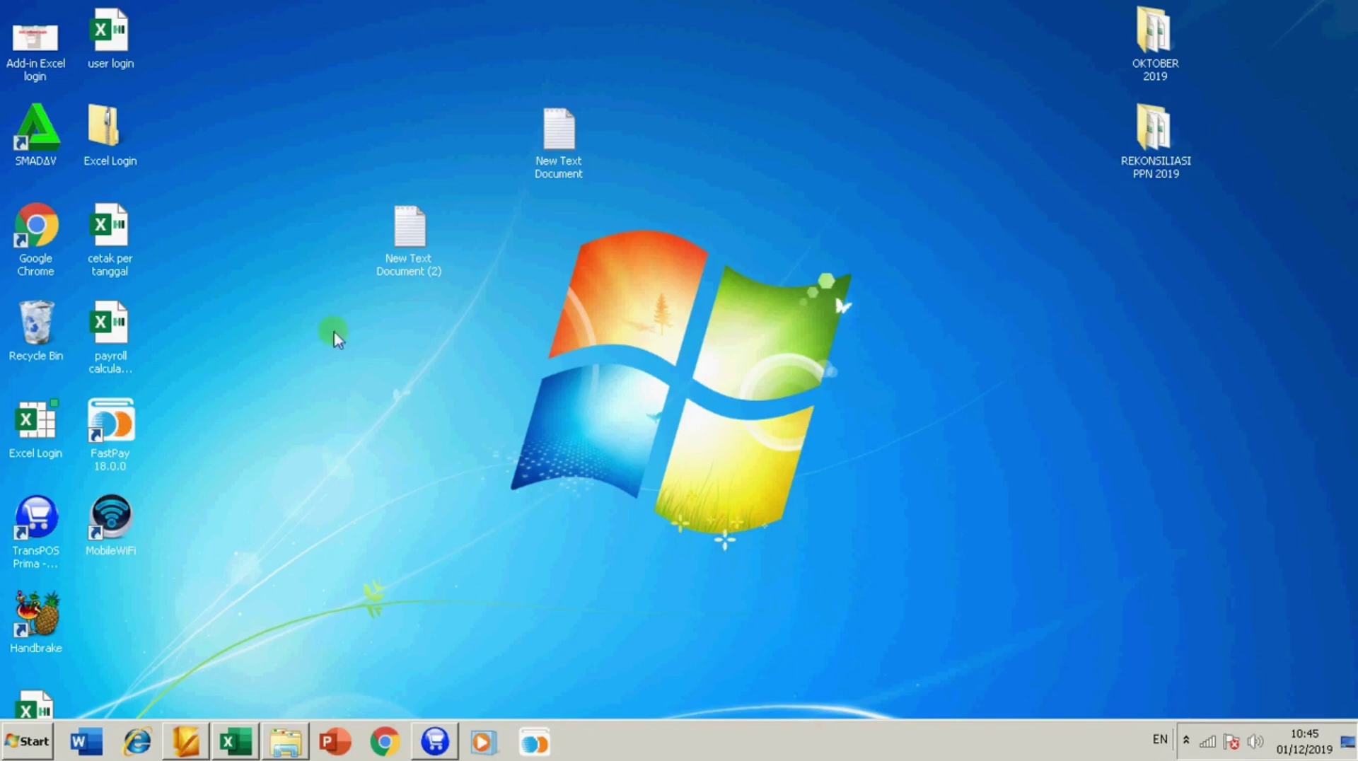
# Step: Switch to the REKONSILIASI PPN MASUKAN 2019 workbook in Excel and review the January 2019 balances with their added and deducted entries
pyautogui.click(230, 753)
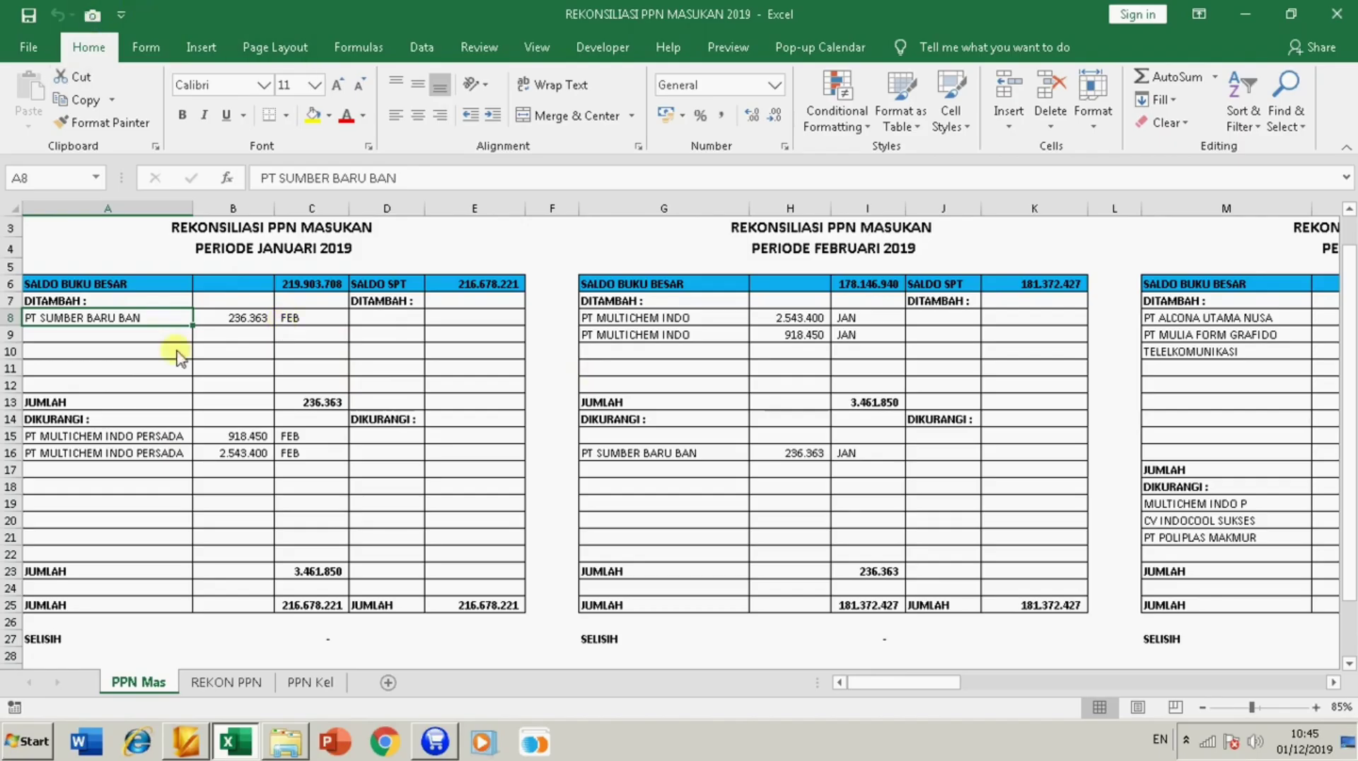
pyautogui.click(237, 255)
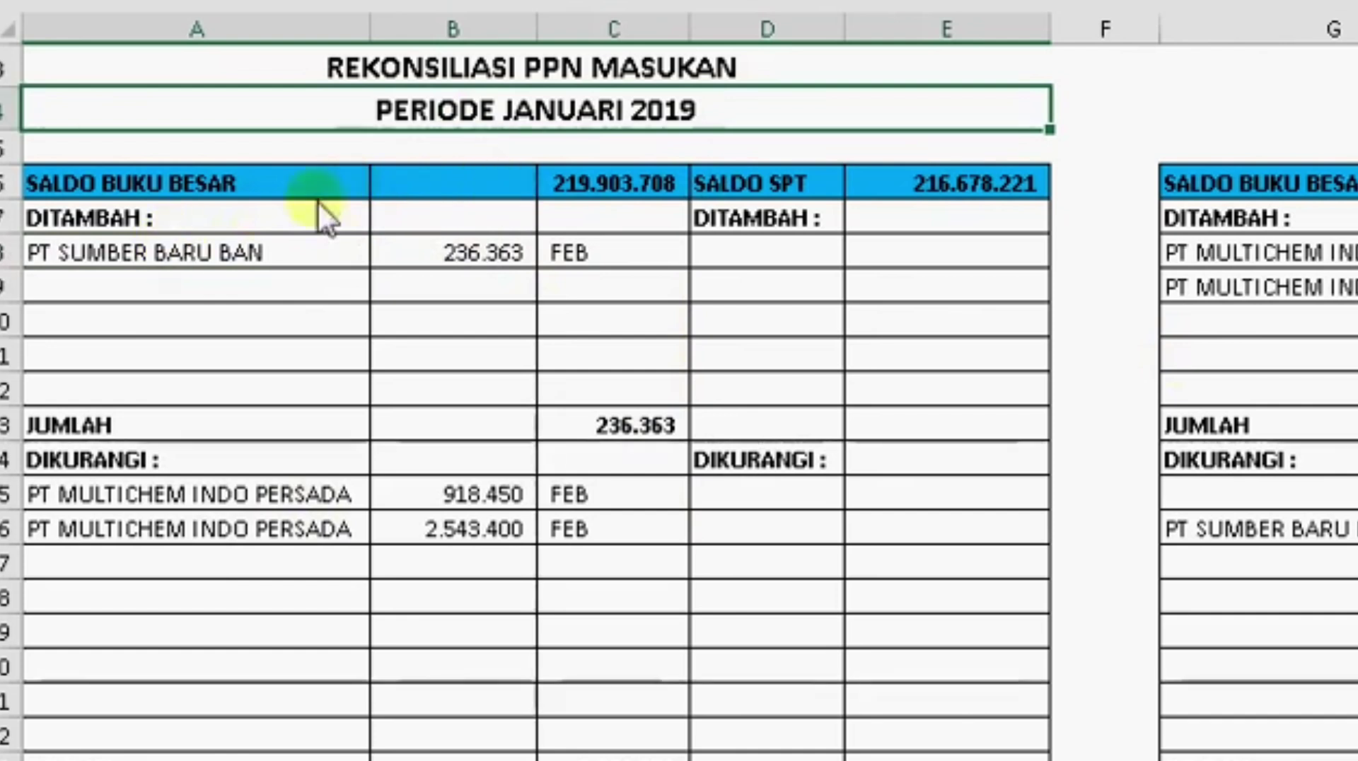
pyautogui.click(579, 182)
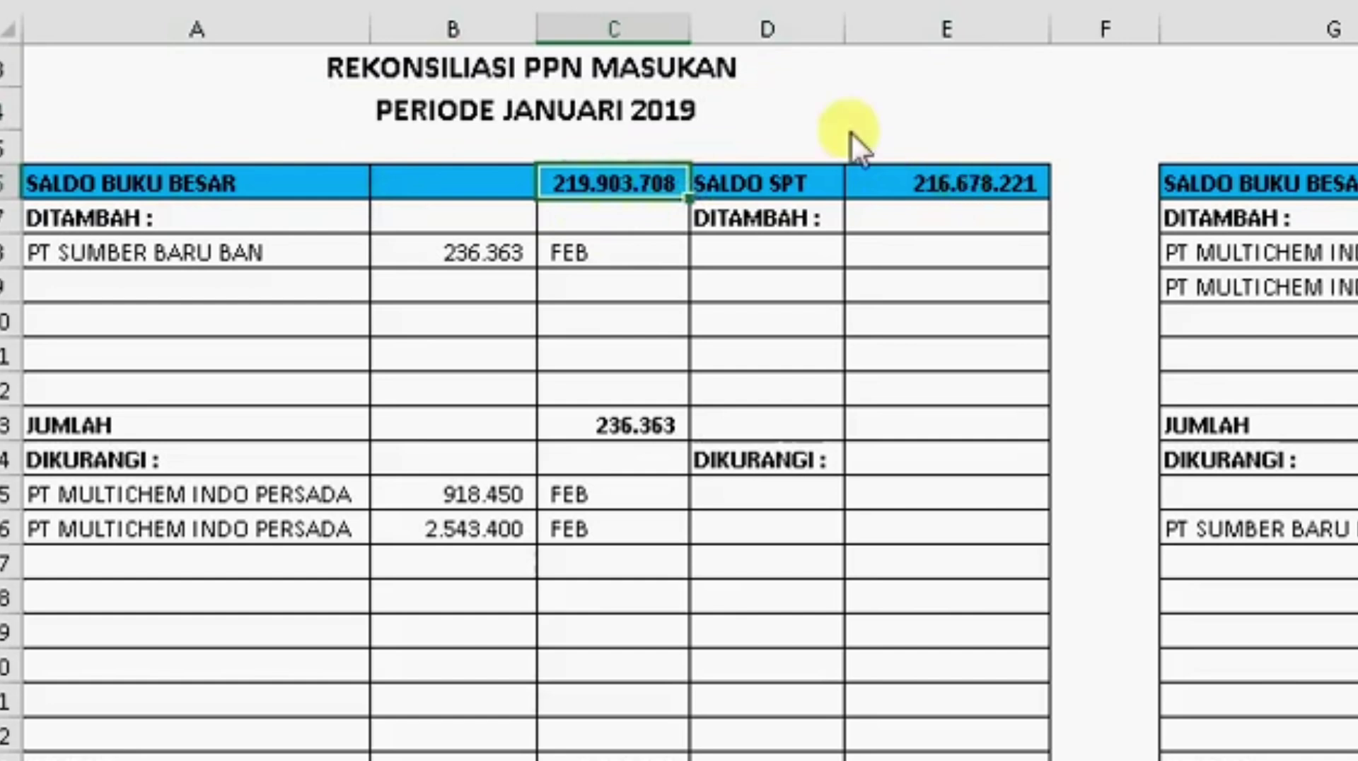
pyautogui.click(716, 183)
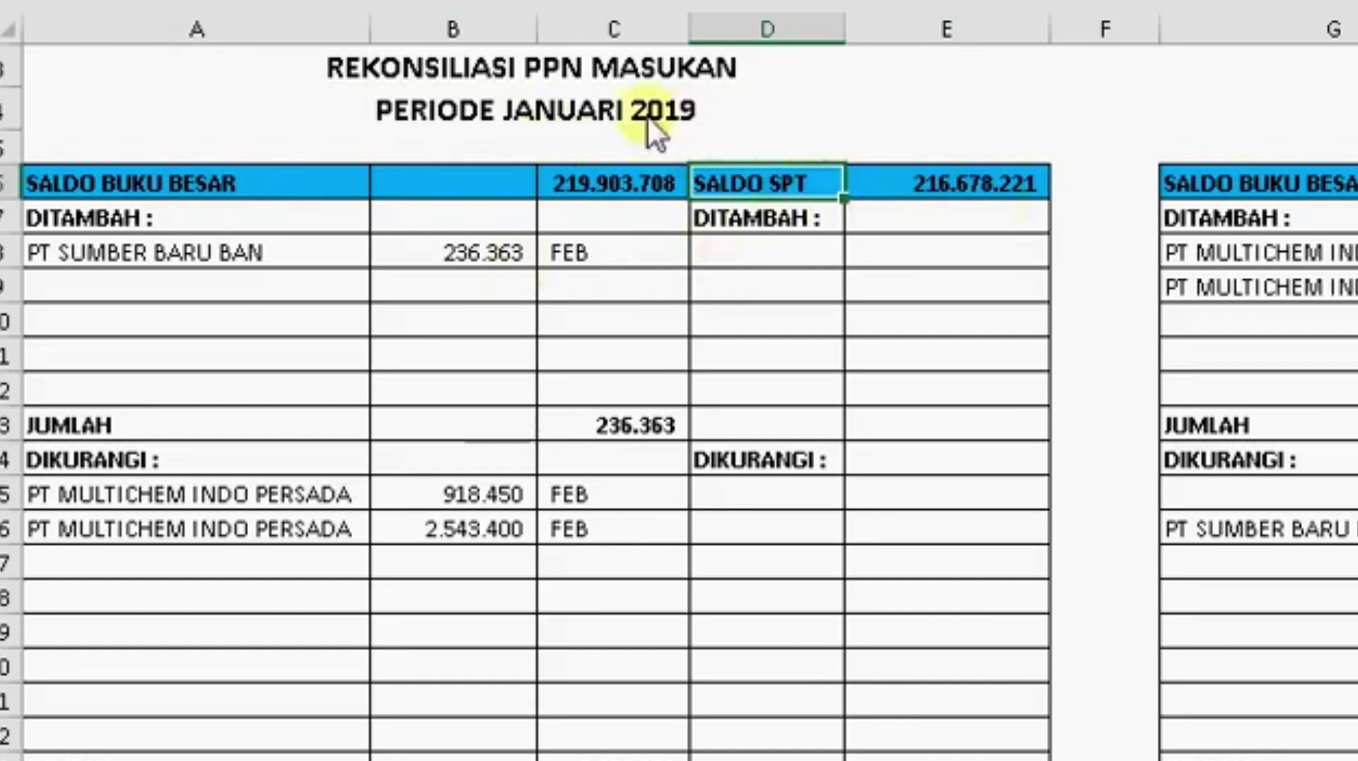
pyautogui.click(193, 256)
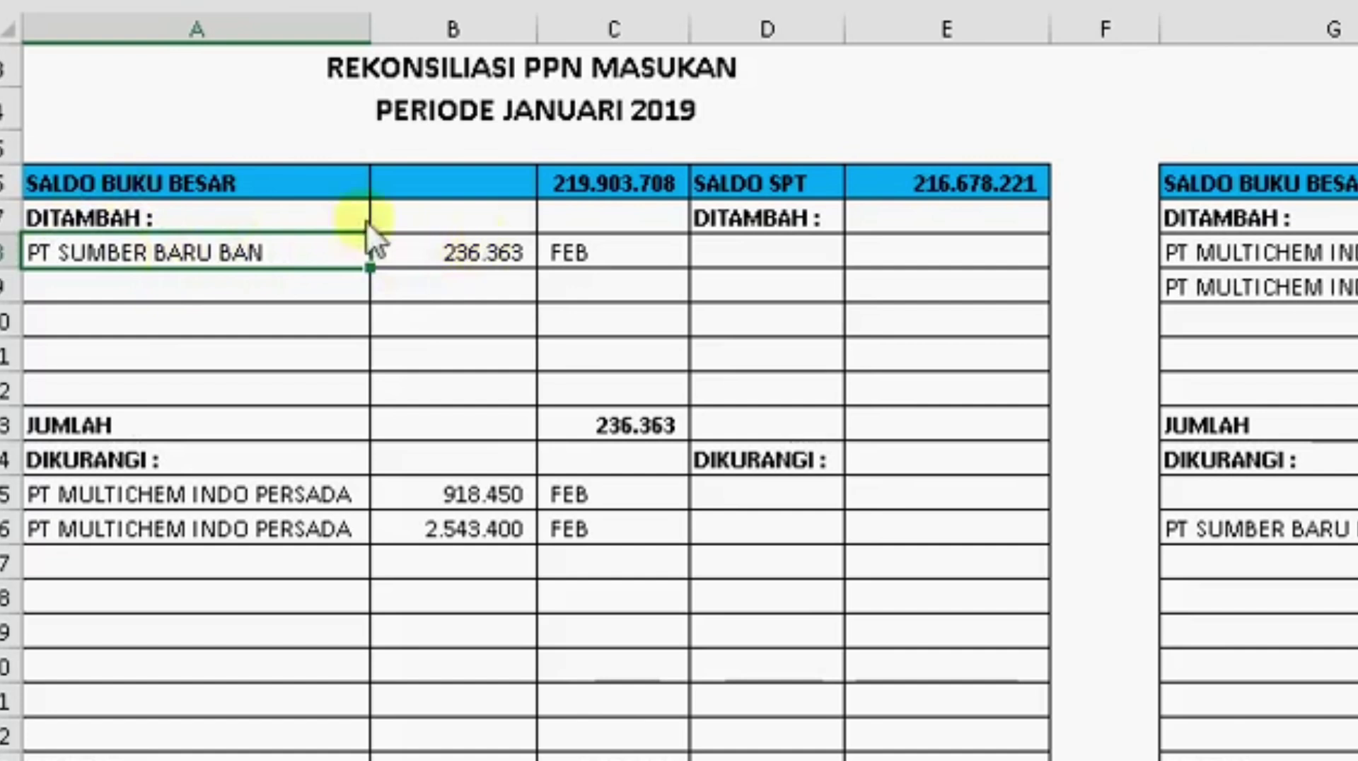
pyautogui.click(429, 255)
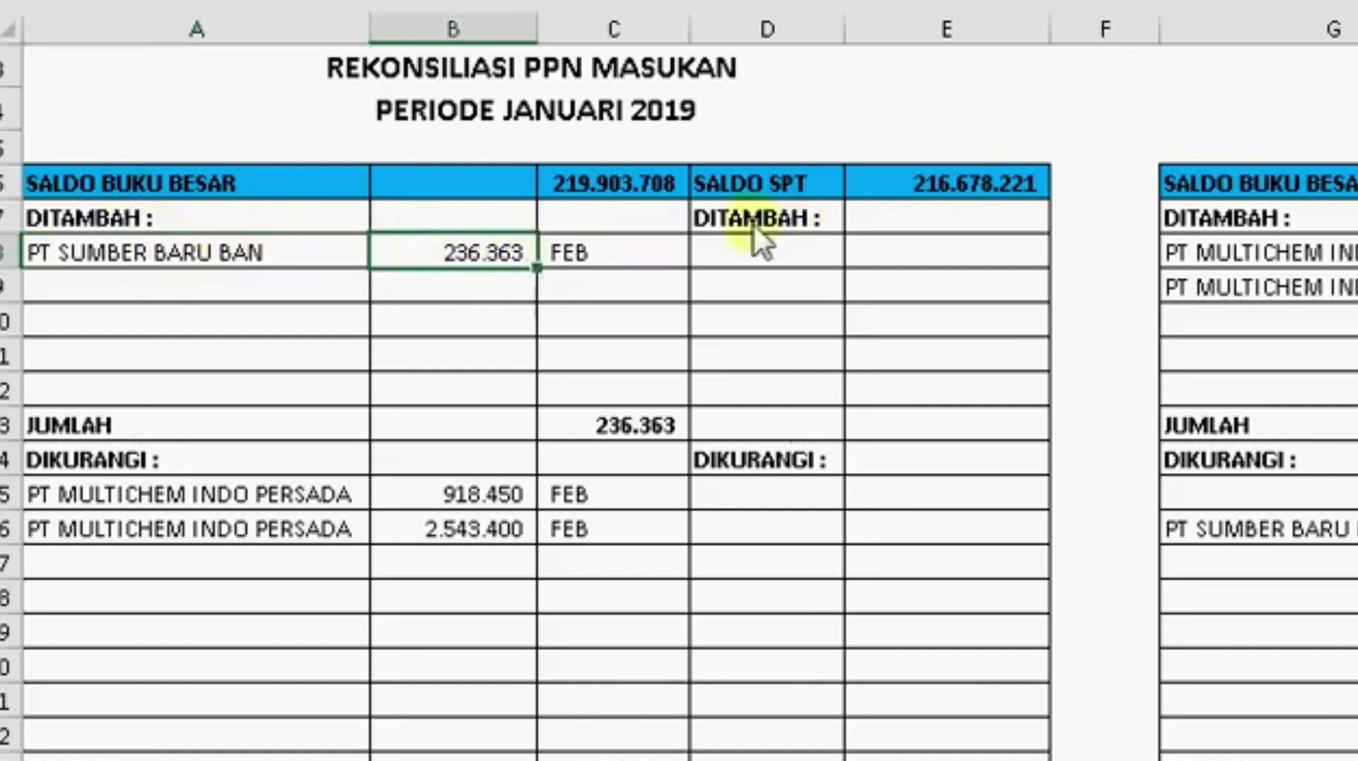
pyautogui.moveTo(105, 495); pyautogui.dragTo(482, 546)
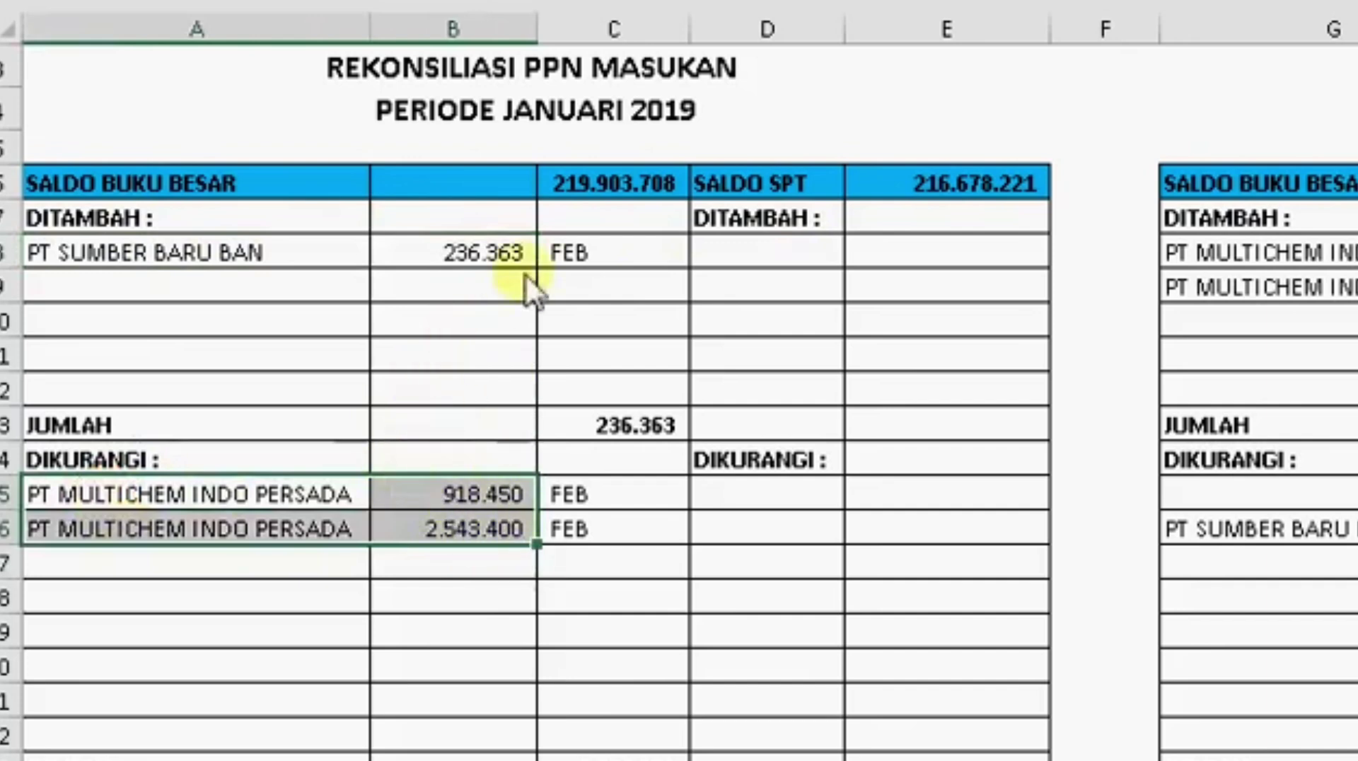
# Step: Examine how January's deduction subtotal, ledger total, SPT total and SELISIH are calculated in C23, C25, E25 and C27
pyautogui.click(615, 757)
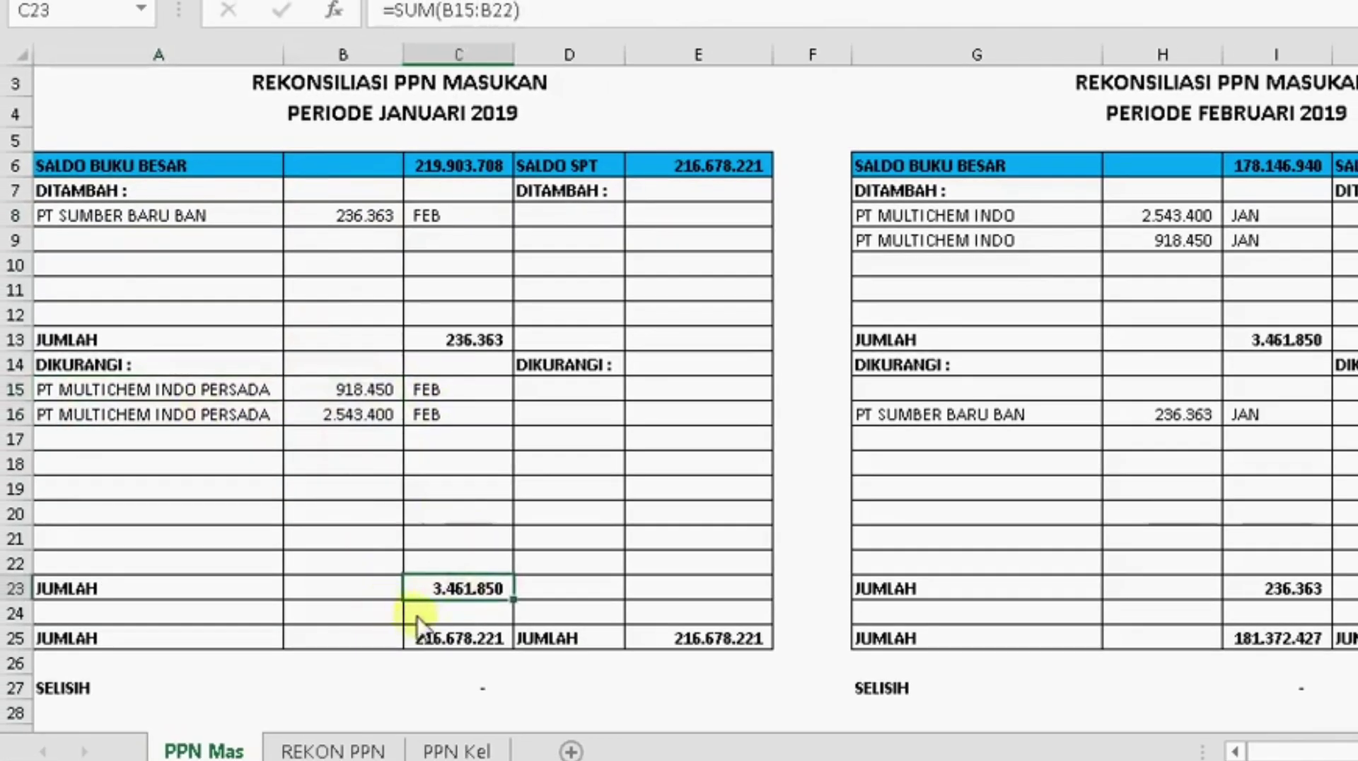
pyautogui.click(424, 637)
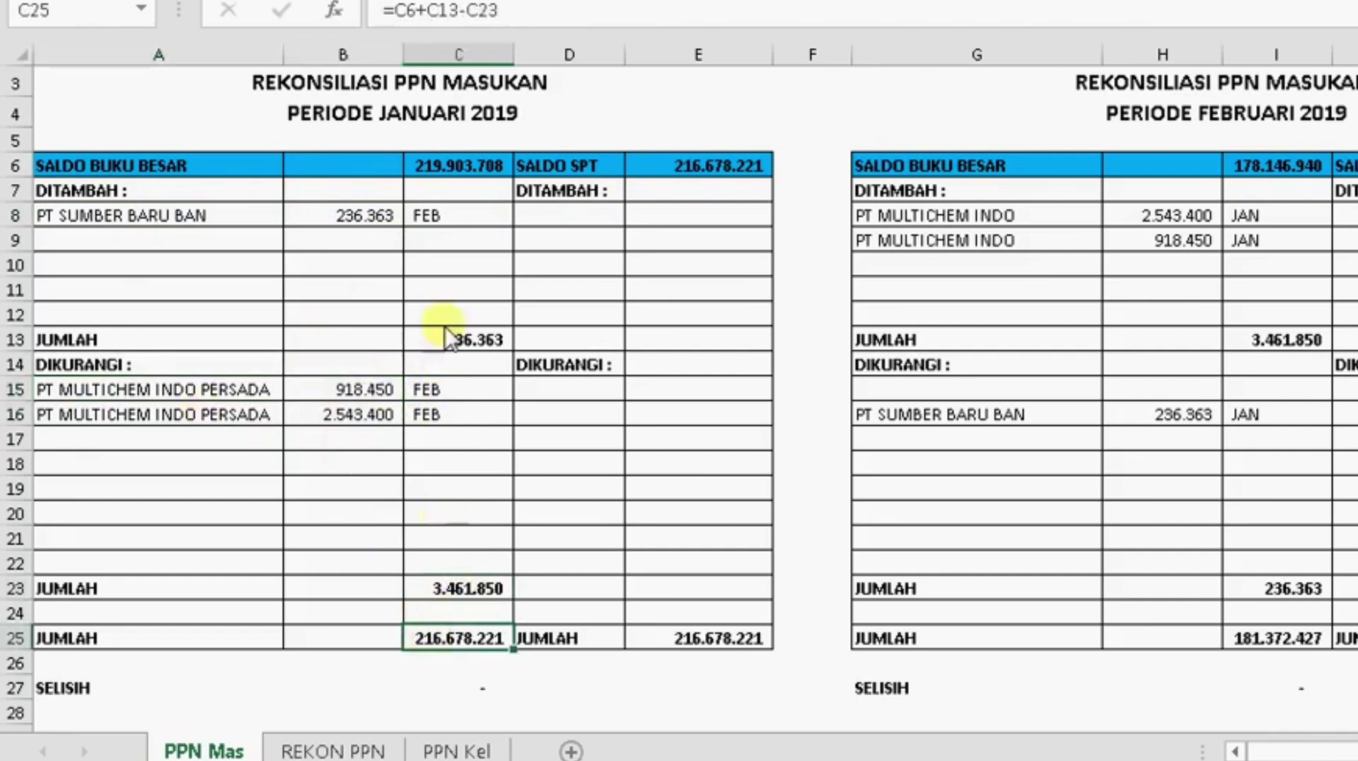
pyautogui.click(536, 10)
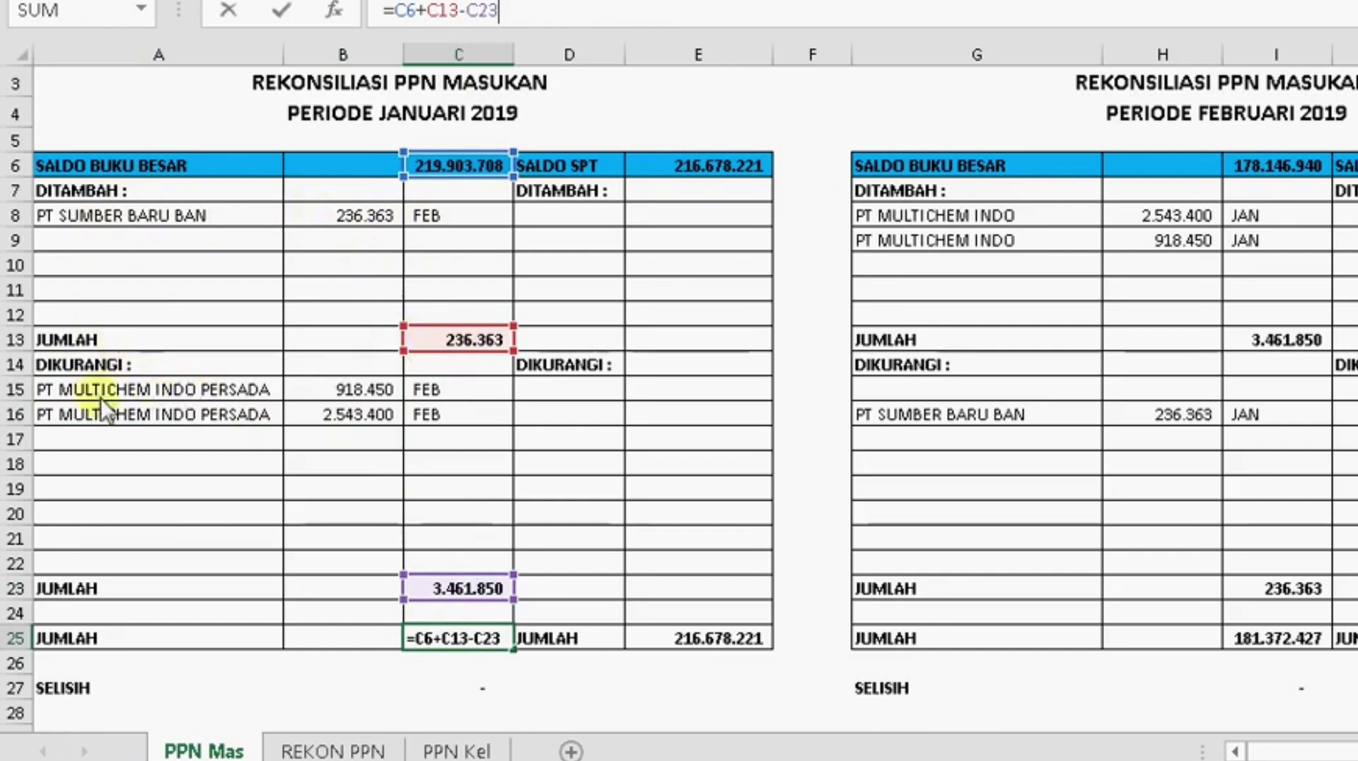
pyautogui.click(441, 591)
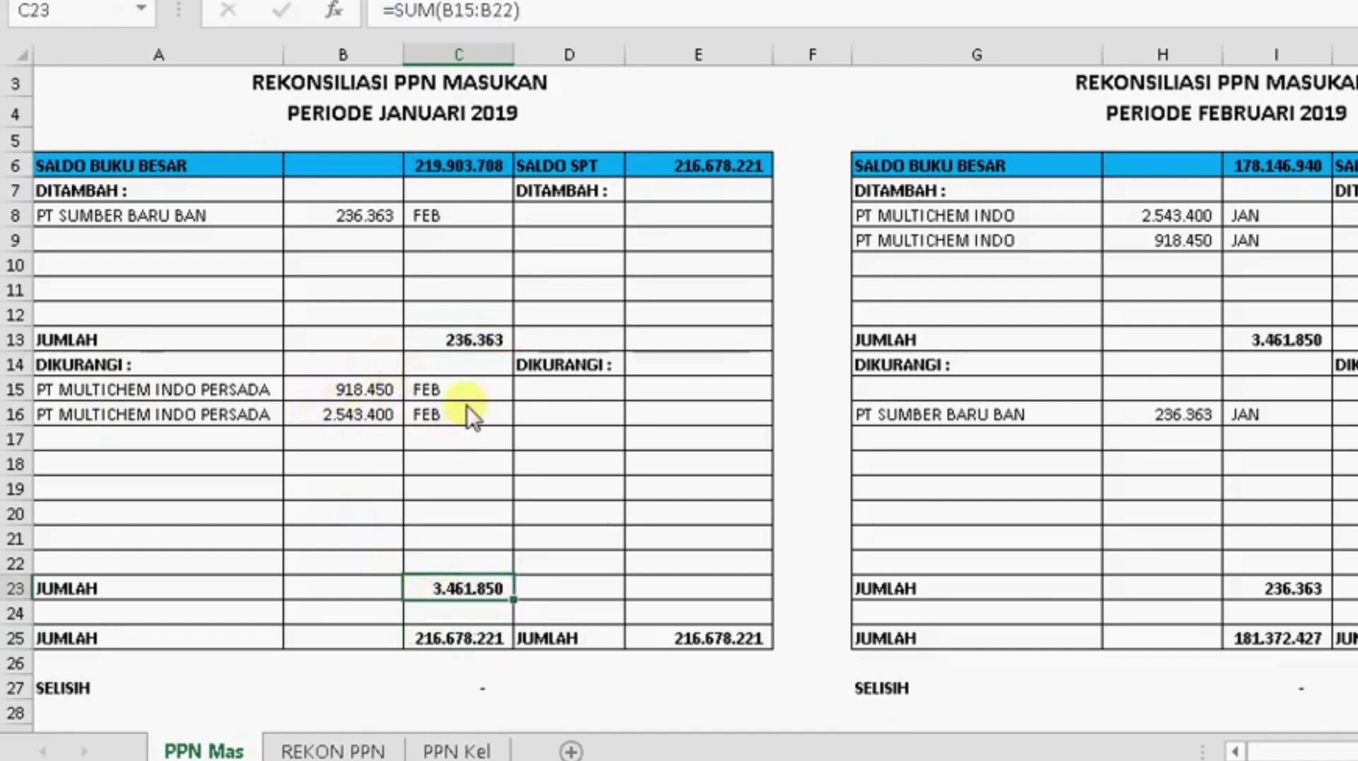
pyautogui.press('Down')
pyautogui.click(481, 665)
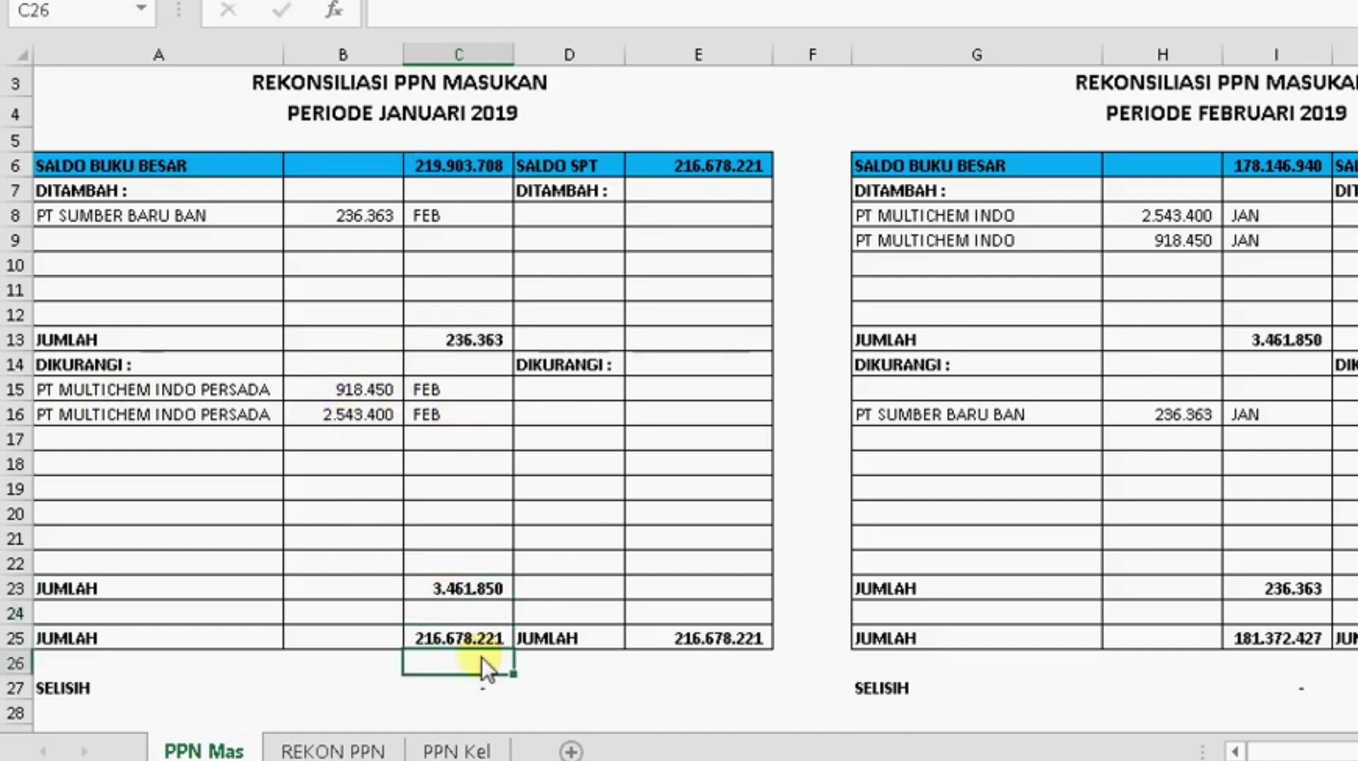
pyautogui.click(474, 640)
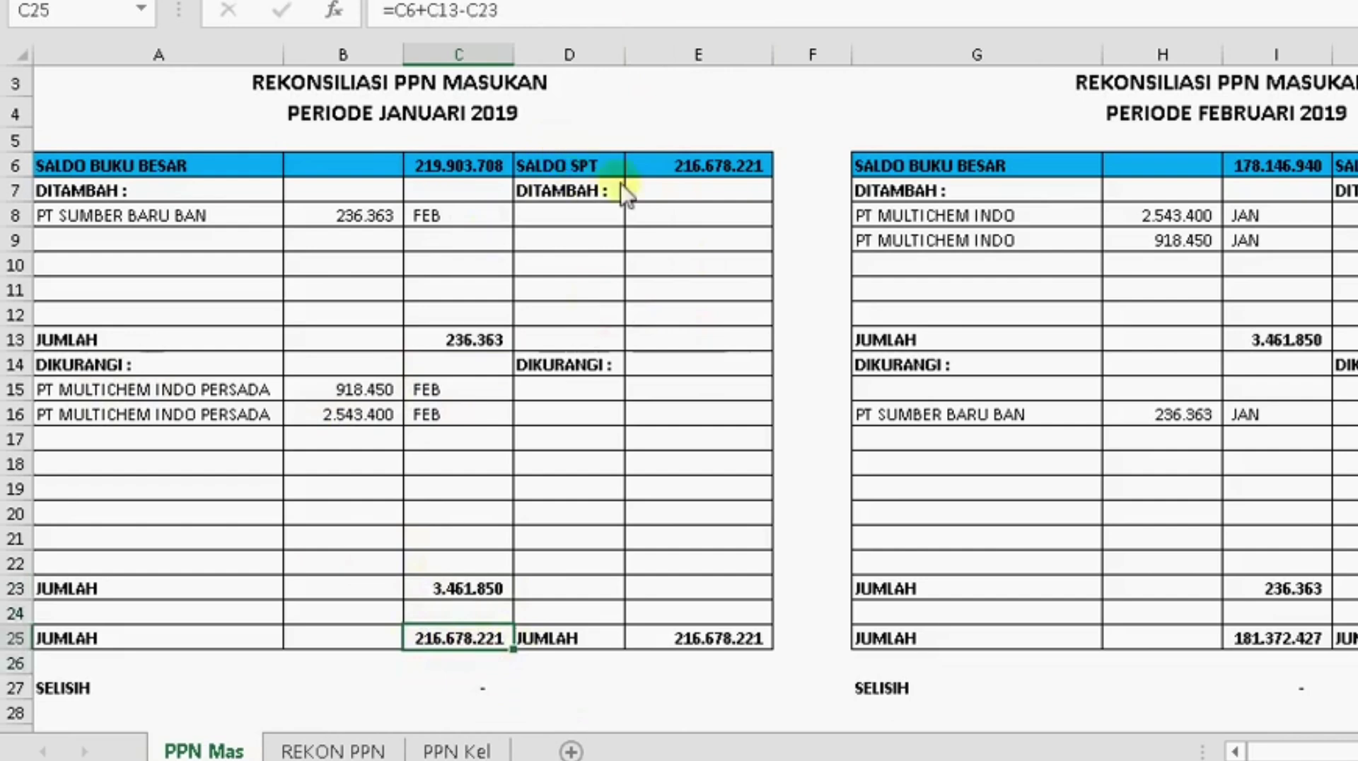
pyautogui.click(714, 178)
pyautogui.click(736, 642)
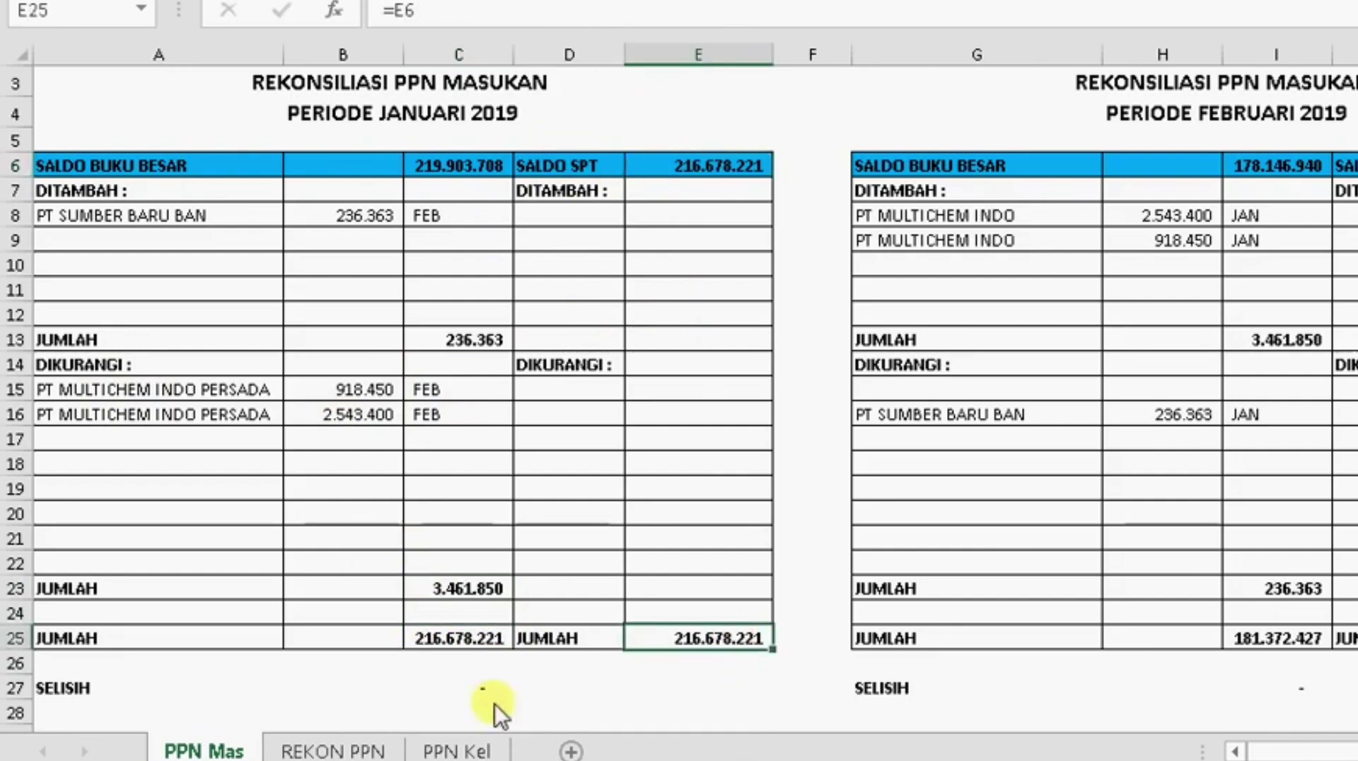
pyautogui.click(439, 691)
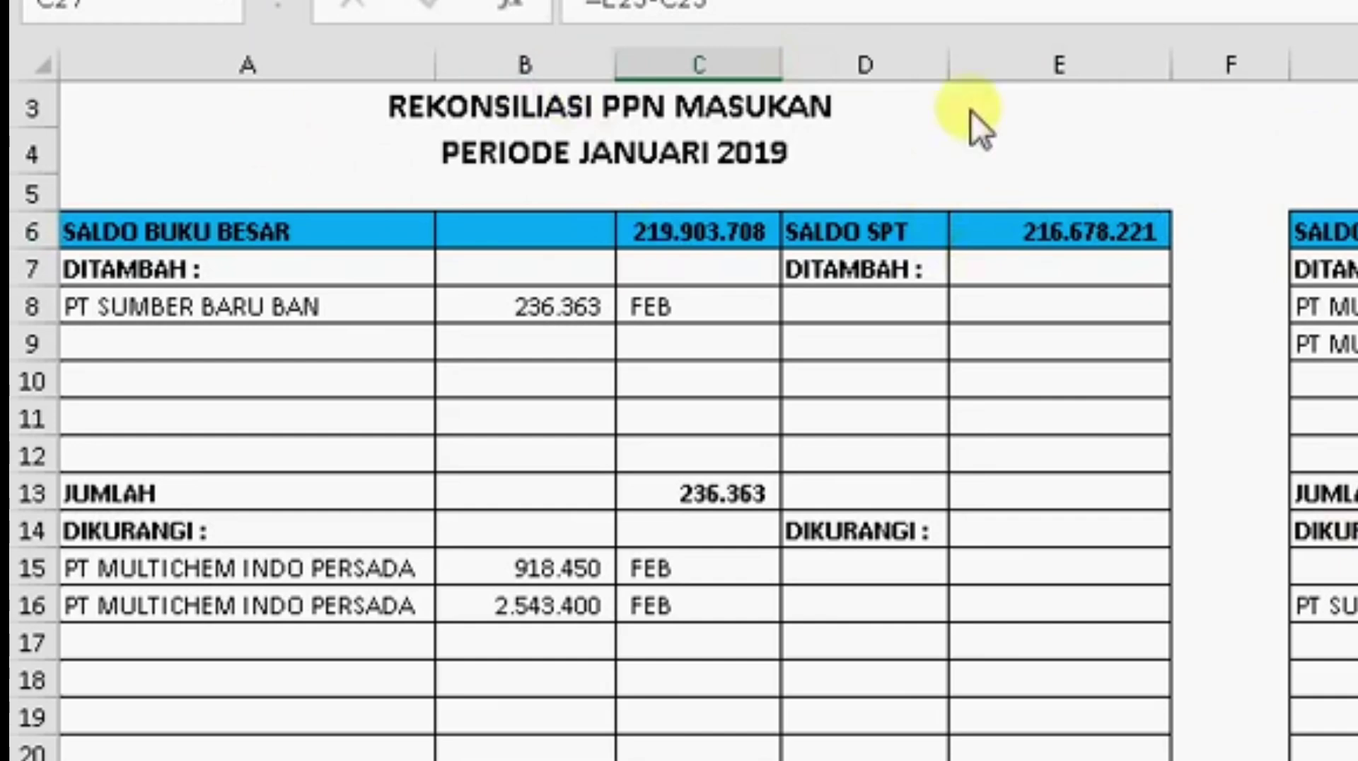
# Step: Compare January with the February 2019 reconciliation, checking its ledger and SPT balances, added and deducted entries, and SELISIH
pyautogui.click(625, 154)
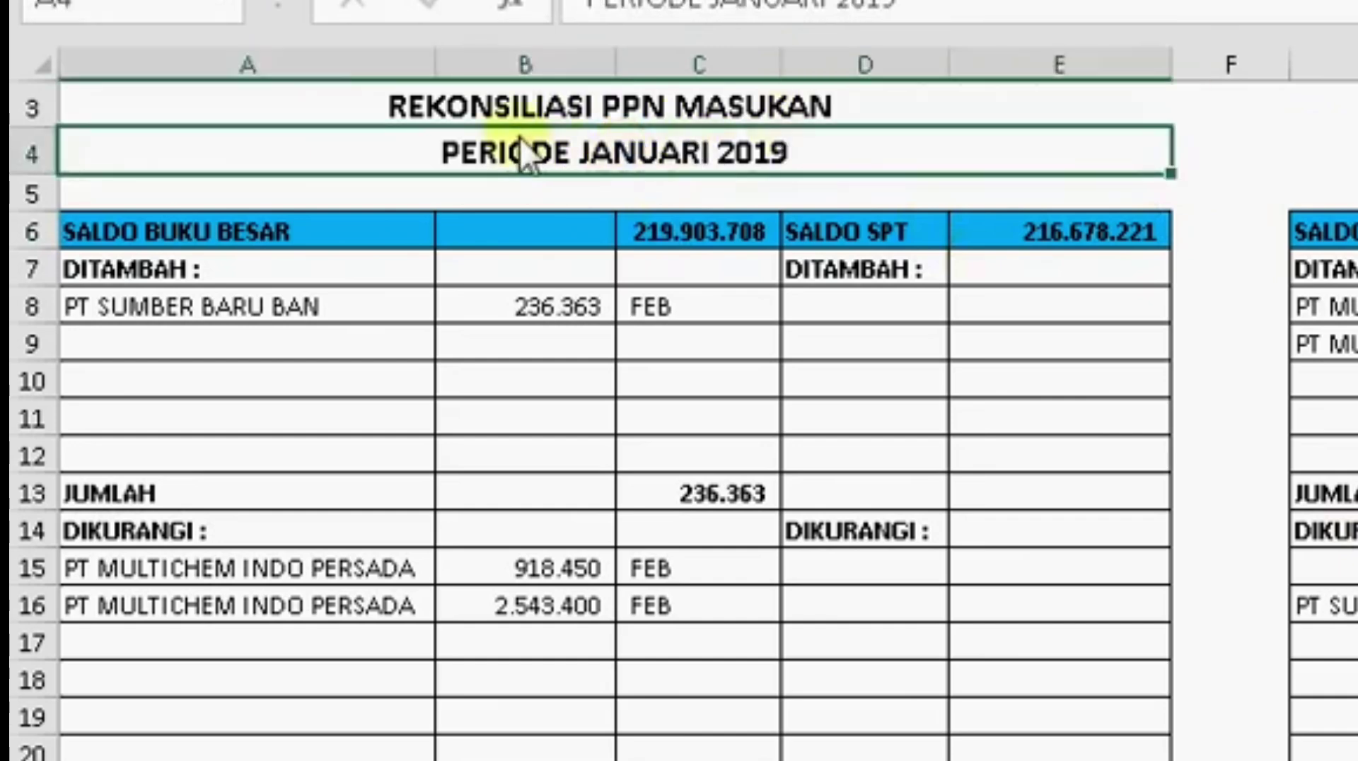
pyautogui.click(1323, 152)
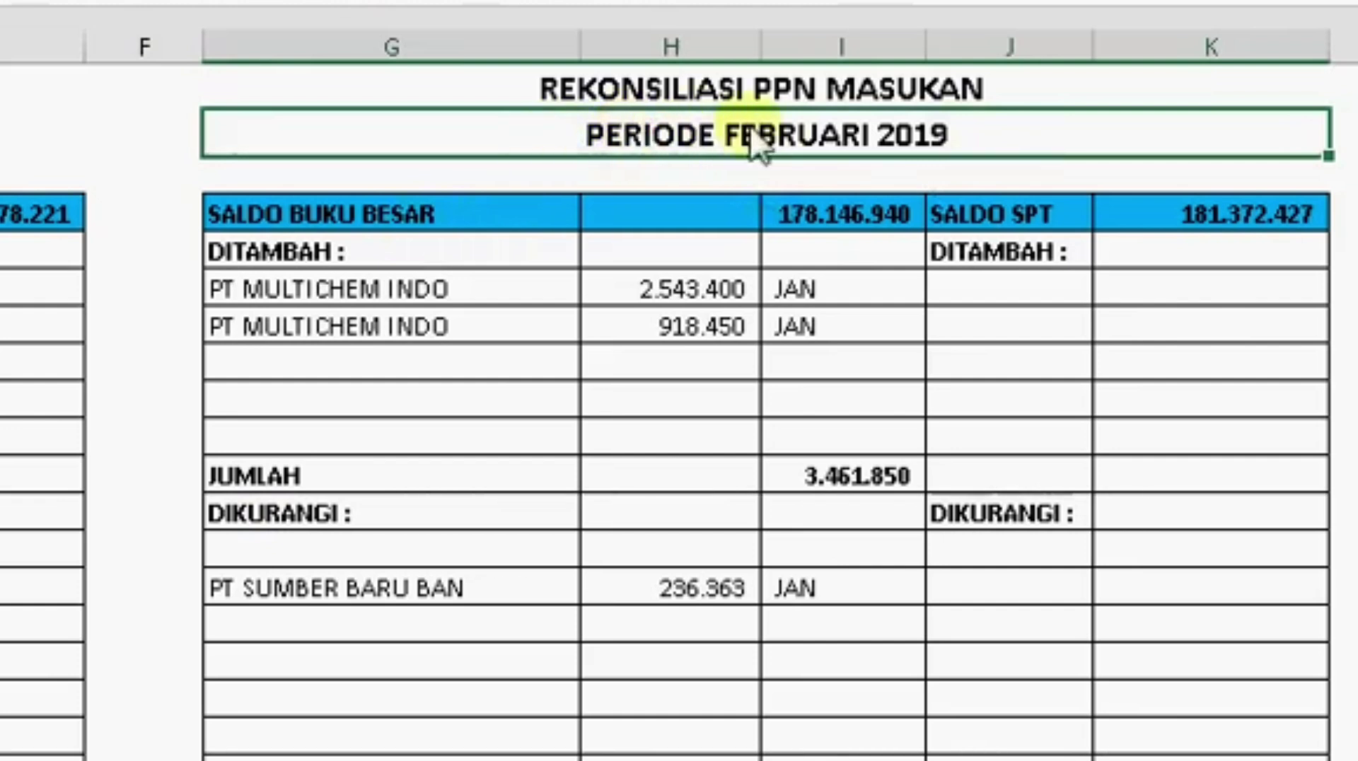
pyautogui.click(257, 219)
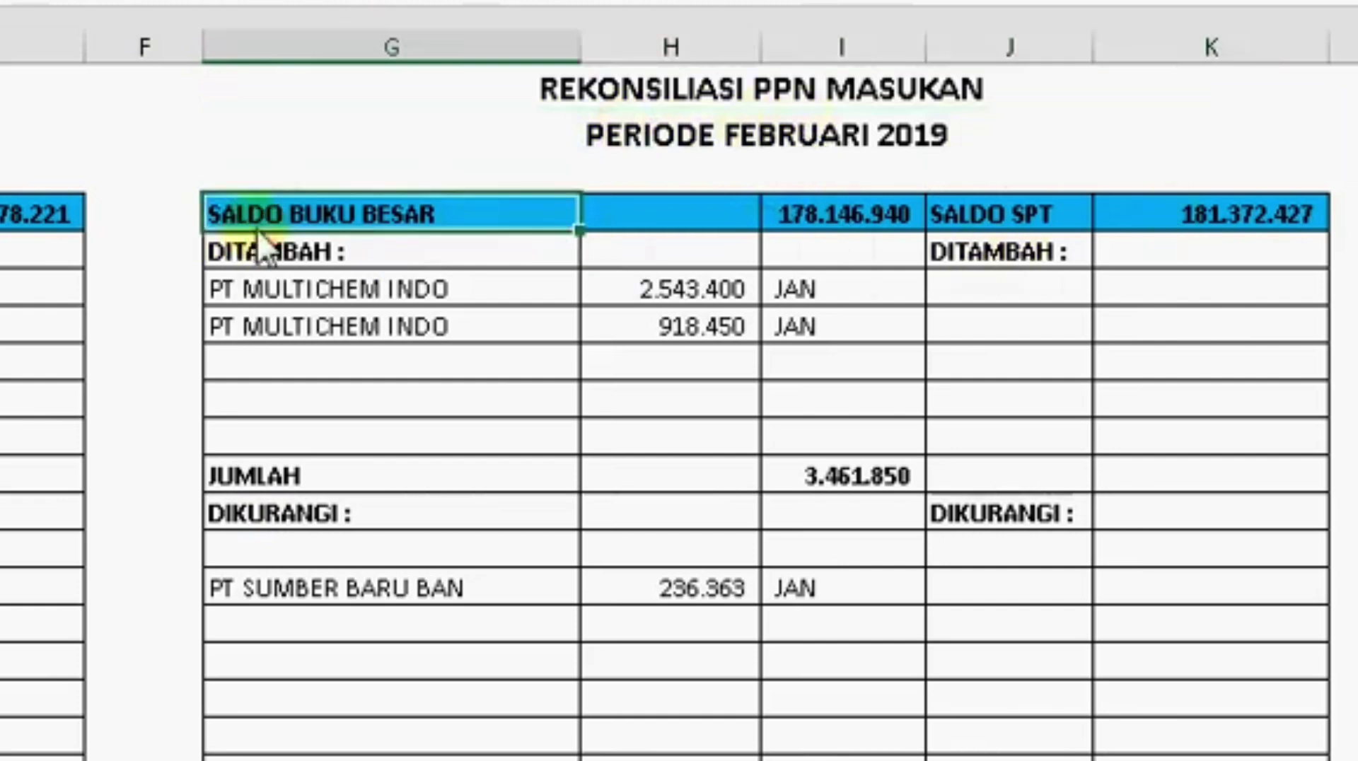
pyautogui.click(790, 209)
pyautogui.click(986, 202)
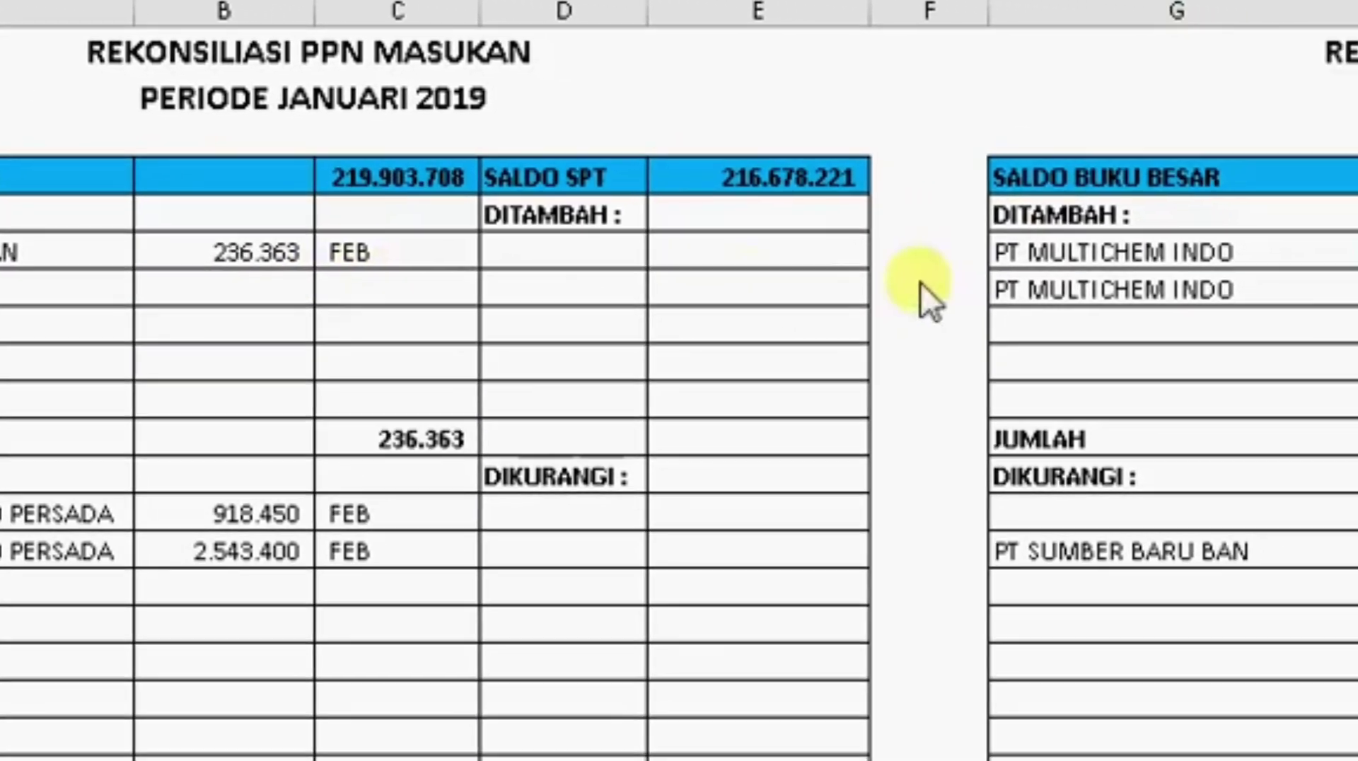
pyautogui.click(1109, 283)
pyautogui.moveTo(1113, 245); pyautogui.dragTo(990, 237)
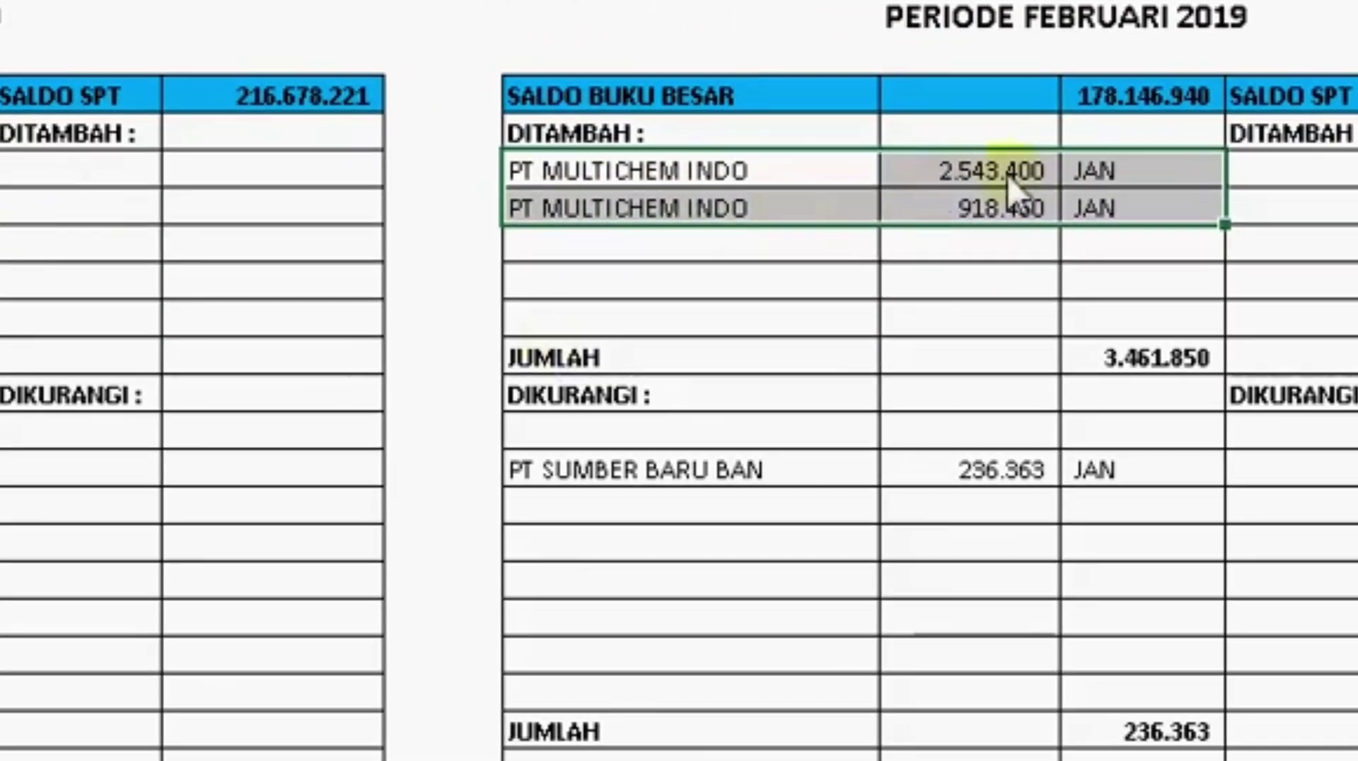
pyautogui.click(672, 468)
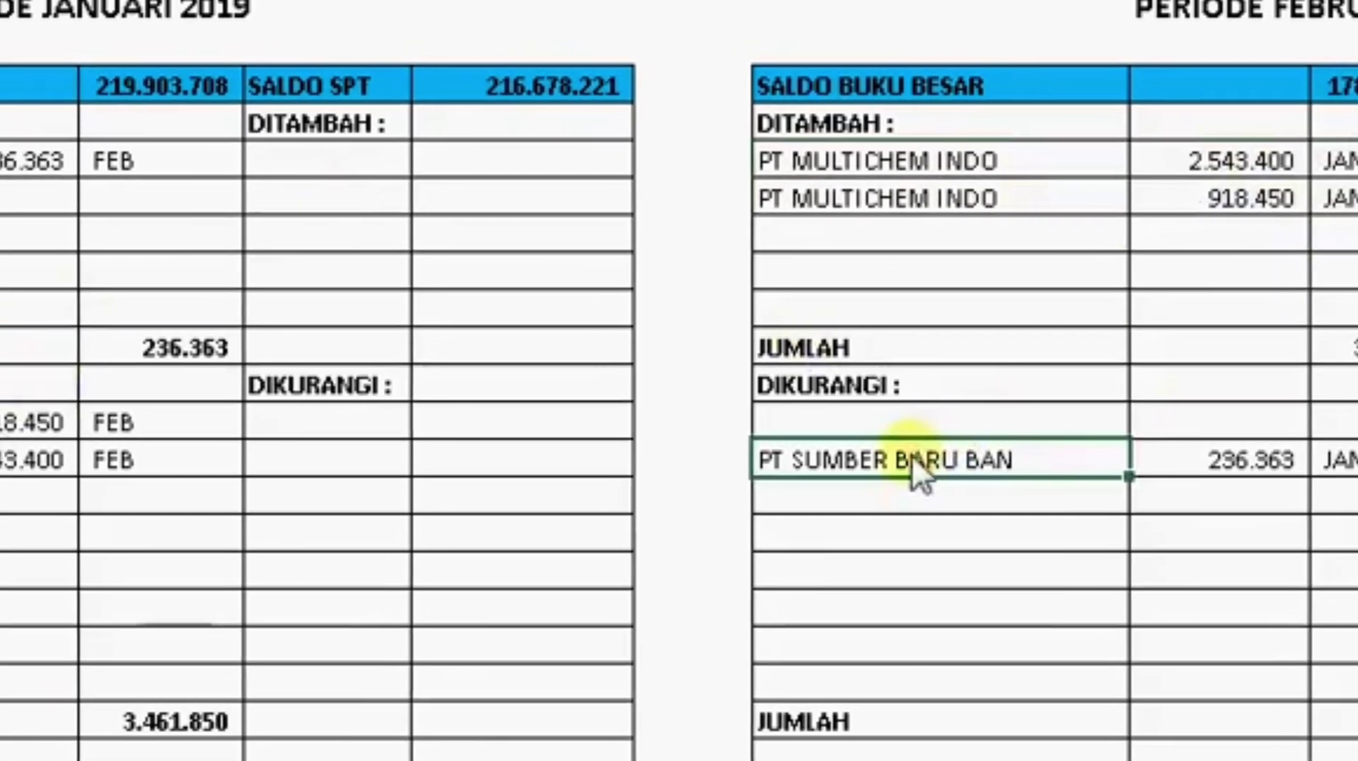
pyautogui.moveTo(911, 460); pyautogui.dragTo(1251, 460)
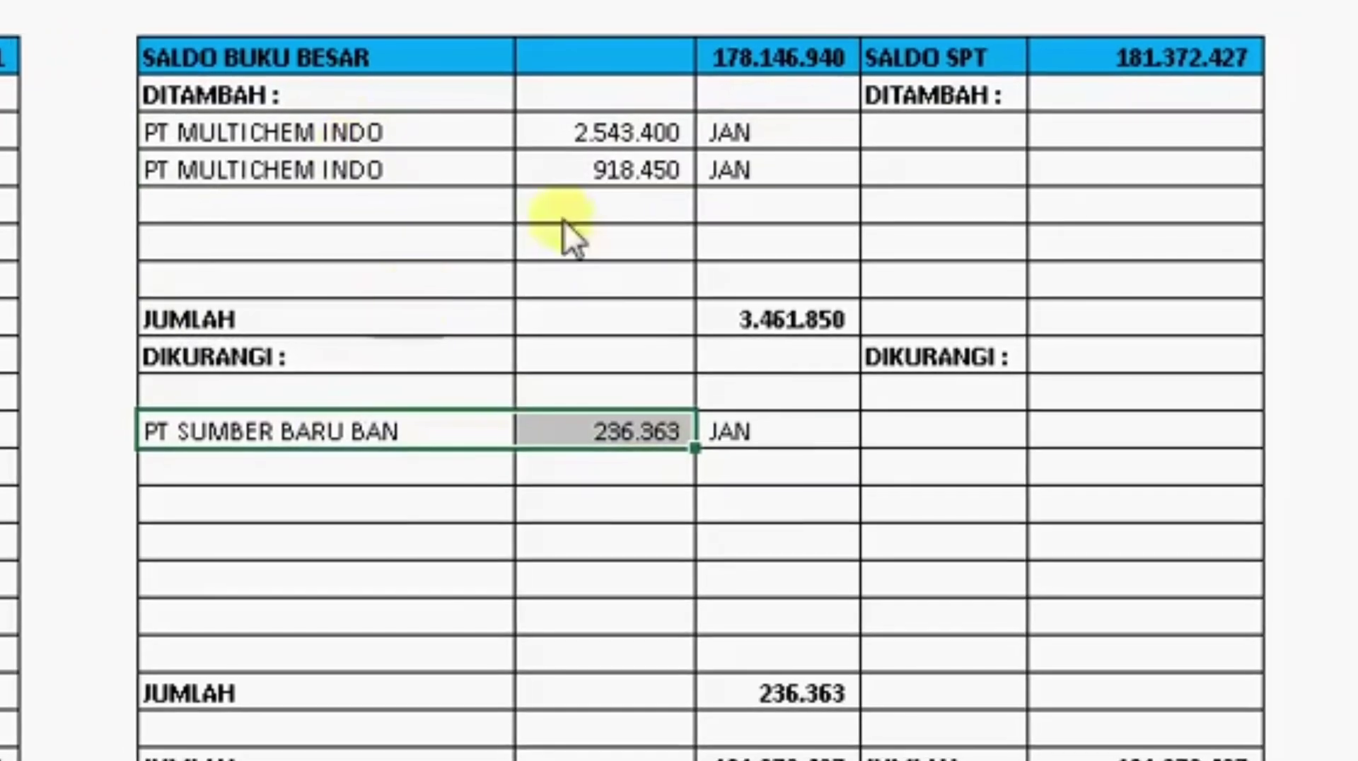
pyautogui.click(613, 510)
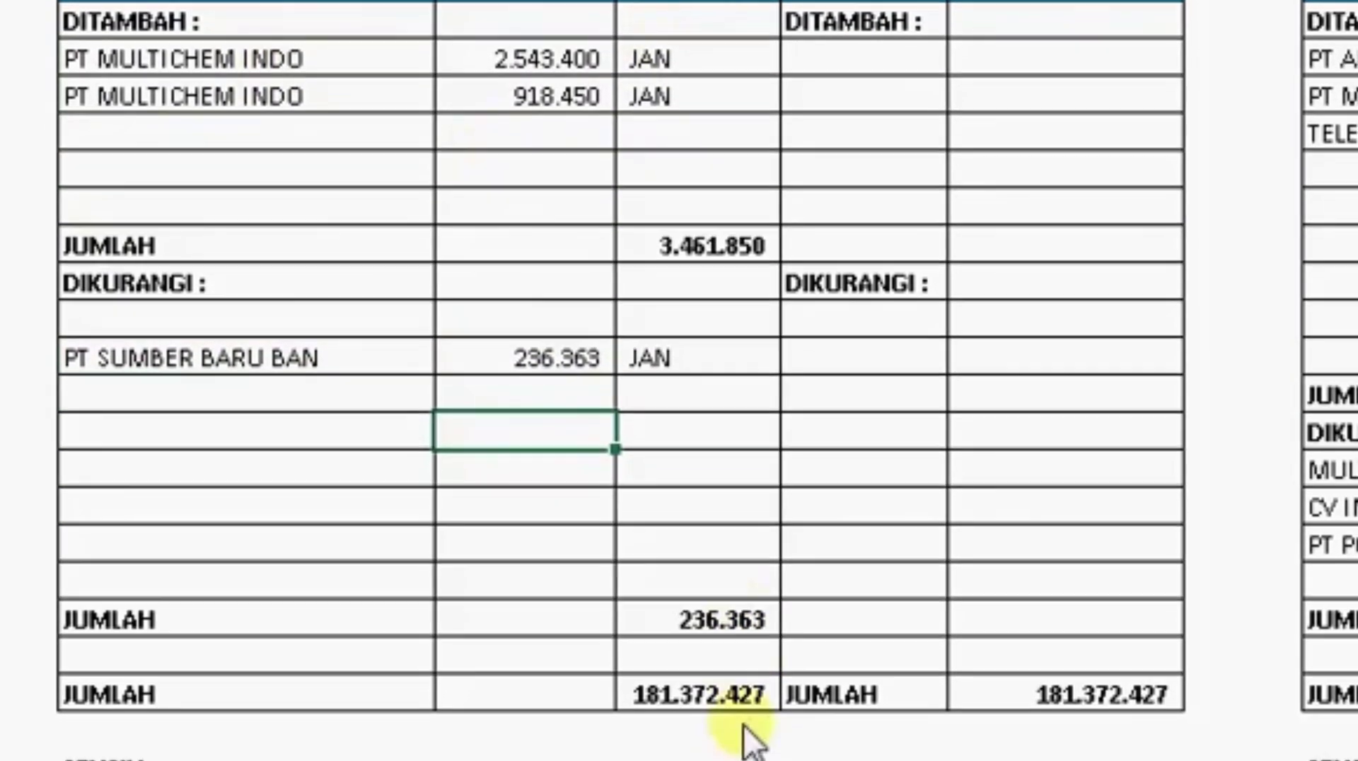
pyautogui.click(743, 734)
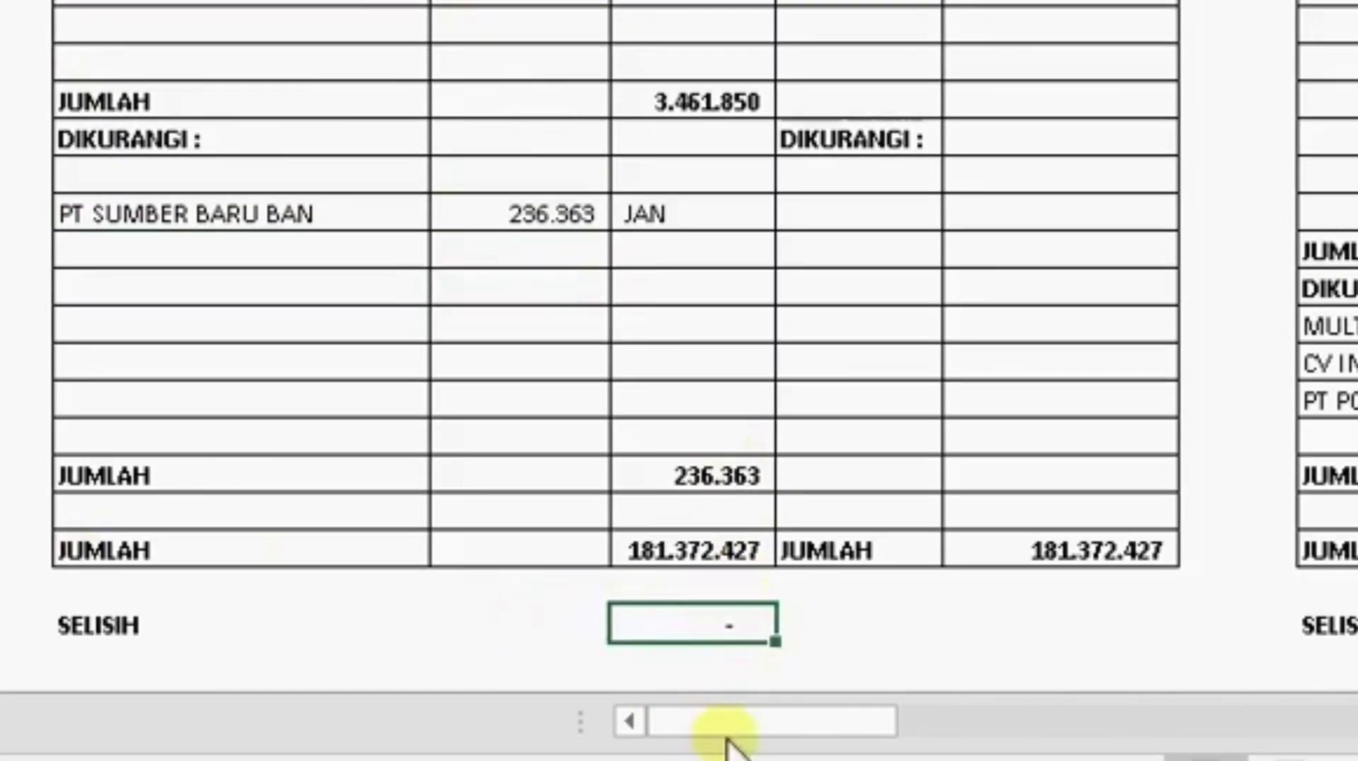
# Step: Copy the October 2019 reconciliation in columns BC to BG into a new blank workbook, starting at cell A1
pyautogui.moveTo(727, 737); pyautogui.dragTo(807, 737)
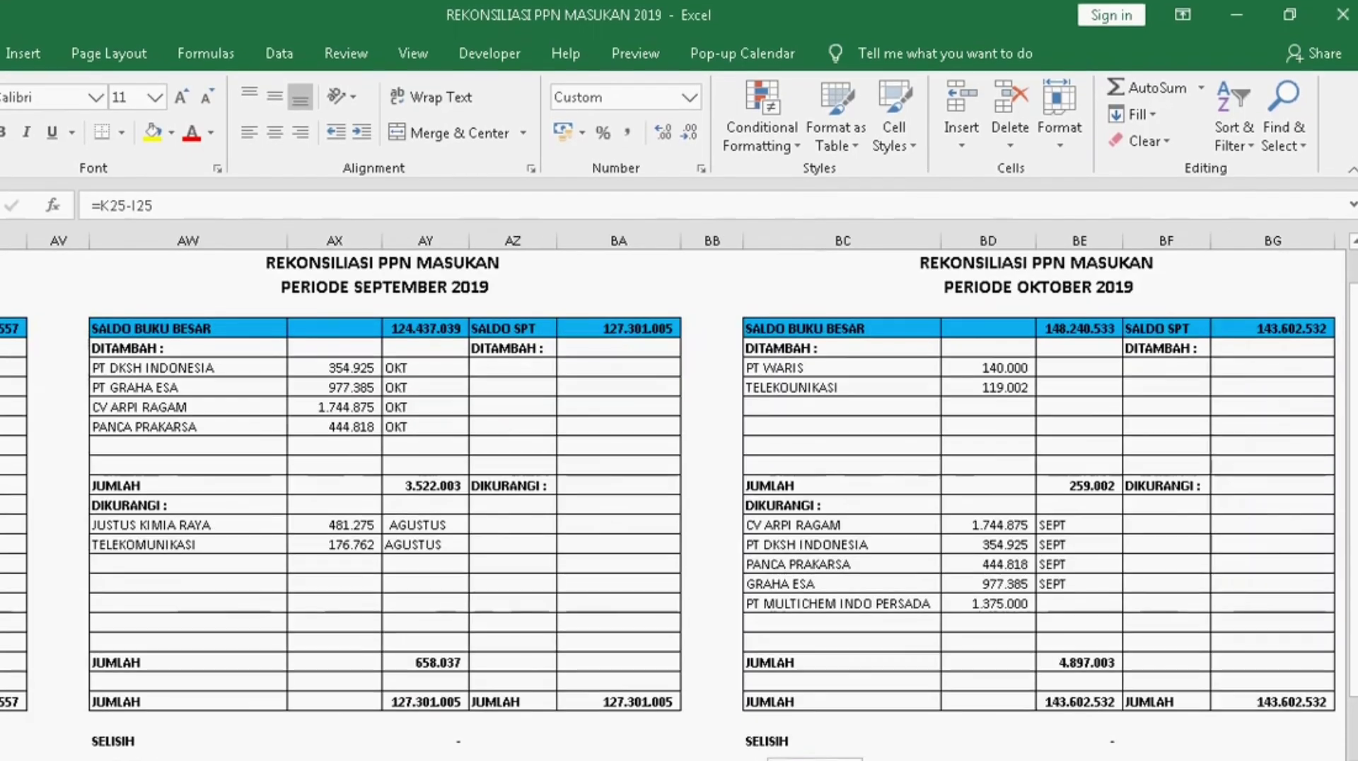
pyautogui.scroll(1, 1229, 417)
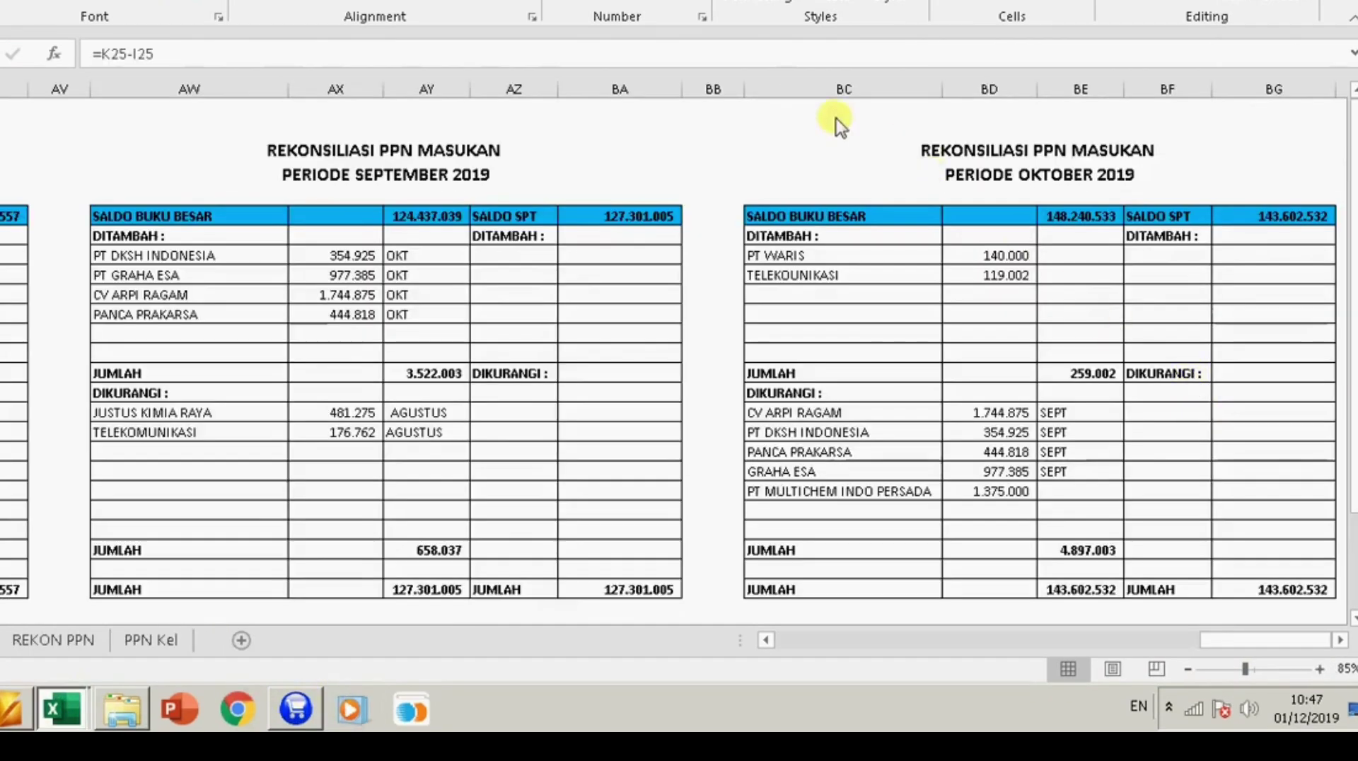
pyautogui.moveTo(800, 90); pyautogui.dragTo(1335, 102)
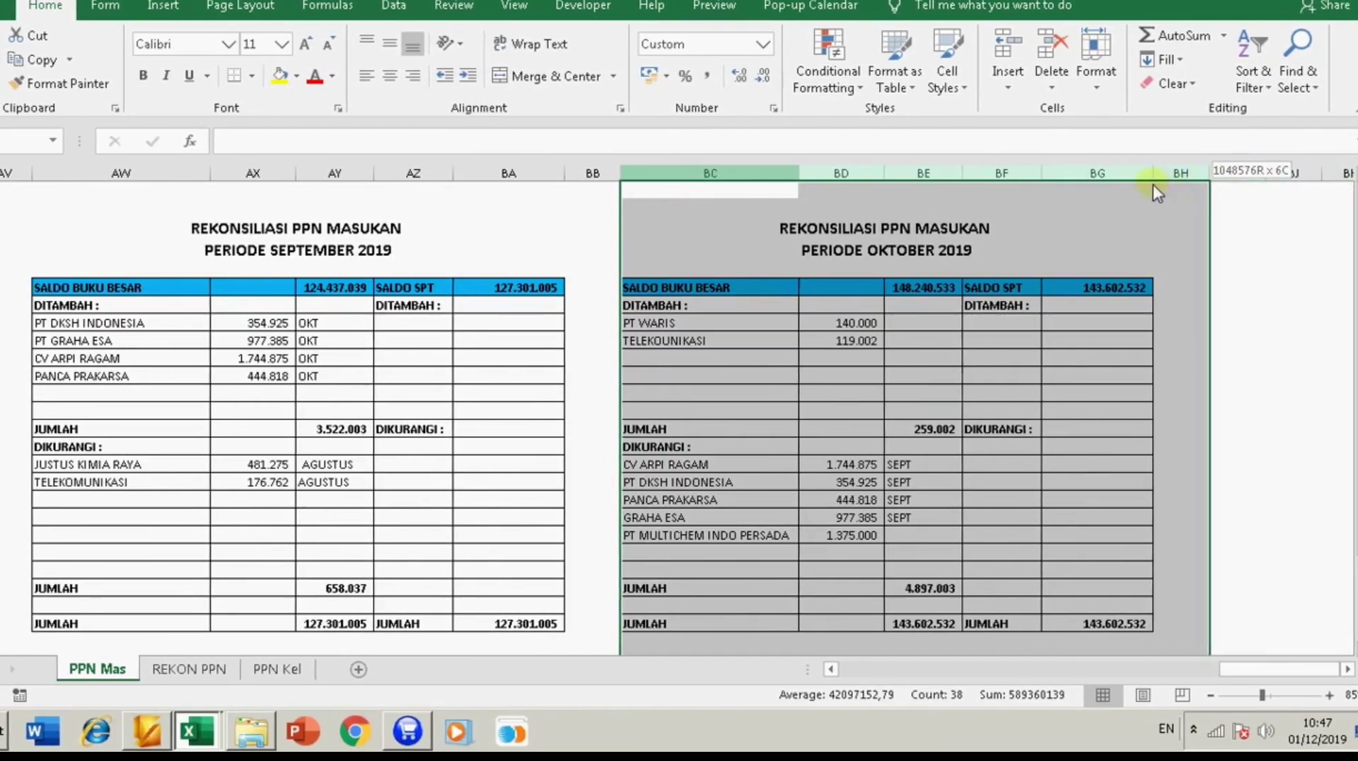
pyautogui.moveTo(1153, 185); pyautogui.dragTo(1132, 185)
pyautogui.hotkey('ctrl', 'c')
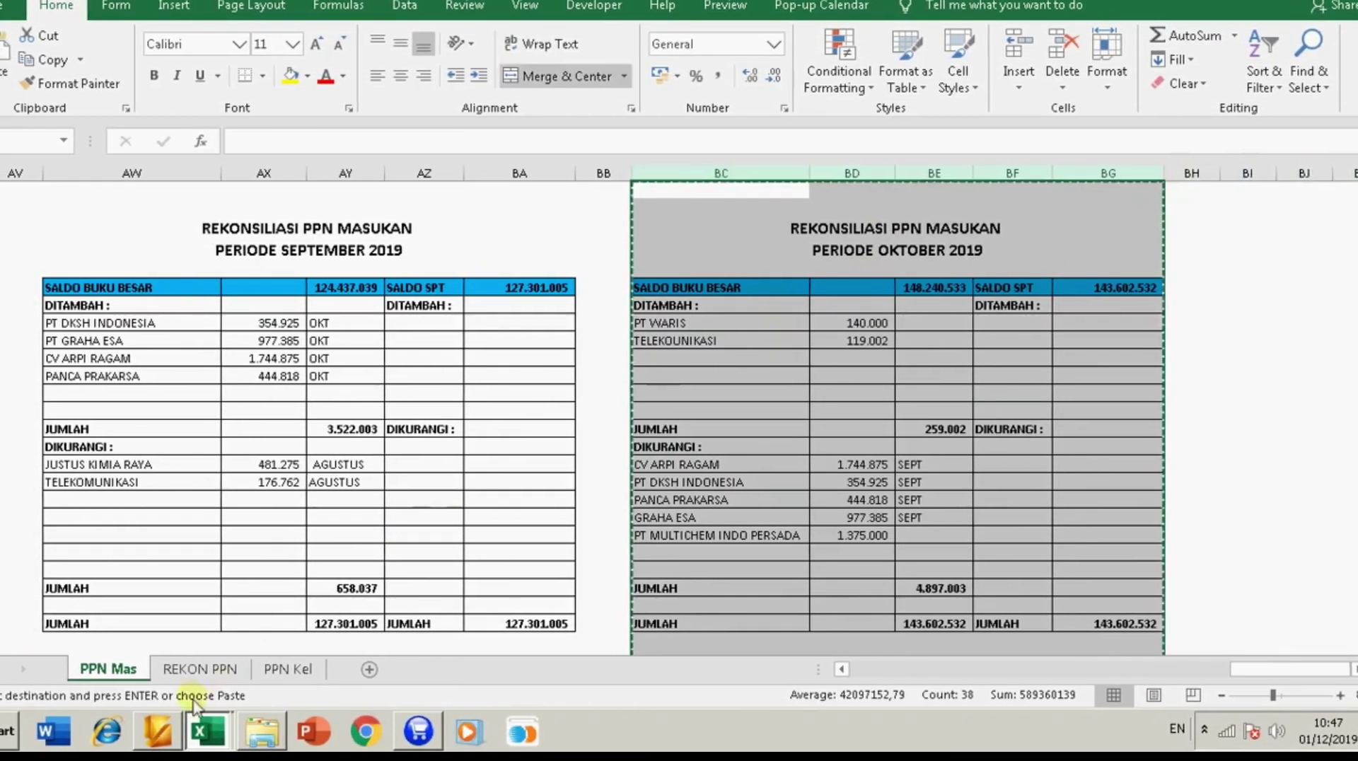
pyautogui.click(207, 671)
pyautogui.hotkey('ctrl', 'n')
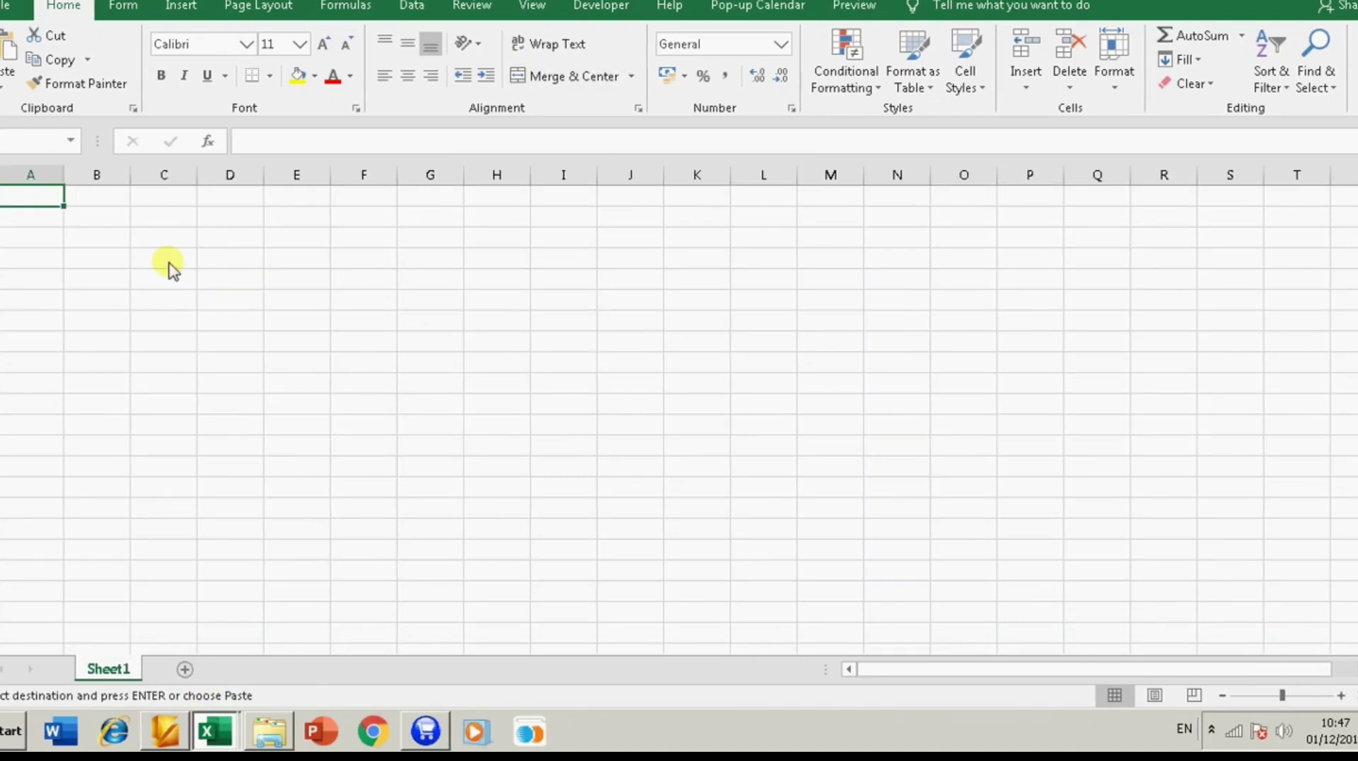
pyautogui.hotkey('ctrl', 'v')
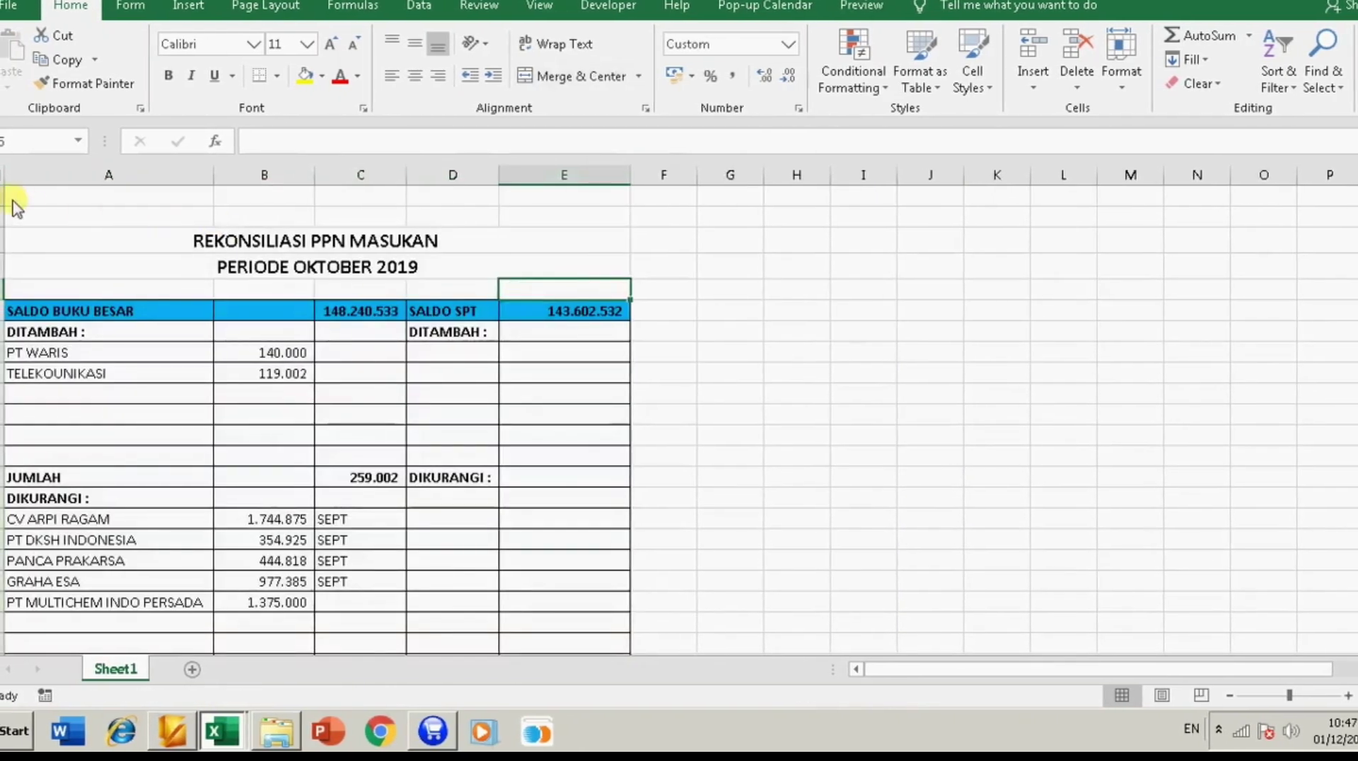
# Step: Delete the two empty rows above the REKONSILIASI PPN MASUKAN title
pyautogui.click(0, 201)
pyautogui.rightClick(4, 199)
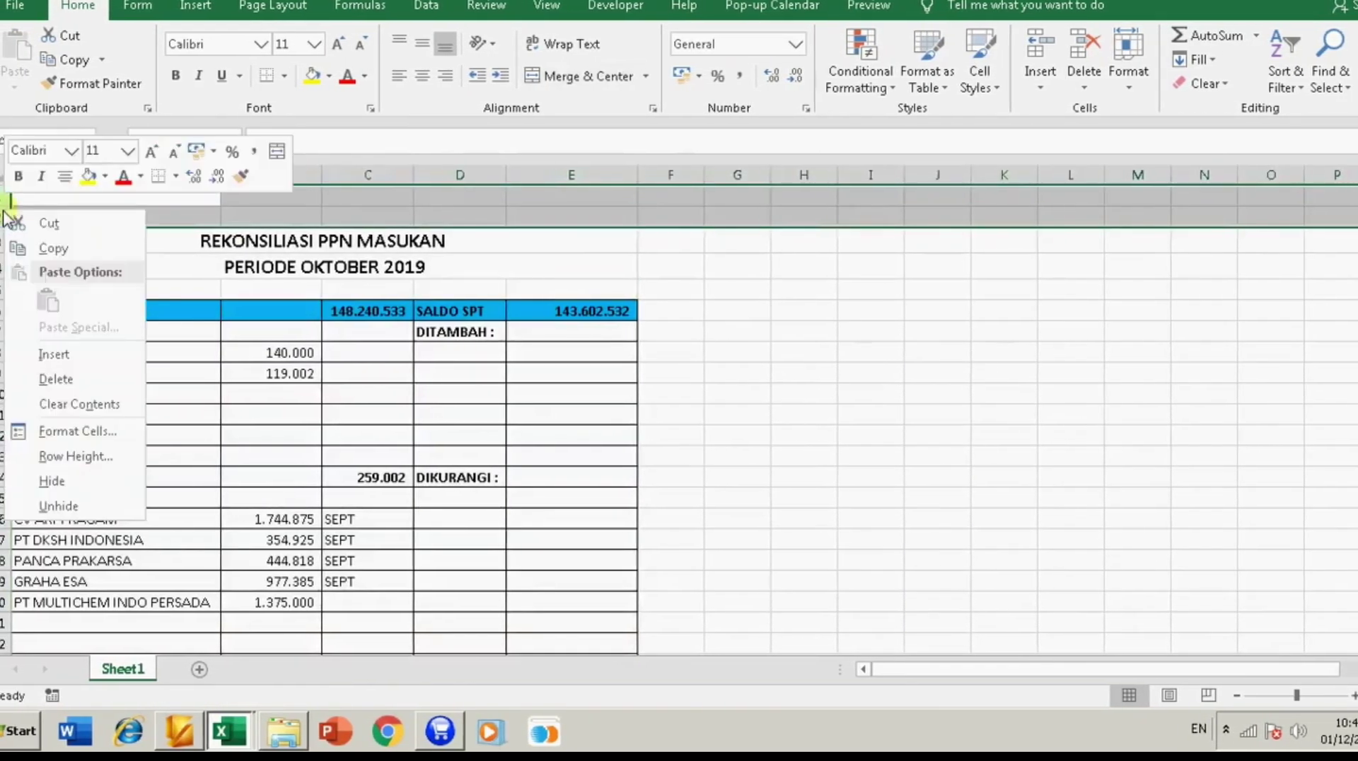
pyautogui.click(51, 351)
pyautogui.hotkey('ctrl', 'z')
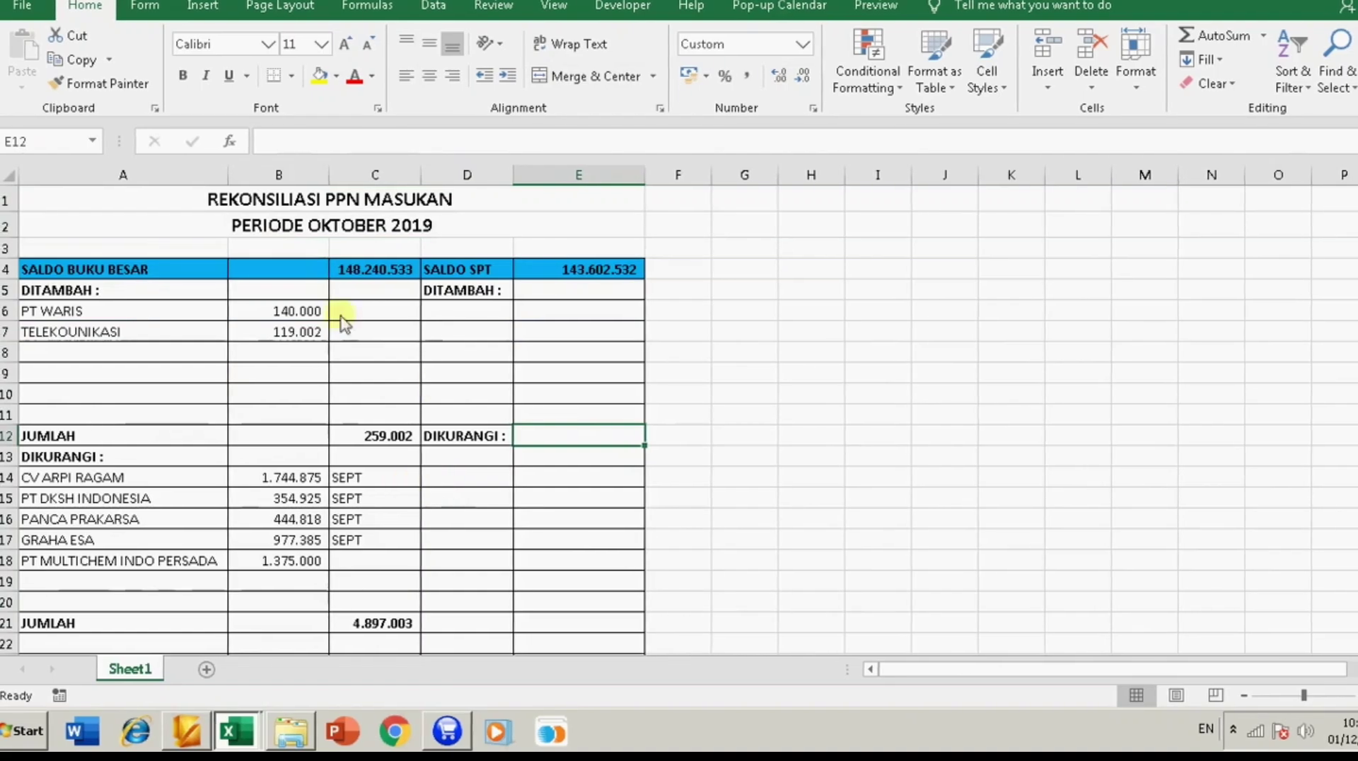
# Step: Clear the old entries under DITAMBAH in A6:B7 and under DIKURANGI in A14:C18
pyautogui.moveTo(50, 310); pyautogui.dragTo(242, 333)
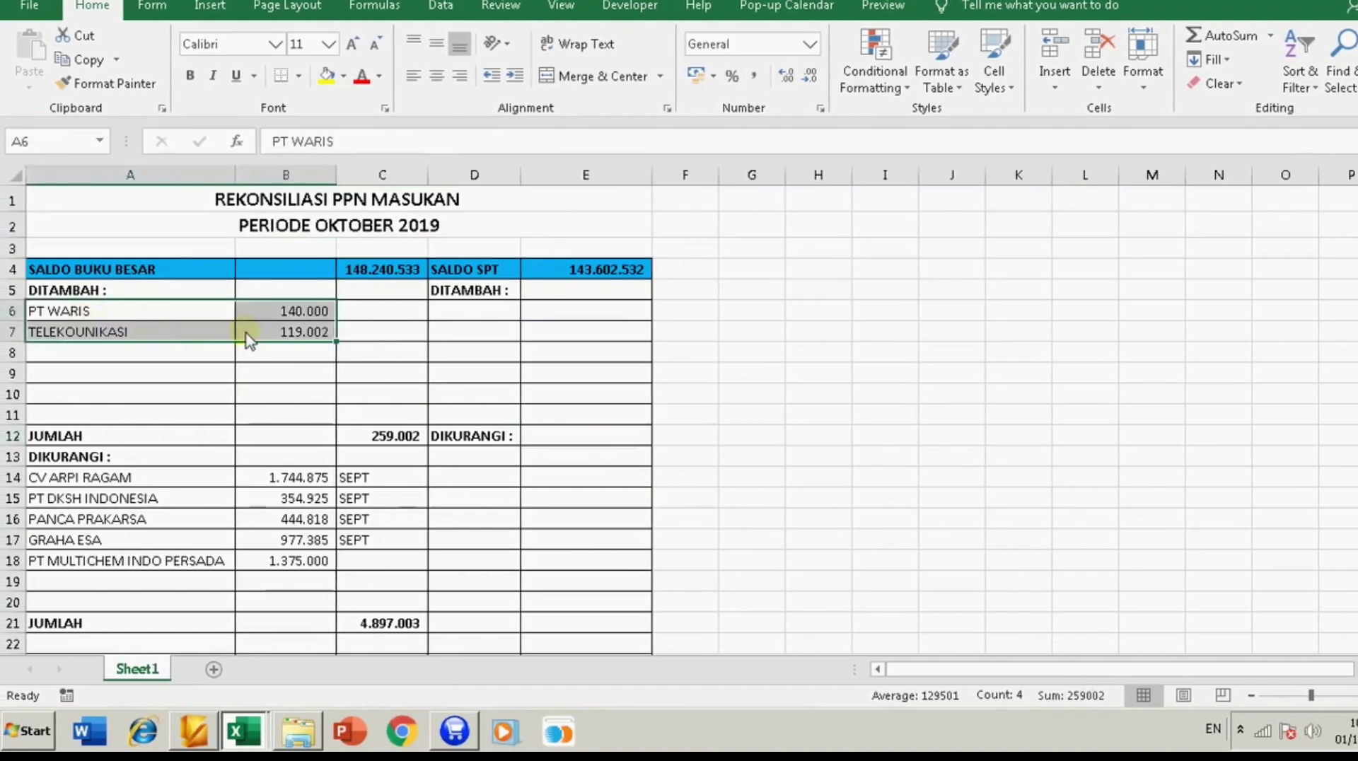
pyautogui.press('Delete')
pyautogui.moveTo(43, 478); pyautogui.dragTo(344, 569)
pyautogui.press('Delete')
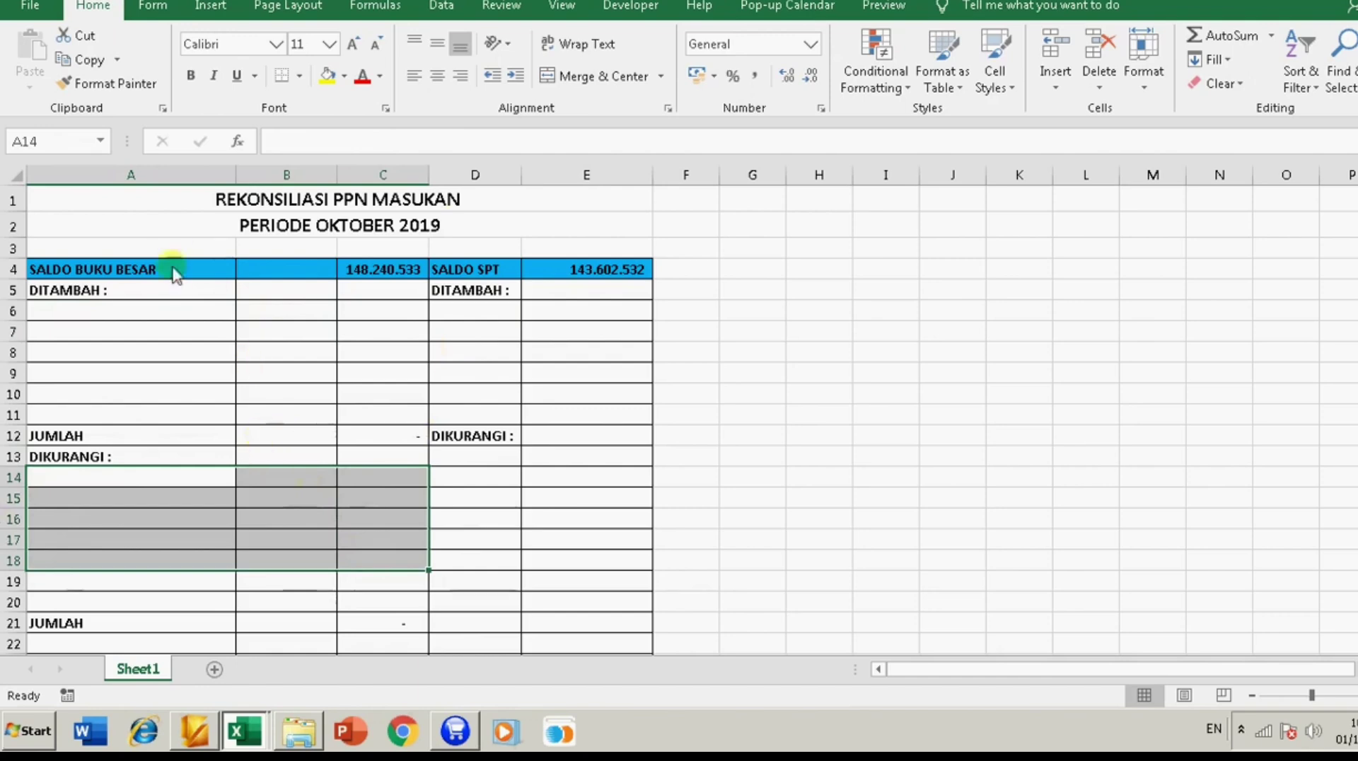
# Step: Look over the emptied reconciliation form and switch to the REKONSILIASI PPN 2019 folder in Windows Explorer
pyautogui.scroll(-2, 343, 353)
pyautogui.scroll(2, 342, 353)
pyautogui.click(298, 731)
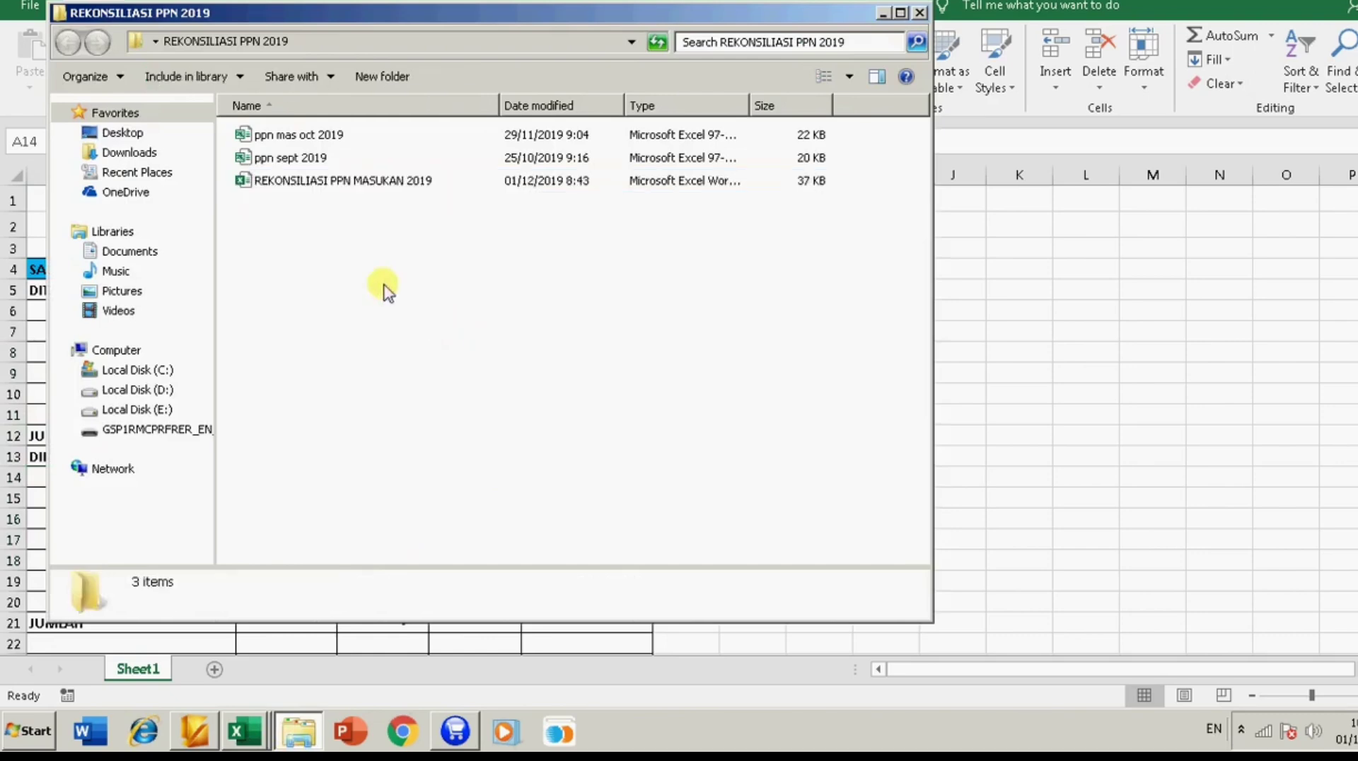
# Step: Close the REKONSILIASI PPN MASUKAN 2019 workbook and return to the new workbook with the blank form
pyautogui.click(244, 730)
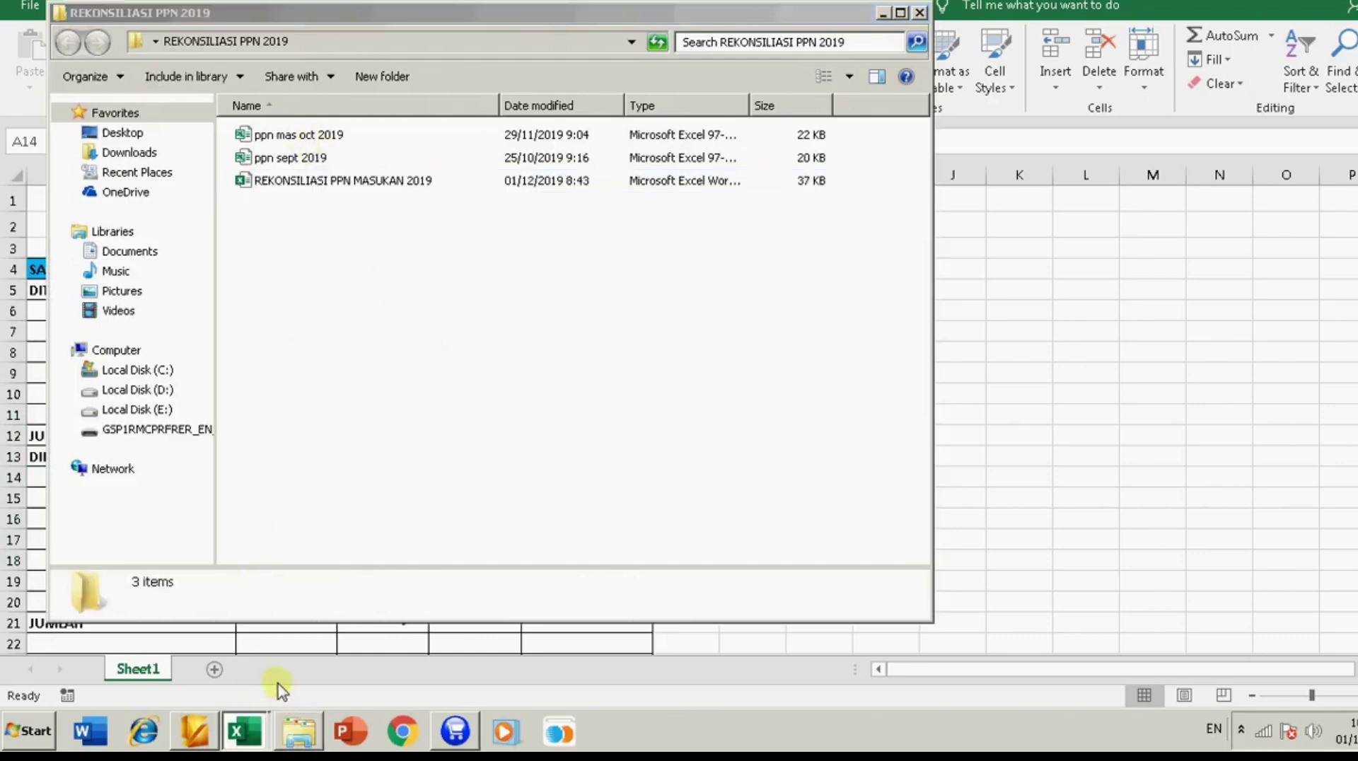
pyautogui.click(278, 669)
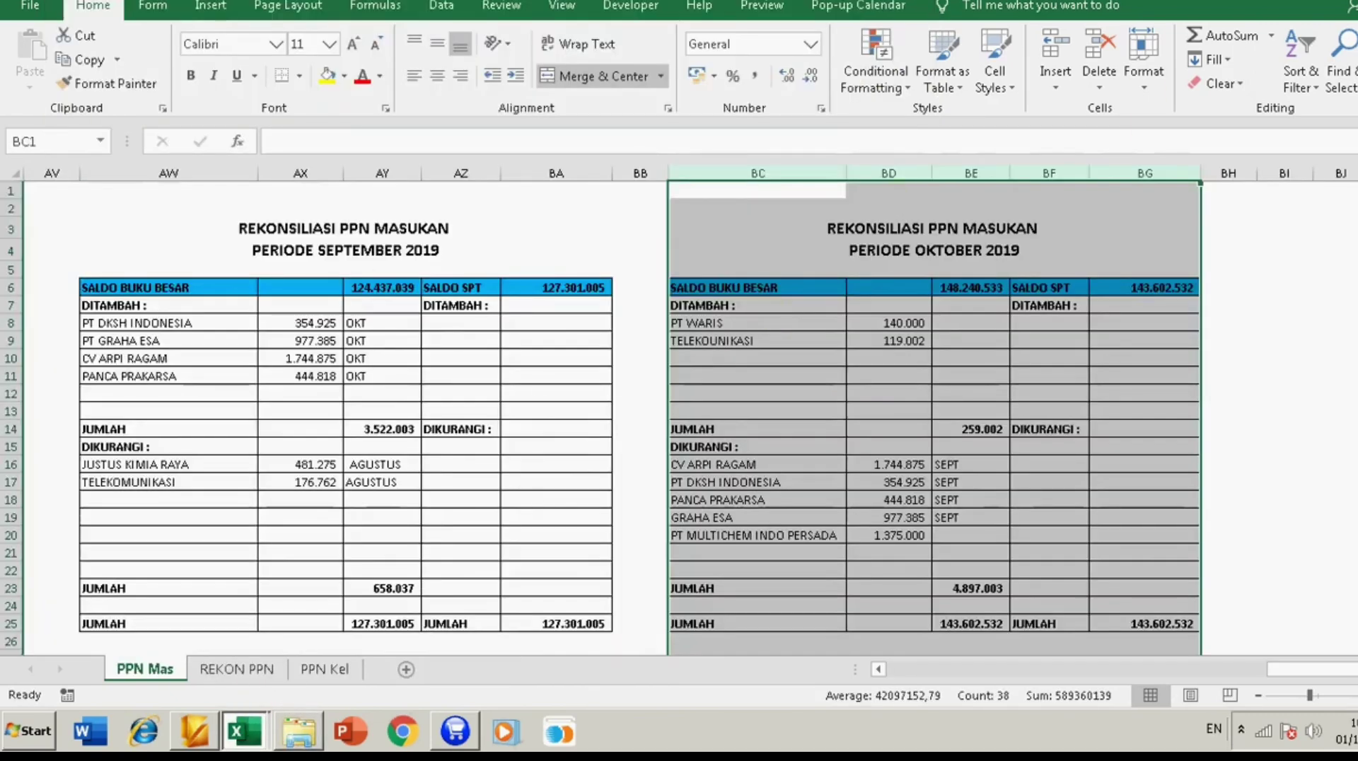
pyautogui.hotkey('ctrl', 'w')
pyautogui.click(725, 364)
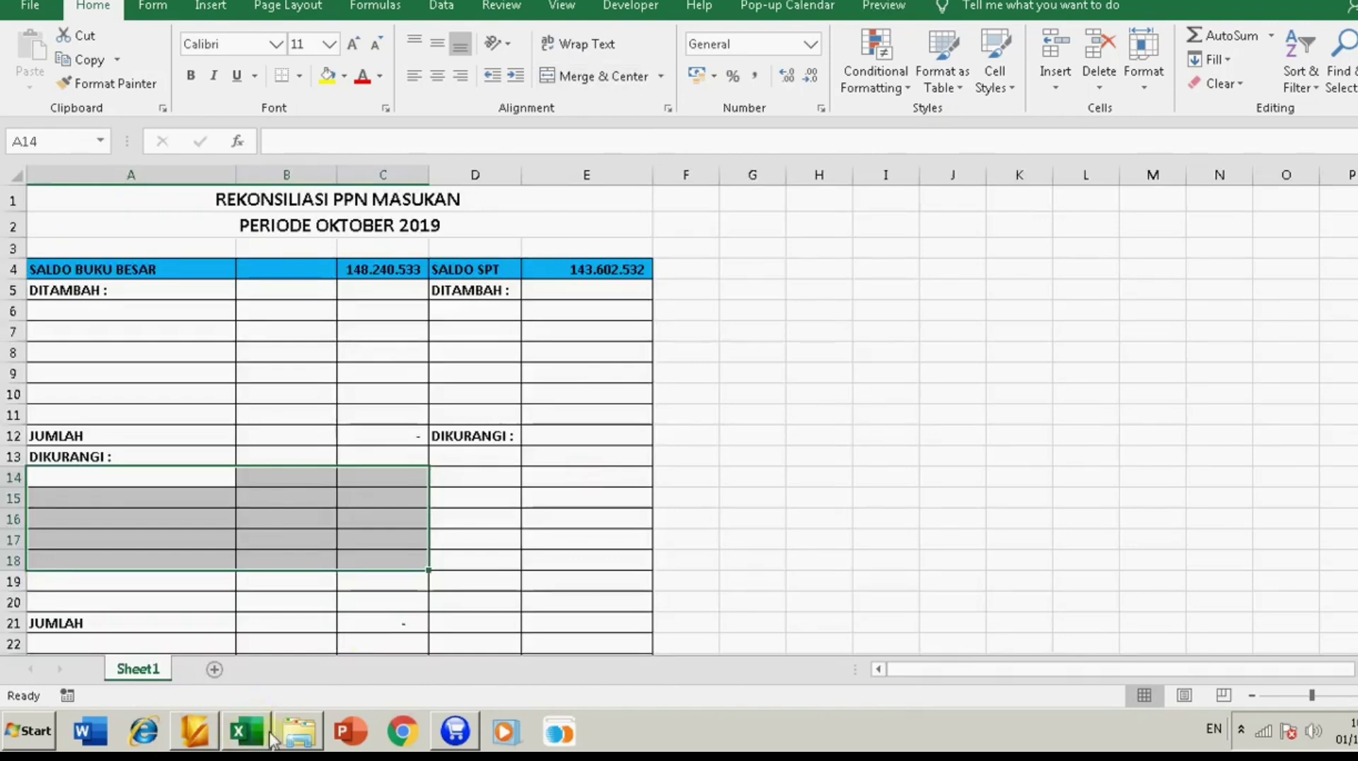
# Step: Open the ledger export ppn mas oct 2019 from the REKONSILIASI PPN 2019 folder
pyautogui.click(301, 738)
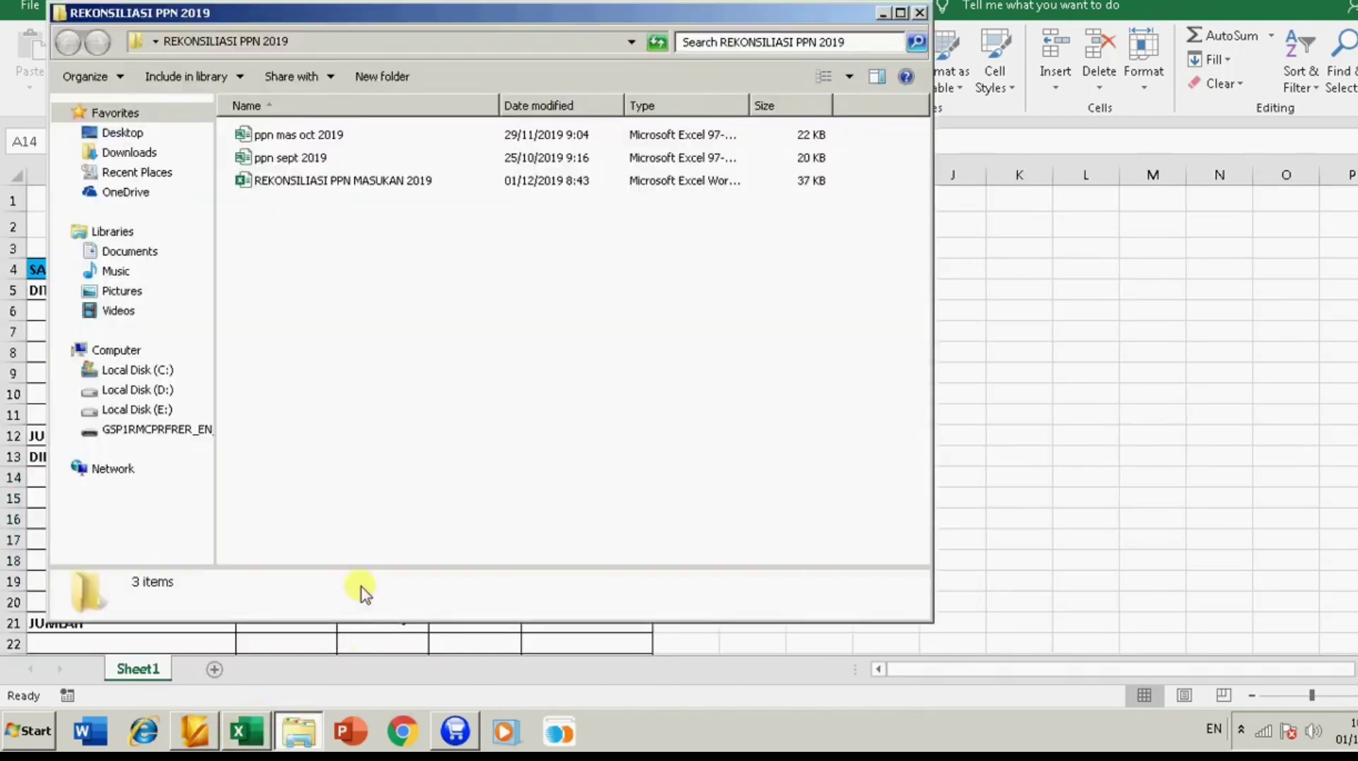
pyautogui.doubleClick(280, 136)
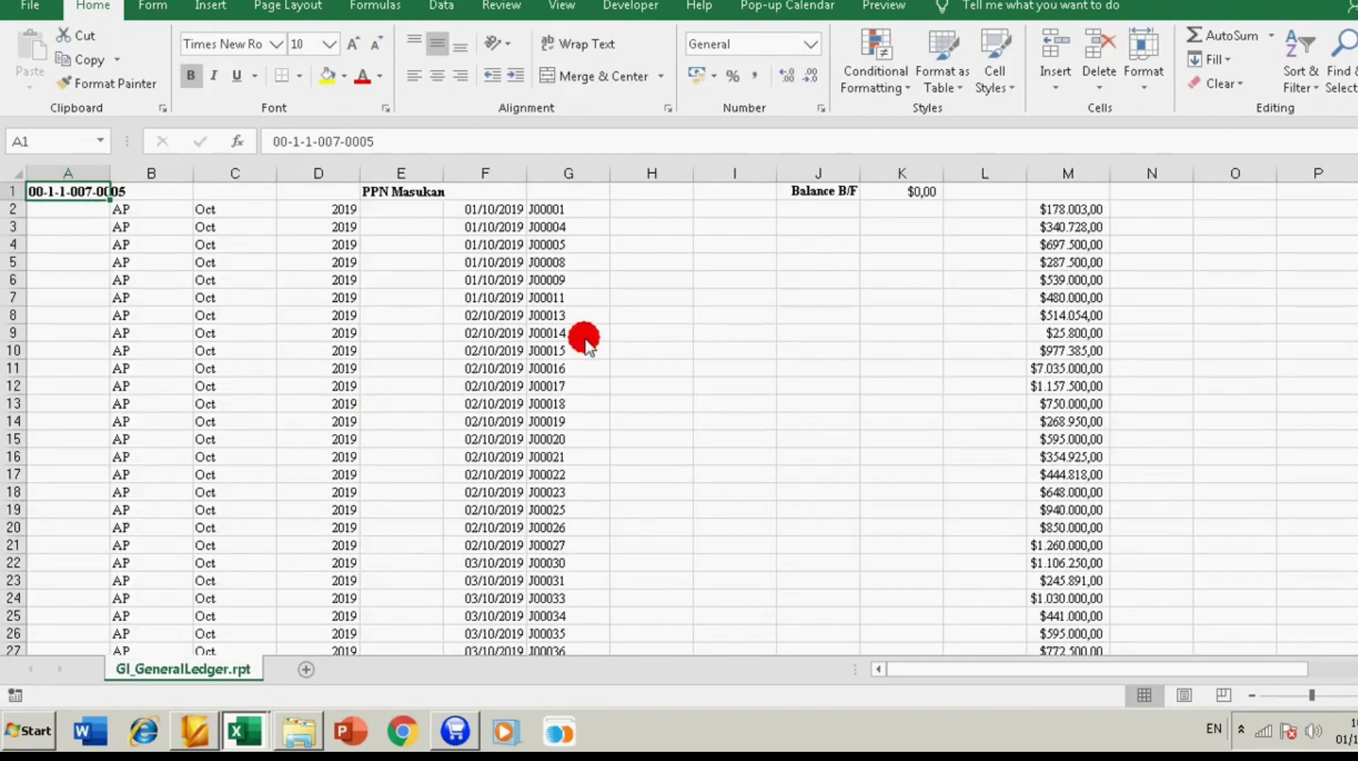
pyautogui.click(584, 338)
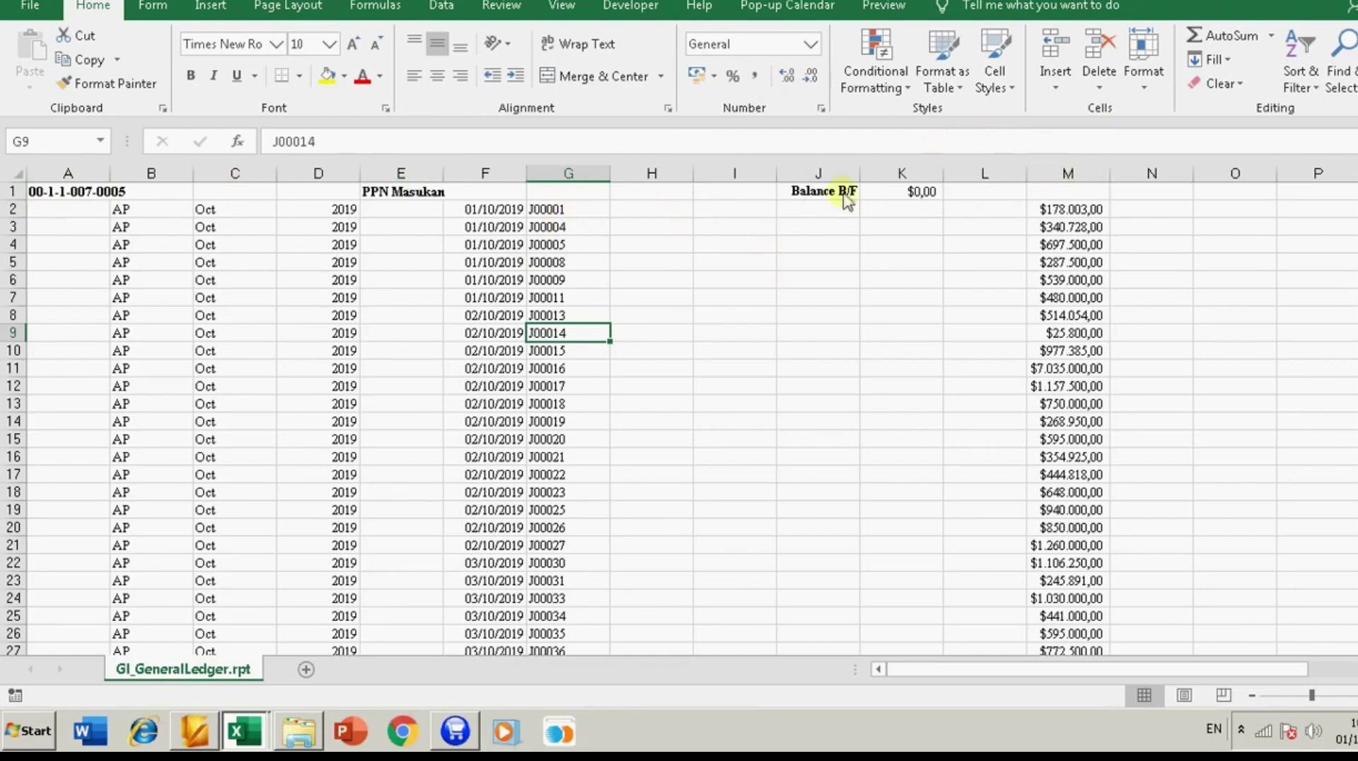
# Step: Delete the unneeded ledger columns A to E and the ones between journal number and amount, keeping only date, journal number and amount
pyautogui.moveTo(70, 176); pyautogui.dragTo(416, 185)
pyautogui.rightClick(413, 174)
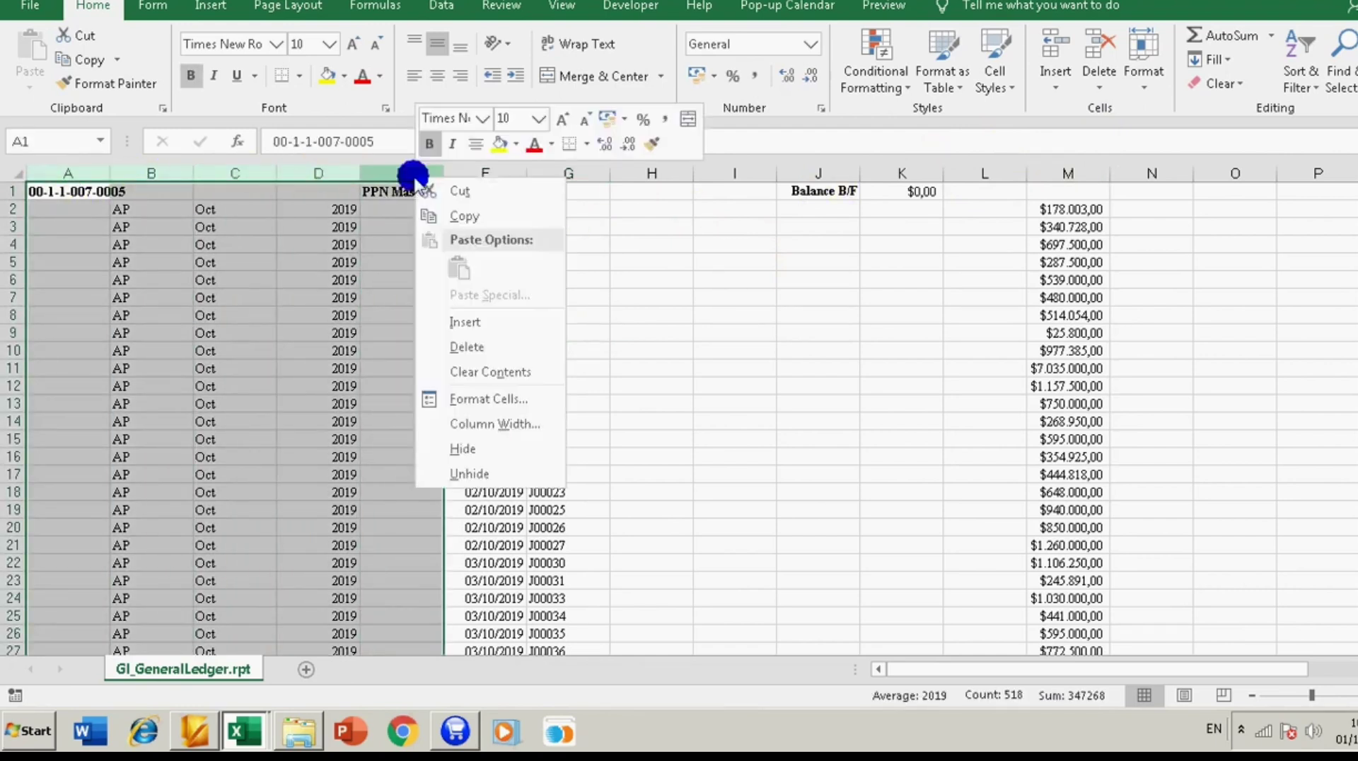
pyautogui.click(429, 345)
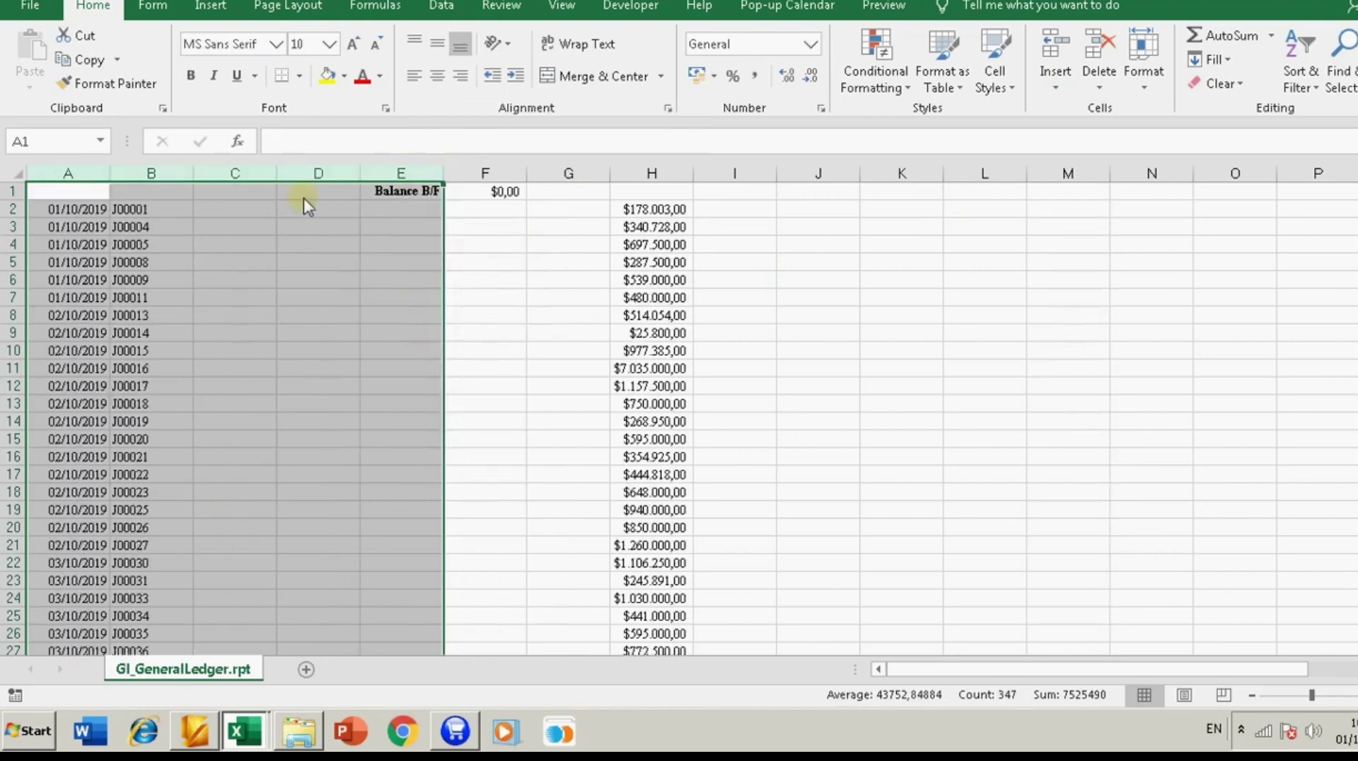
pyautogui.moveTo(236, 183); pyautogui.dragTo(311, 184)
pyautogui.moveTo(494, 185); pyautogui.dragTo(564, 177)
pyautogui.rightClick(564, 177)
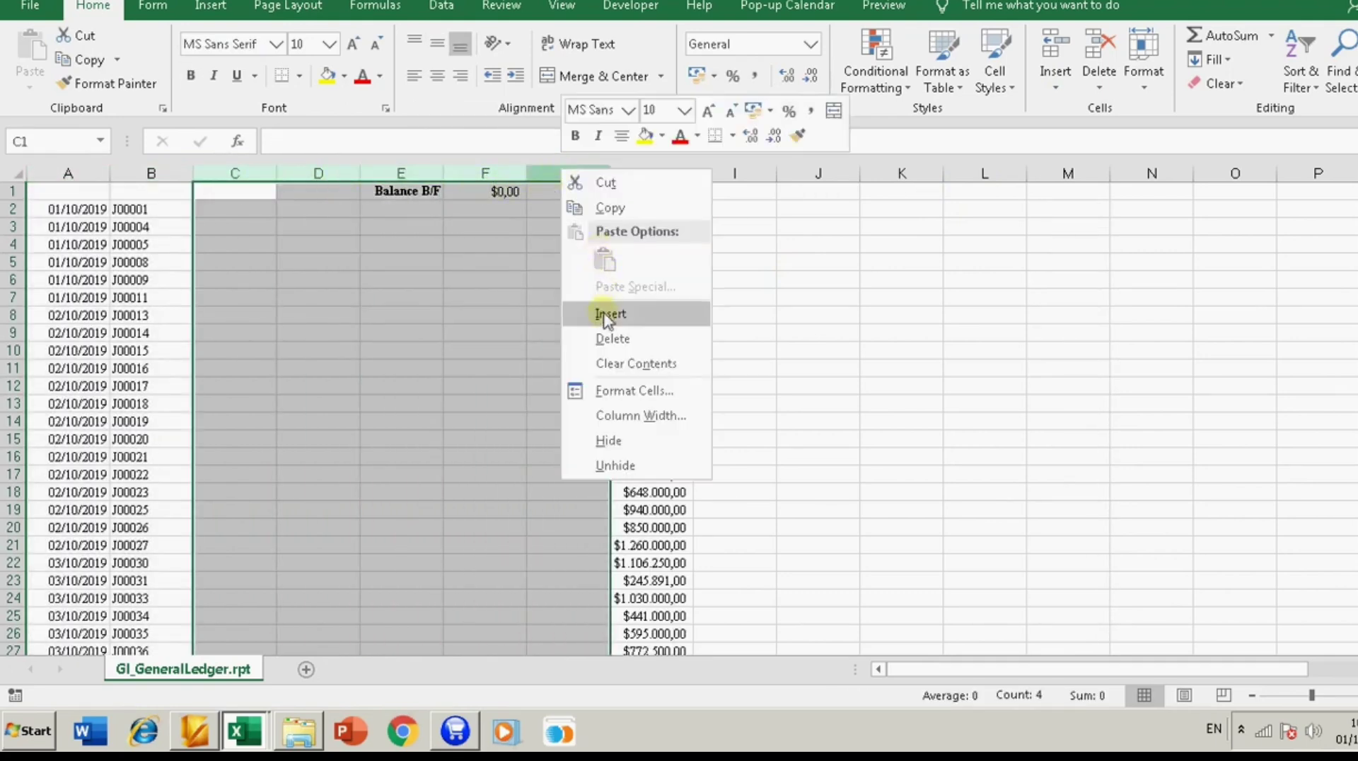
pyautogui.click(600, 338)
pyautogui.click(604, 305)
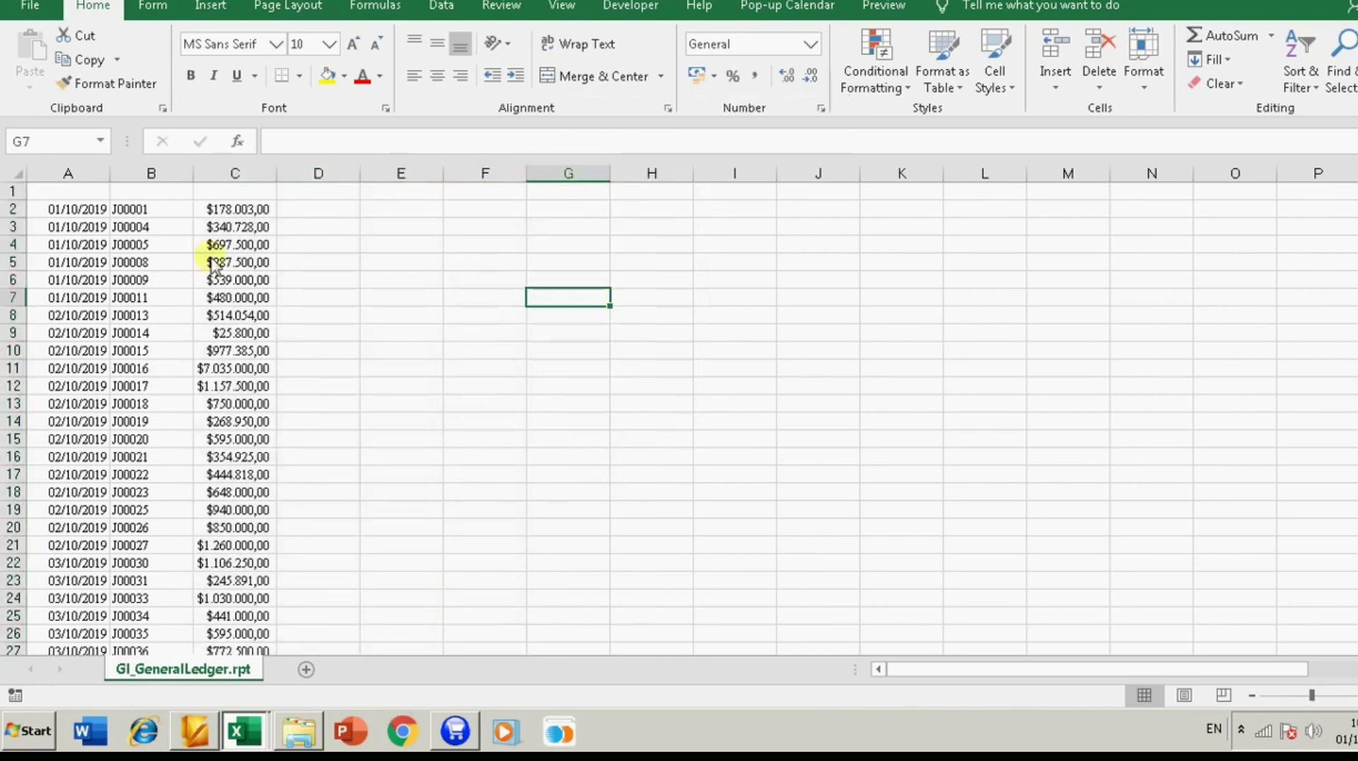
# Step: Format the ledger amounts in column C with the comma style
pyautogui.click(232, 172)
pyautogui.click(756, 77)
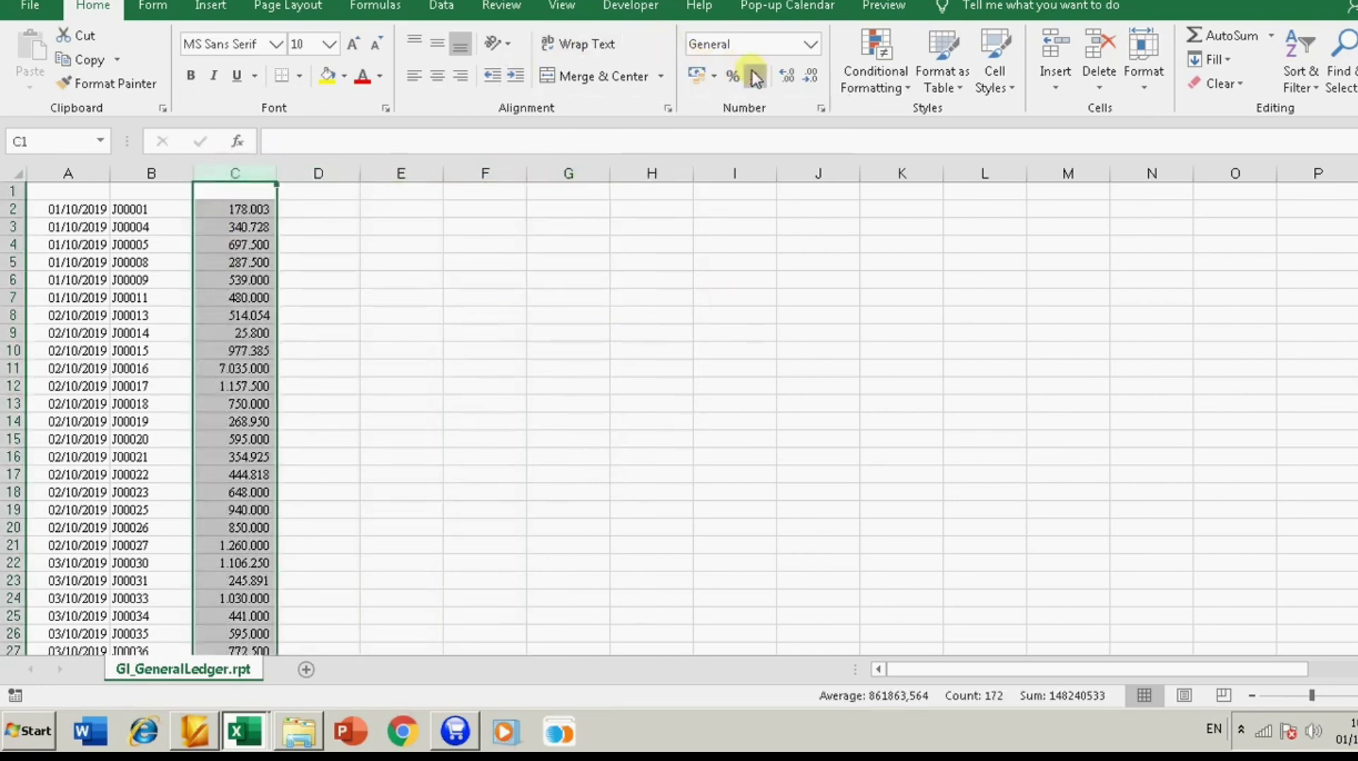
pyautogui.click(651, 262)
# Step: Copy ledger rows A2:C173 into a new Sheet2 of the reconciliation workbook, starting at cell A2
pyautogui.moveTo(67, 208); pyautogui.dragTo(234, 619)
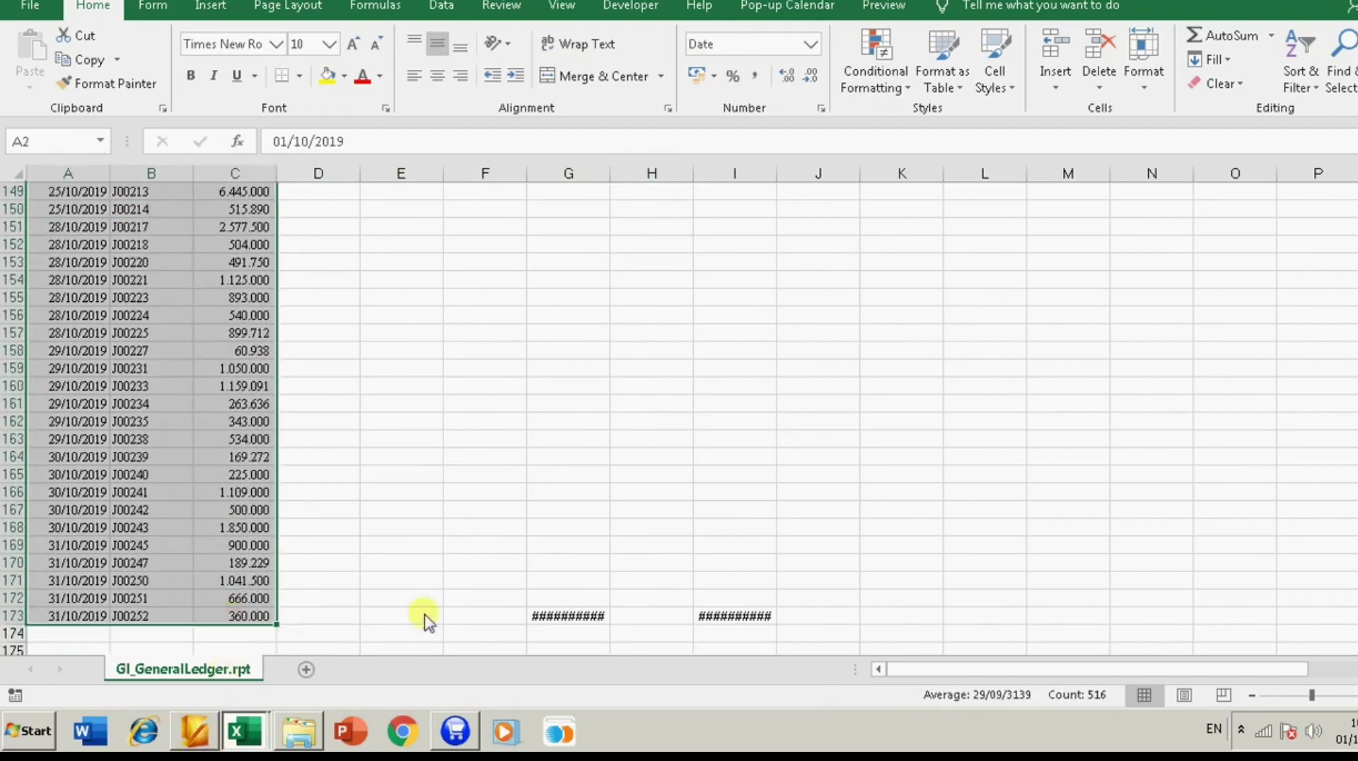
pyautogui.hotkey('ctrl', 'c')
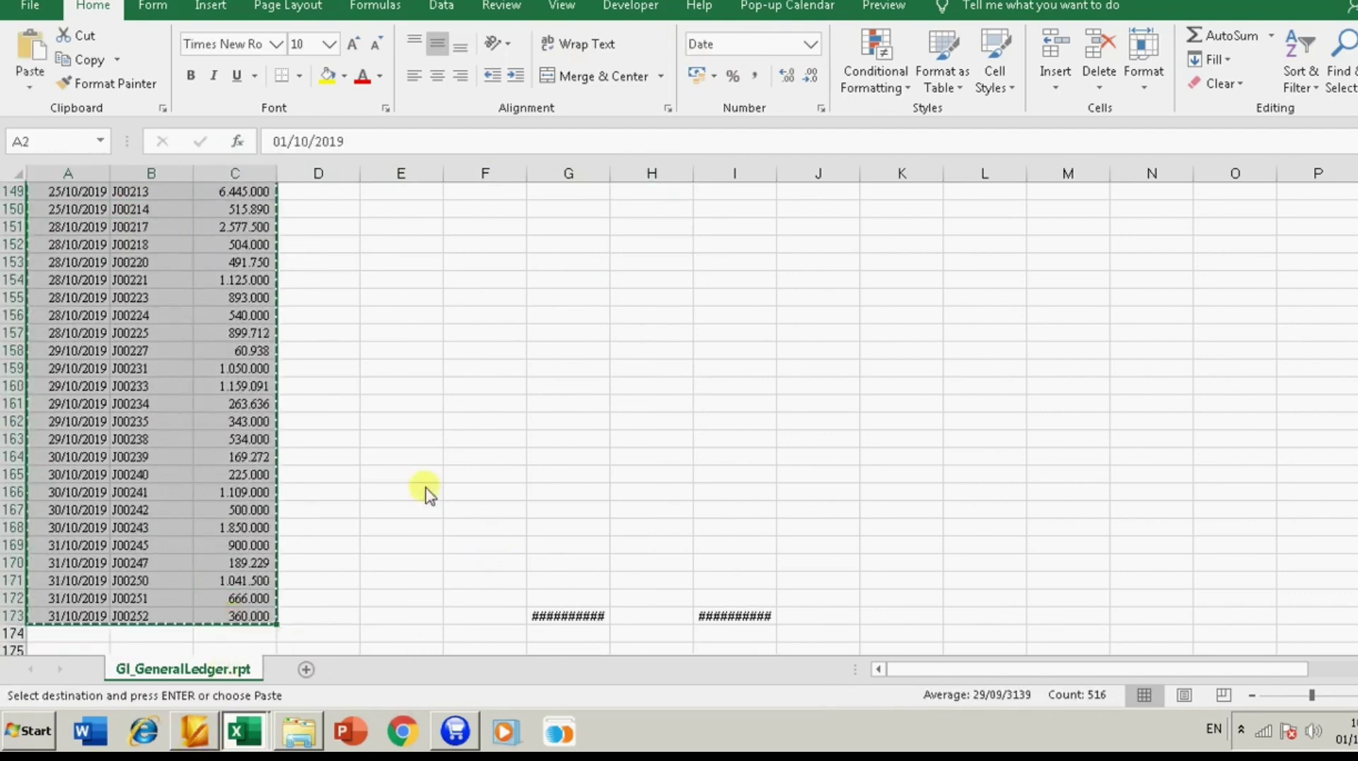
pyautogui.click(241, 715)
pyautogui.click(216, 645)
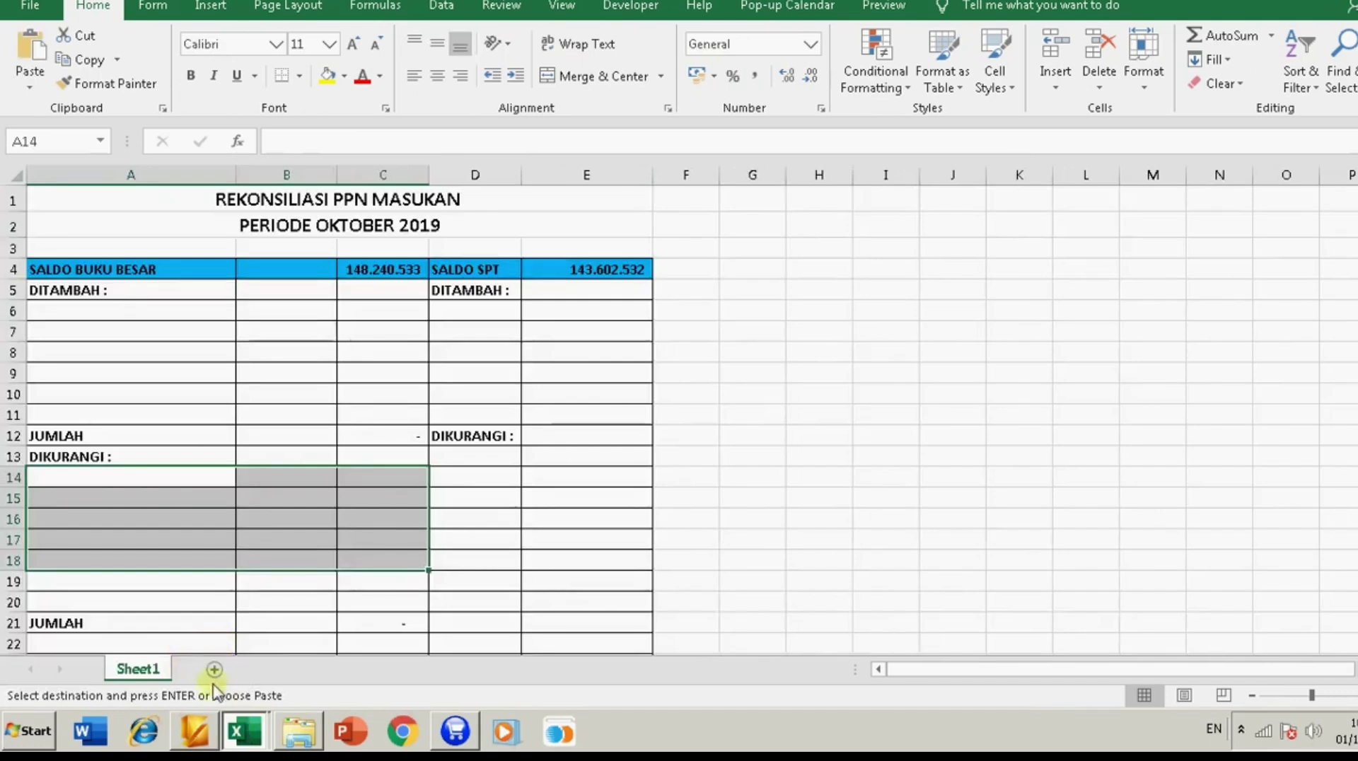
pyautogui.click(215, 670)
pyautogui.click(67, 217)
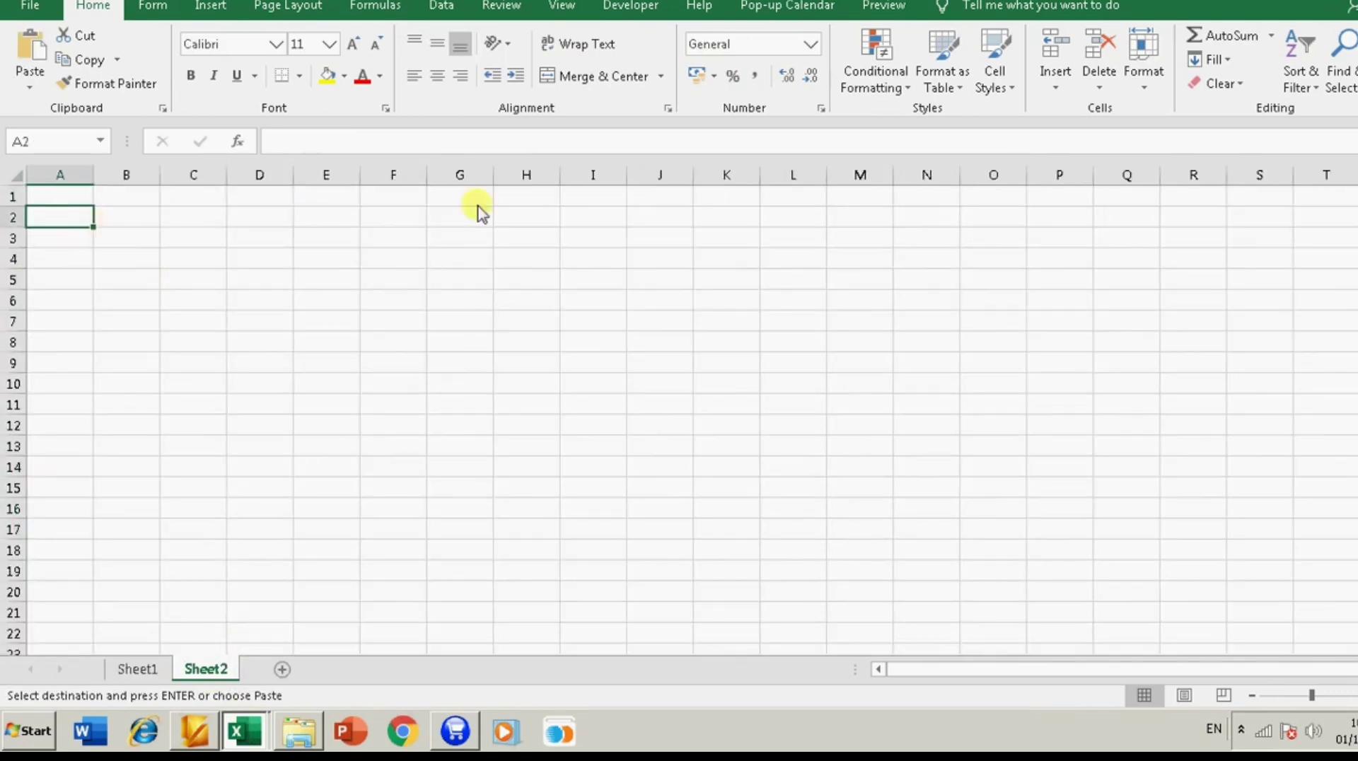
pyautogui.press('Return')
pyautogui.click(418, 267)
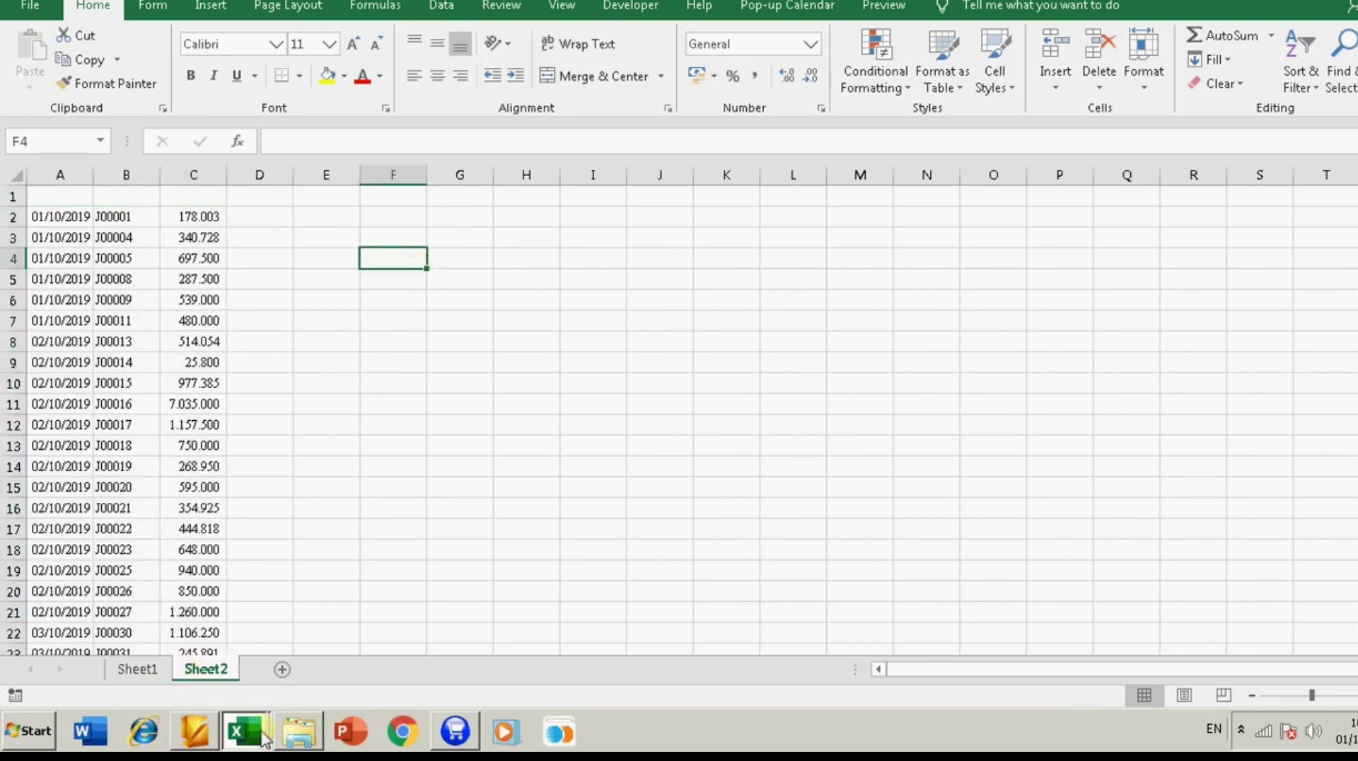
# Step: Close the GI_GeneralLedger.rpt ledger workbook and return to Sheet2 of the reconciliation workbook
pyautogui.click(266, 674)
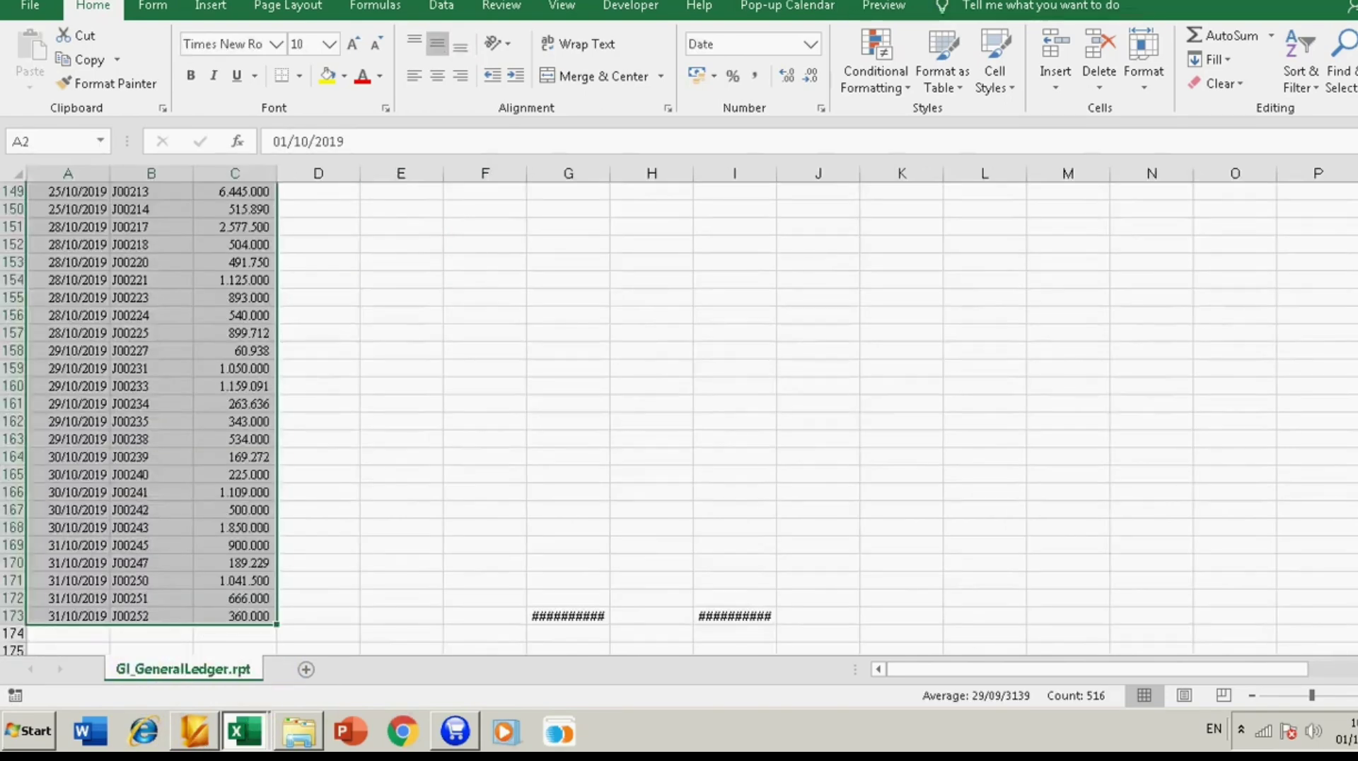
pyautogui.click(841, 296)
pyautogui.click(710, 362)
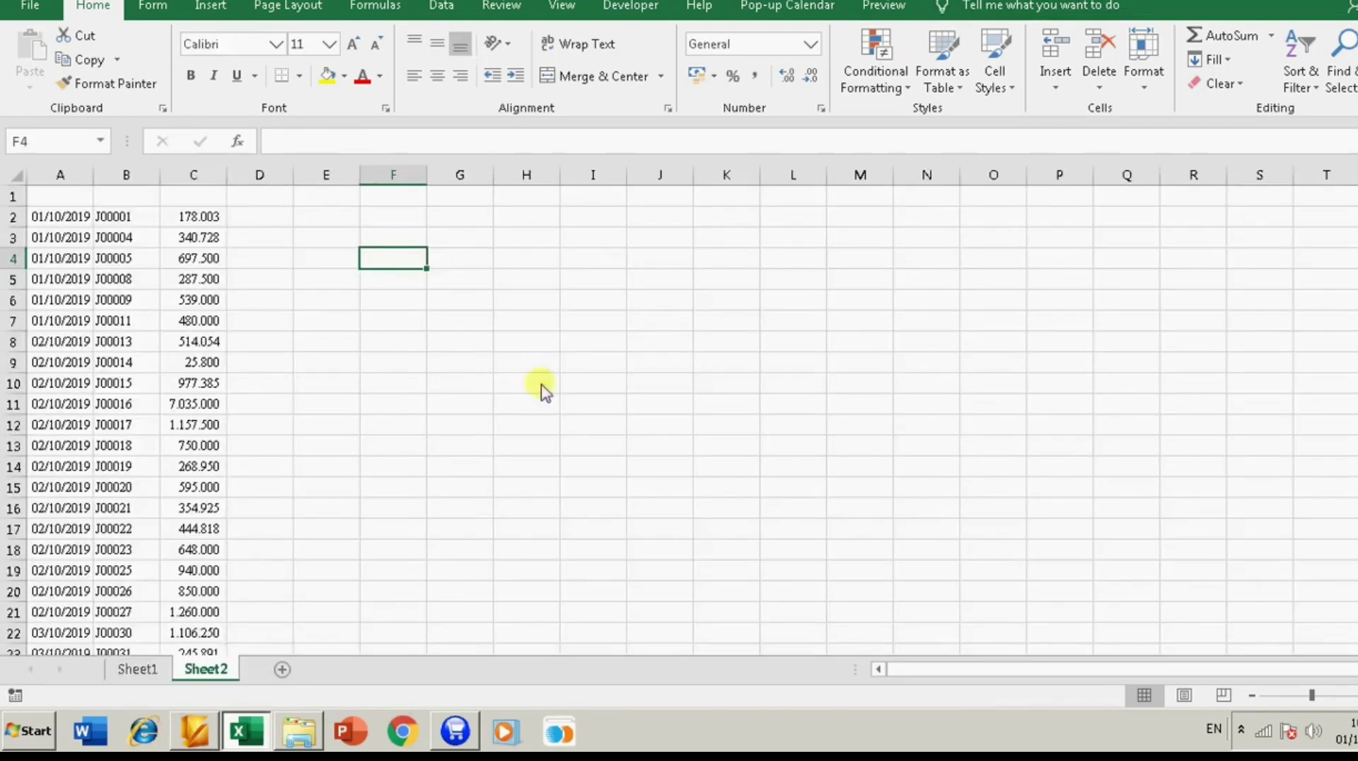
# Step: Close the REKONSILIASI PPN 2019 folder and open the Lampiran Excel workbook from the OKTOBER 2019 folder on the desktop
pyautogui.click(297, 732)
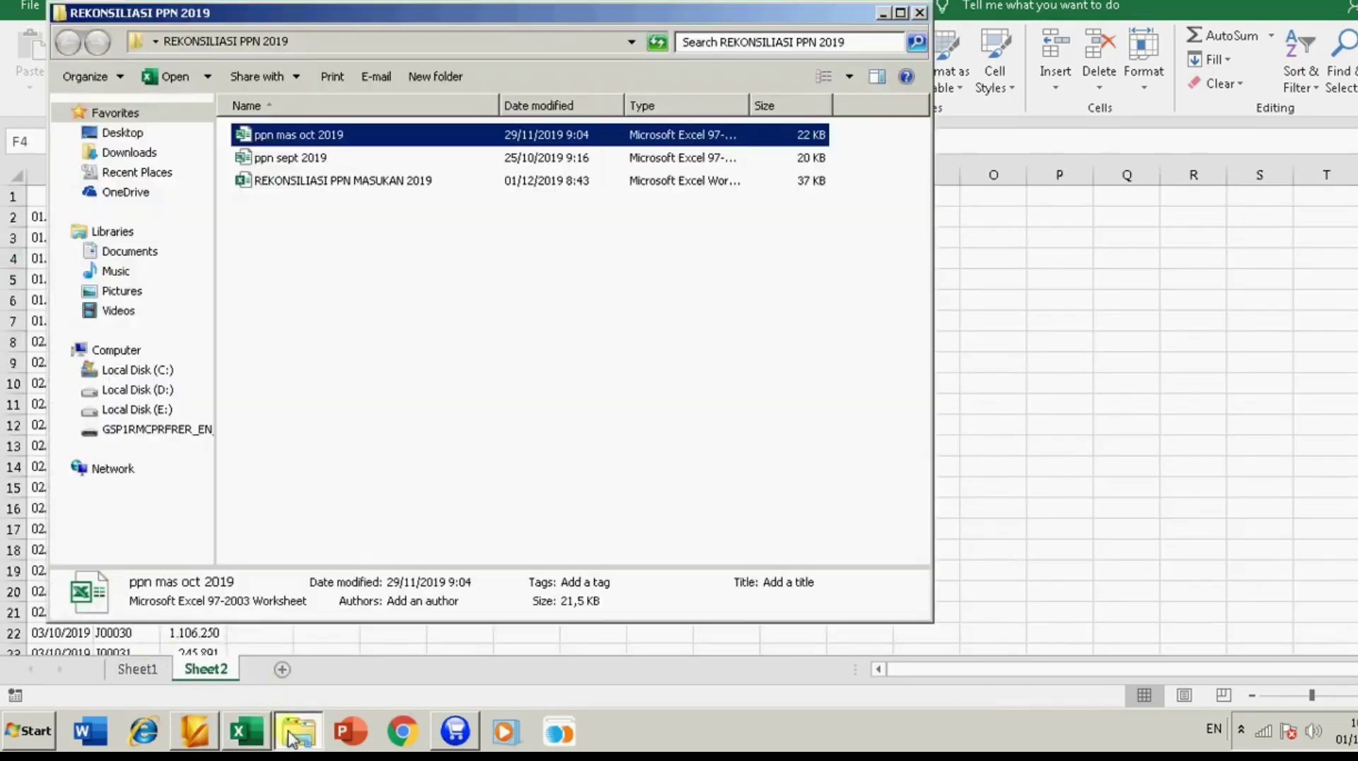
pyautogui.click(920, 13)
pyautogui.press('super+d')
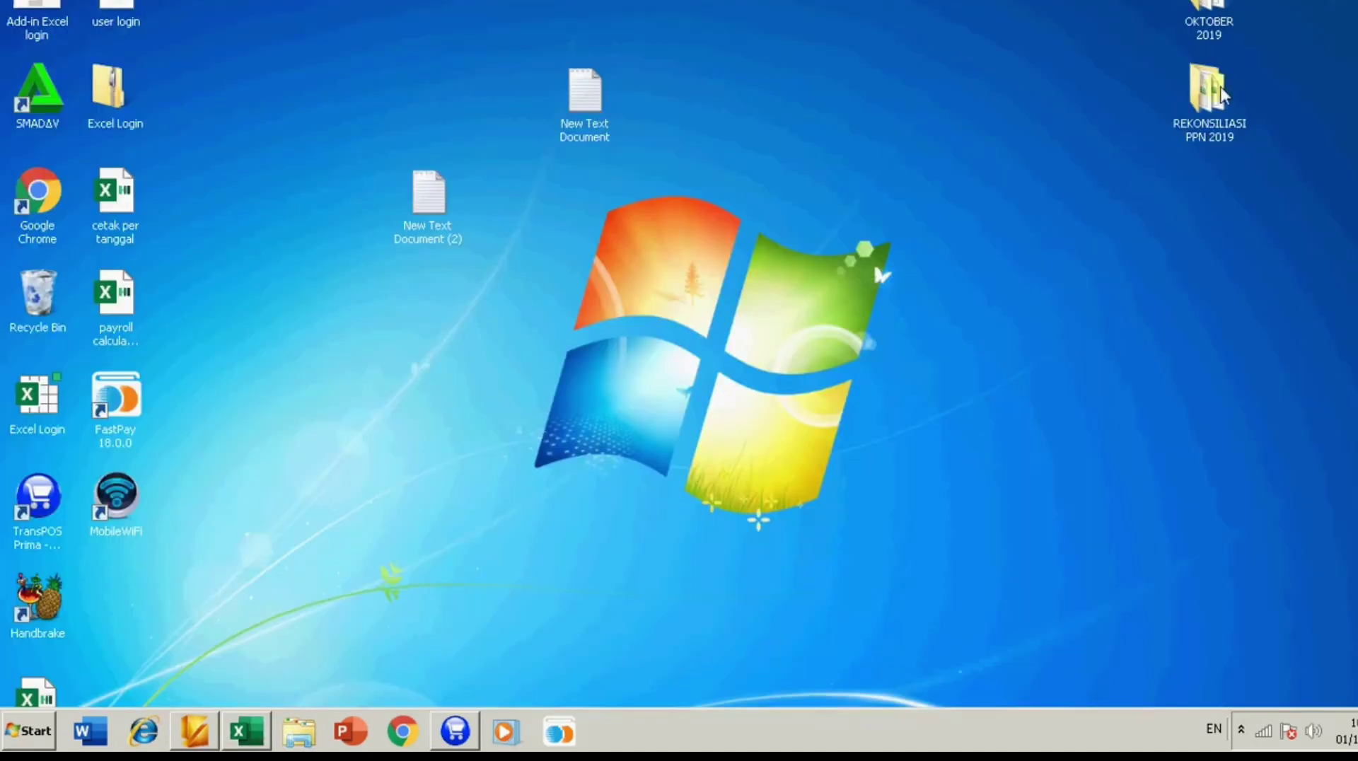
pyautogui.doubleClick(1223, 14)
pyautogui.click(262, 227)
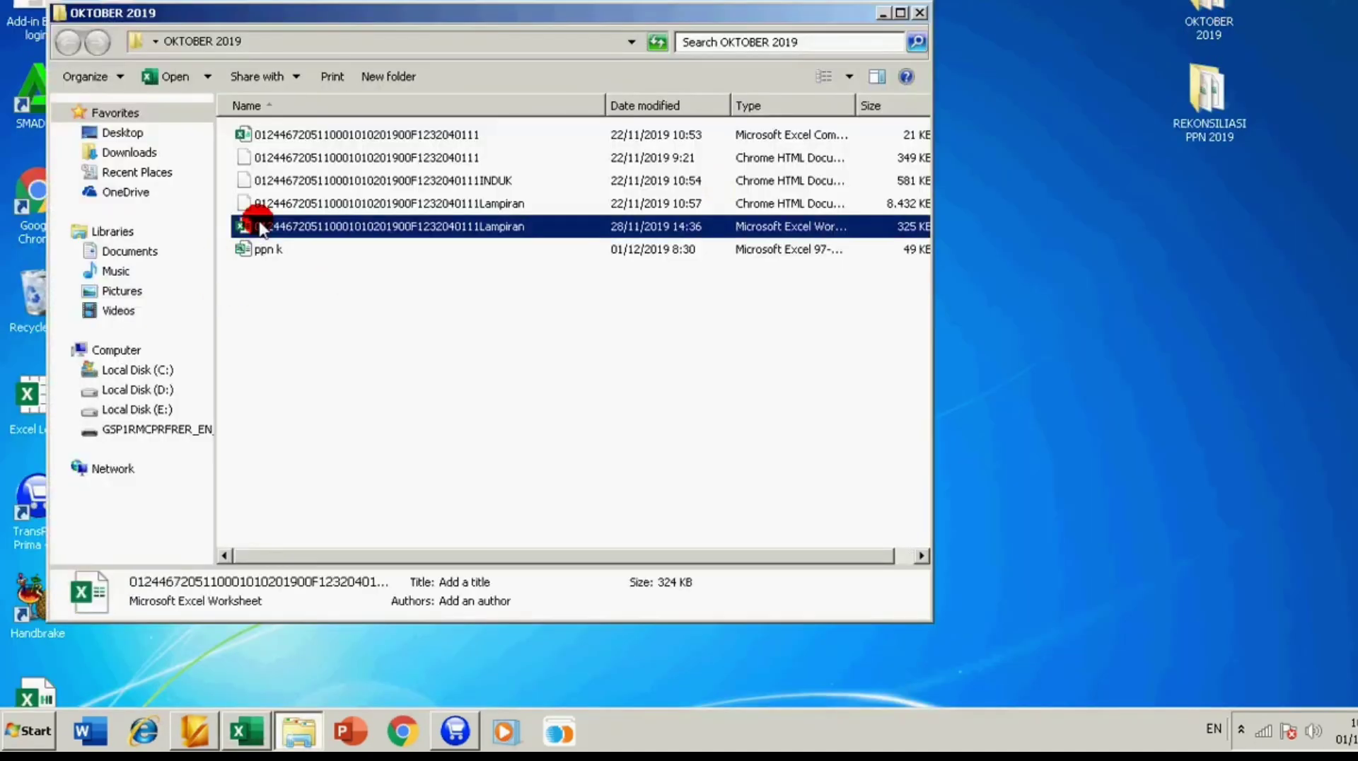
pyautogui.doubleClick(262, 226)
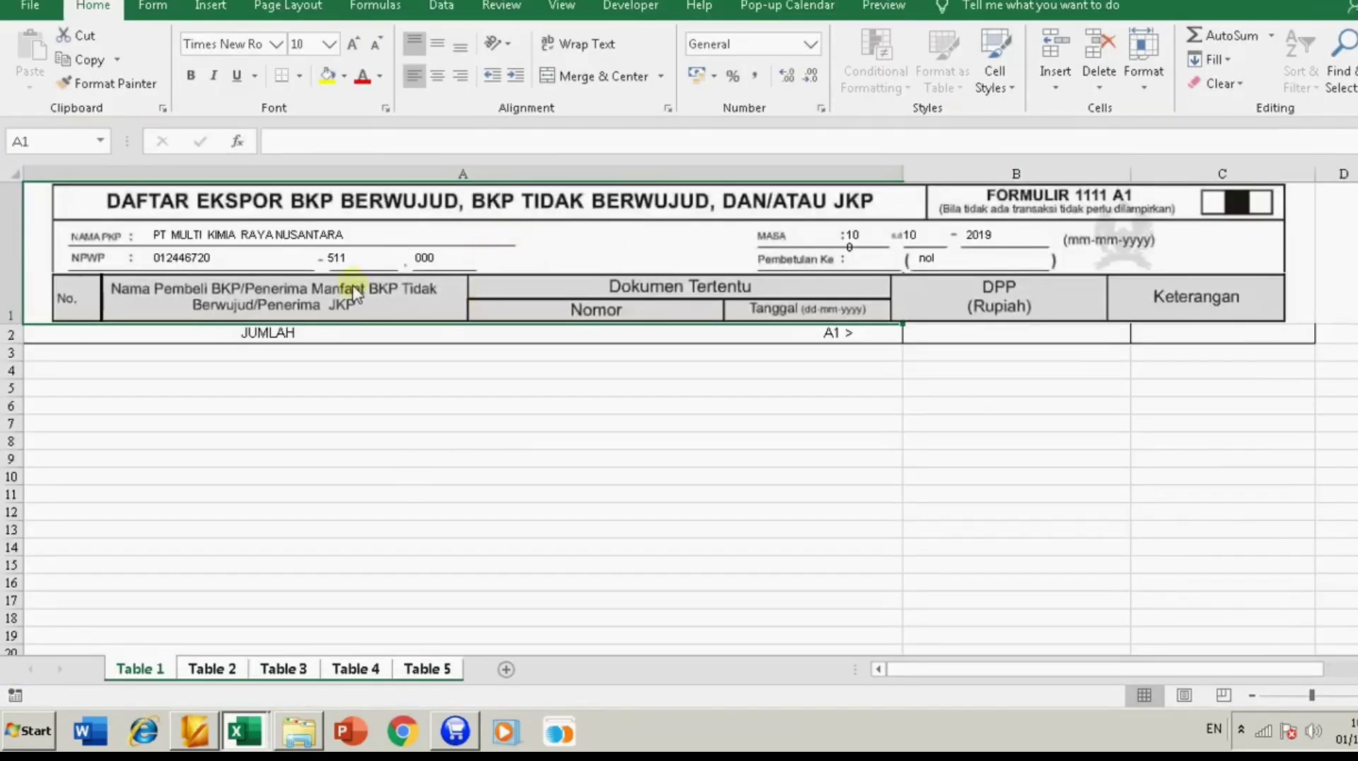
# Step: Look through the Table 2 and Table 3 sheets and examine the input tax invoice list on Table 4
pyautogui.click(202, 669)
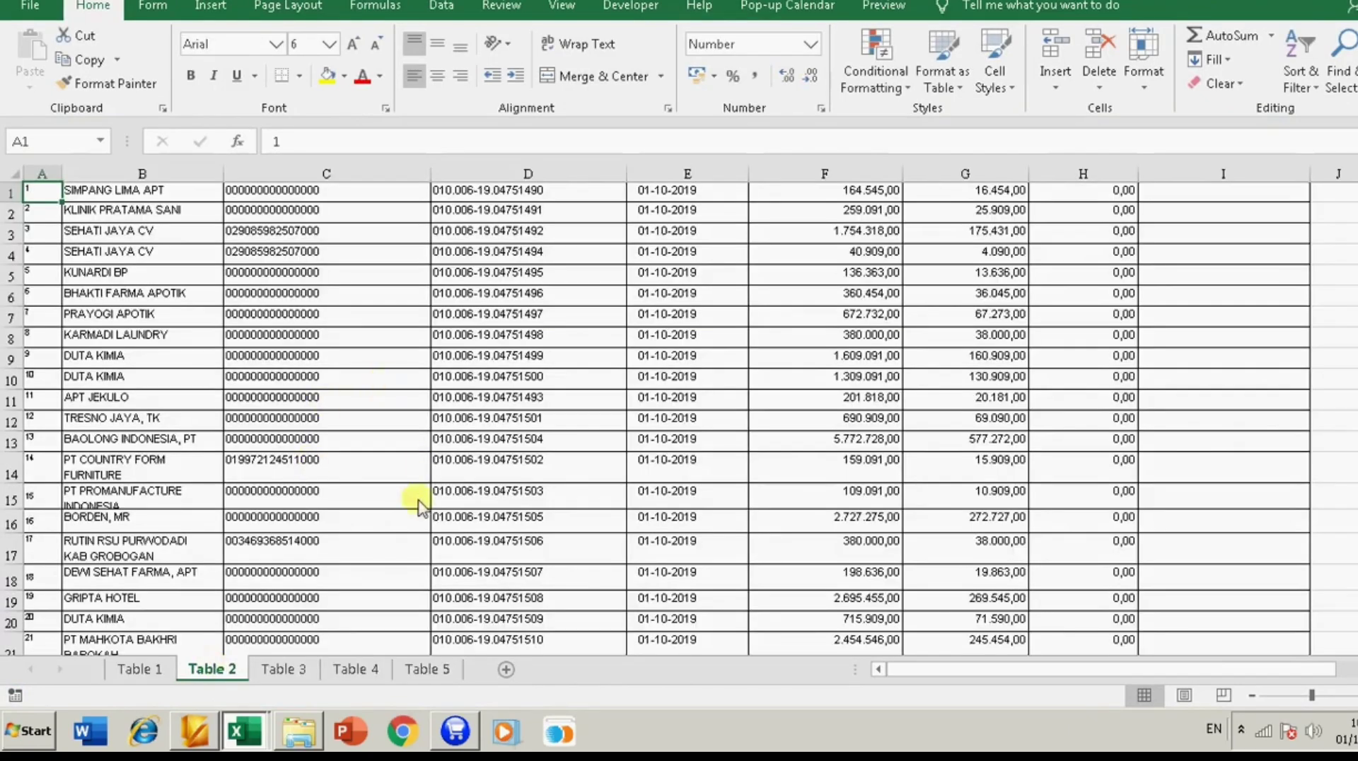
pyautogui.click(289, 676)
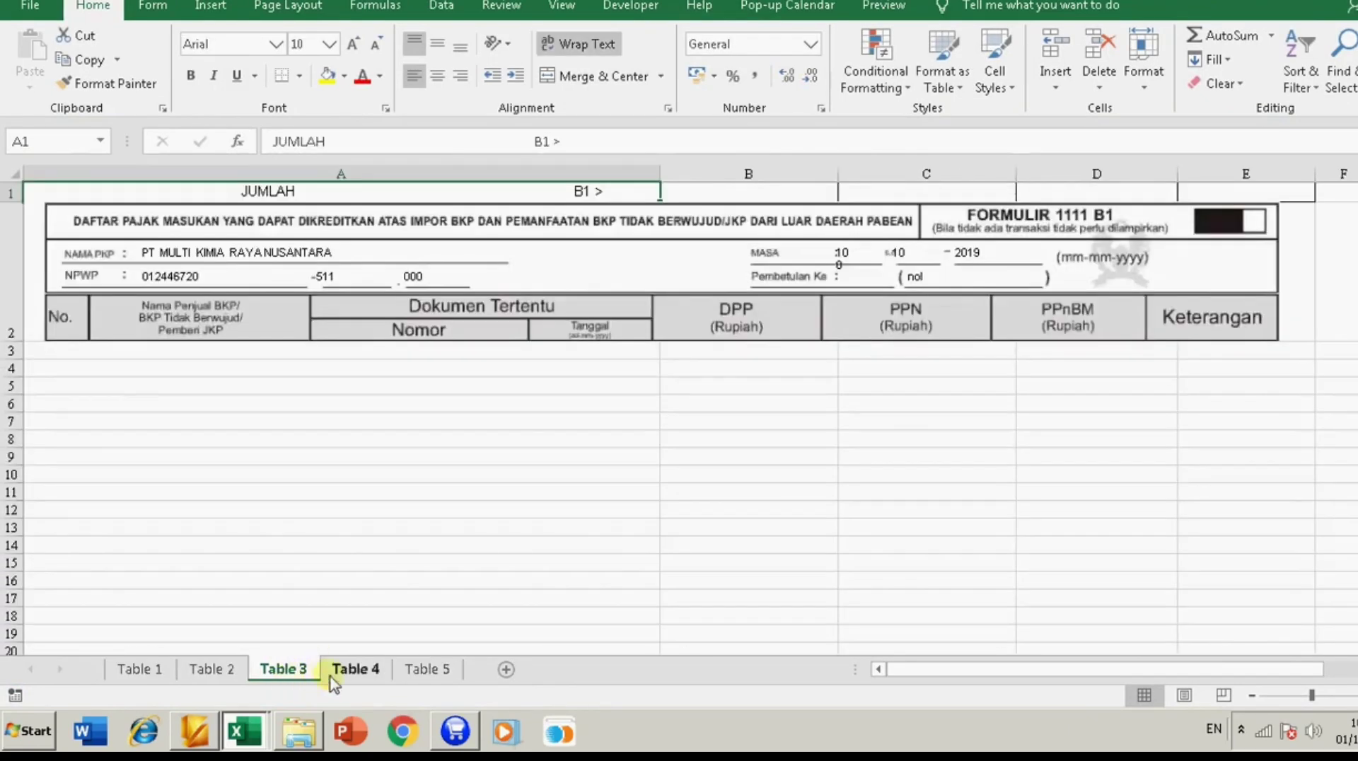
pyautogui.click(354, 670)
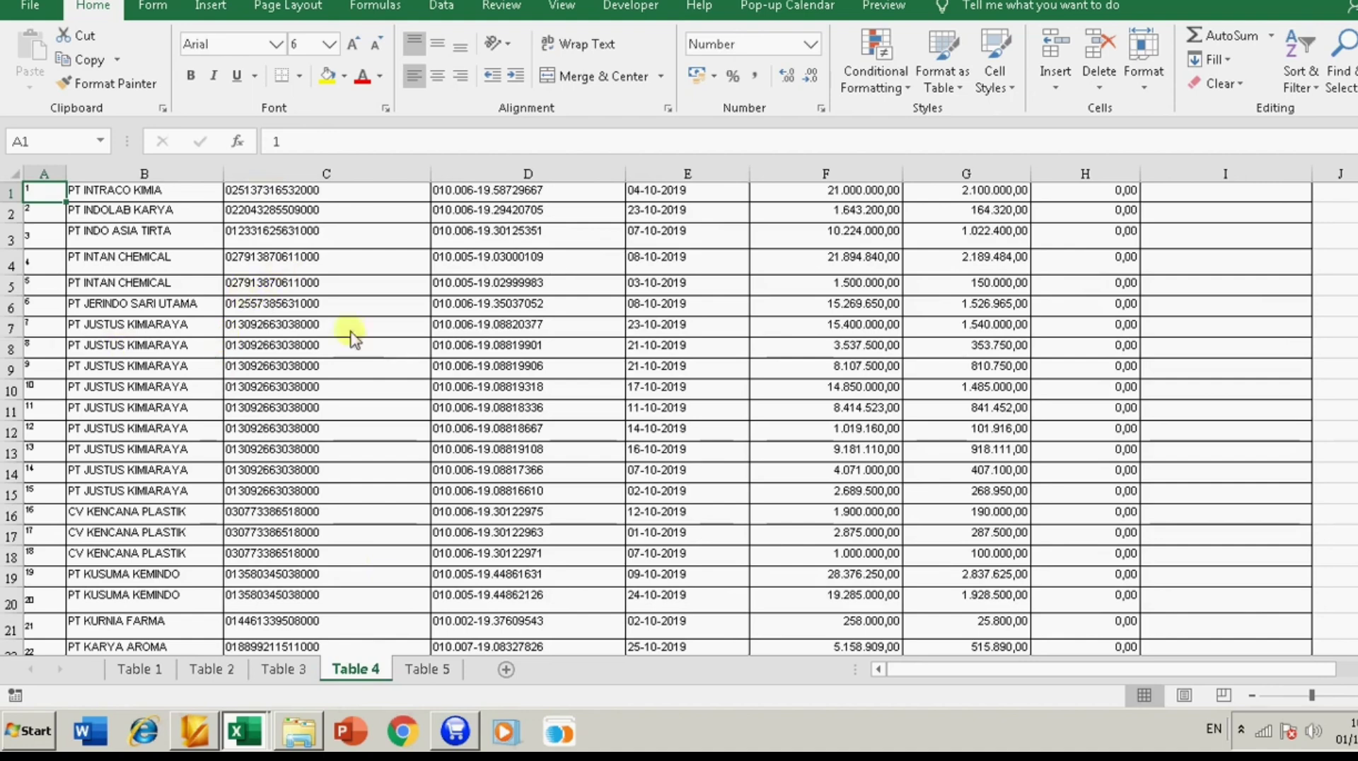
pyautogui.scroll(-5, 342, 545)
pyautogui.scroll(5, 332, 538)
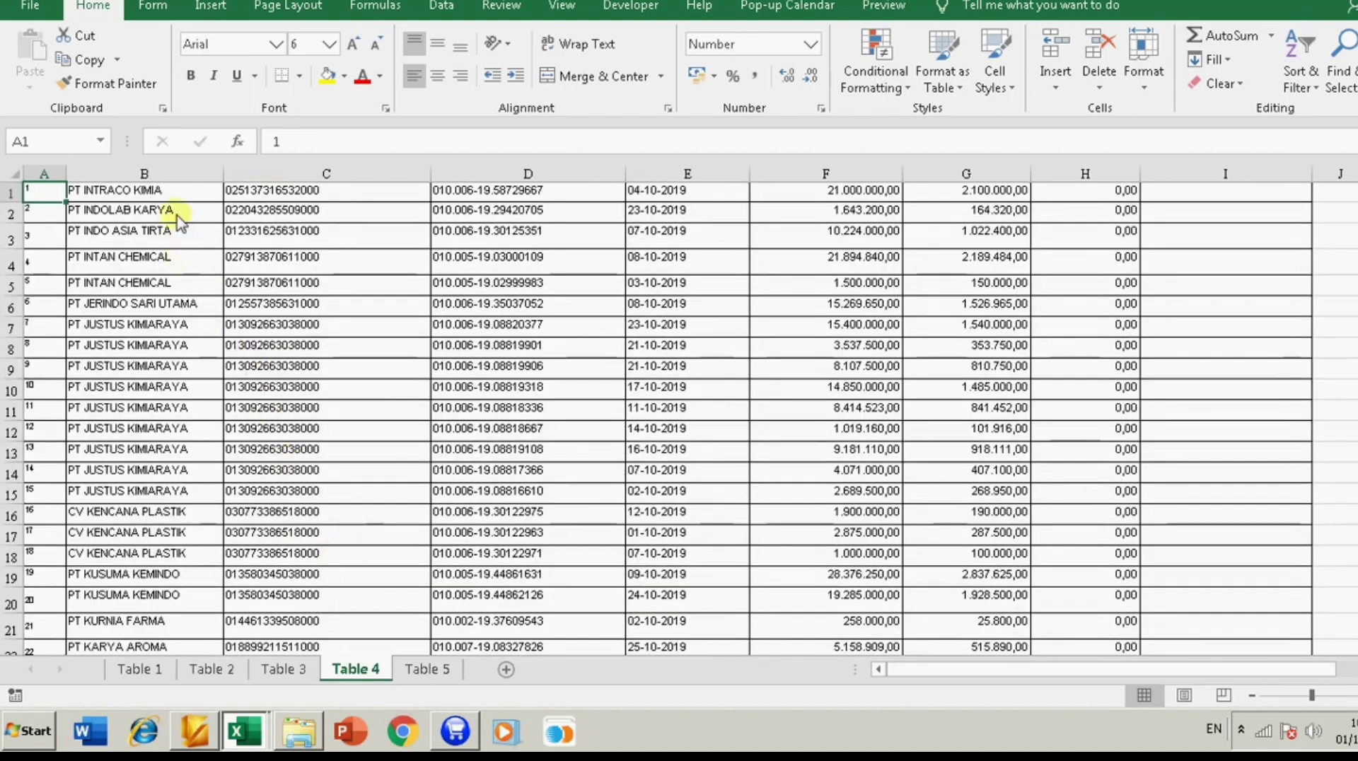
# Step: Copy the tax invoice list B1:G179 from Table 4, without the JUMLAH row, into Sheet2 starting at cell E2
pyautogui.press('Right')
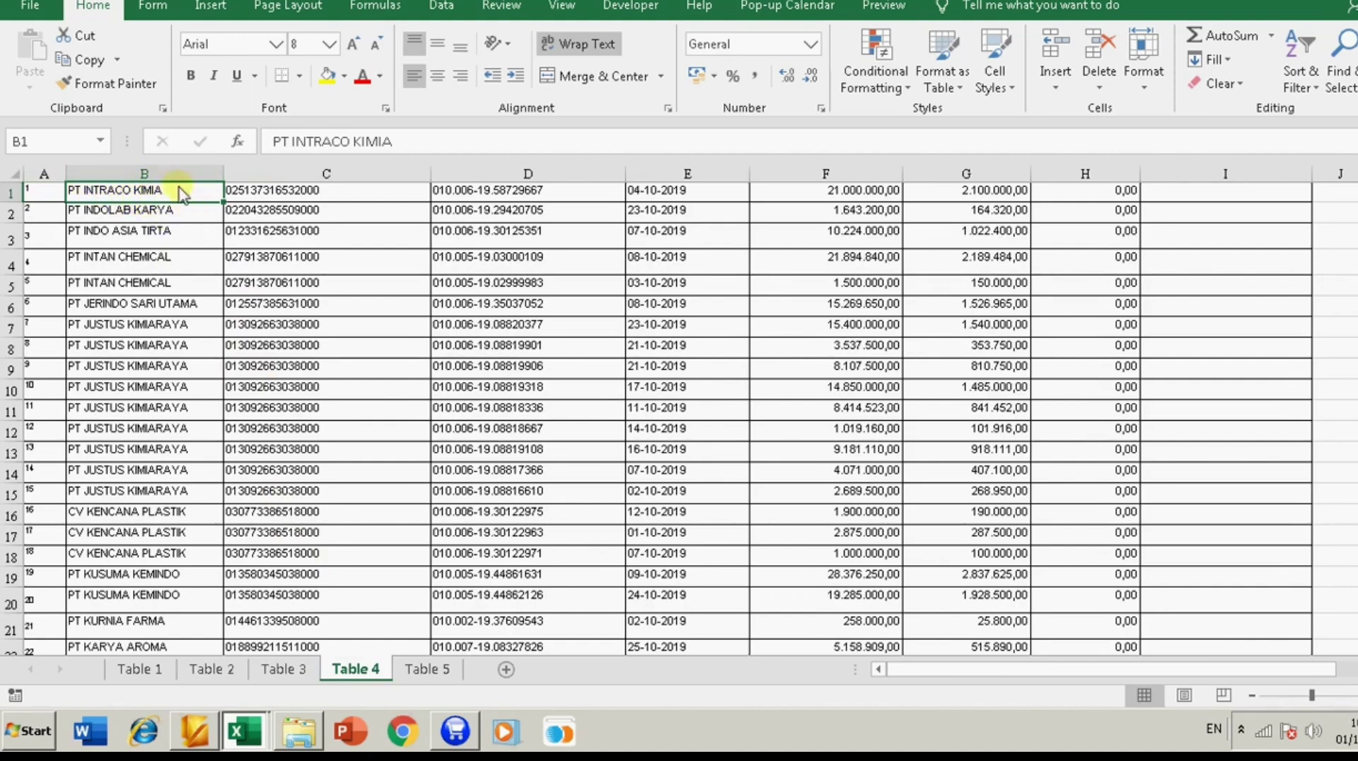
pyautogui.scroll(-20, 439, 390)
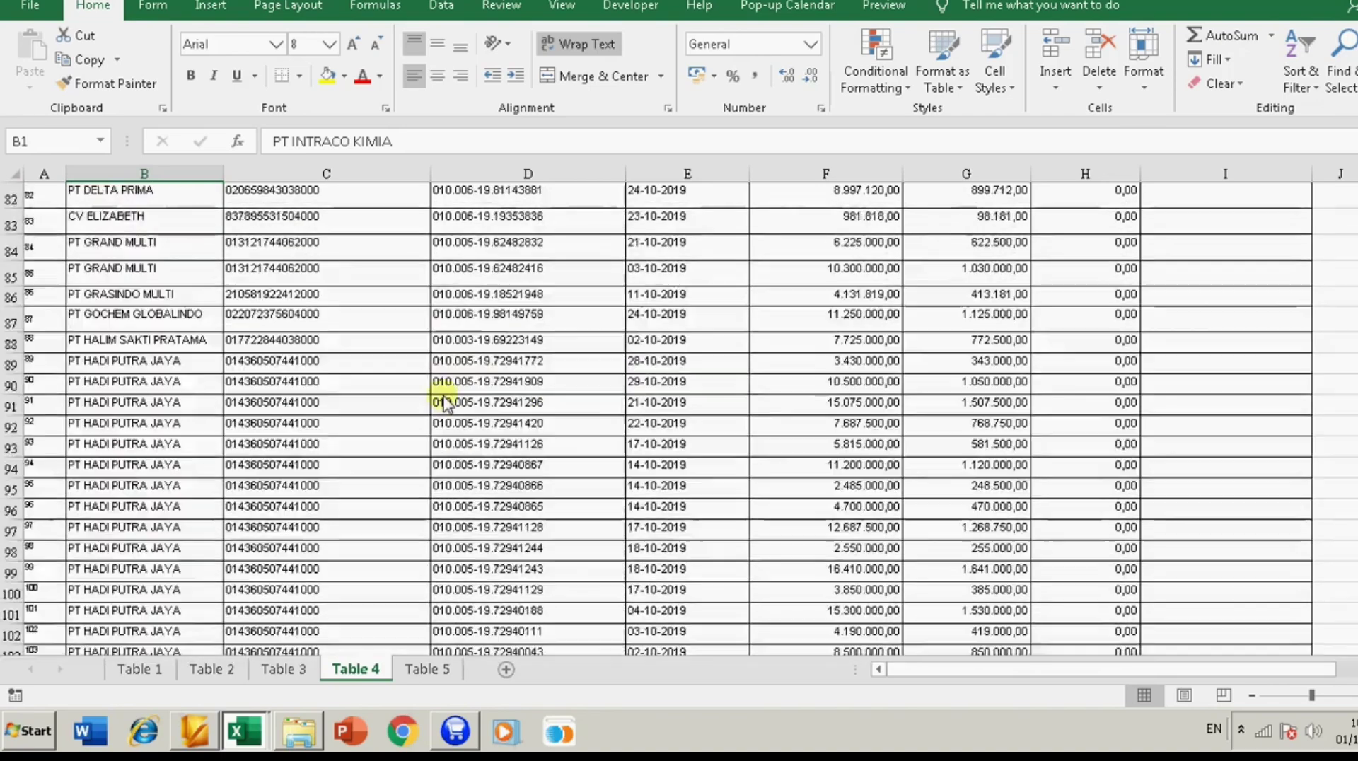
pyautogui.scroll(-20, 443, 401)
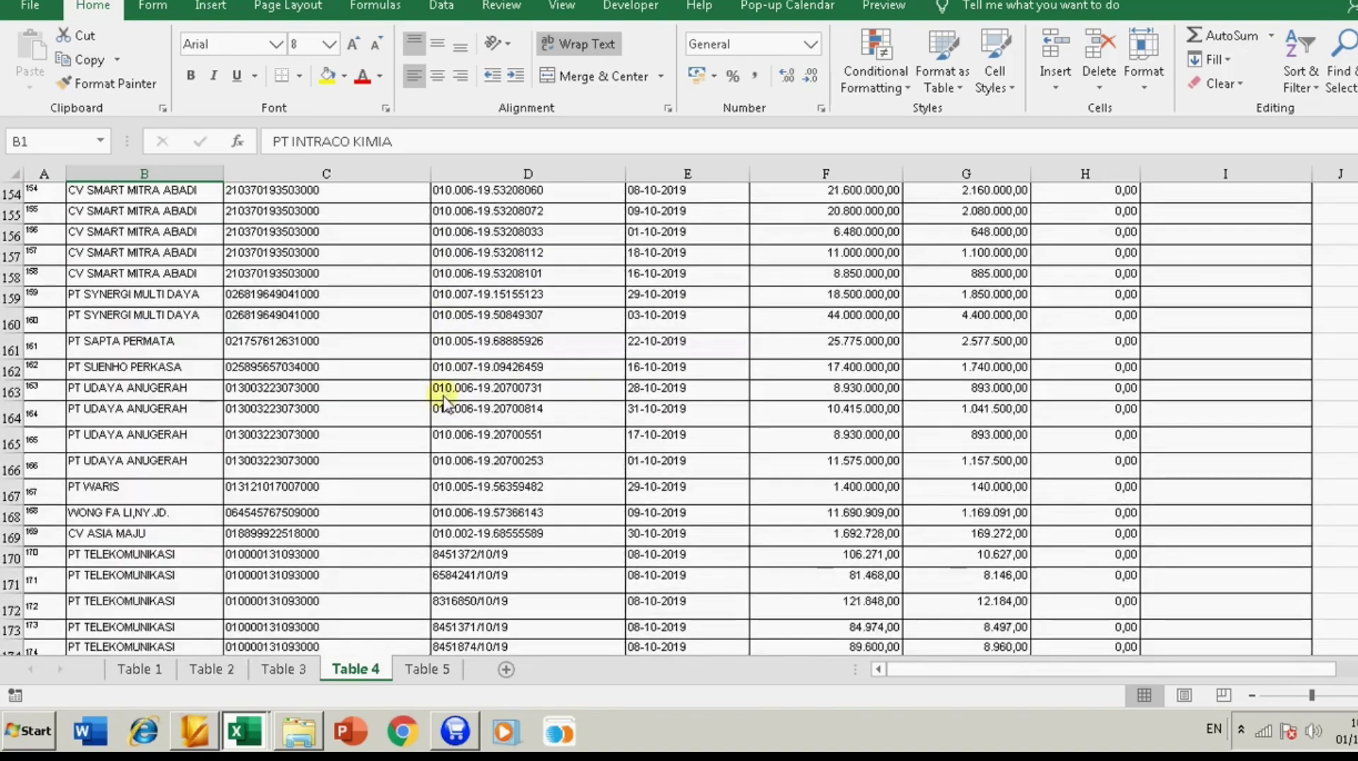
pyautogui.scroll(-1, 443, 401)
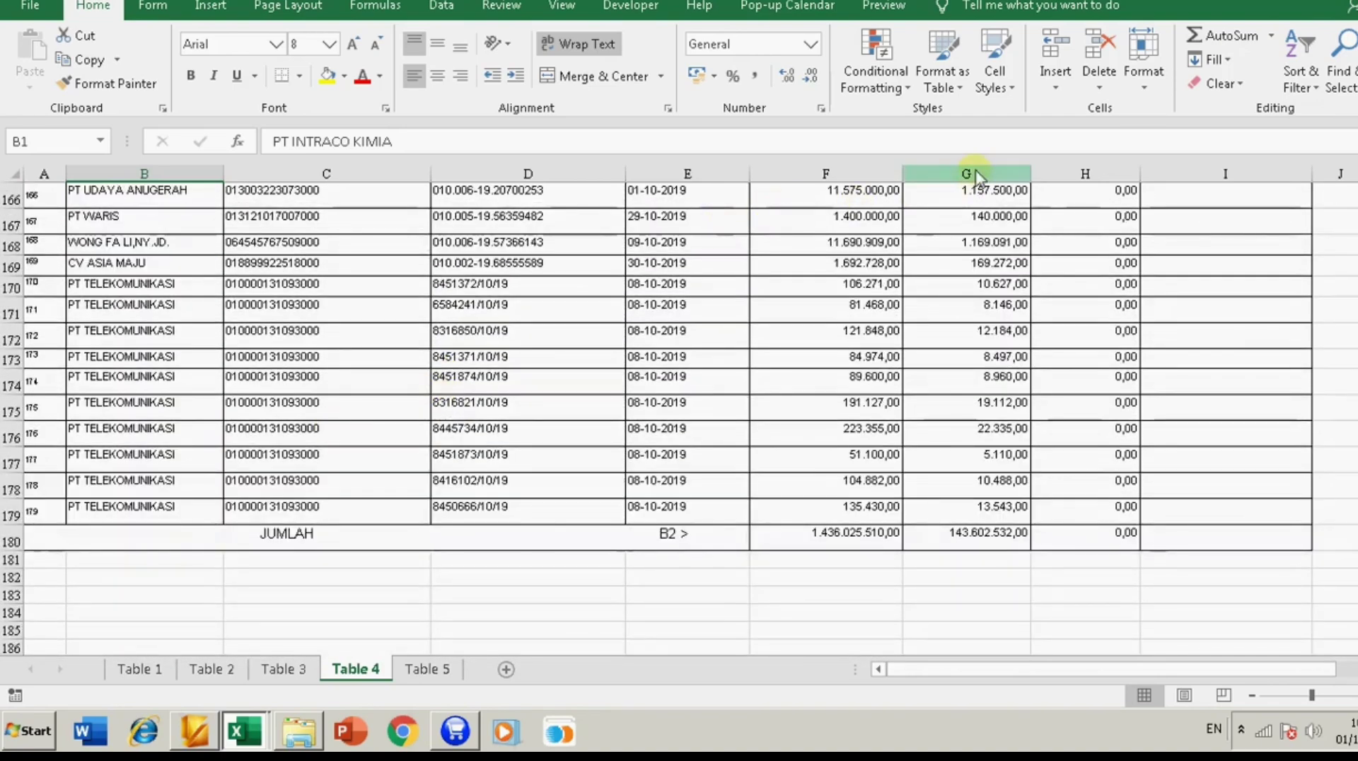
pyautogui.keyDown('shift'); pyautogui.click(972, 518); pyautogui.keyUp('shift')
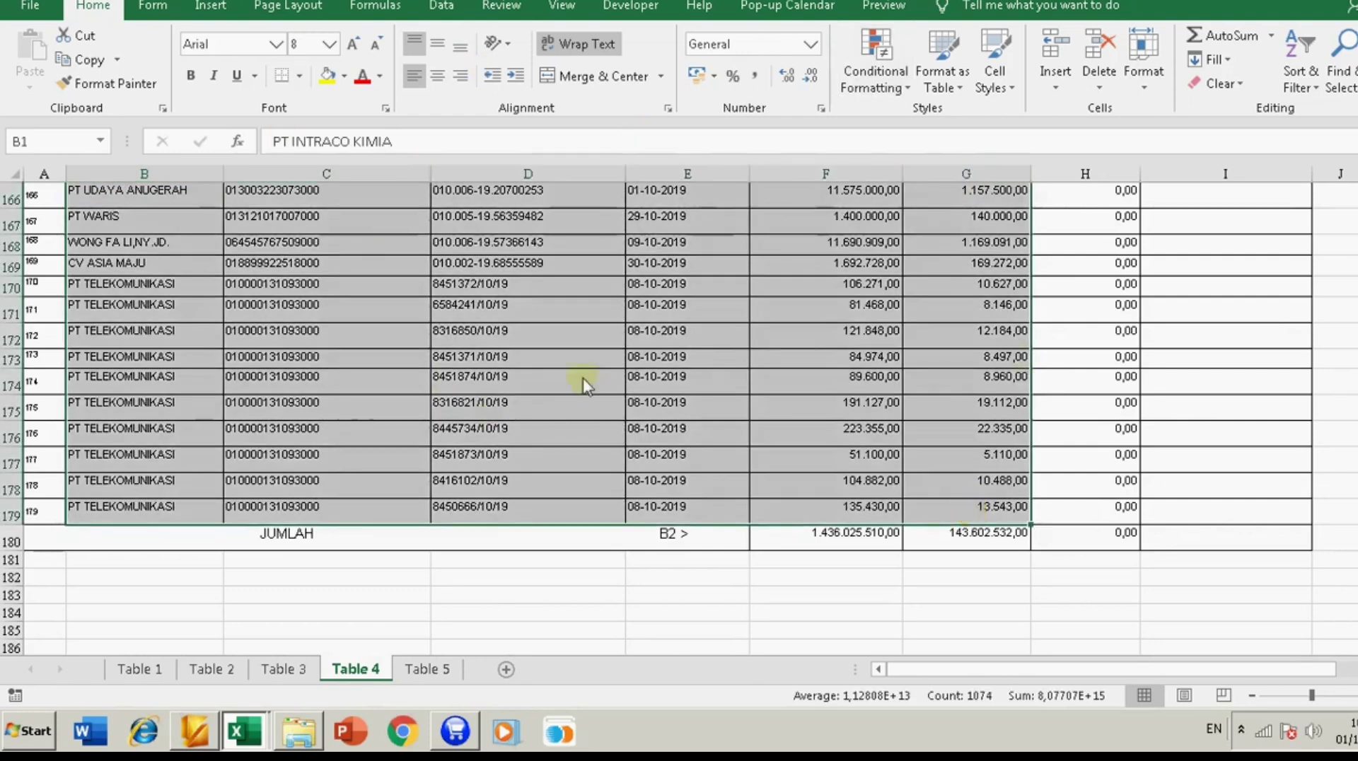
pyautogui.hotkey('ctrl', 'c')
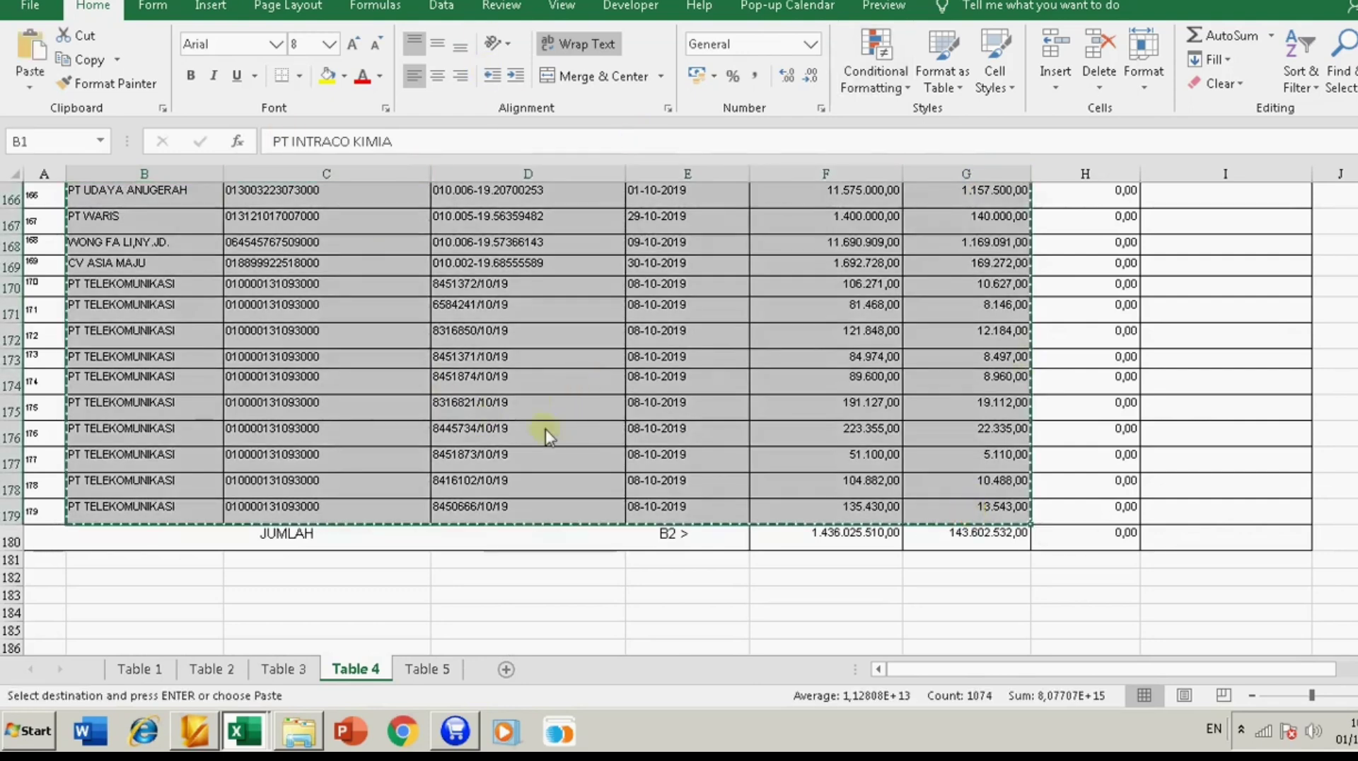
pyautogui.click(230, 732)
pyautogui.click(230, 675)
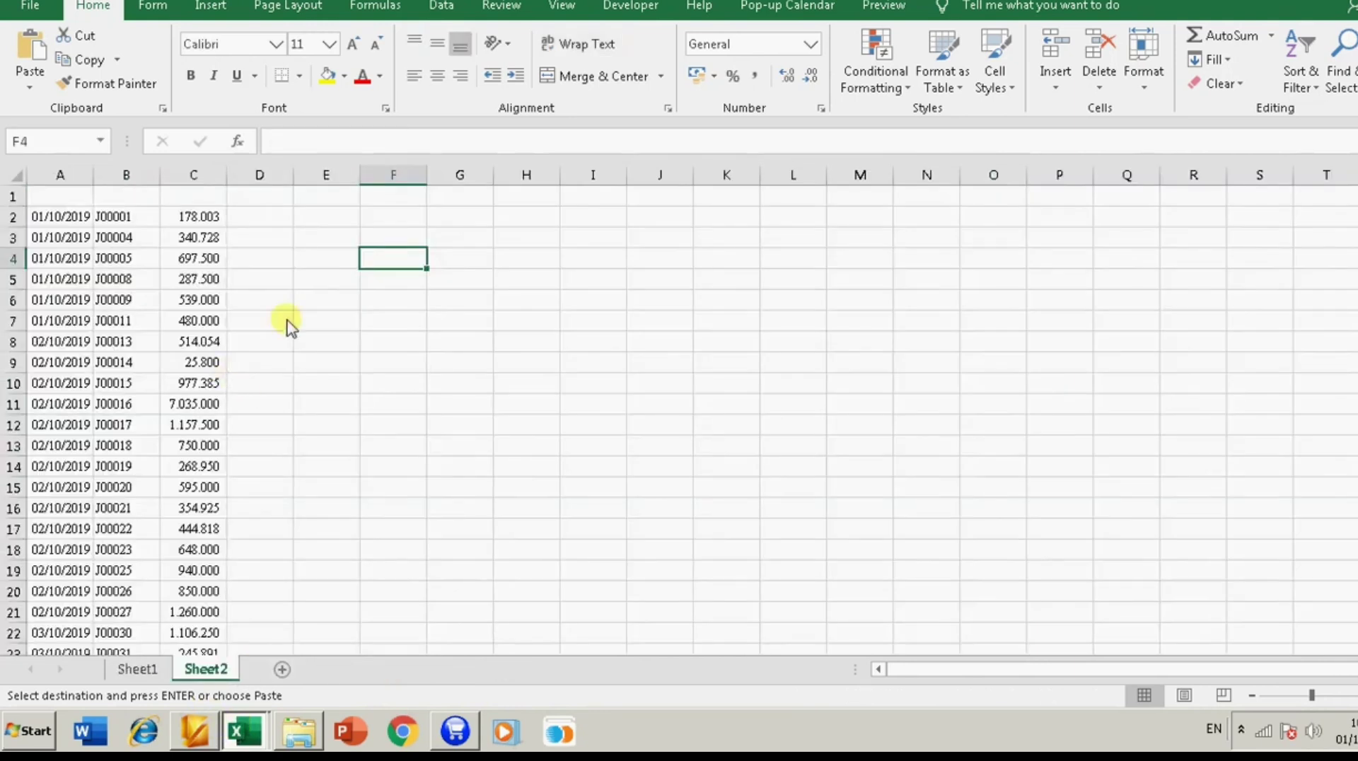
pyautogui.click(316, 221)
pyautogui.press('Return')
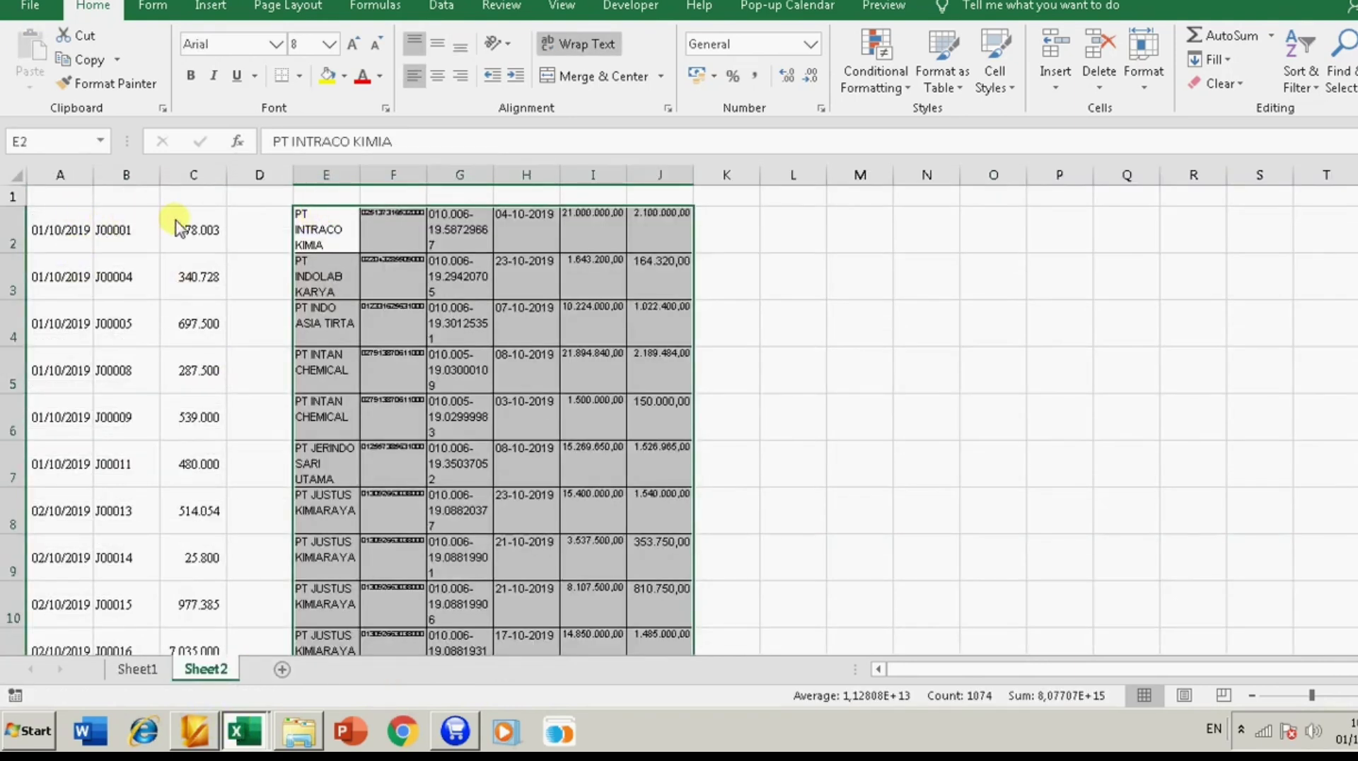
# Step: Return to Sheet1 of the reconciliation workbook and check the SALDO BUKU BESAR balance in C4
pyautogui.click(210, 727)
pyautogui.click(237, 728)
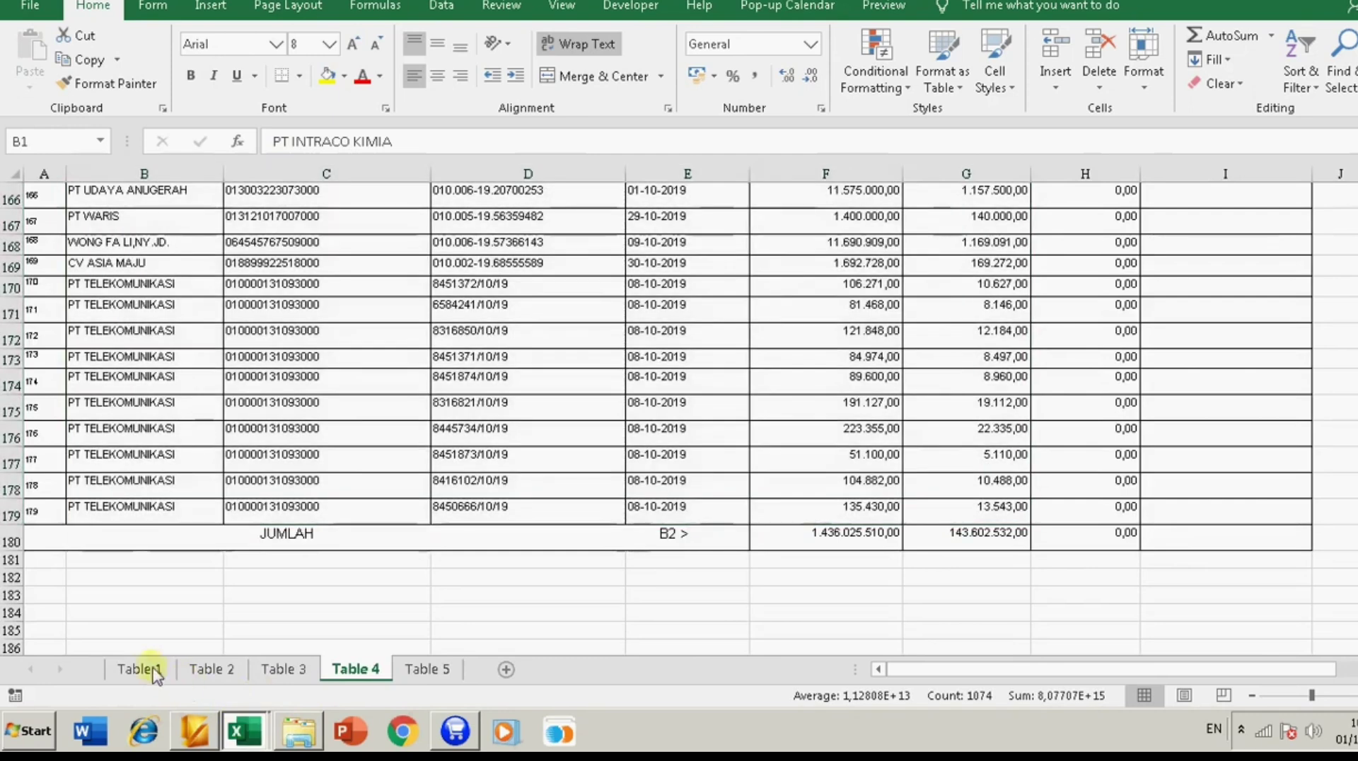
pyautogui.click(124, 669)
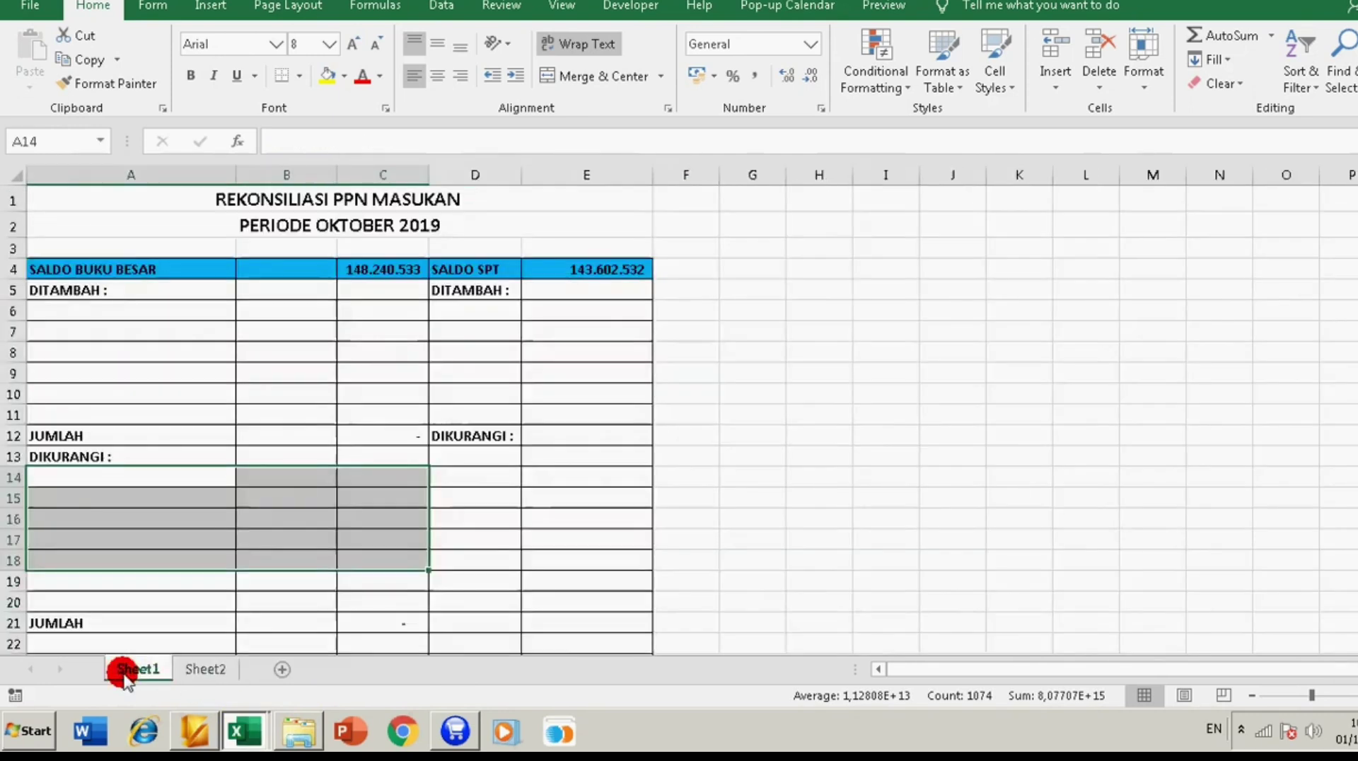
pyautogui.click(370, 269)
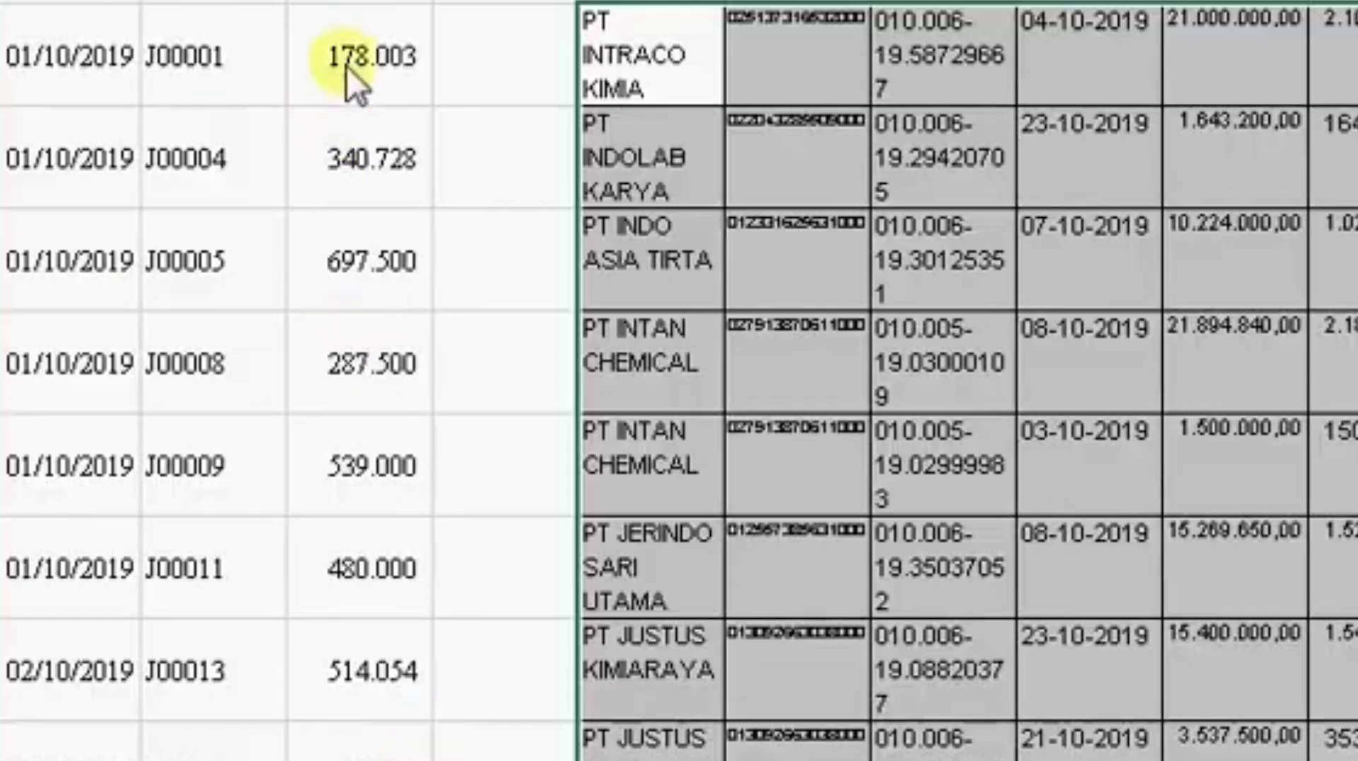
# Step: Total the ledger amounts C2:C173 on Sheet2 with AutoSum in C174 and autofit column C
pyautogui.click(346, 62)
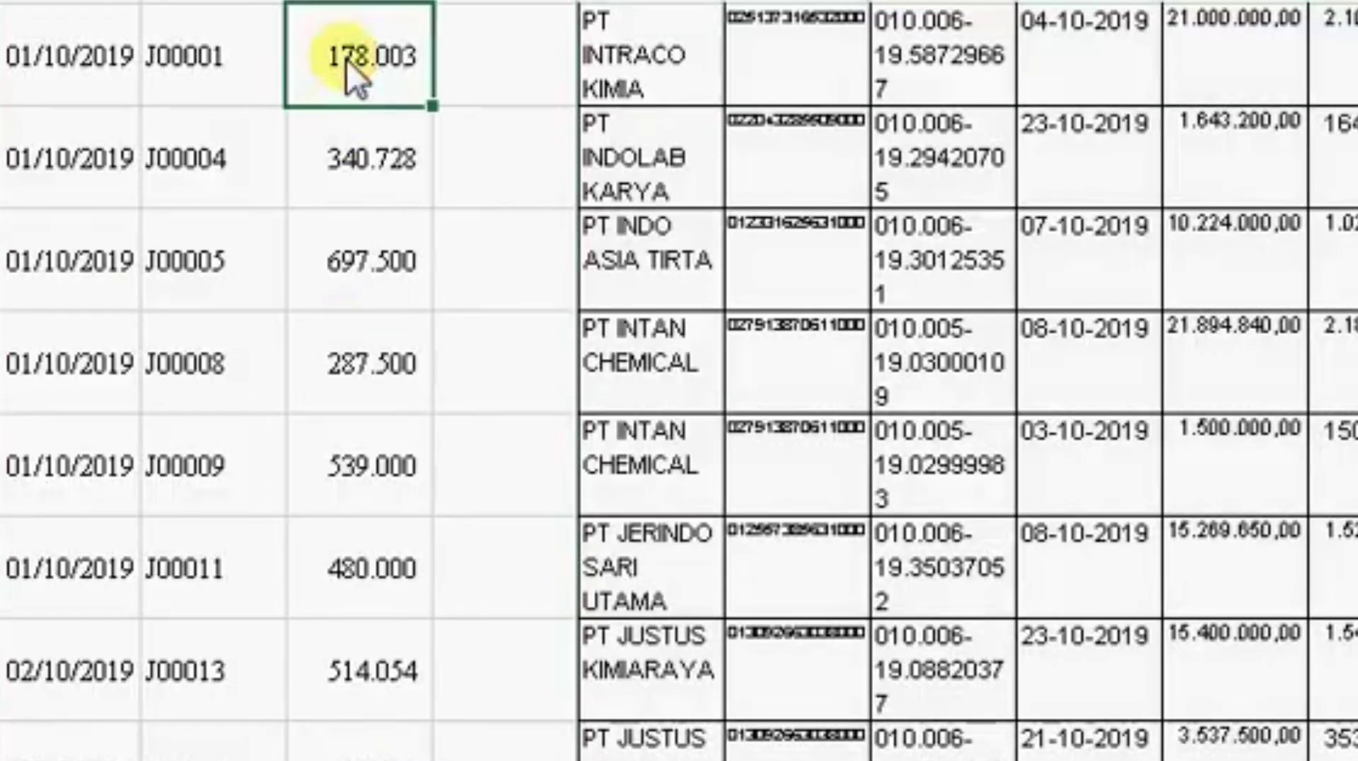
pyautogui.moveTo(347, 60); pyautogui.dragTo(365, 749)
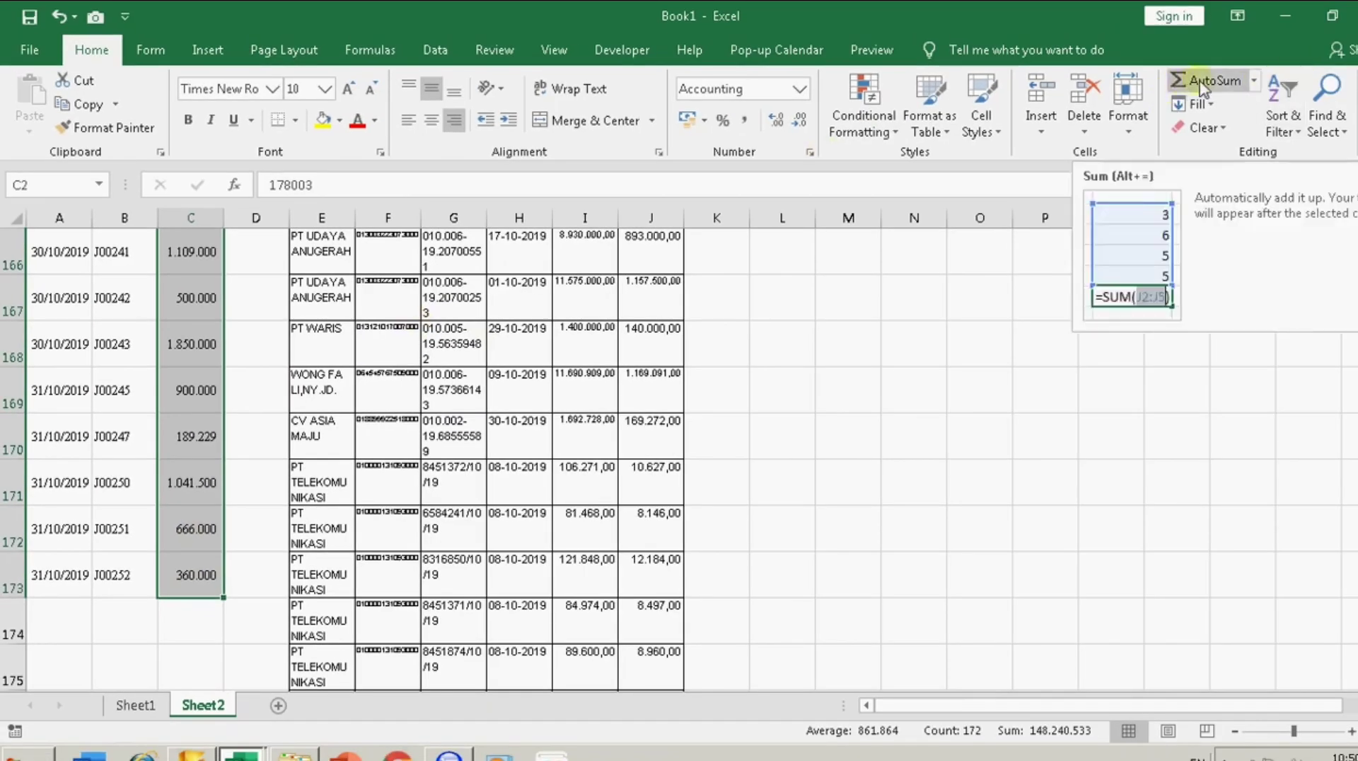
pyautogui.hotkey('ctrl', 'BackSpace')
pyautogui.scroll(-17, 394, 383)
pyautogui.scroll(-20, 399, 398)
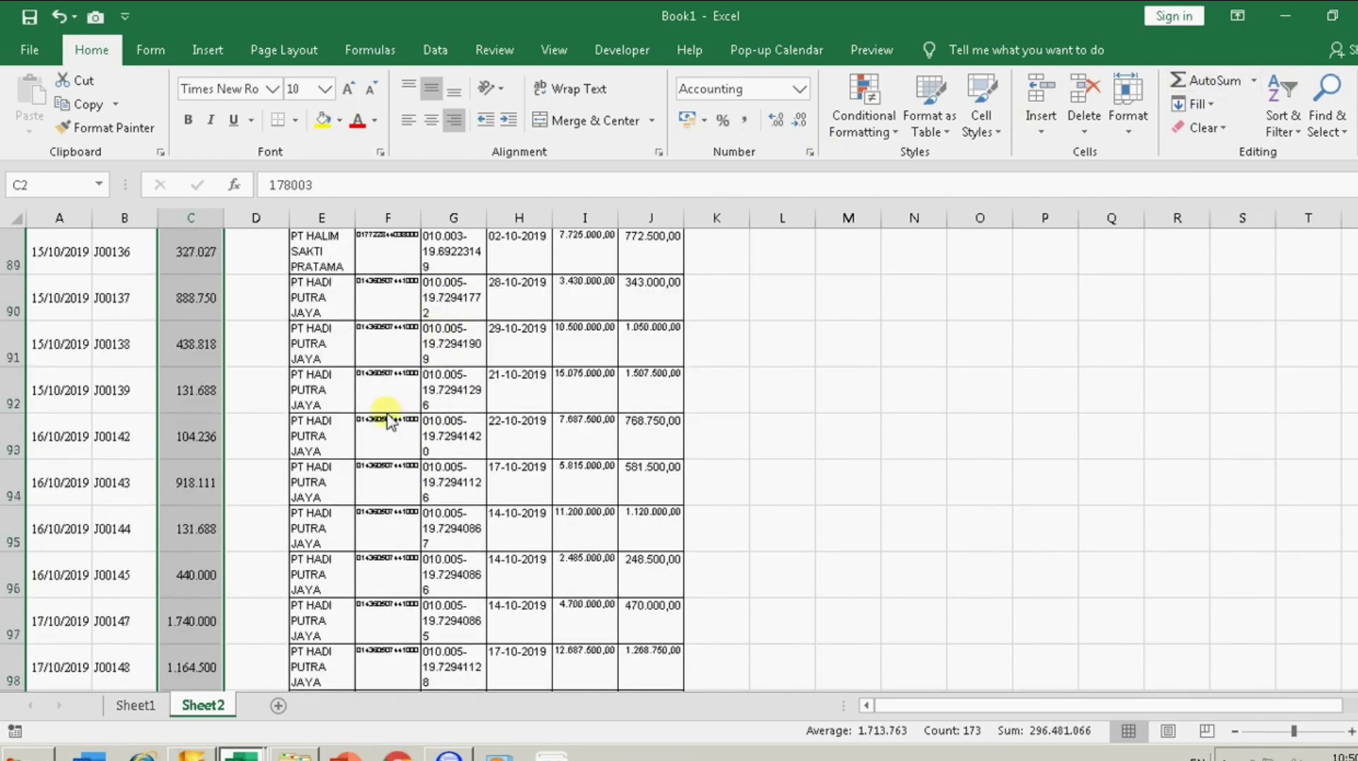
pyautogui.scroll(4, 99, 424)
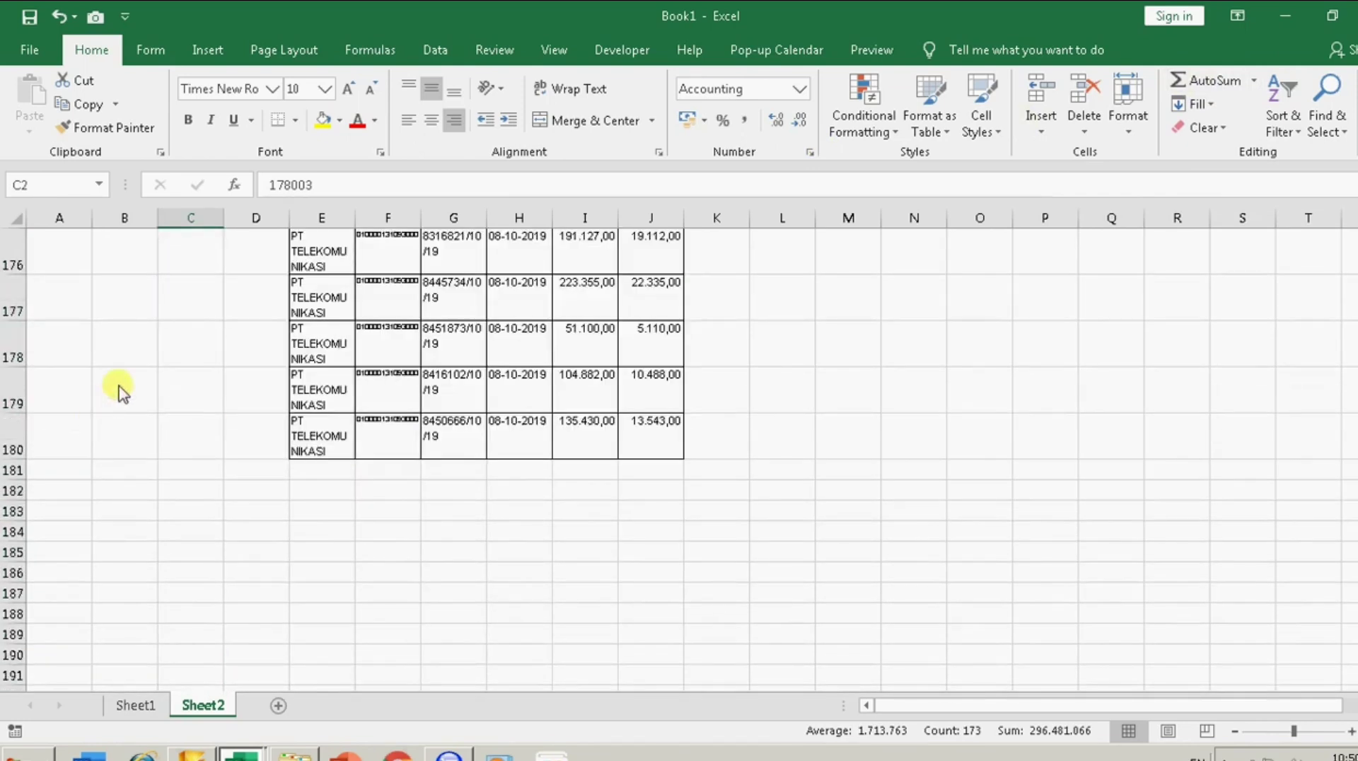
pyautogui.doubleClick(224, 222)
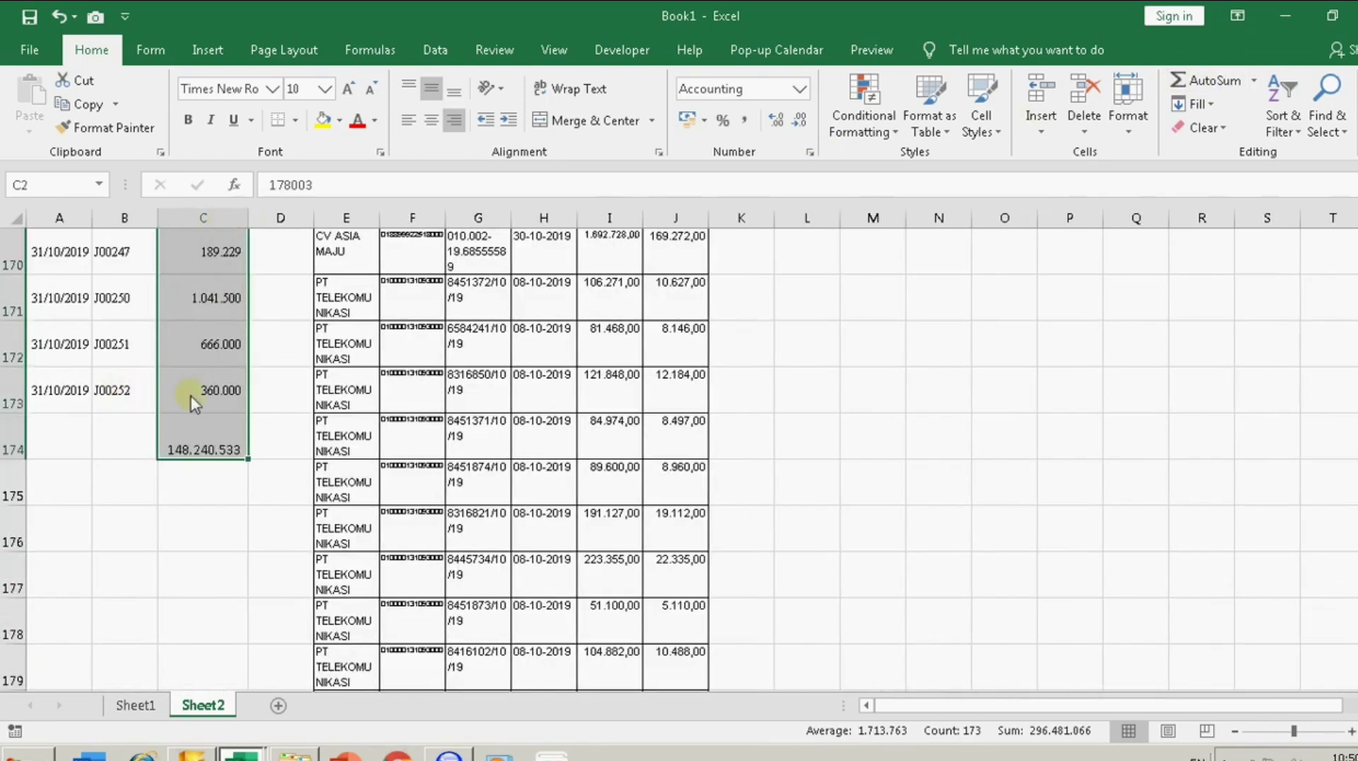
pyautogui.click(212, 453)
pyautogui.keyDown('ctrl'); pyautogui.scroll(2, 244, 460); pyautogui.keyUp('ctrl')
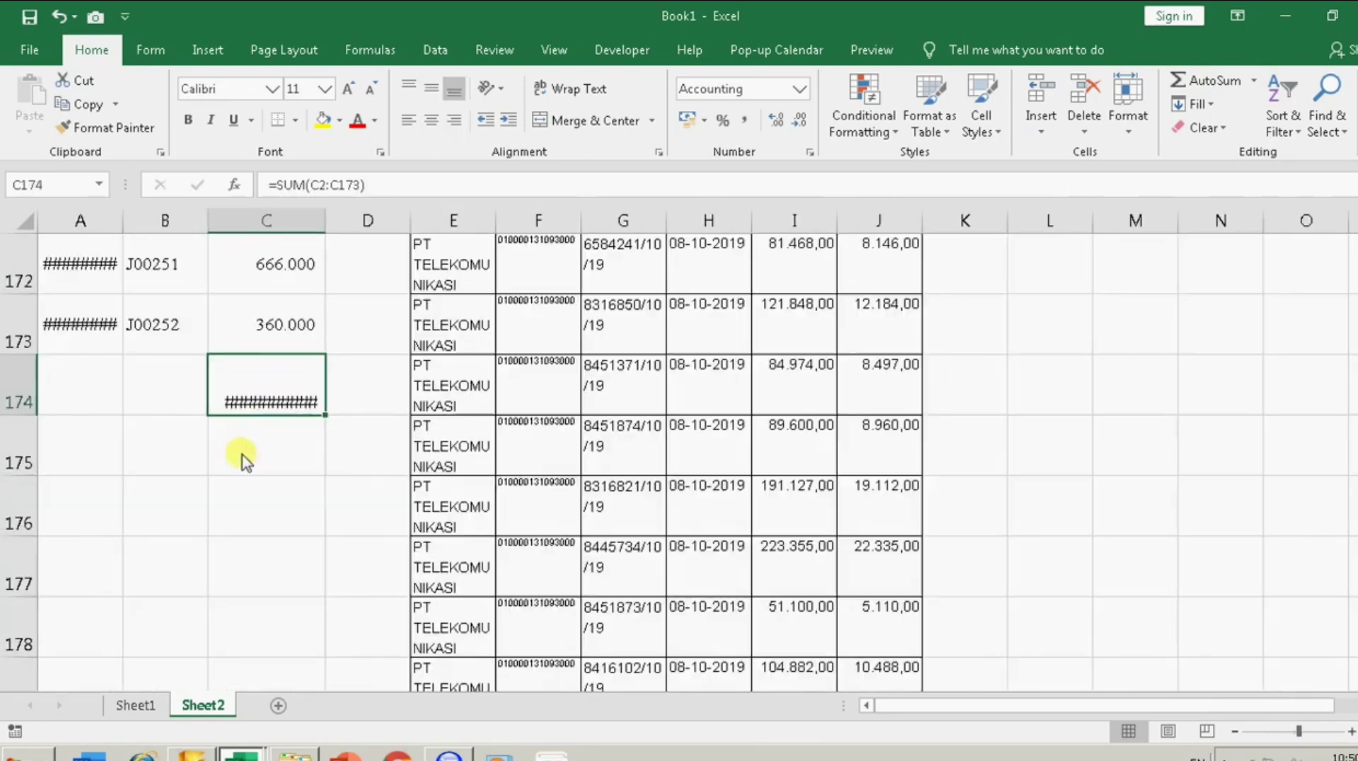
pyautogui.doubleClick(323, 222)
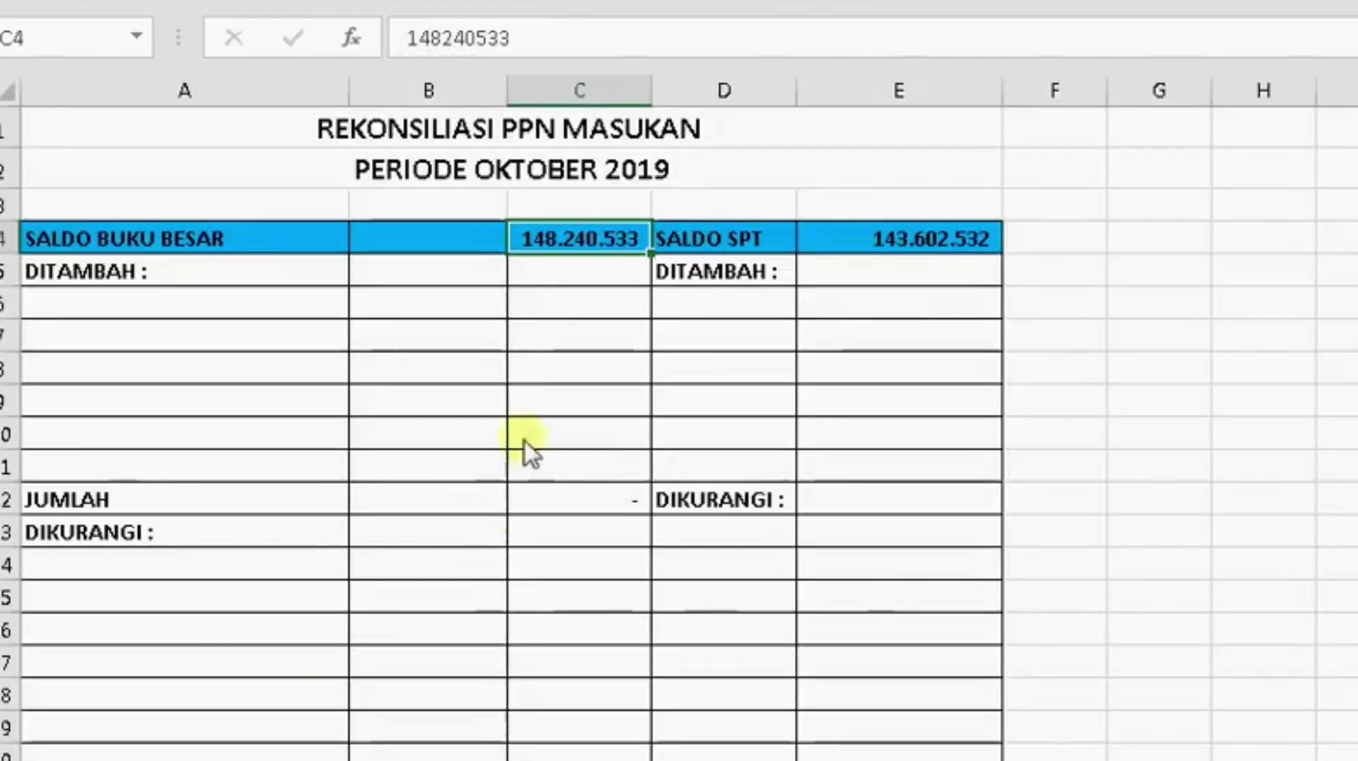
# Step: Autofit column C on Sheet1 and compare the SALDO BUKU BESAR balance with the ledger total in C174 on Sheet2
pyautogui.keyDown('ctrl'); pyautogui.scroll(2, 559, 212); pyautogui.keyUp('ctrl')
pyautogui.scroll(1, 672, 234)
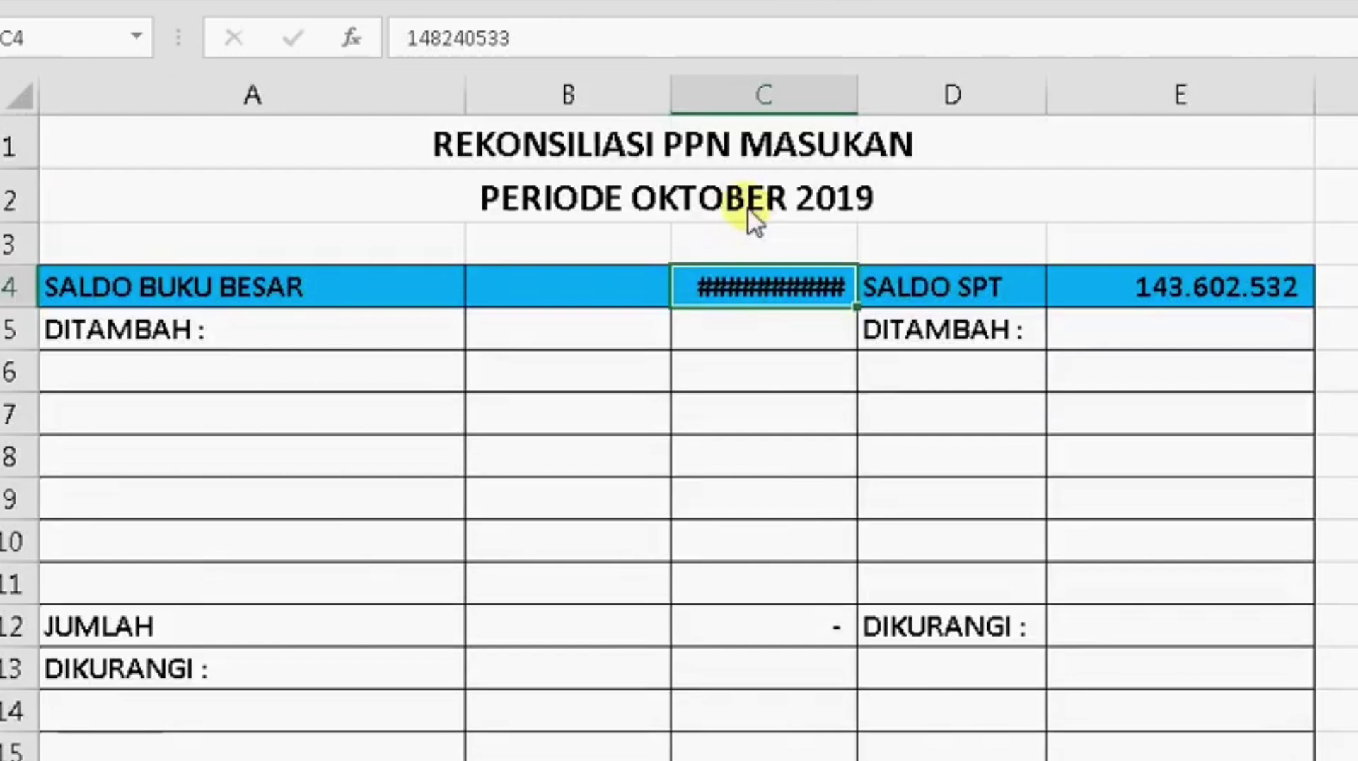
pyautogui.doubleClick(856, 95)
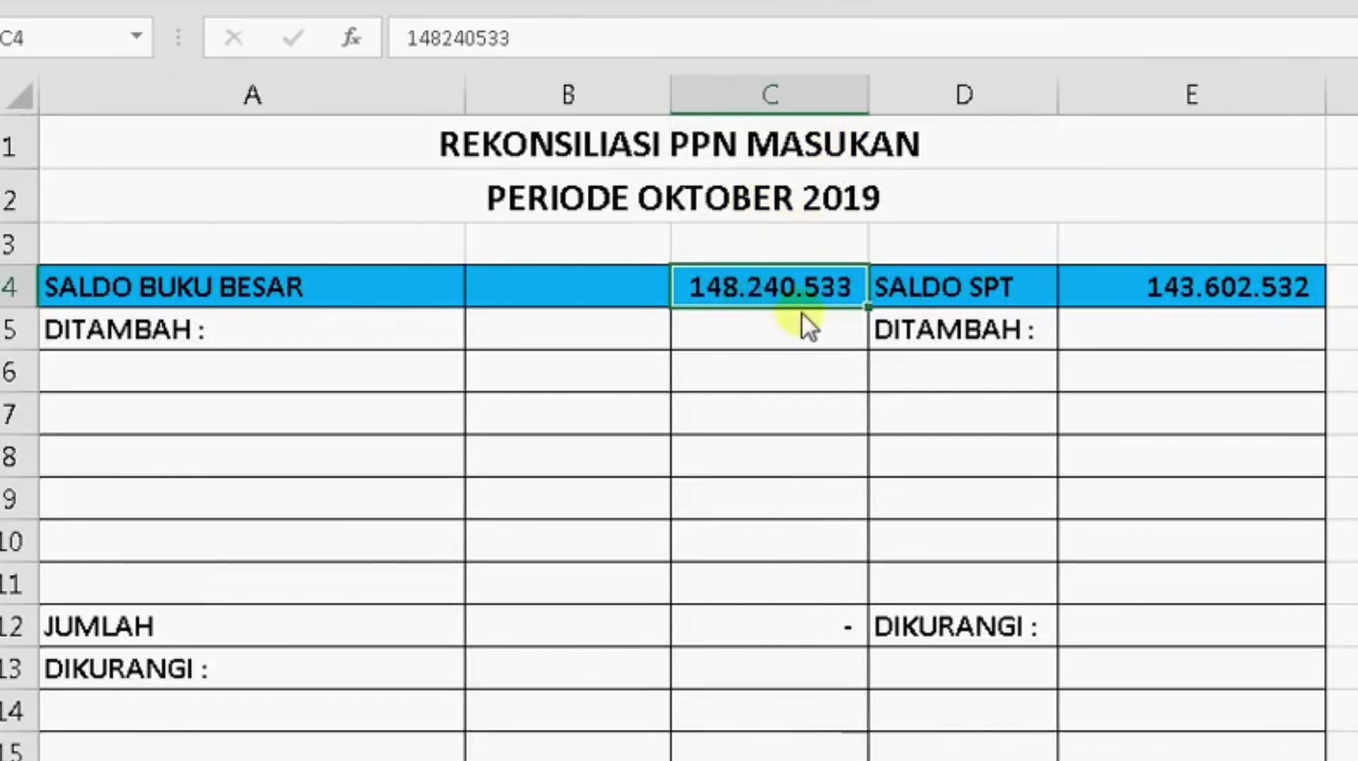
pyautogui.hotkey('ctrl', 'pageup')
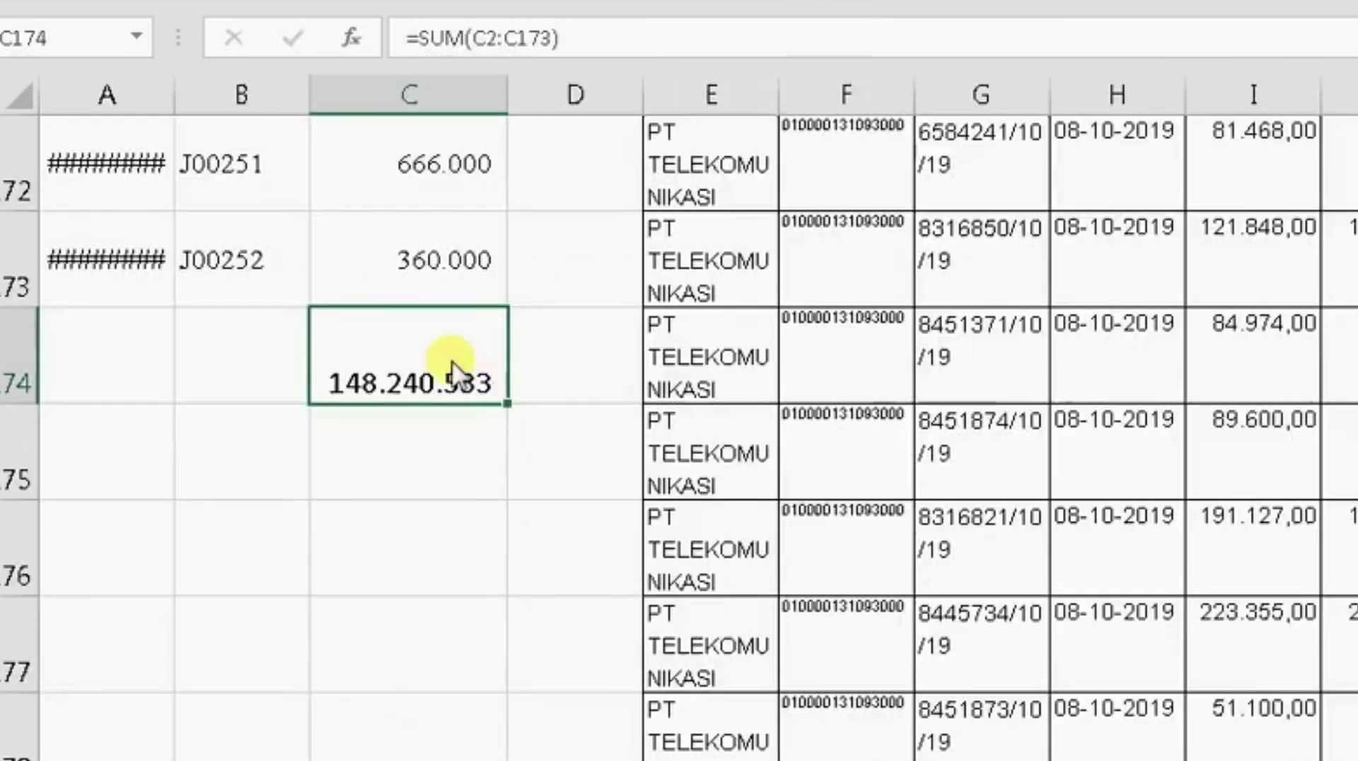
pyautogui.keyDown('ctrl'); pyautogui.scroll(-1, 421, 358); pyautogui.keyUp('ctrl')
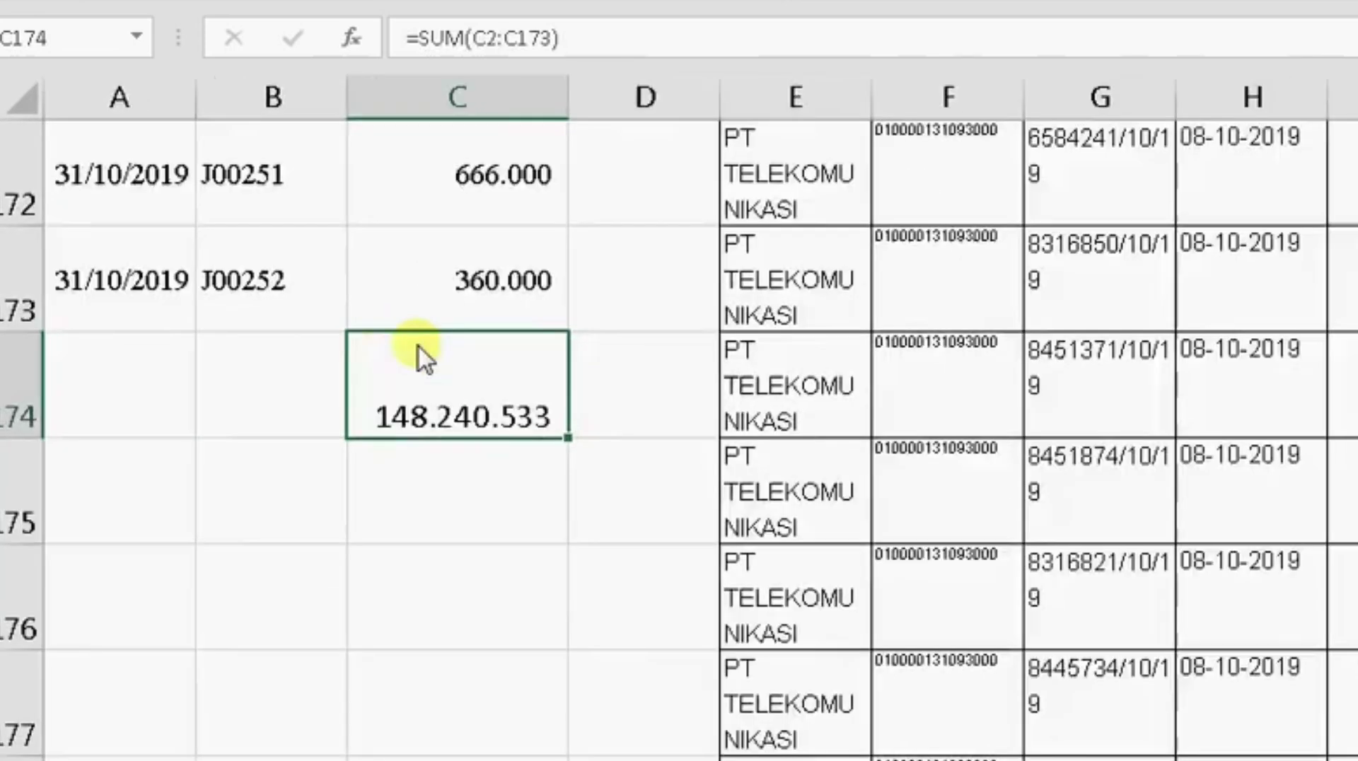
pyautogui.keyDown('ctrl'); pyautogui.scroll(-2, 421, 357); pyautogui.keyUp('ctrl')
pyautogui.keyDown('ctrl'); pyautogui.scroll(1, 417, 344); pyautogui.keyUp('ctrl')
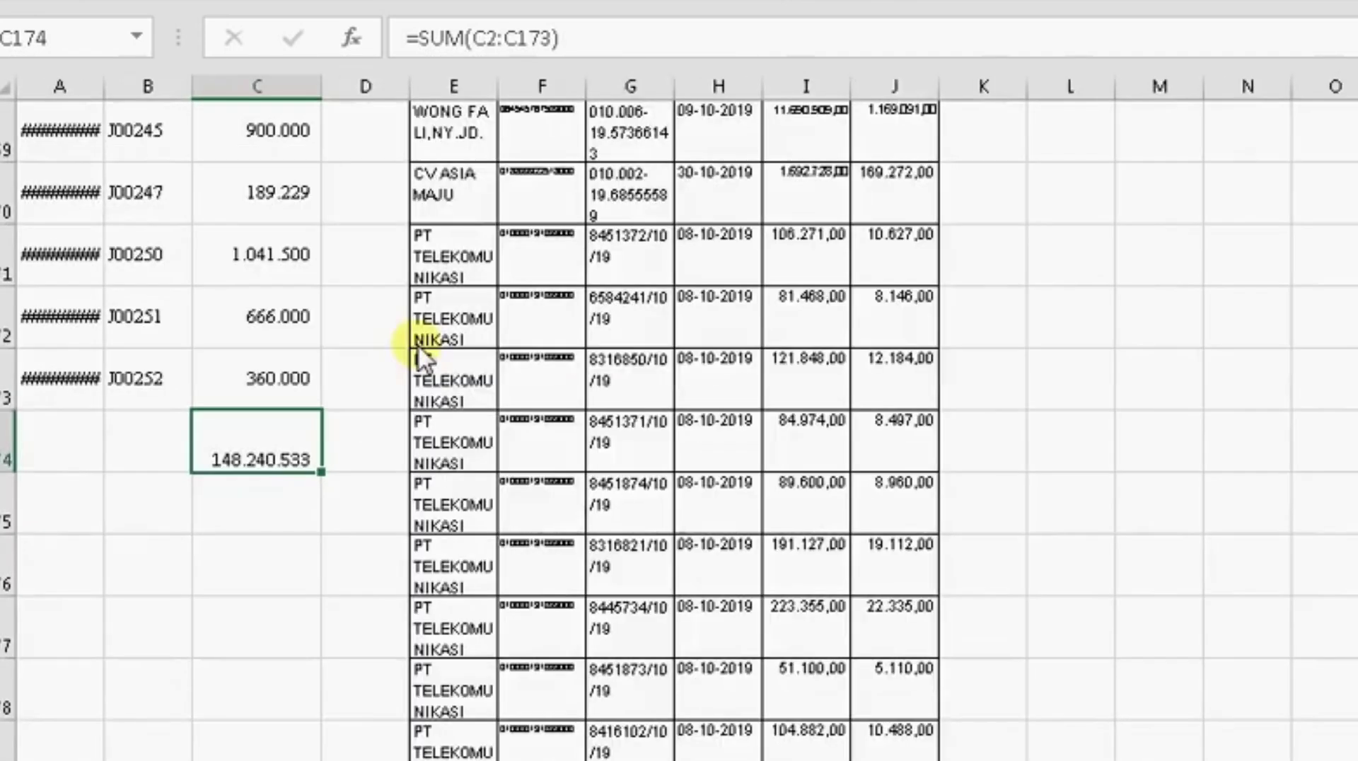
pyautogui.keyDown('ctrl'); pyautogui.scroll(1, 417, 344); pyautogui.keyUp('ctrl')
pyautogui.scroll(15, 950, 586)
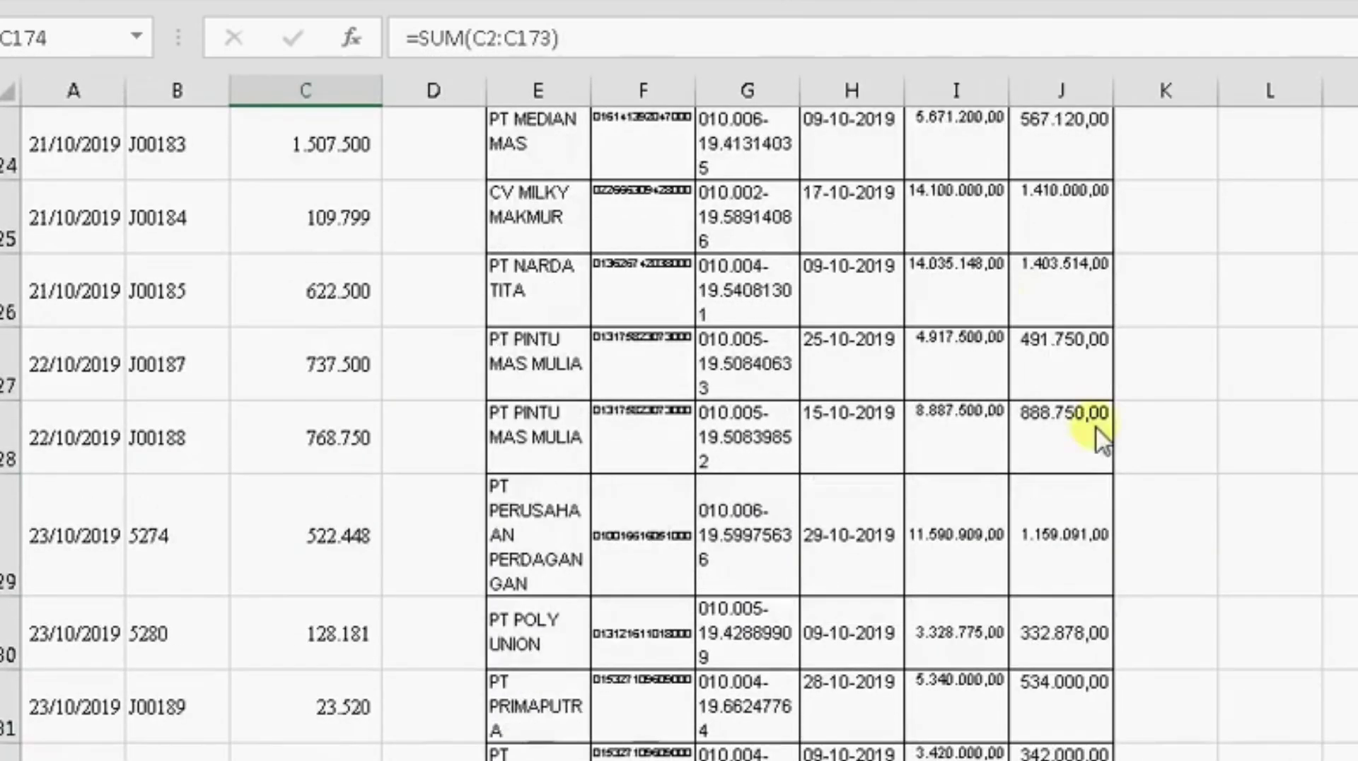
# Step: Compare the SALDO SPT balance in E4 of Sheet1 with the JUMLAH total under the tax invoice list on Table 4
pyautogui.hotkey('ctrl', 'pageup')
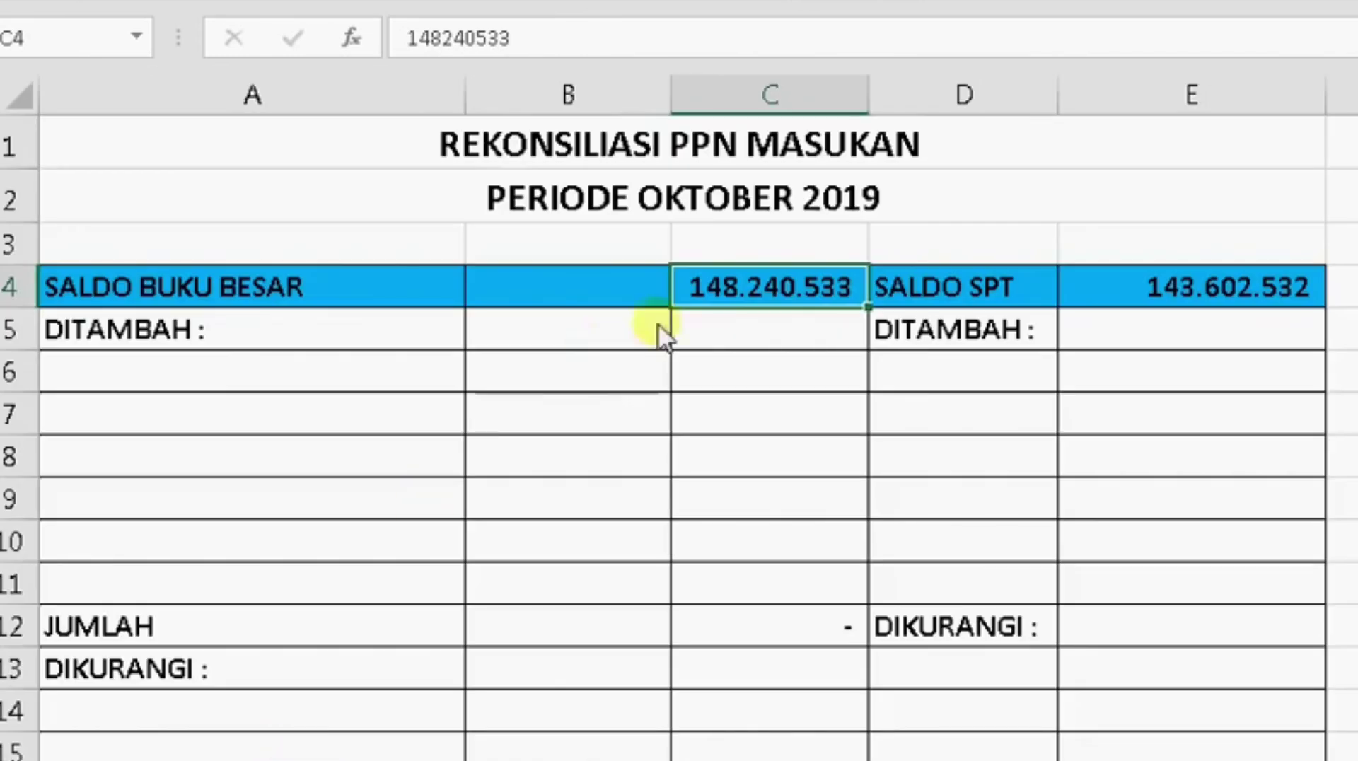
pyautogui.click(1241, 296)
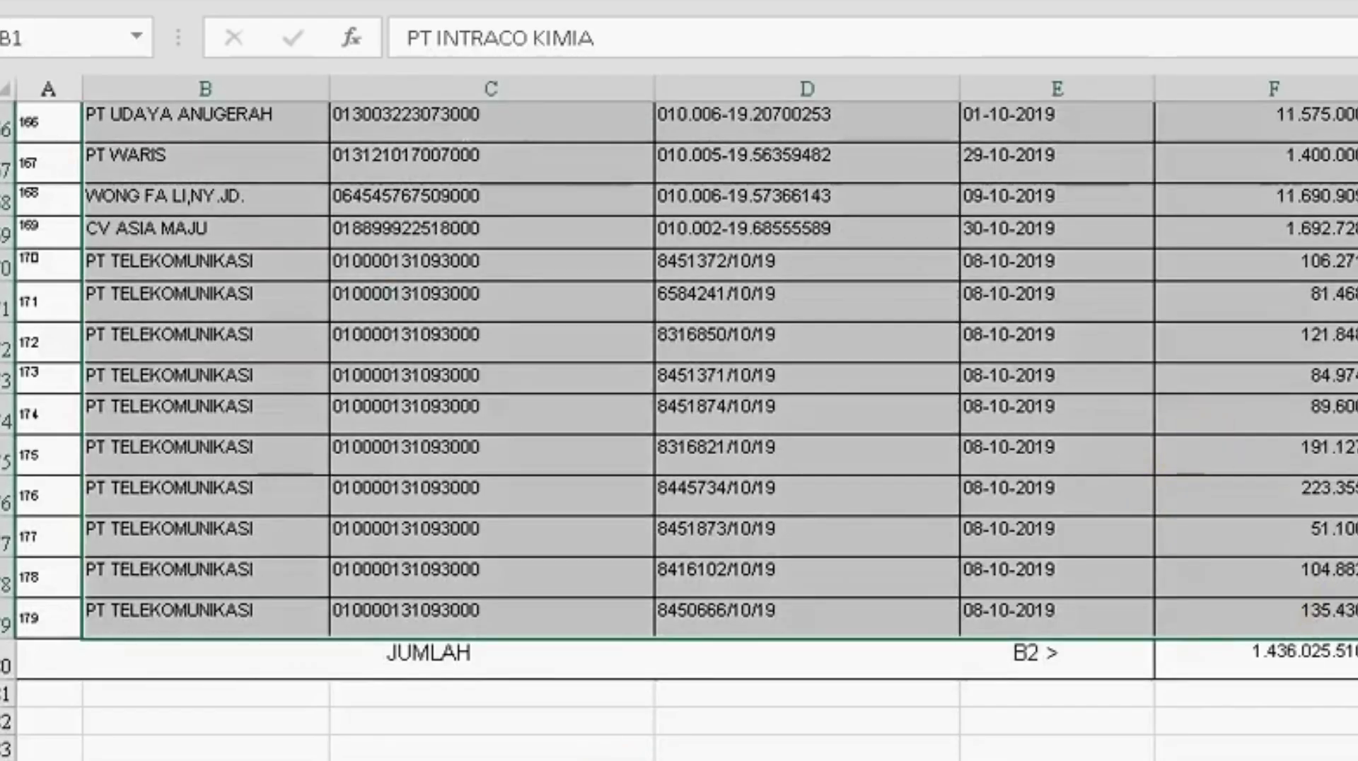
pyautogui.hotkey('ctrl', 'v')
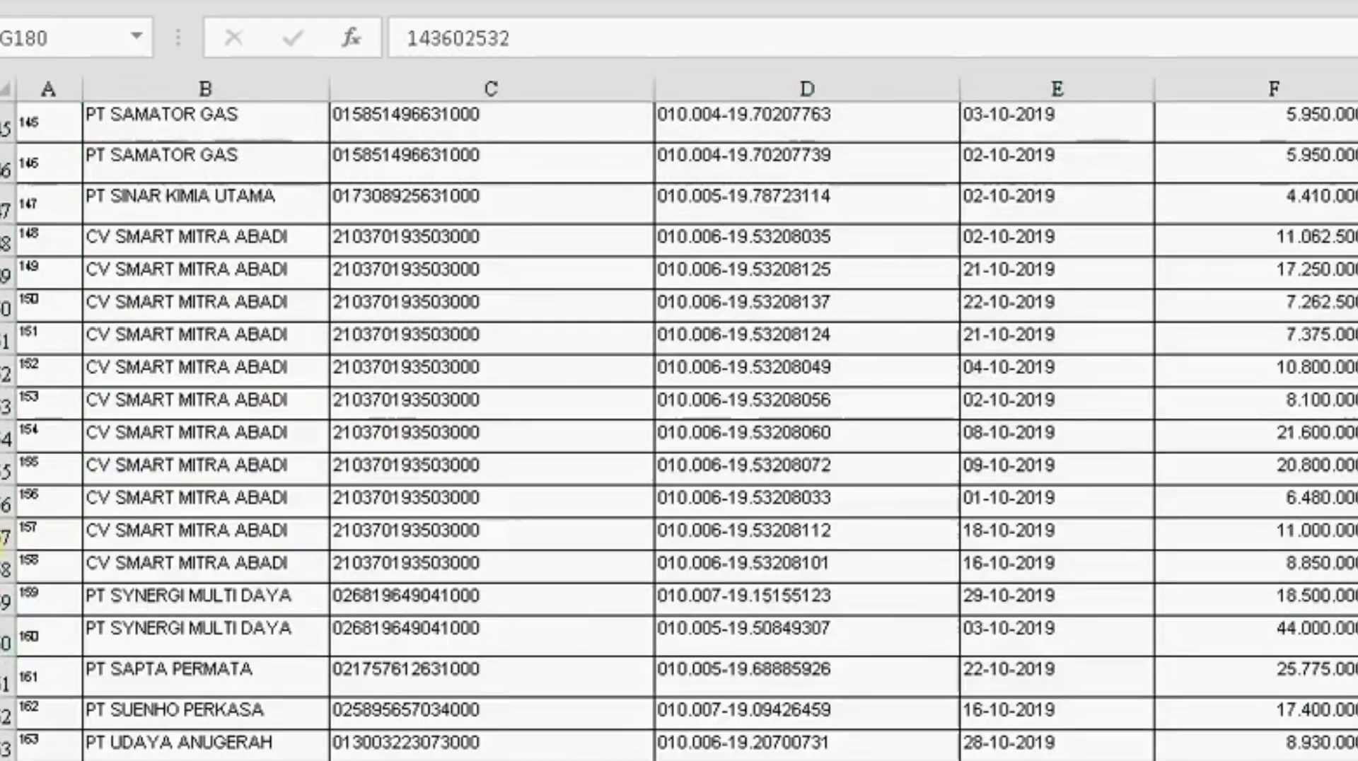
pyautogui.scroll(20, 1348, 233)
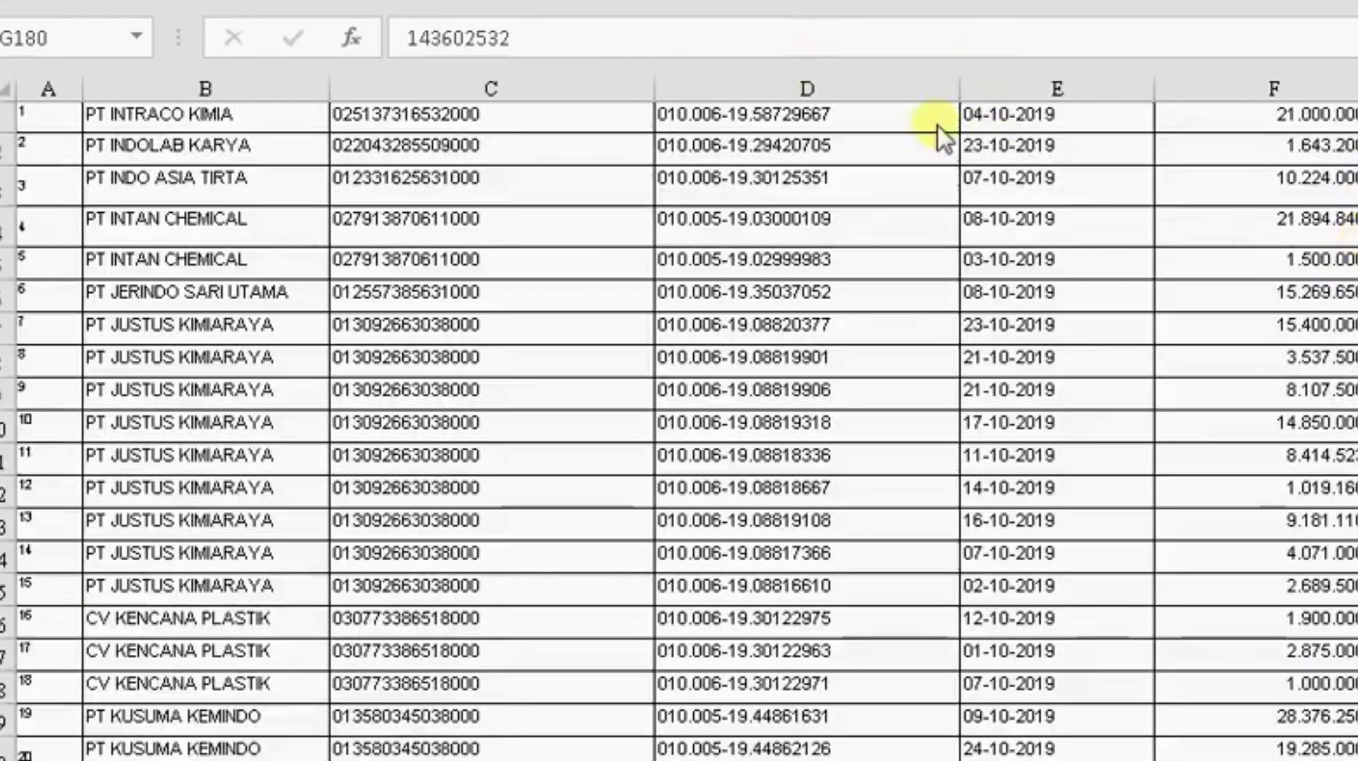
pyautogui.scroll(-20, 1035, 537)
pyautogui.scroll(-20, 1054, 581)
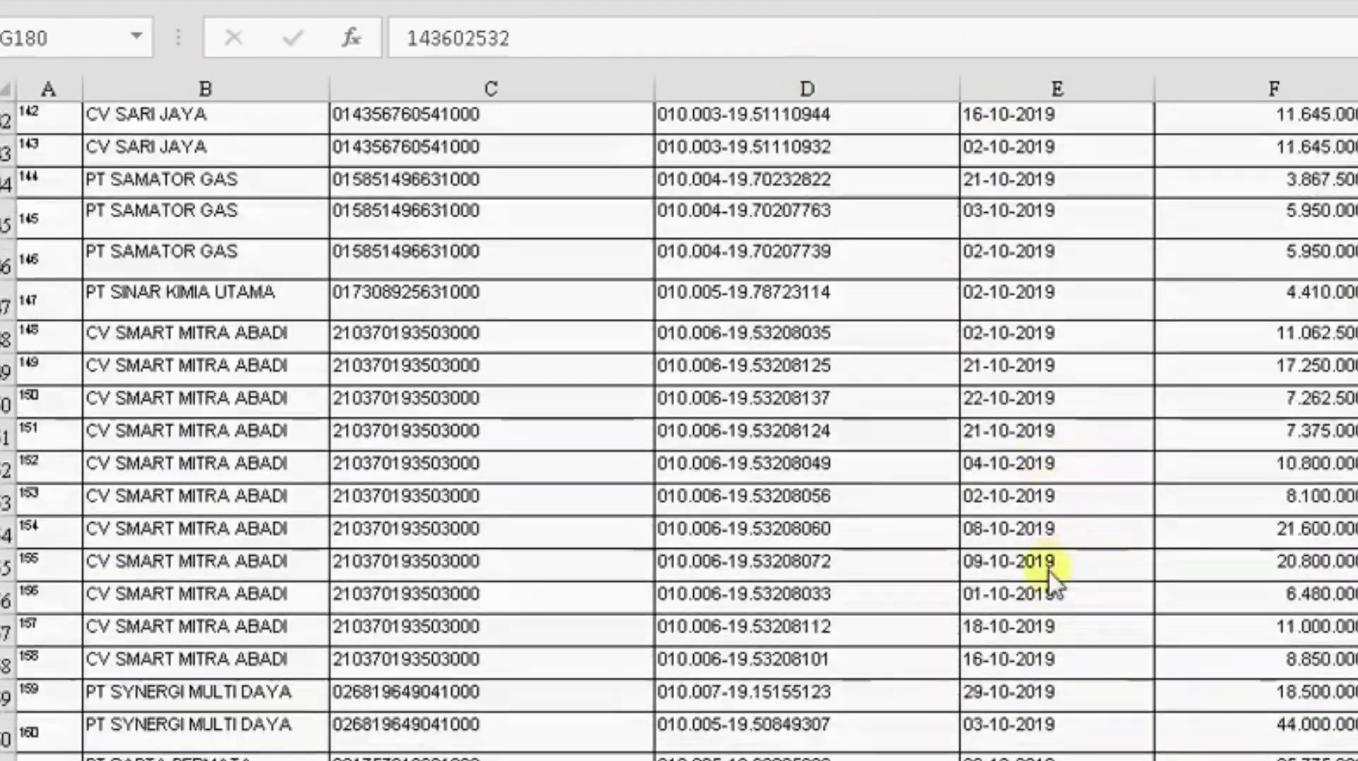
pyautogui.scroll(2, 1048, 576)
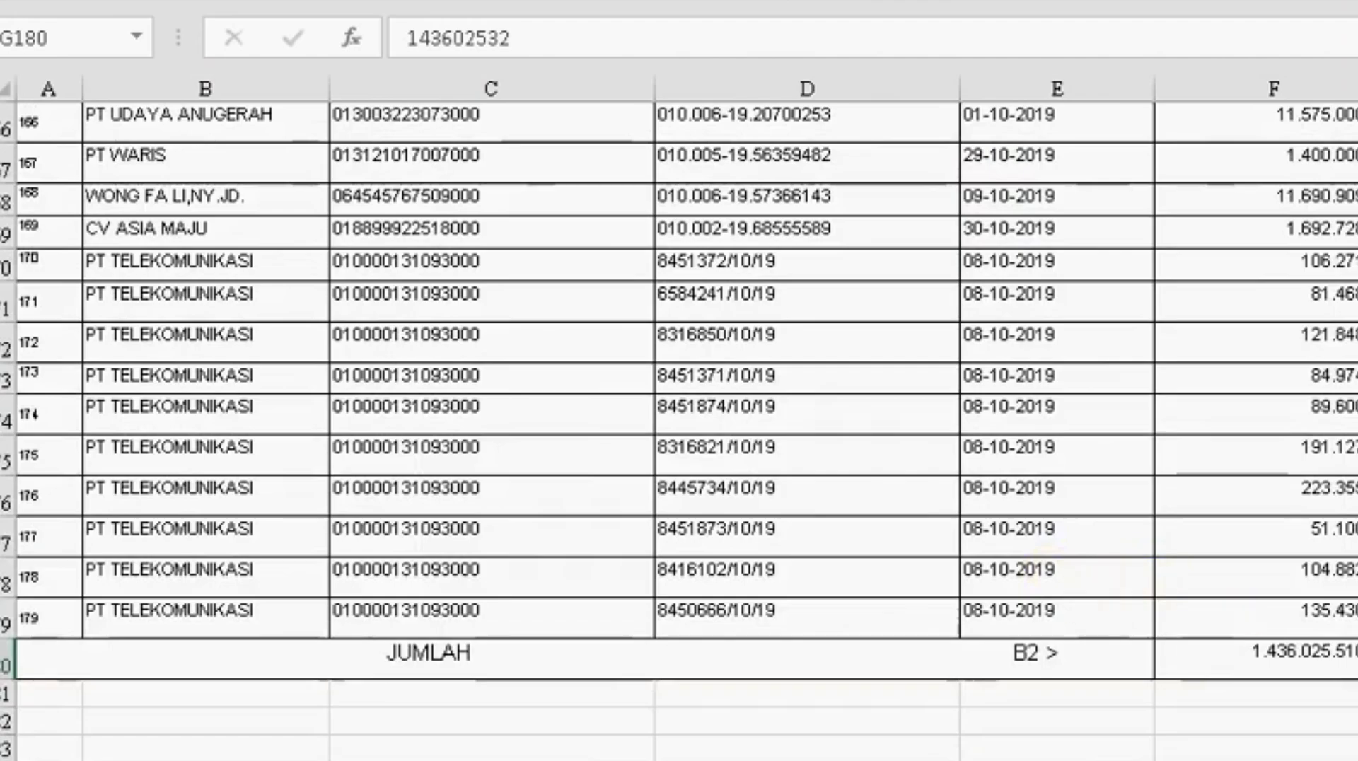
pyautogui.scroll(2, 680, 418)
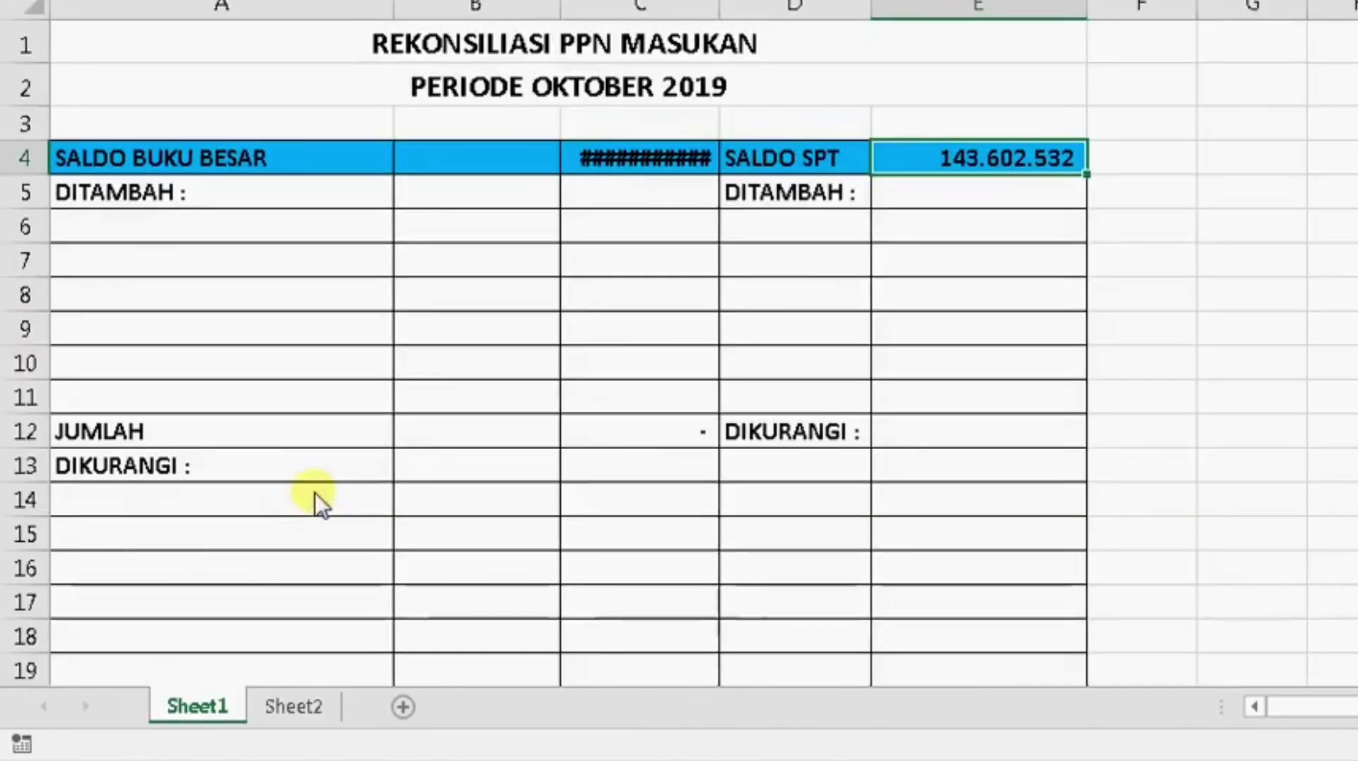
# Step: Examine the JUMLAH totals and the SELISIH row at the end of the reconciliation form on Sheet1
pyautogui.keyDown('ctrl'); pyautogui.scroll(-2, 616, 219); pyautogui.keyUp('ctrl')
pyautogui.scroll(-2, 613, 221)
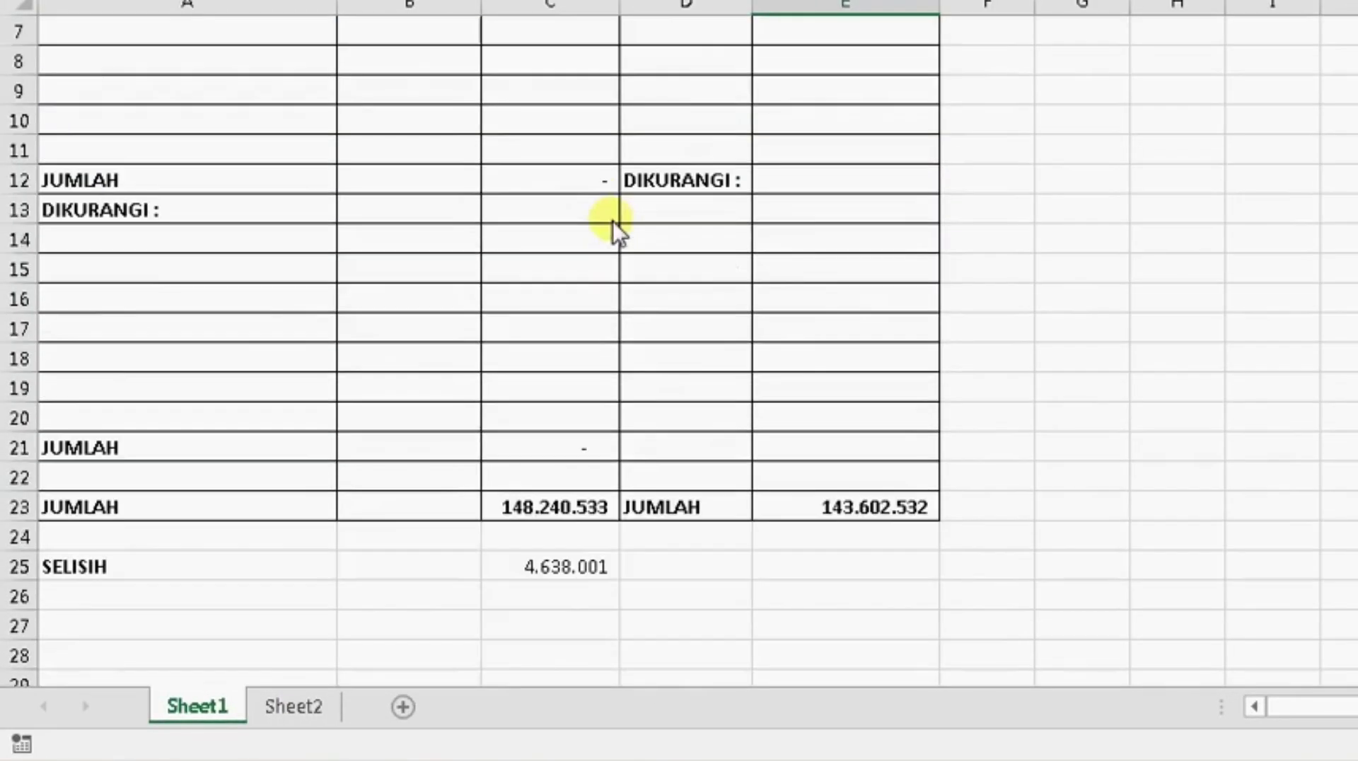
pyautogui.scroll(2, 612, 220)
# Step: Clear the ledger total from cell C174 on Sheet2
pyautogui.click(290, 706)
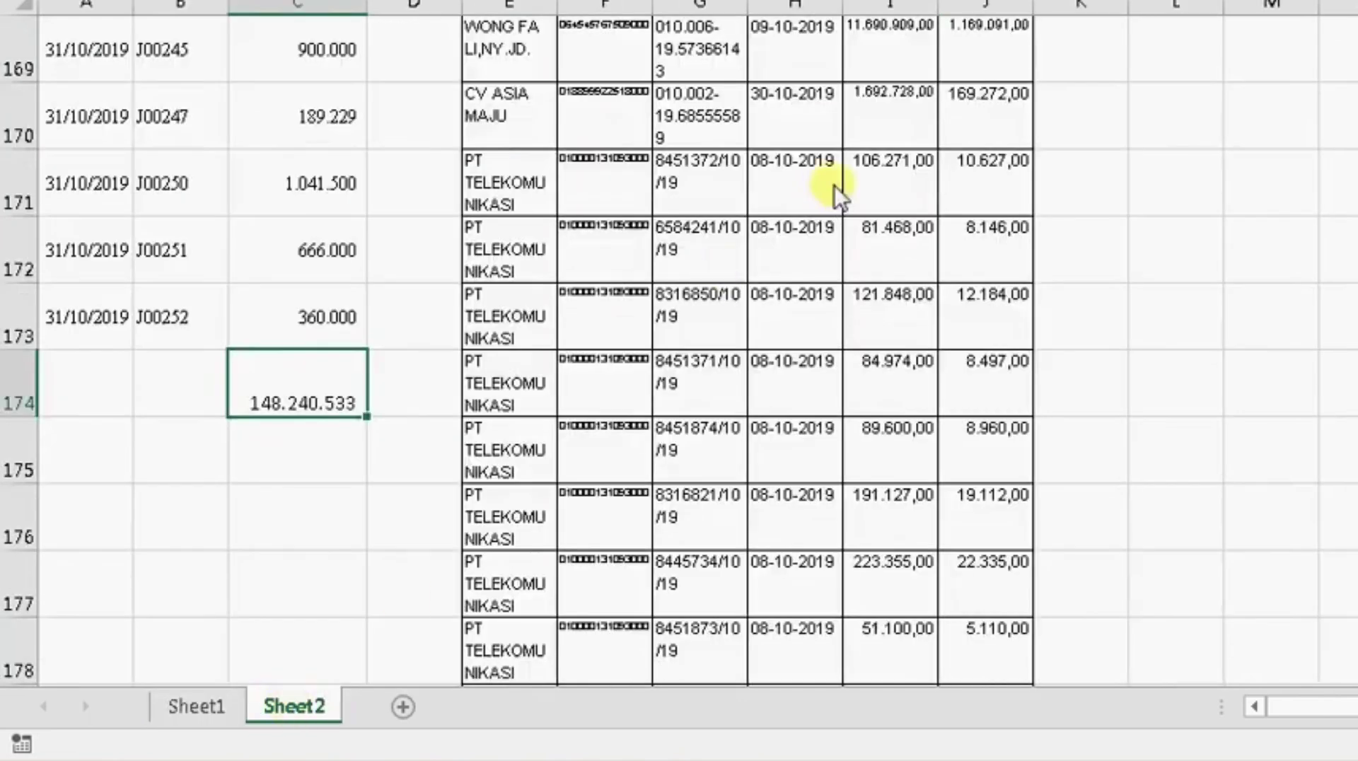
pyautogui.click(1254, 244)
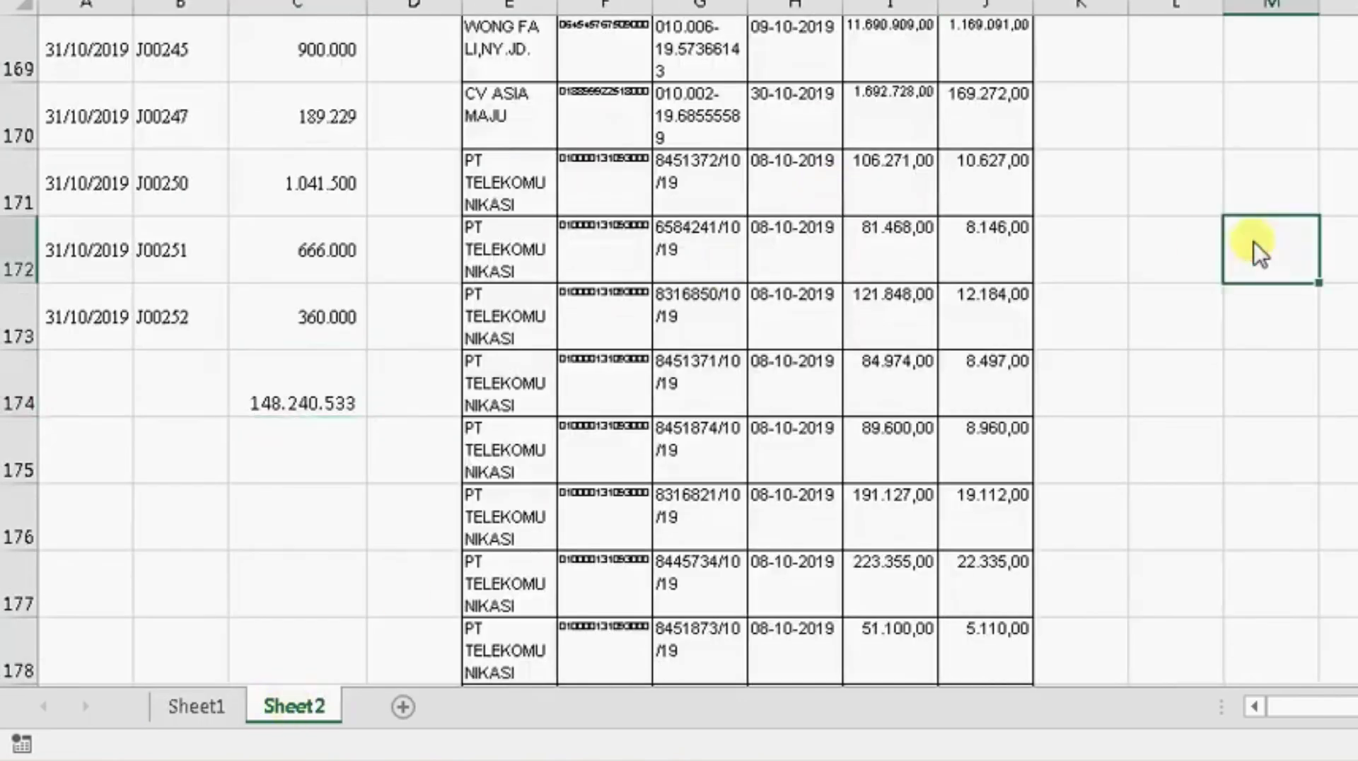
pyautogui.scroll(12, 829, 368)
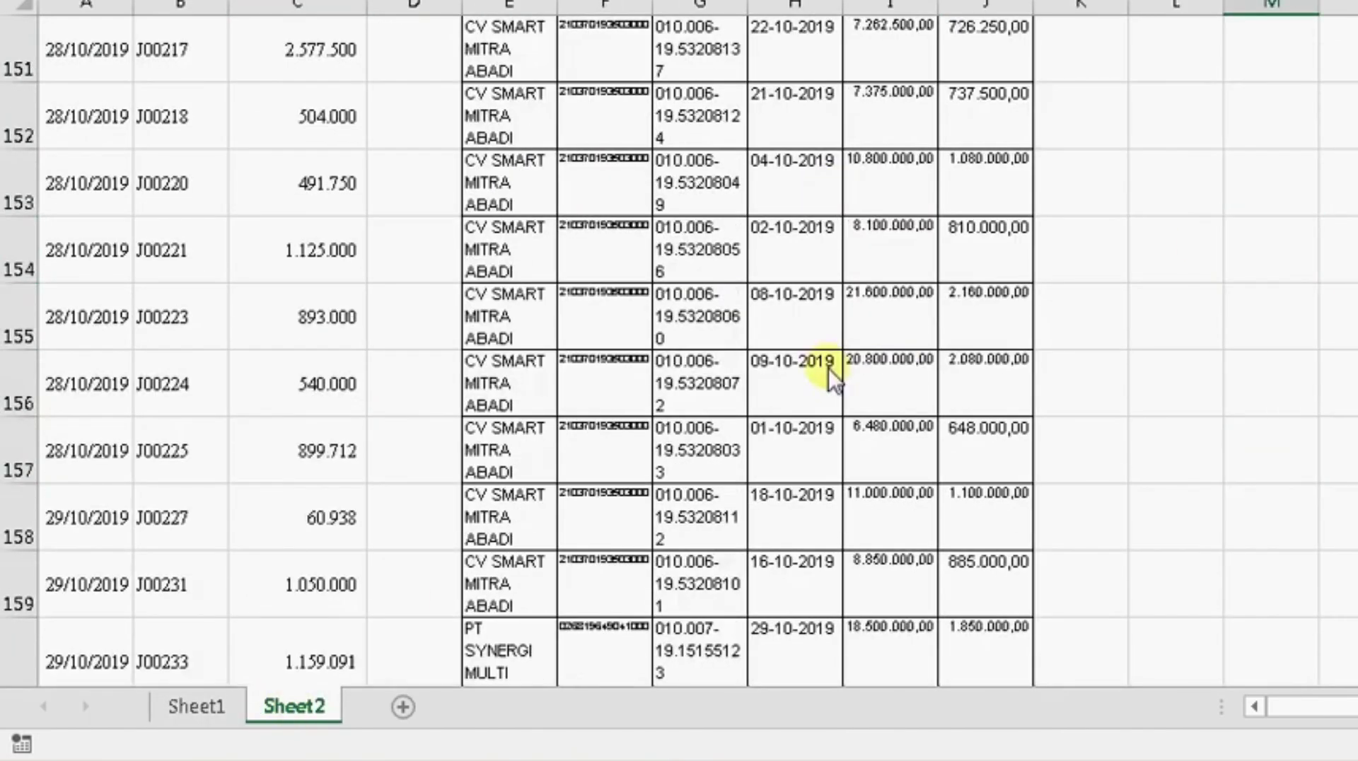
pyautogui.scroll(-4, 829, 368)
pyautogui.scroll(-11, 830, 368)
pyautogui.scroll(2, 525, 327)
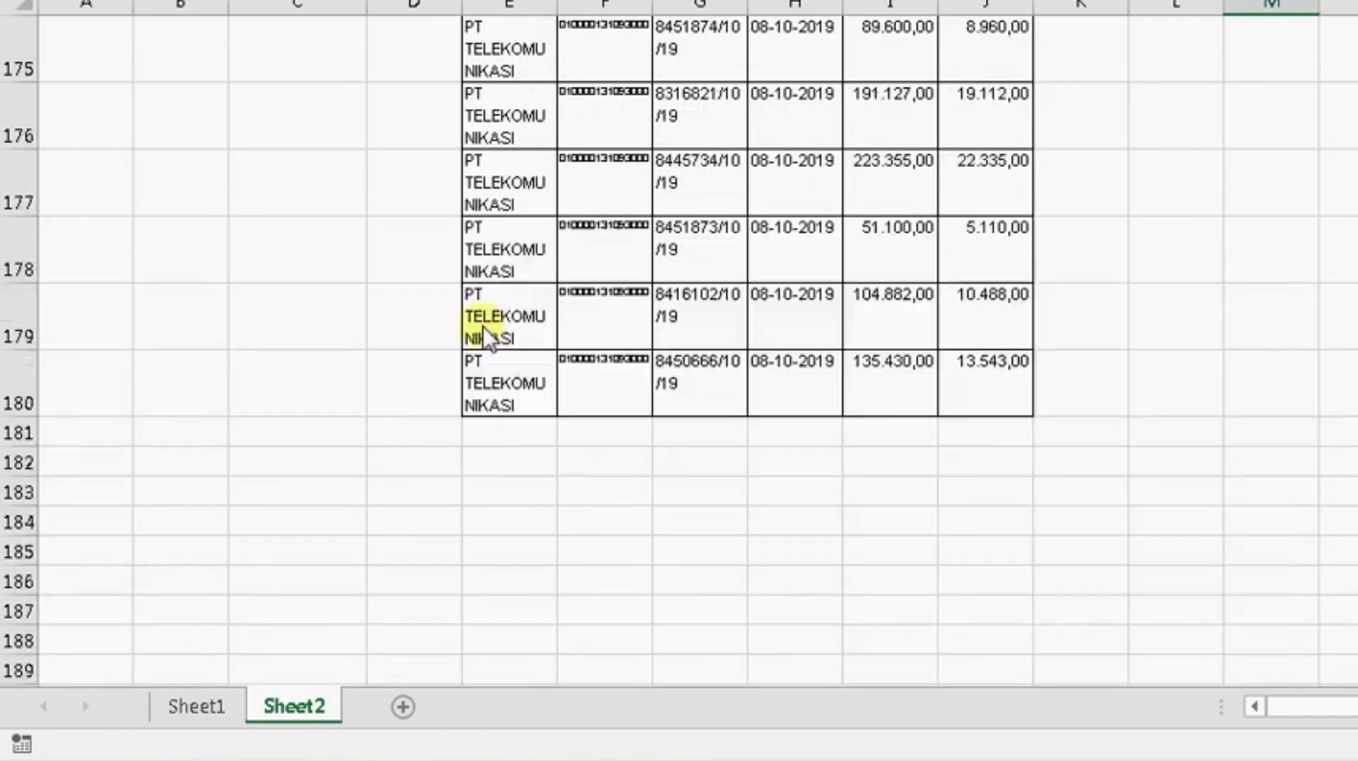
pyautogui.click(297, 201)
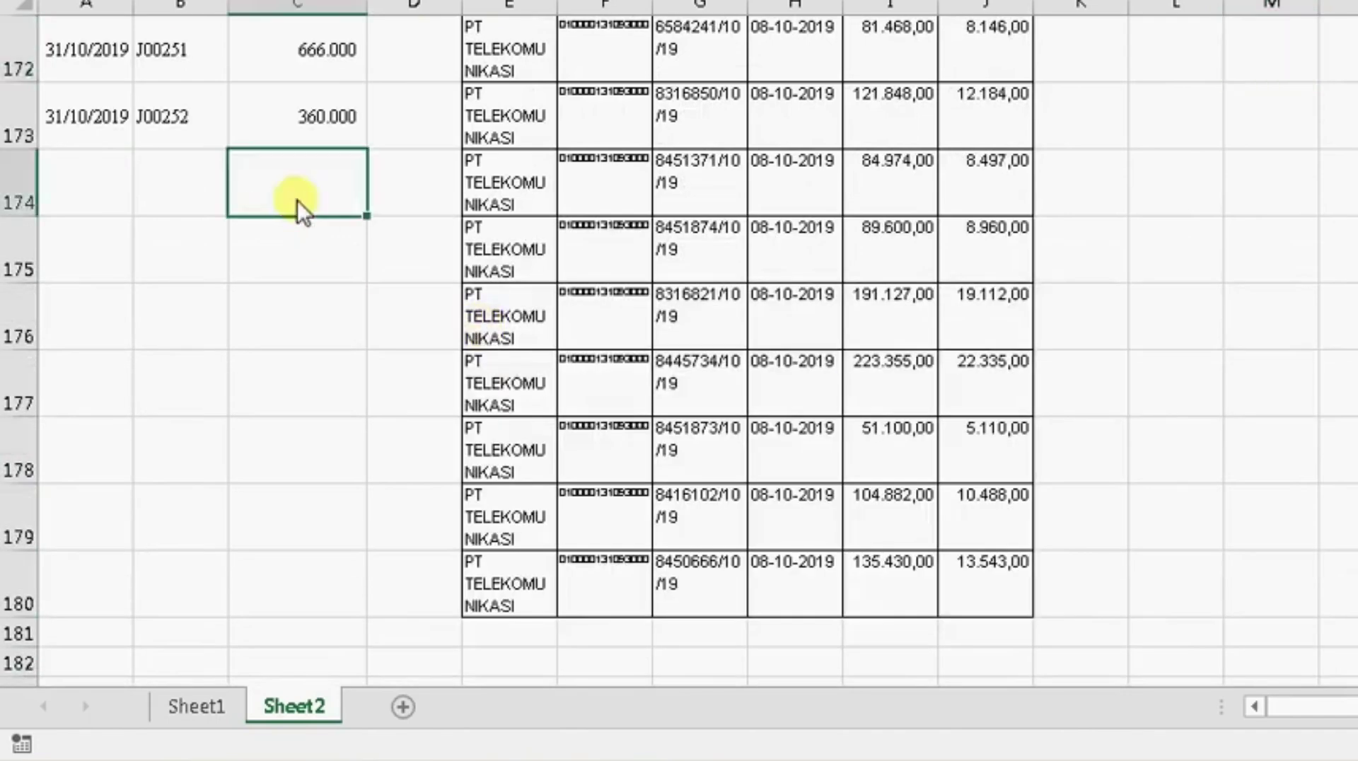
# Step: Label the two lists on Sheet2 with TRANSAKSI BUKU BESAR in A1 and TRANSAKSI SPT in E1
pyautogui.scroll(20, 297, 201)
pyautogui.scroll(20, 297, 201)
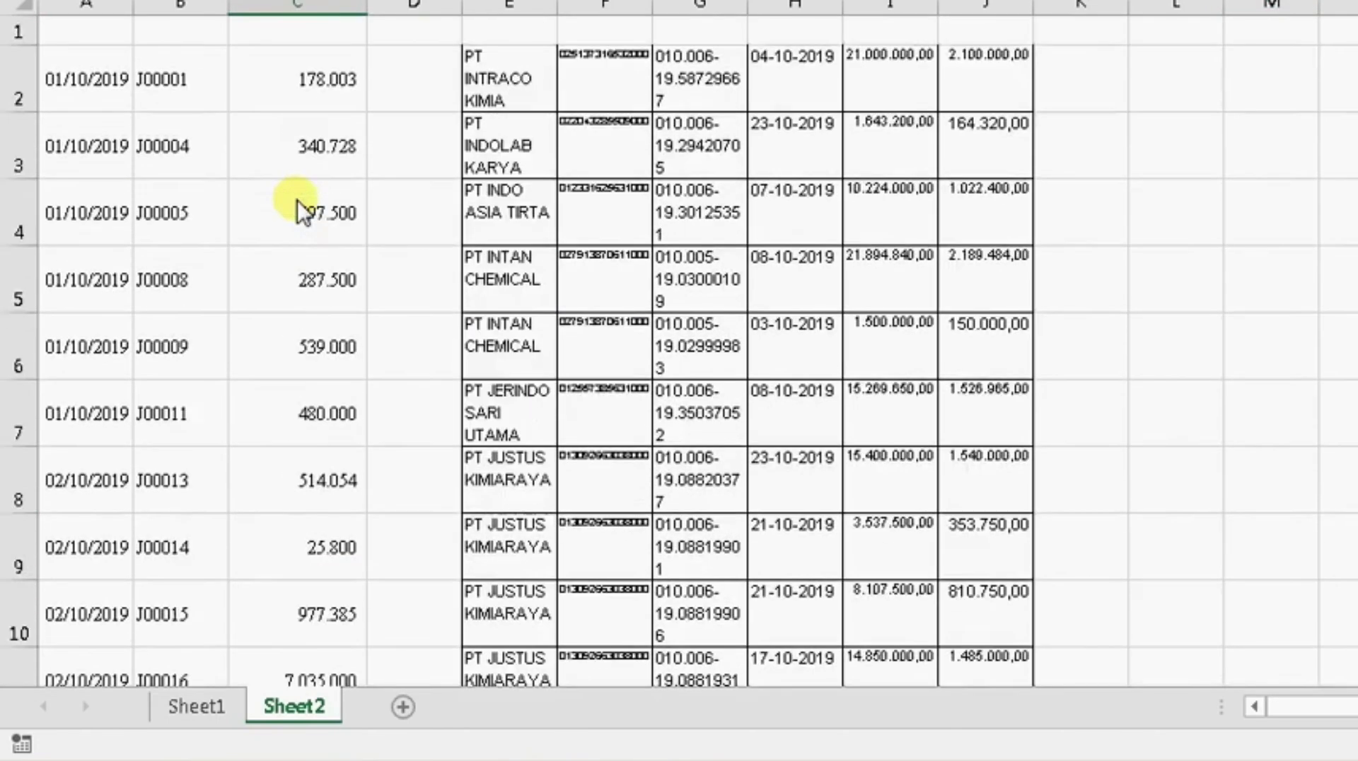
pyautogui.click(65, 88)
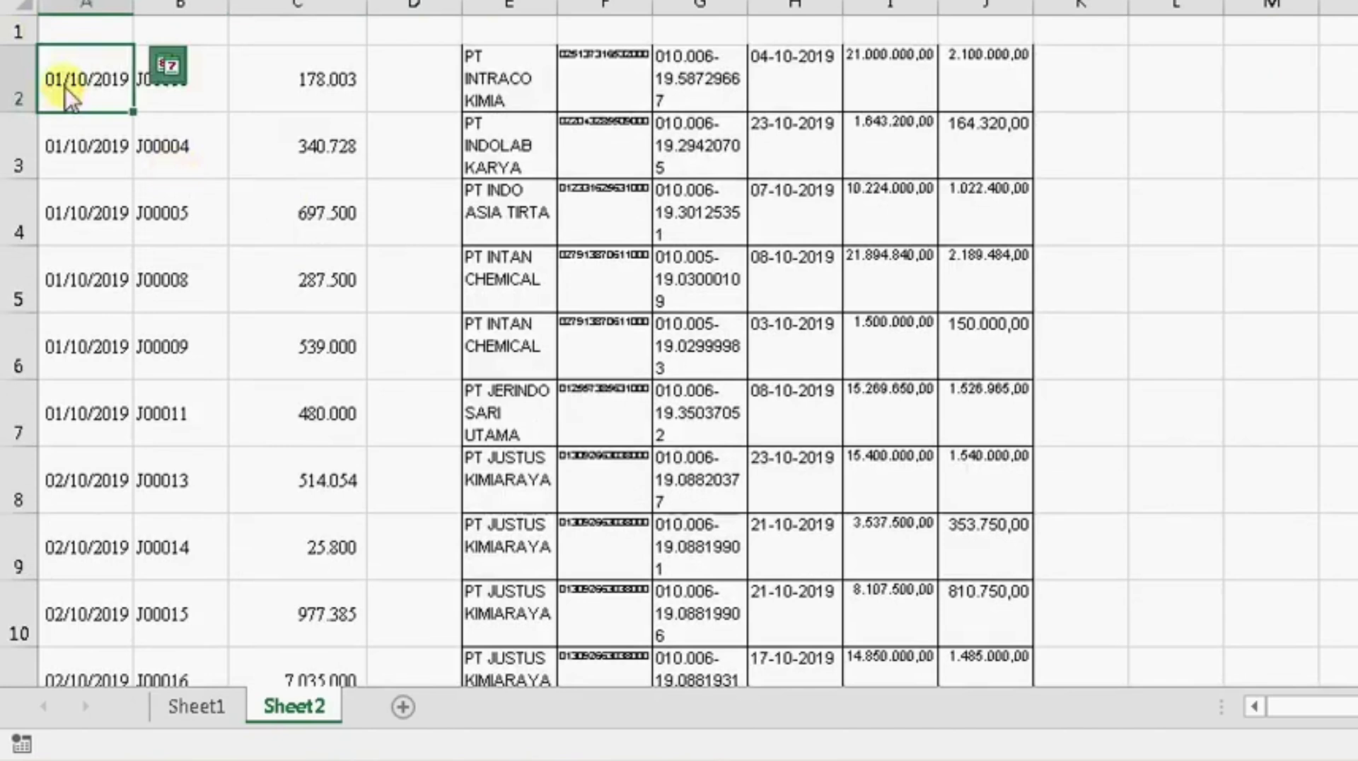
pyautogui.click(75, 30)
pyautogui.write('TRANSAKSI BU')
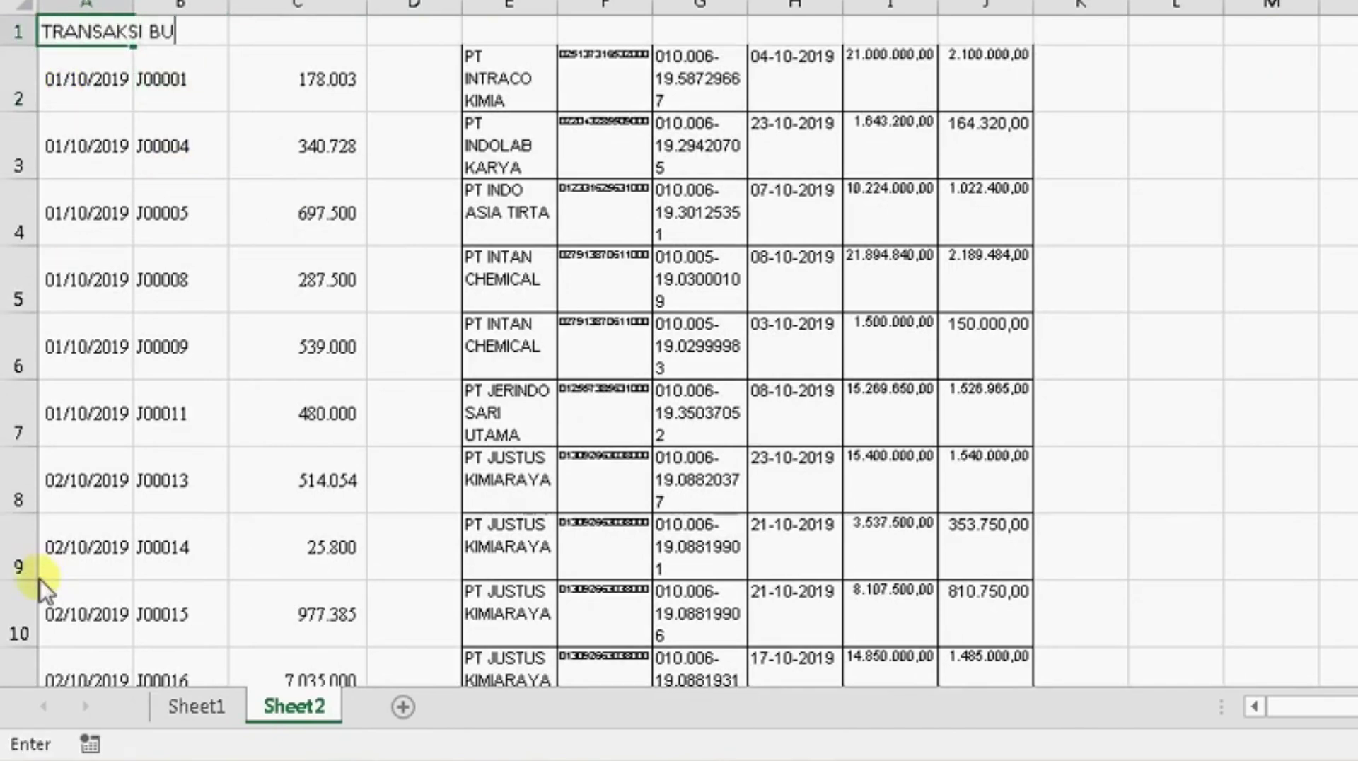
pyautogui.write('KU BES')
pyautogui.press('super')
pyautogui.press('Escape')
pyautogui.write('AR')
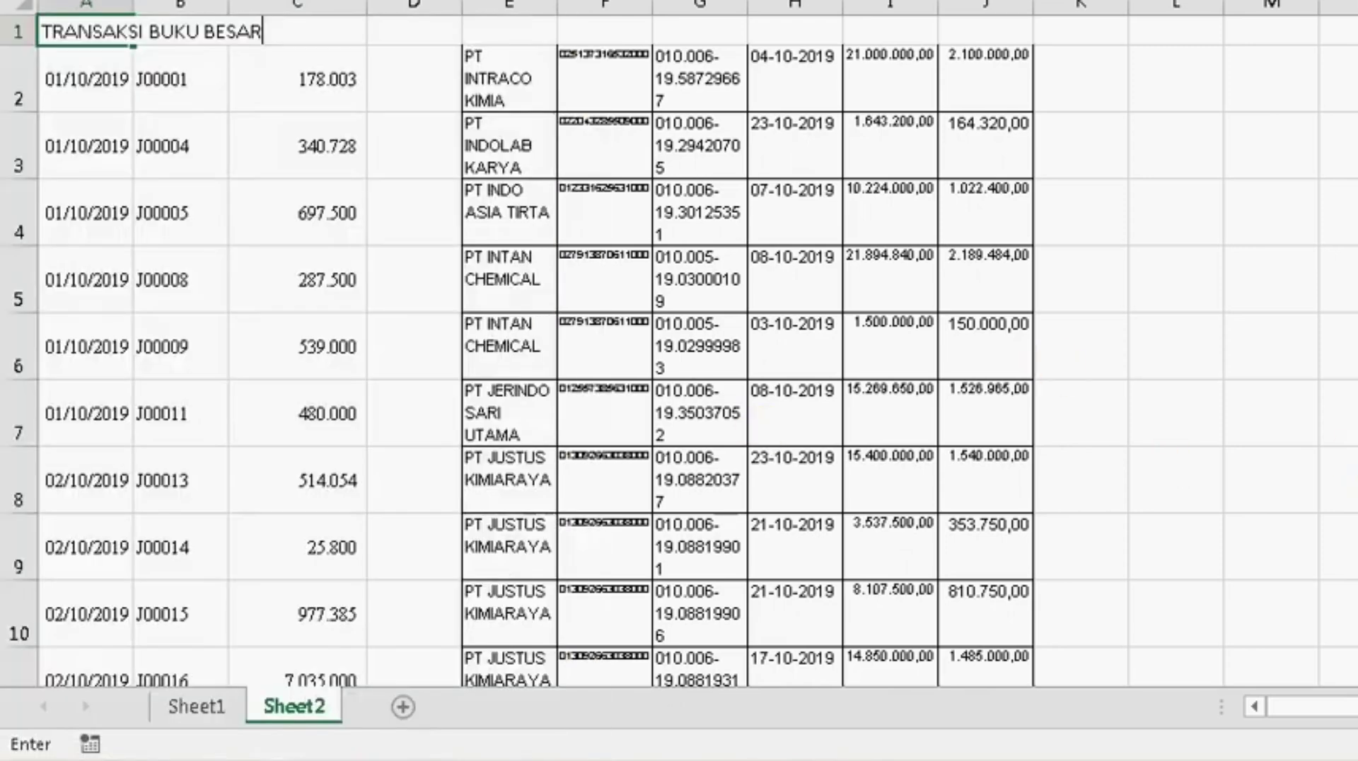
pyautogui.click(482, 37)
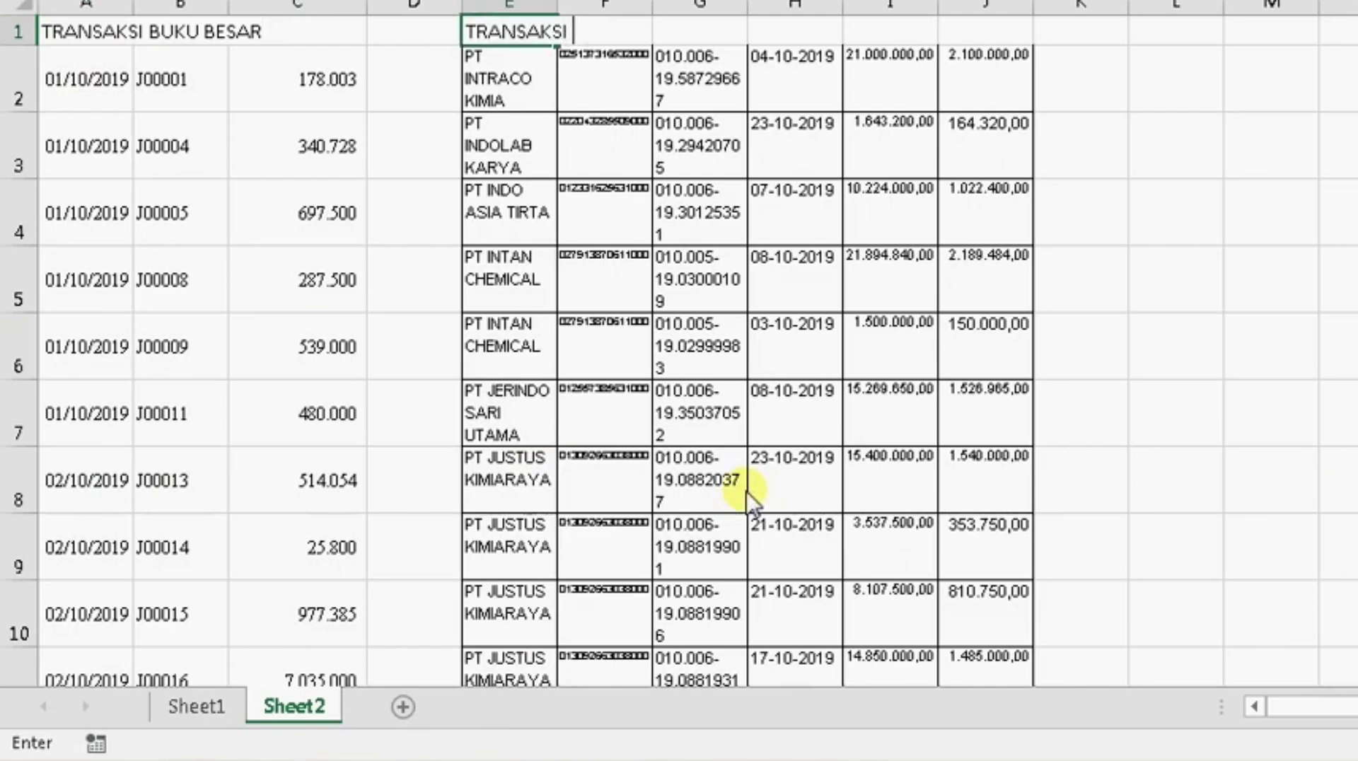
pyautogui.write('TRANSAKSI SPT')
pyautogui.press('Return')
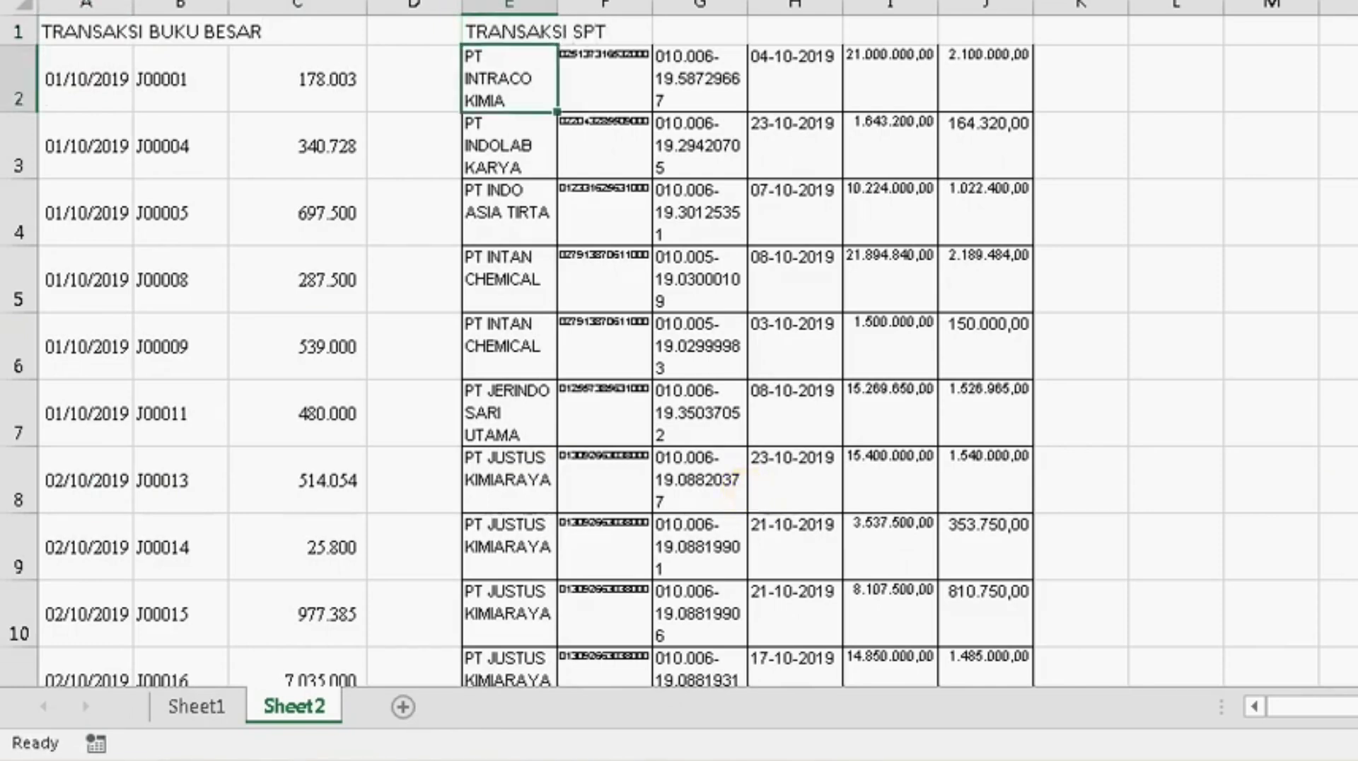
# Step: Sort the TRANSAKSI BUKU BESAR entries in A2:C173 by the amounts in column C, smallest to largest
pyautogui.click(113, 99)
pyautogui.scroll(-20, 342, 120)
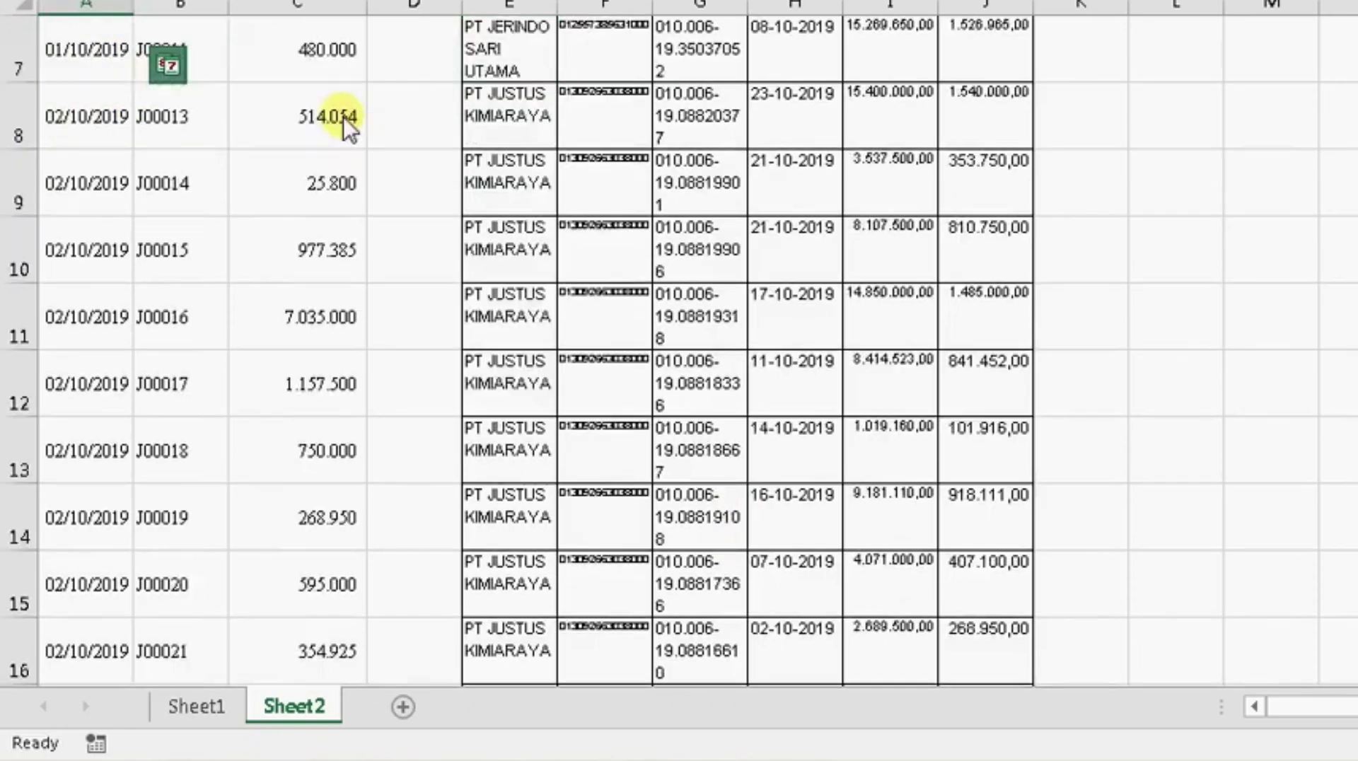
pyautogui.scroll(-17, 304, 434)
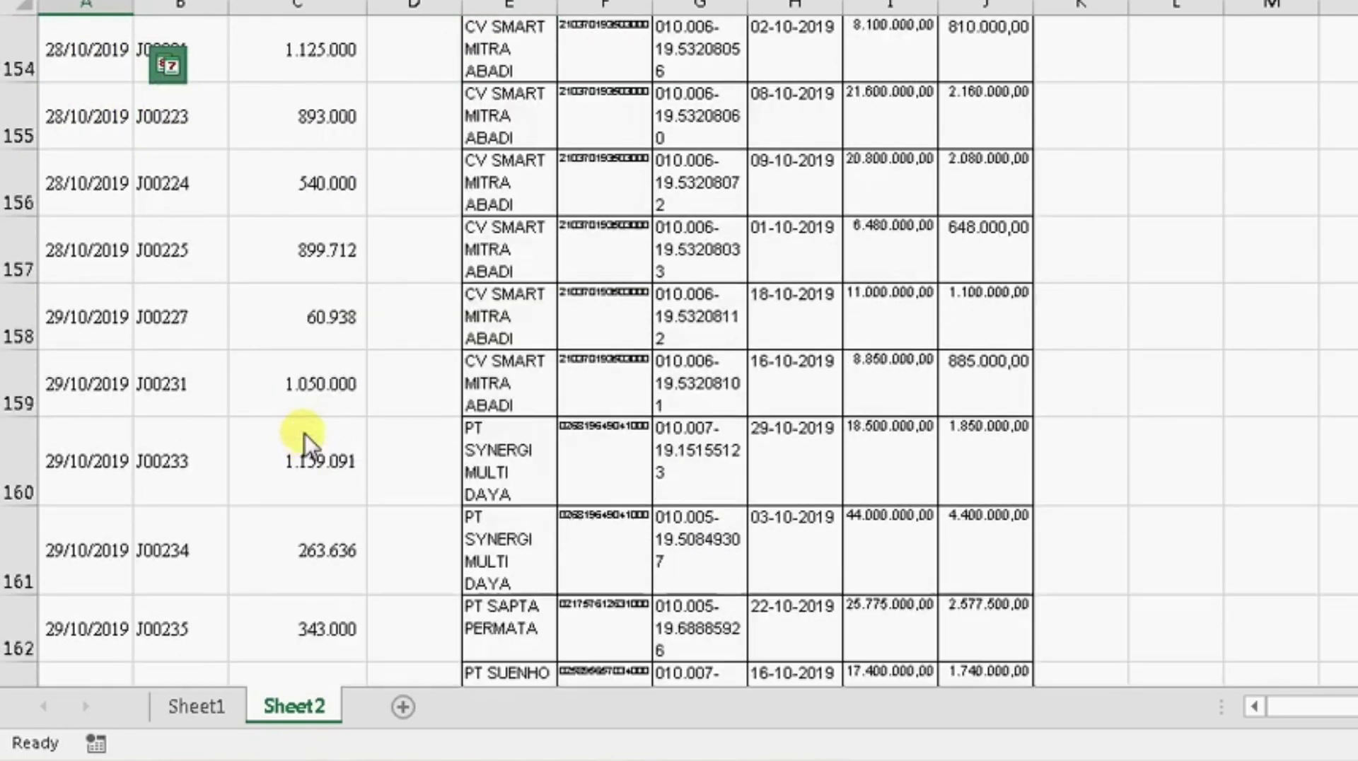
pyautogui.scroll(3, 305, 434)
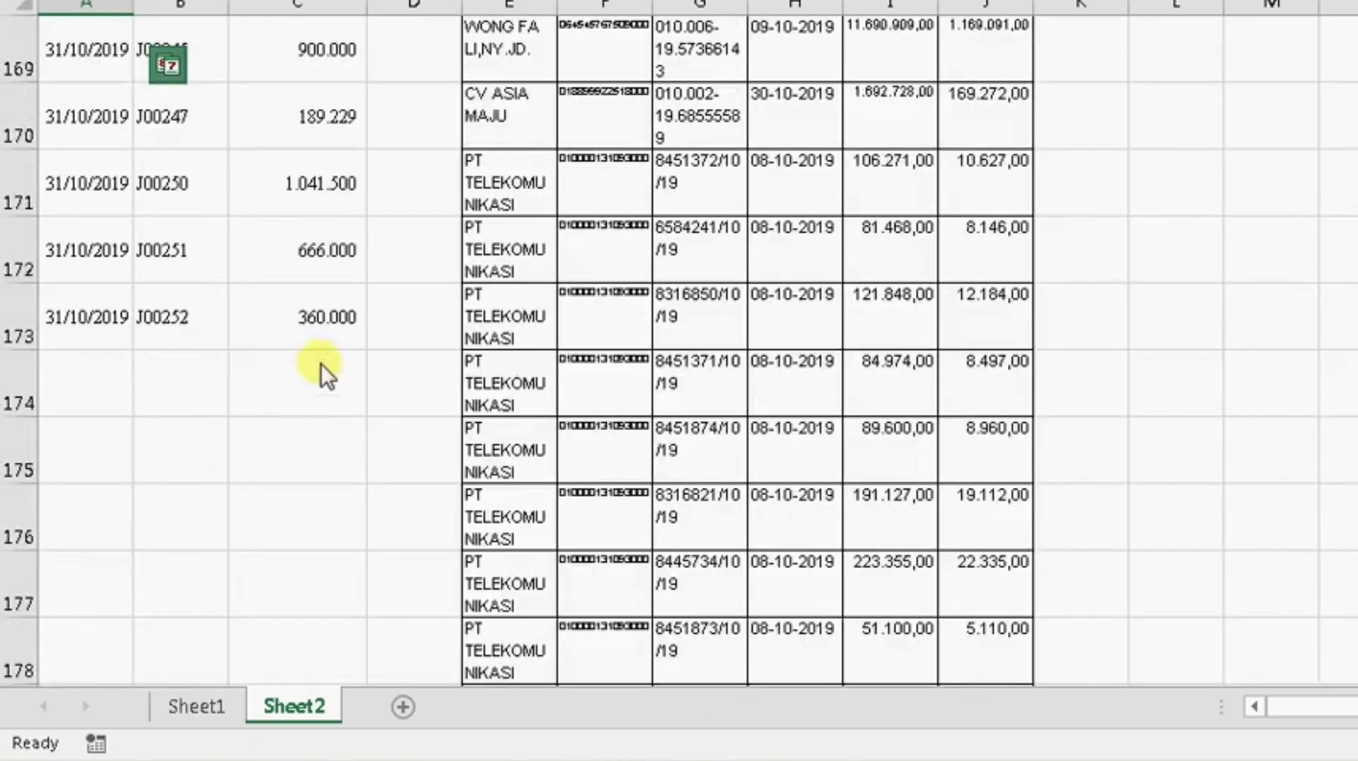
pyautogui.keyDown('shift'); pyautogui.click(334, 328); pyautogui.keyUp('shift')
pyautogui.scroll(1, 231, 194)
pyautogui.rightClick(213, 144)
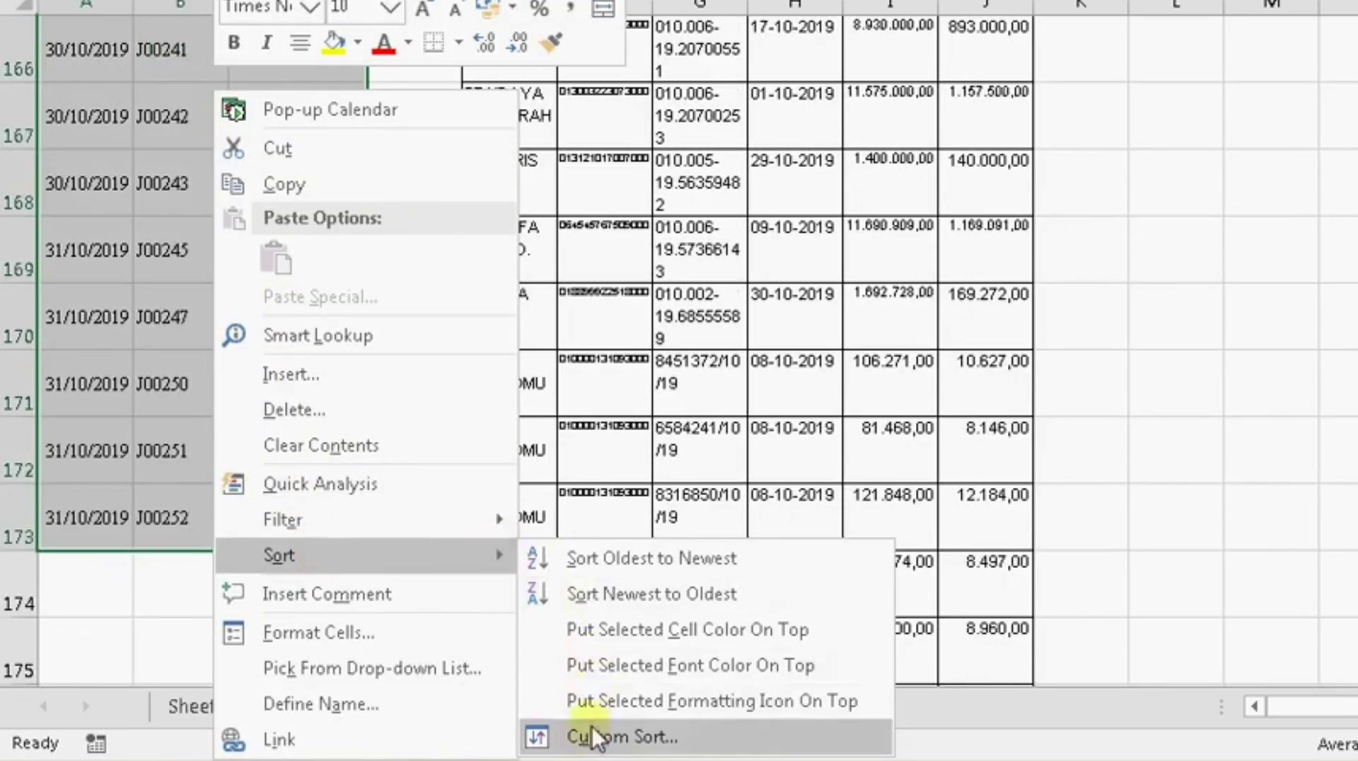
pyautogui.click(545, 734)
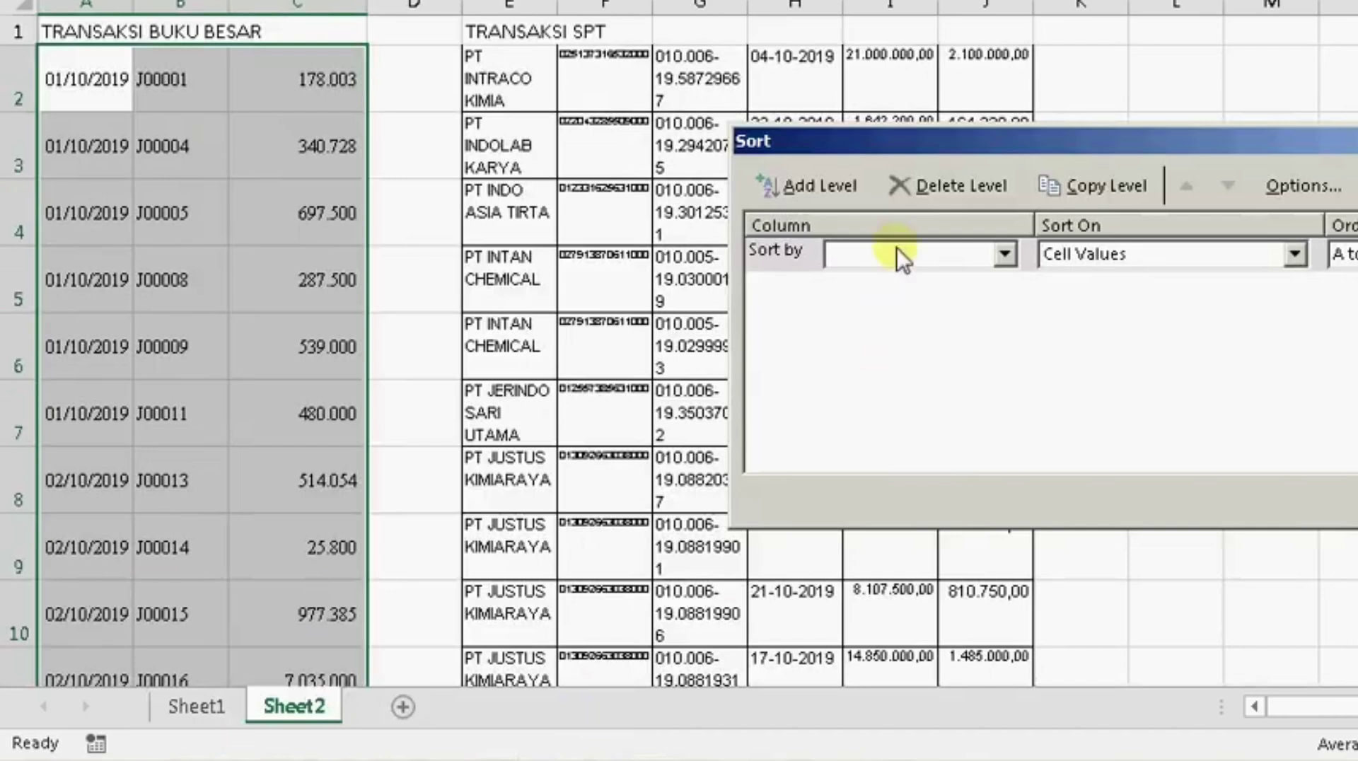
pyautogui.click(897, 248)
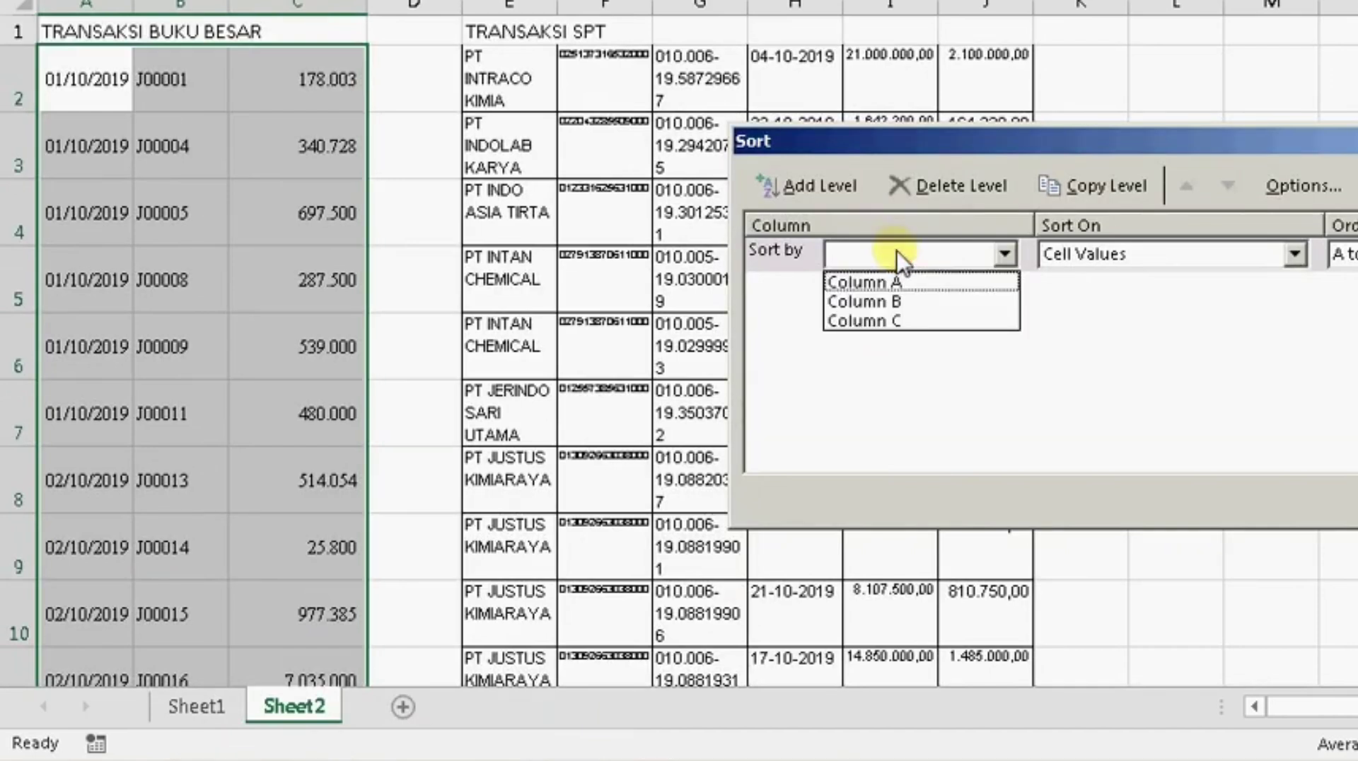
pyautogui.click(897, 321)
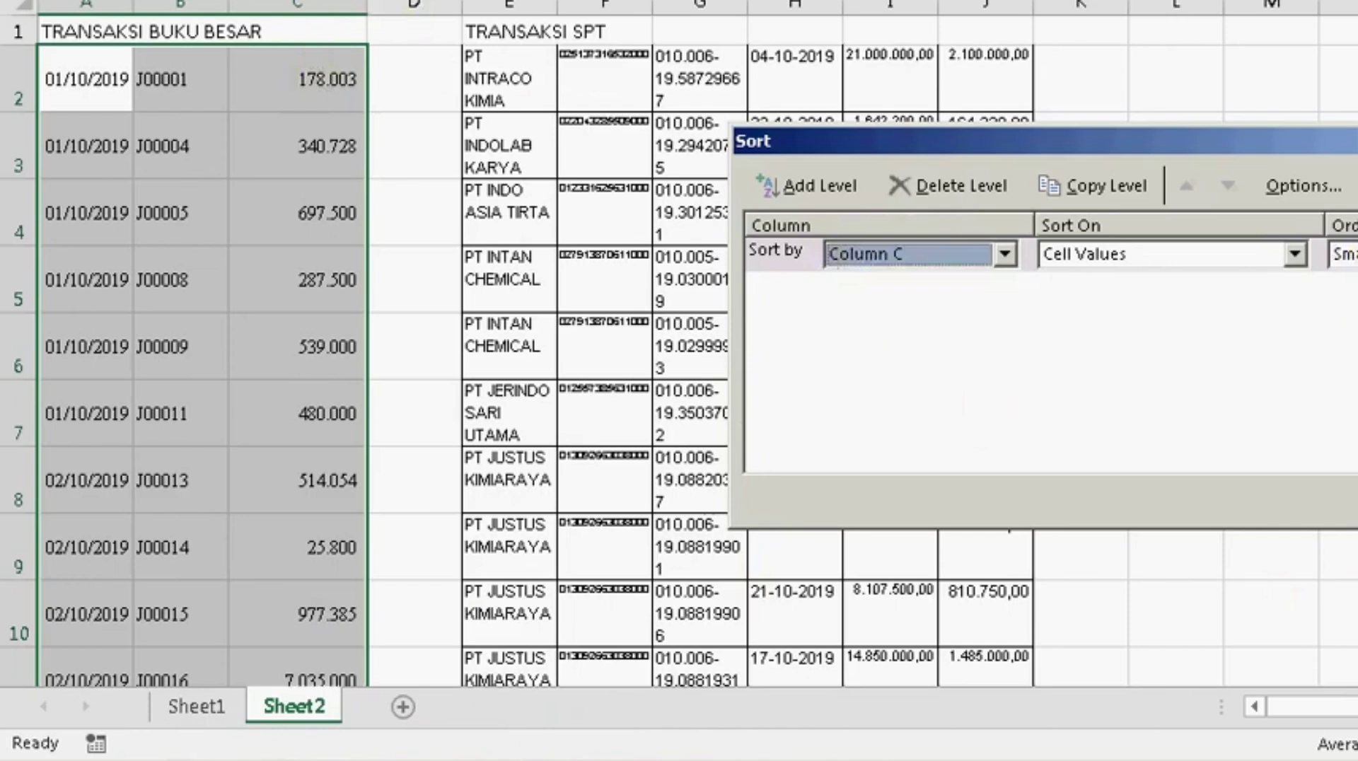
pyautogui.press('Return')
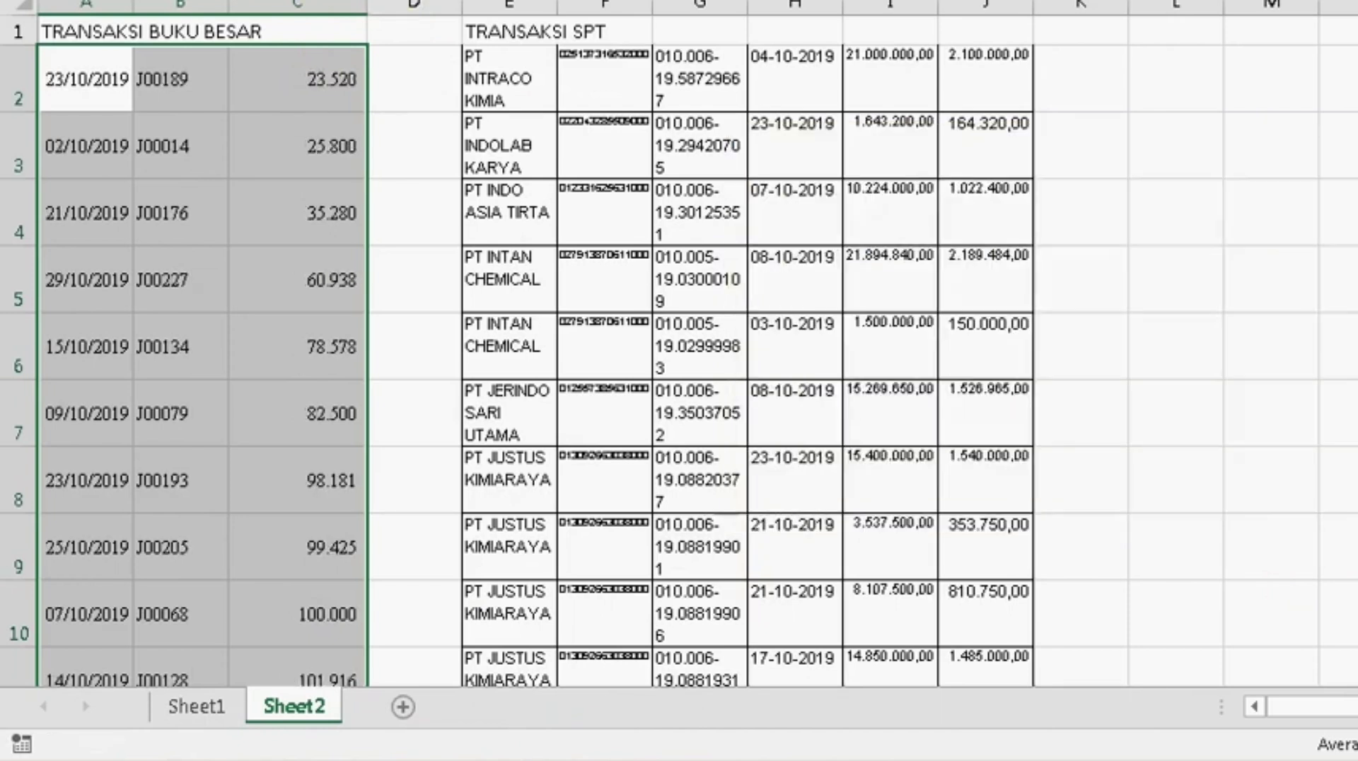
pyautogui.click(308, 62)
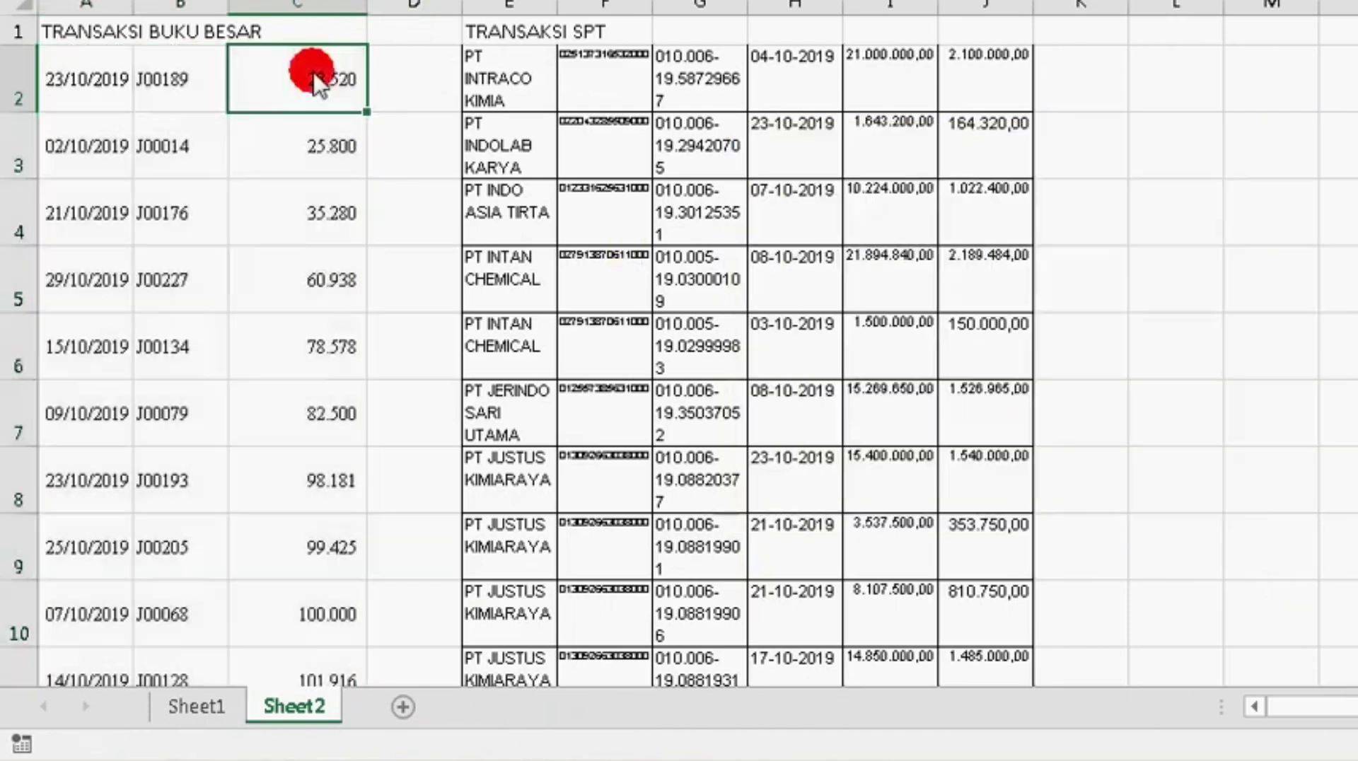
# Step: Sort the TRANSAKSI SPT invoices in E2:J180 by the tax amounts in column J, smallest to largest
pyautogui.click(522, 92)
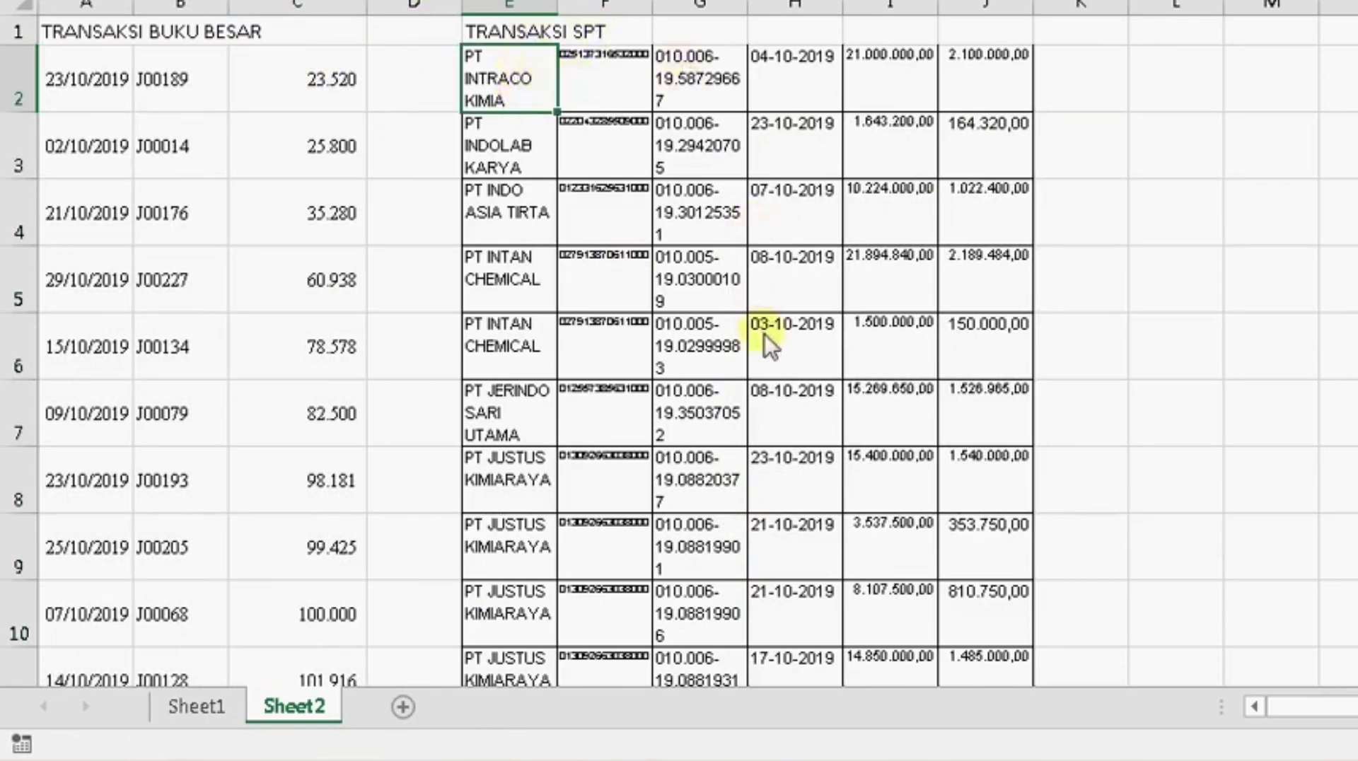
pyautogui.scroll(-20, 767, 425)
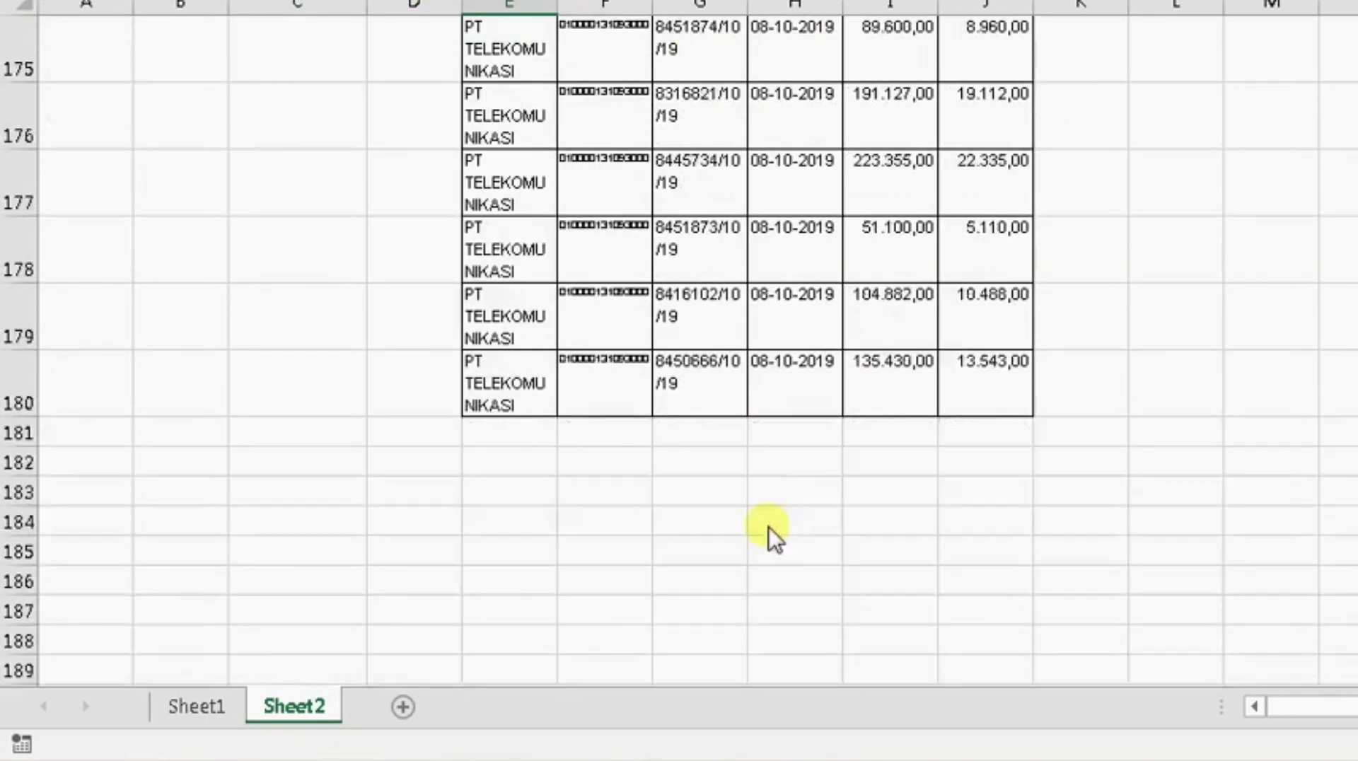
pyautogui.scroll(3, 965, 583)
pyautogui.scroll(-2, 965, 583)
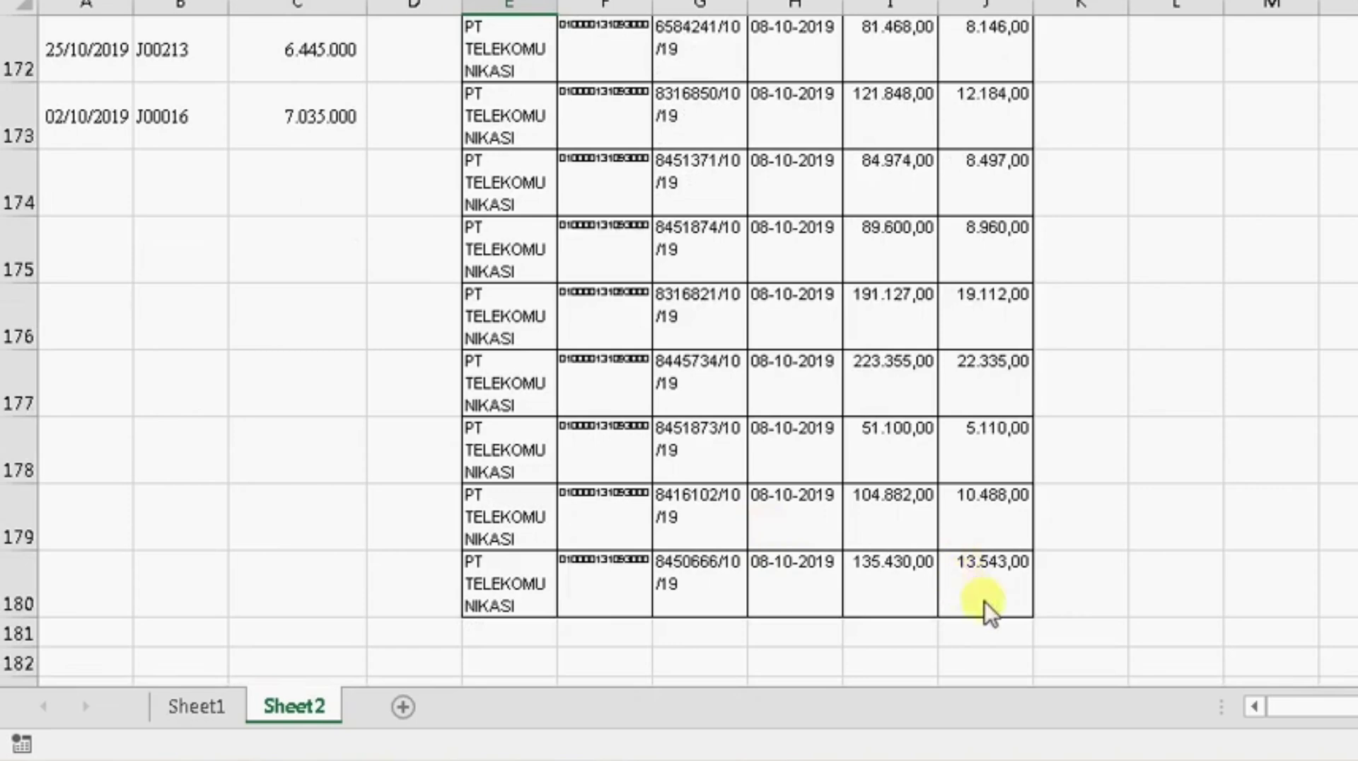
pyautogui.hotkey('ctrl', 'a')
pyautogui.rightClick(706, 235)
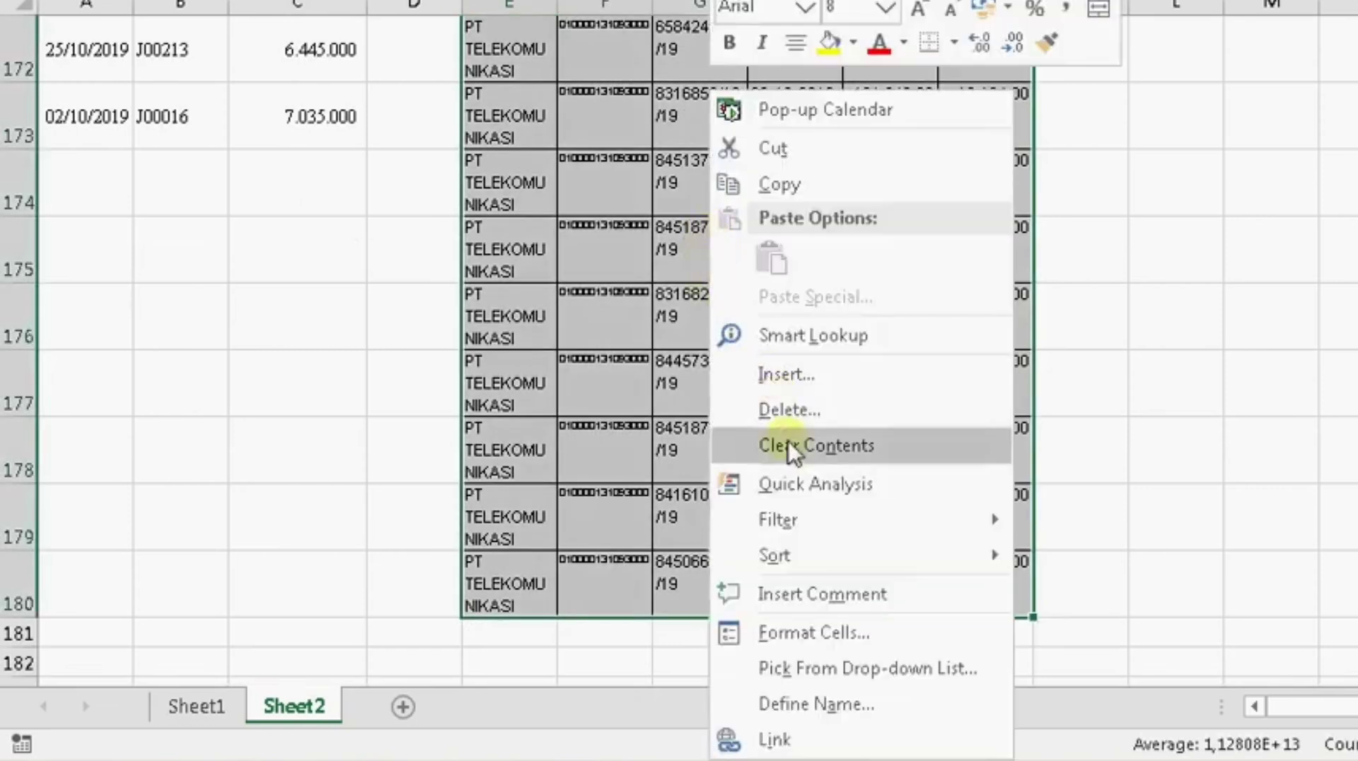
pyautogui.moveTo(821, 556)
pyautogui.click(1031, 734)
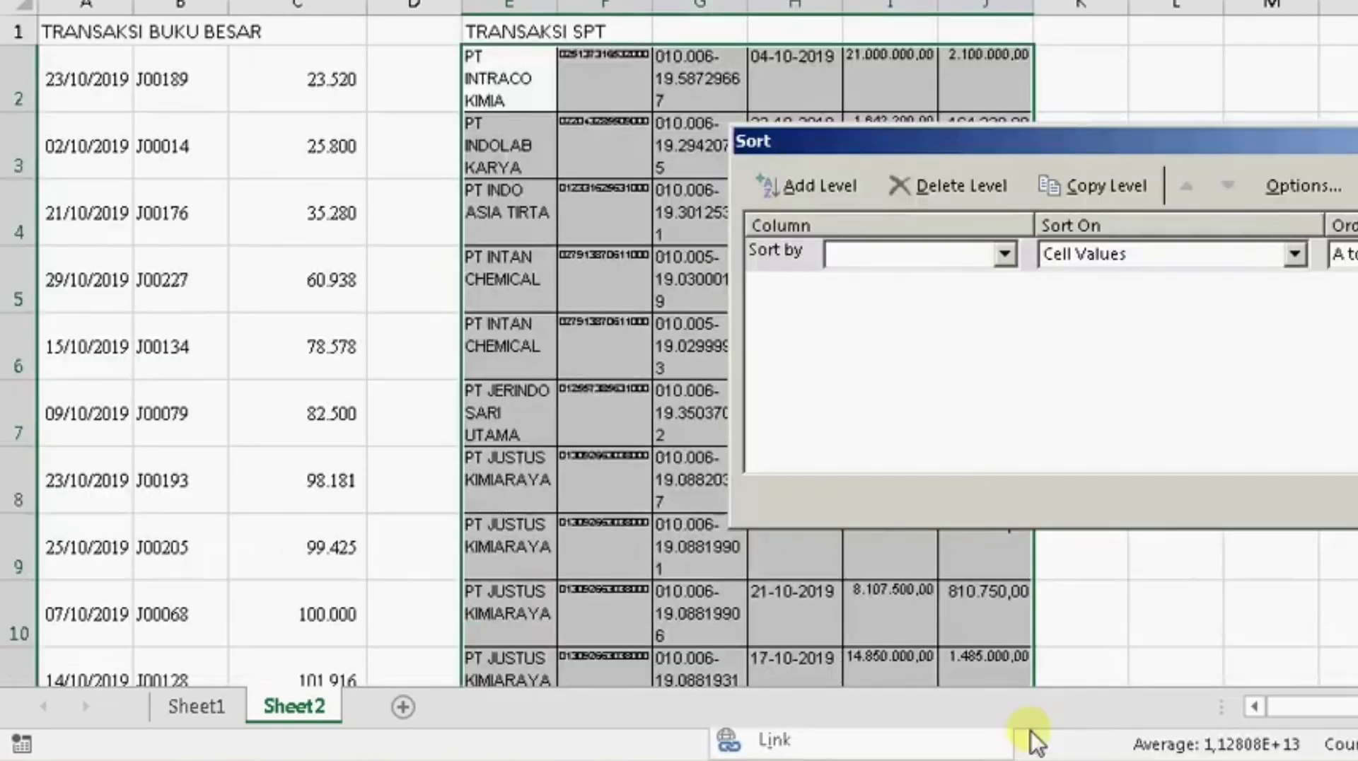
pyautogui.click(961, 262)
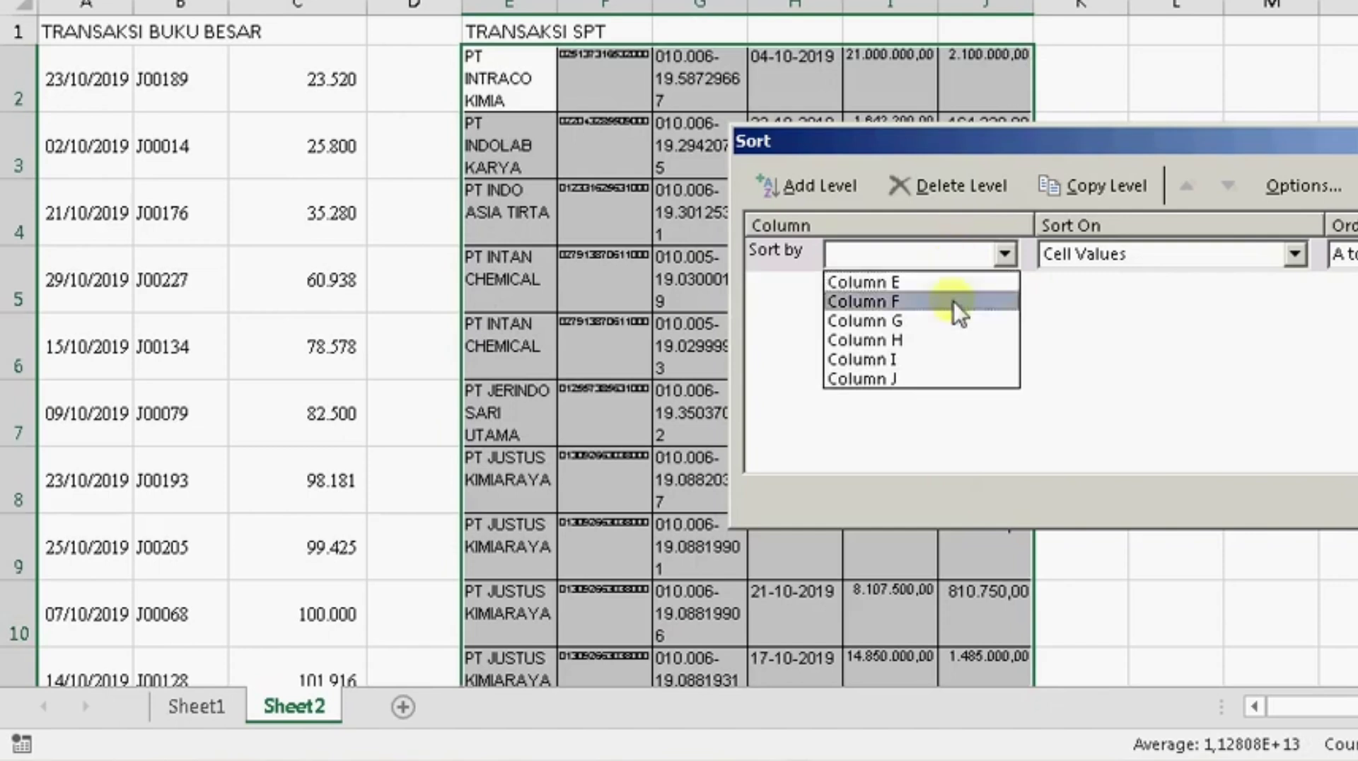
pyautogui.click(928, 381)
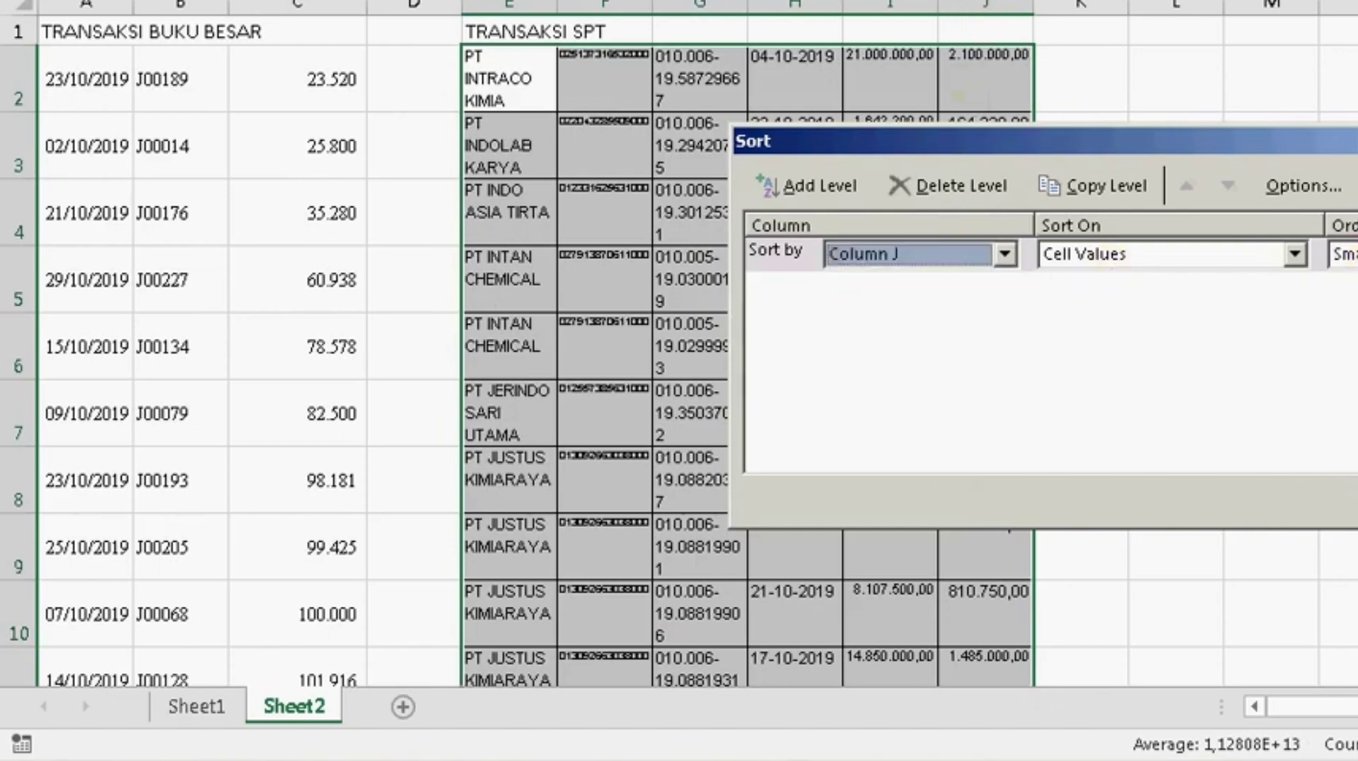
pyautogui.press('Return')
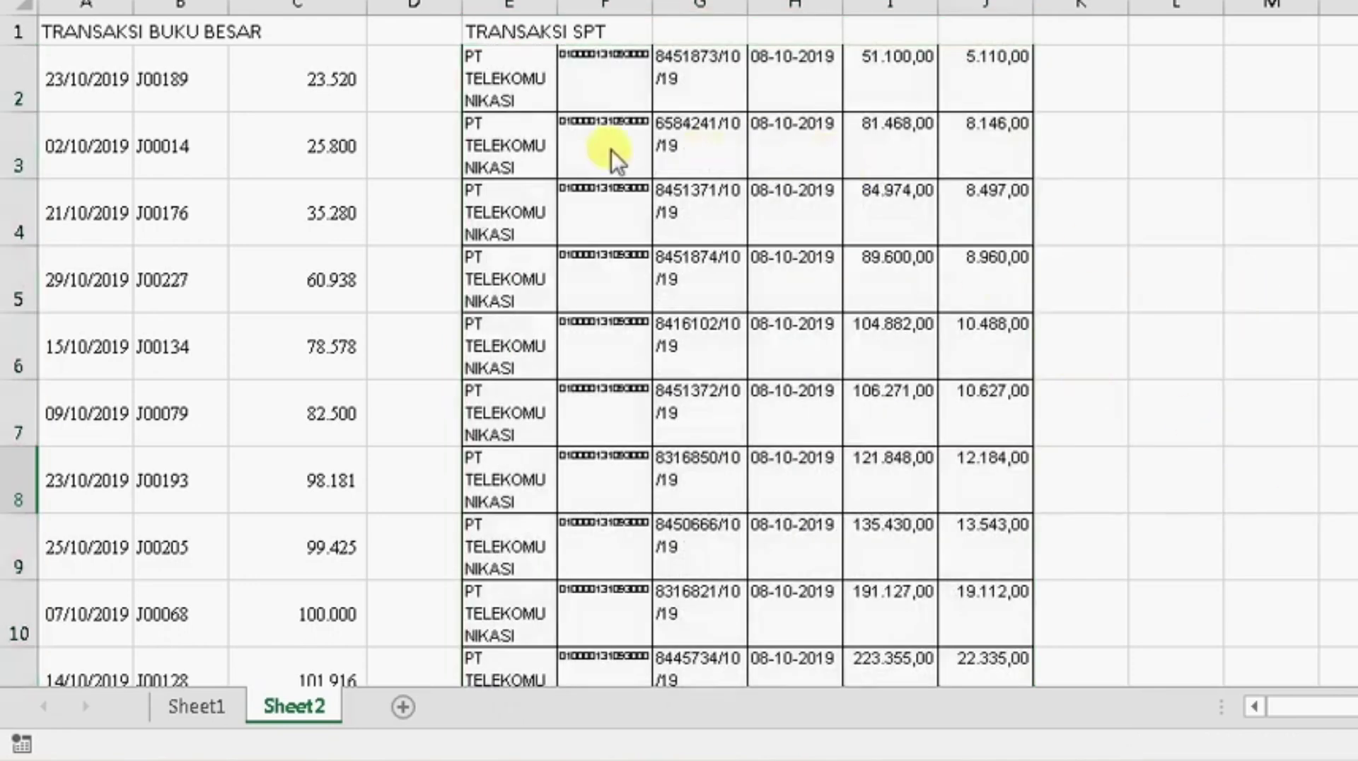
# Step: Move the PT TELEKOMUNIKASI rows in E2:J11 below the SPT list, starting at E182
pyautogui.moveTo(467, 74); pyautogui.dragTo(977, 91)
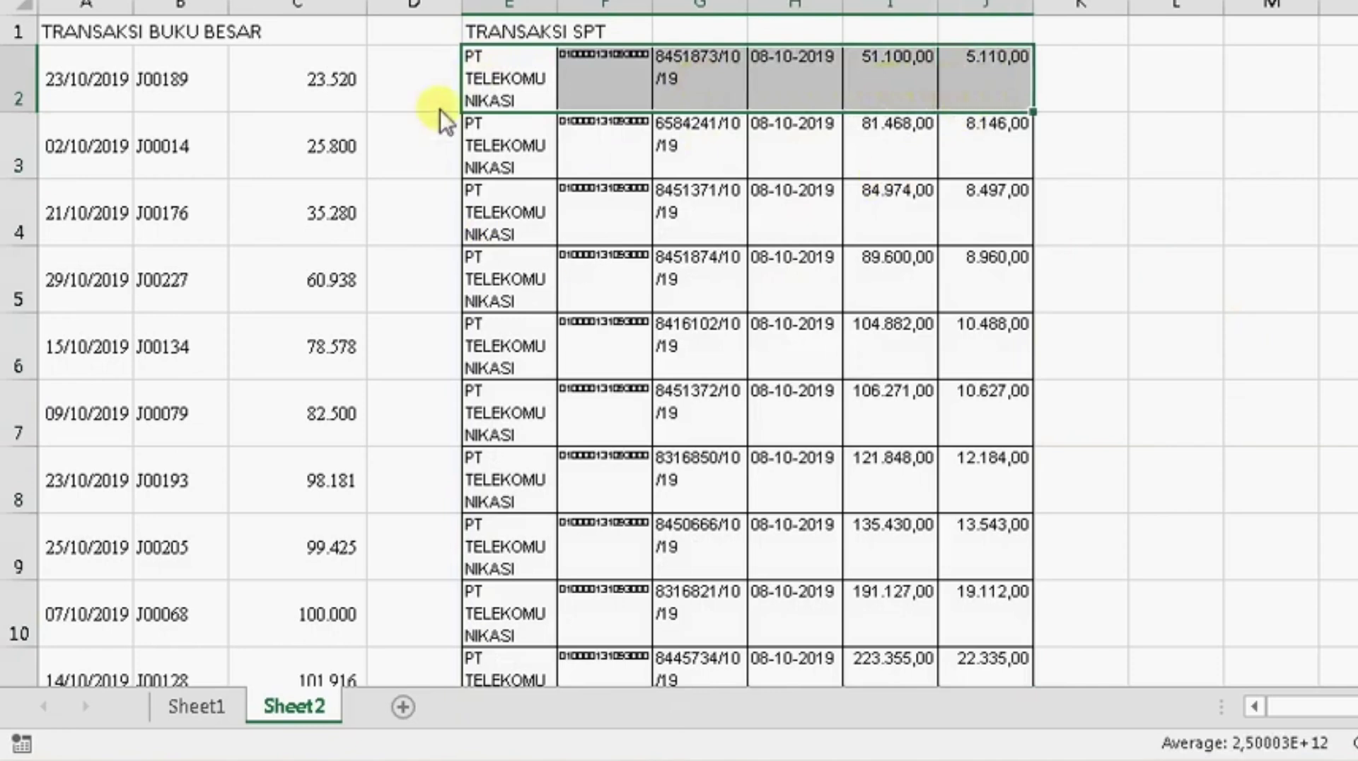
pyautogui.scroll(-1, 512, 83)
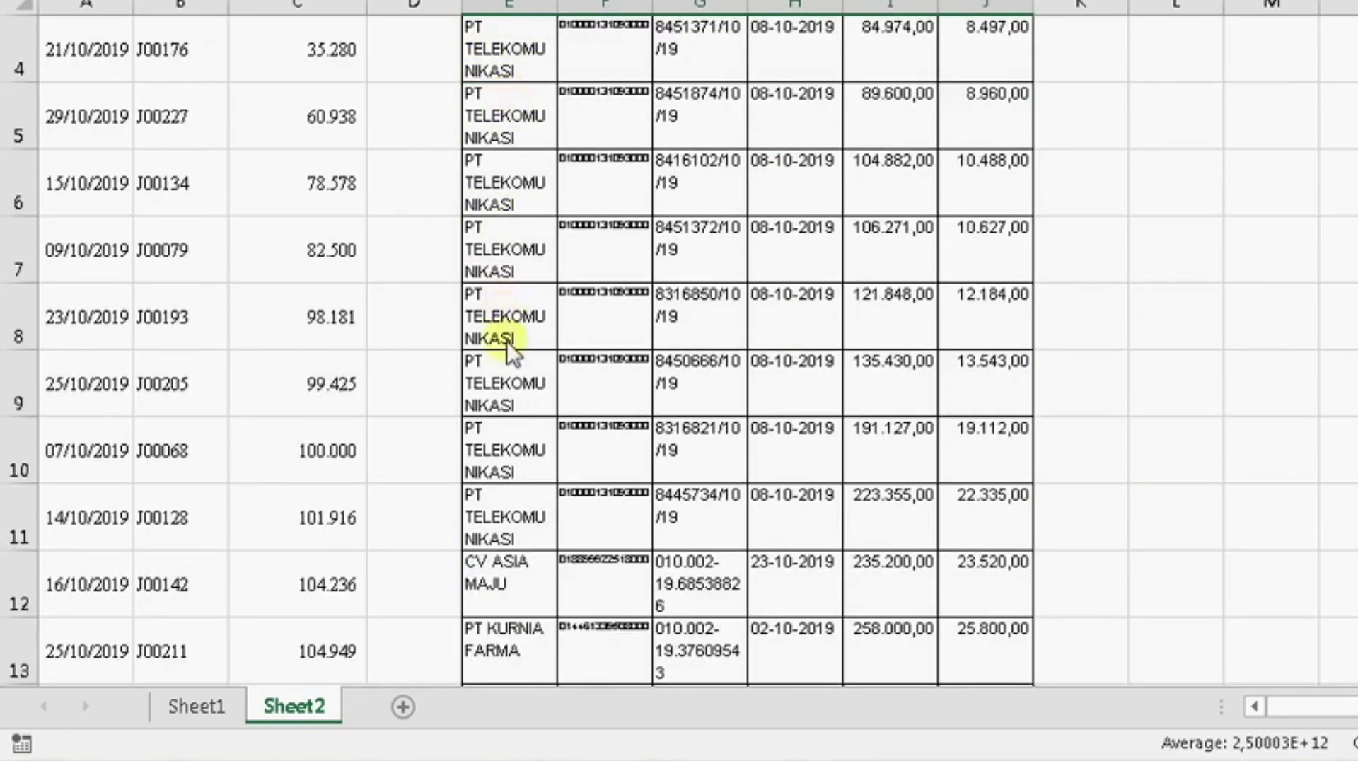
pyautogui.scroll(-1, 530, 594)
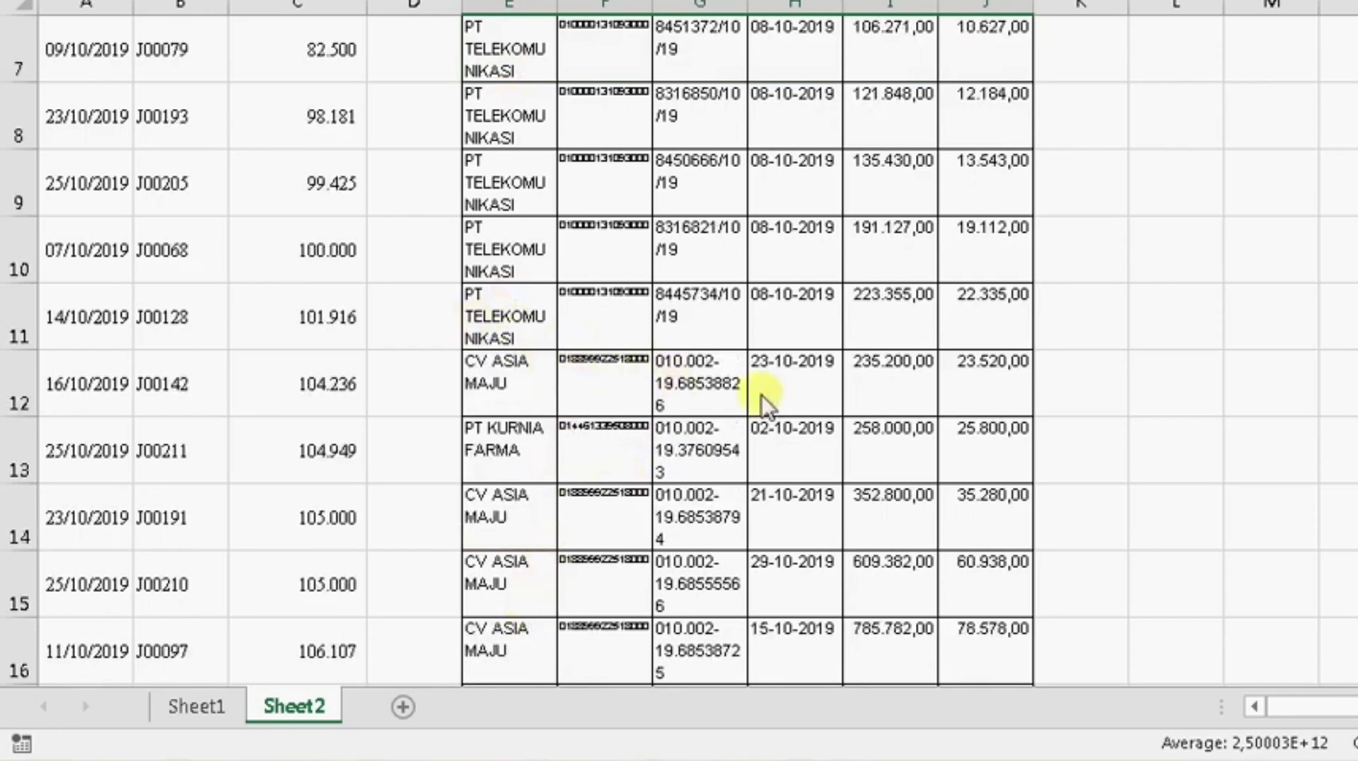
pyautogui.moveTo(962, 333); pyautogui.dragTo(992, 317)
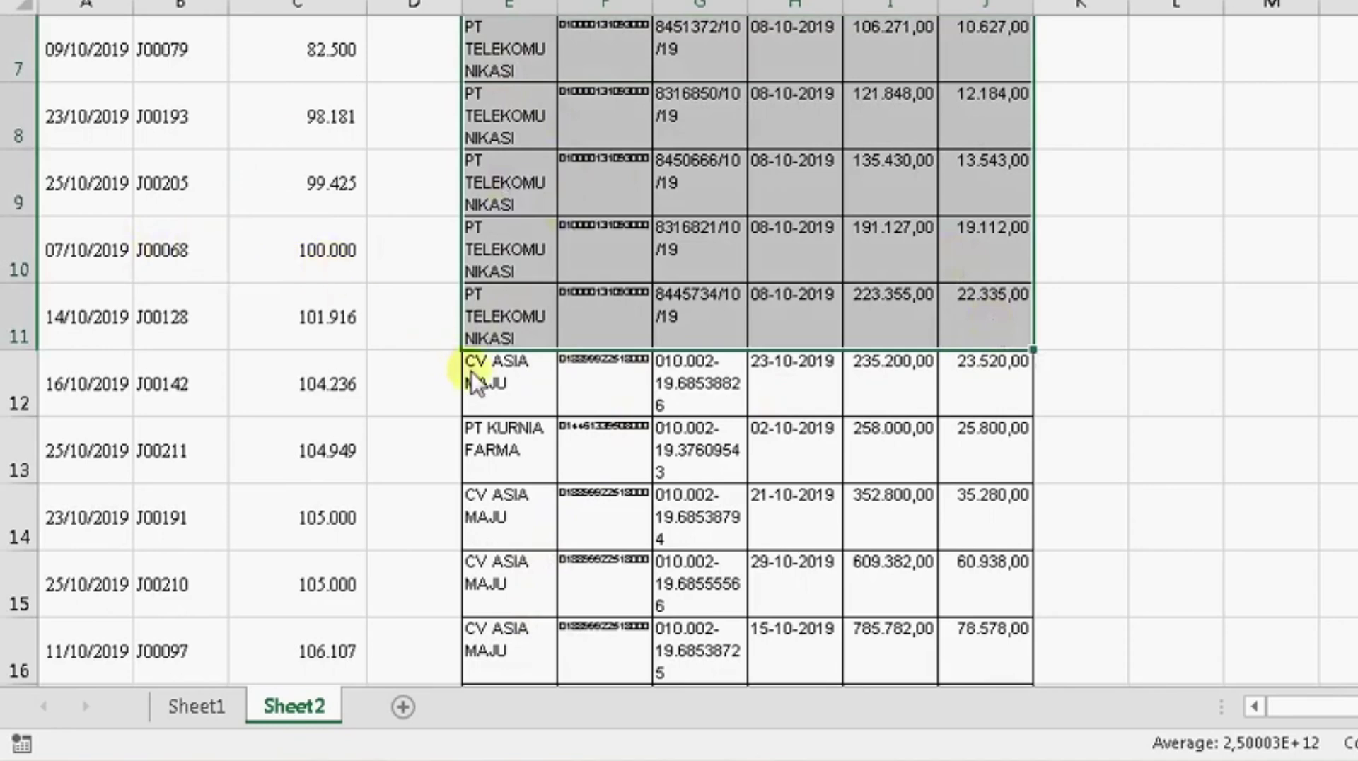
pyautogui.scroll(2, 473, 371)
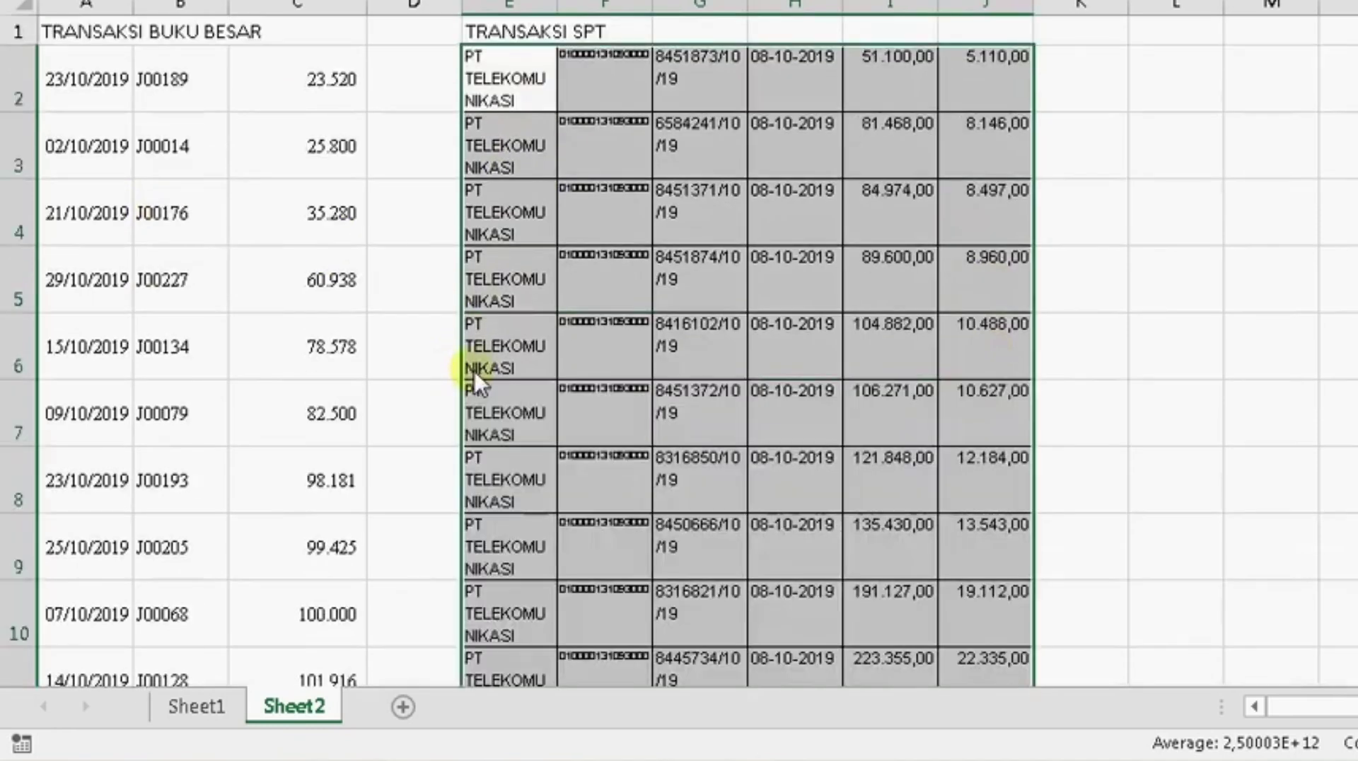
pyautogui.hotkey('ctrl', 'c')
pyautogui.scroll(-20, 478, 375)
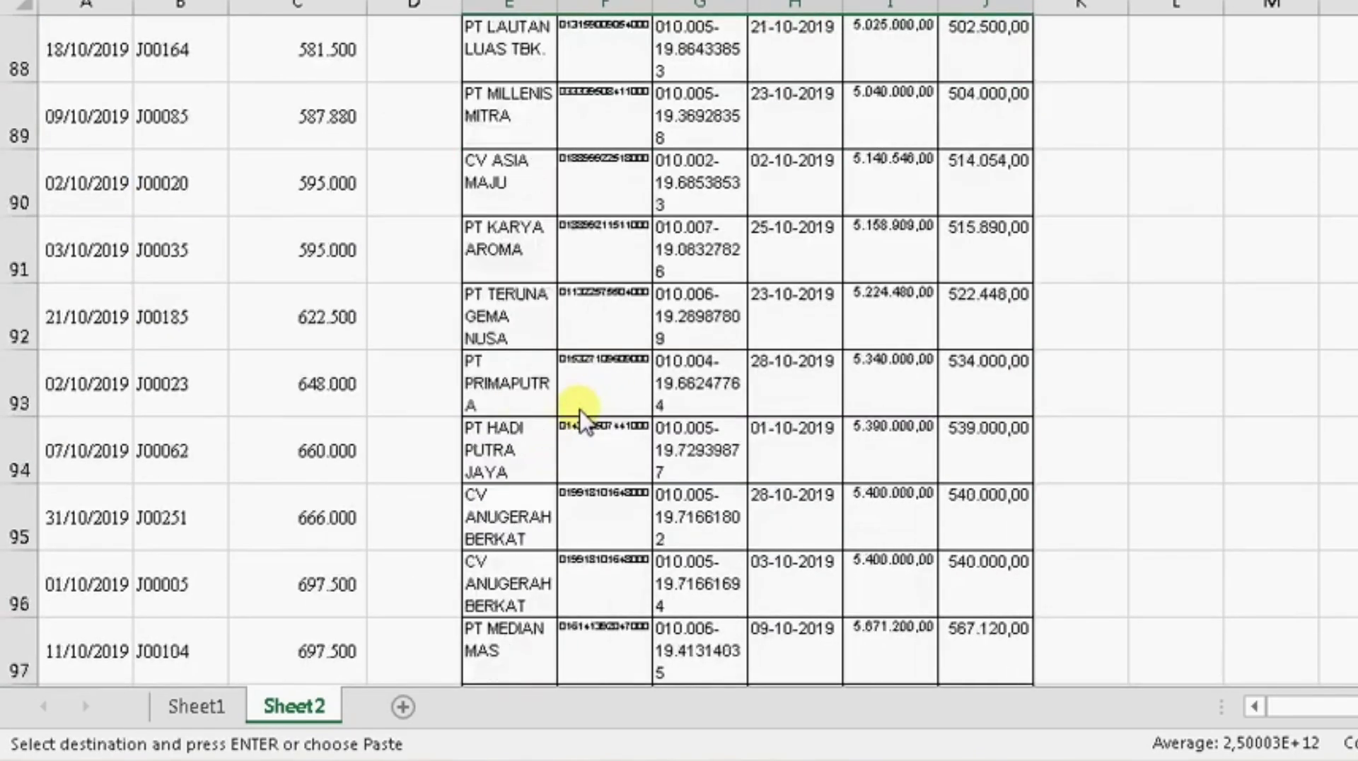
pyautogui.scroll(-20, 579, 410)
pyautogui.scroll(2, 580, 410)
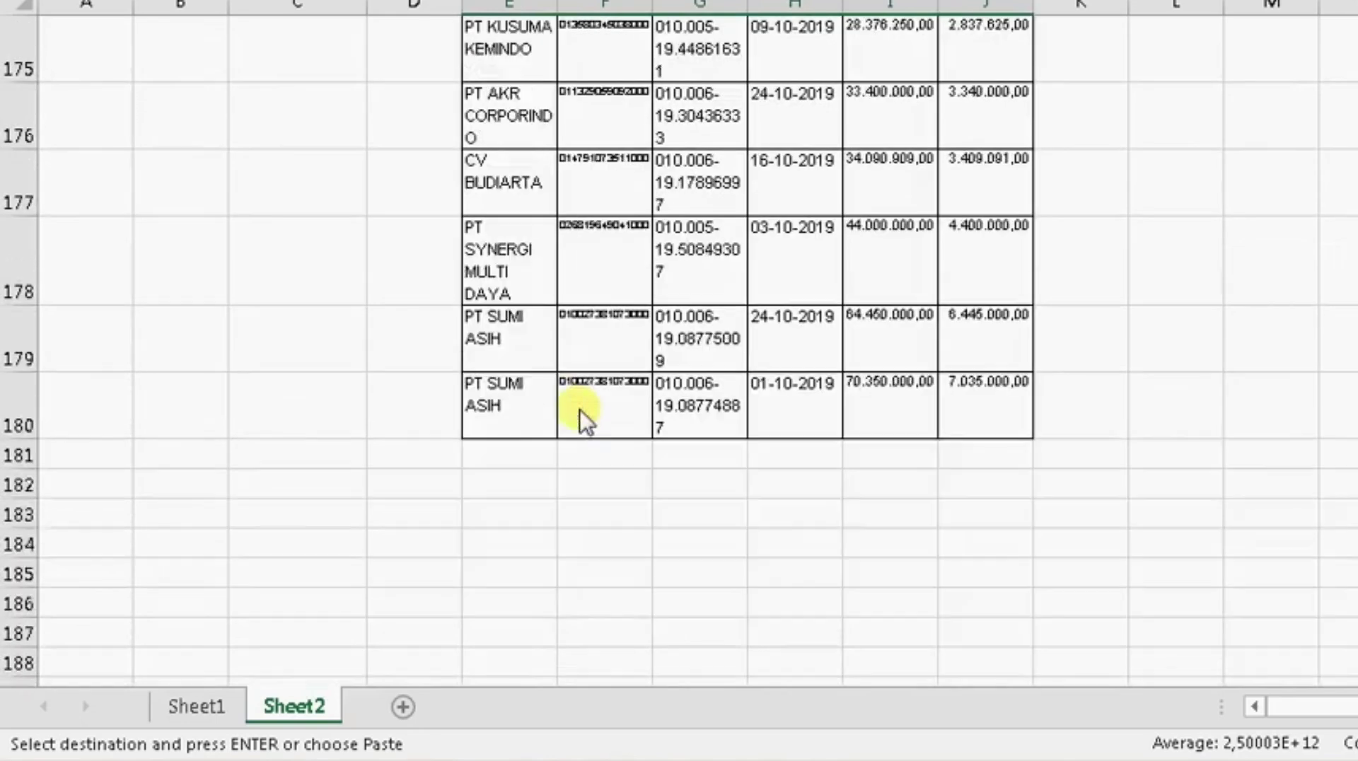
pyautogui.click(519, 487)
pyautogui.press('Return')
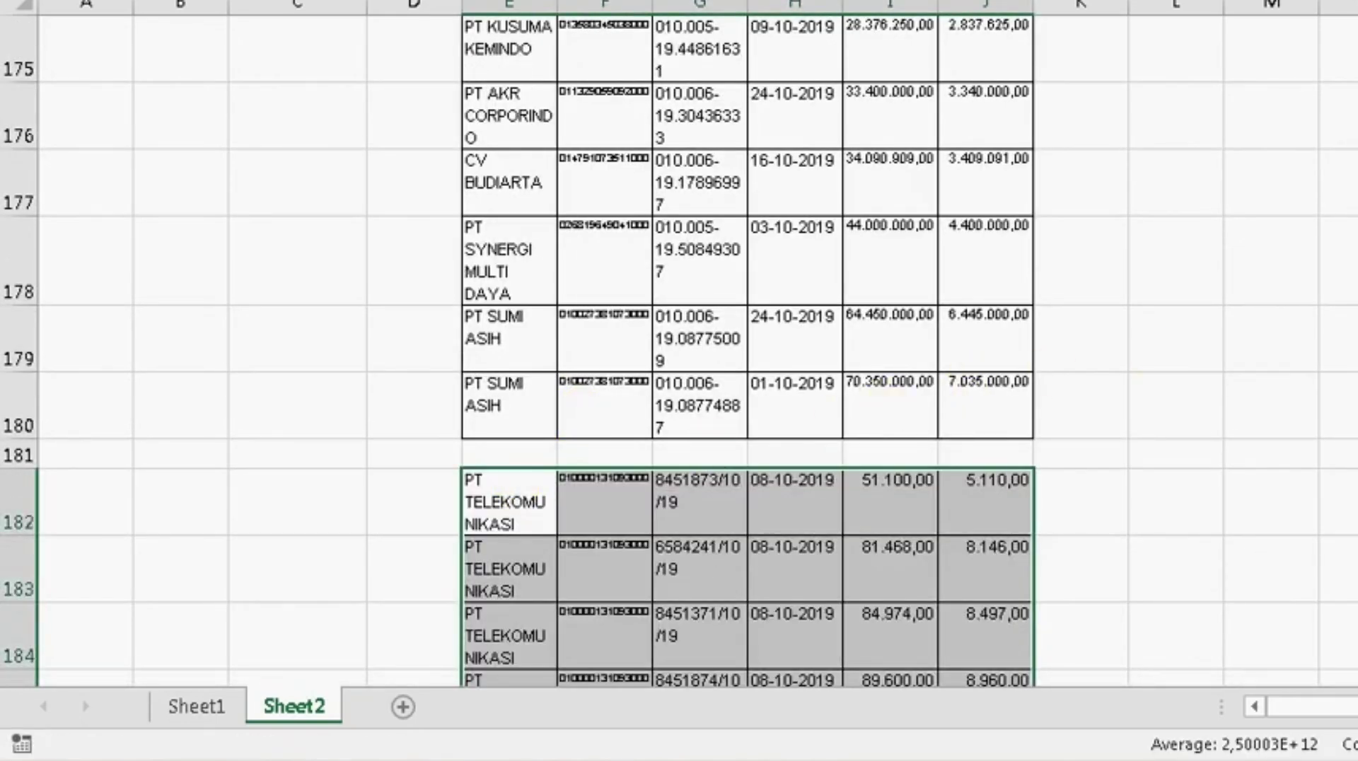
# Step: Re-sort E2:J180 by column J in ascending order to close the blank rows above the SPT invoices
pyautogui.scroll(20, 893, 361)
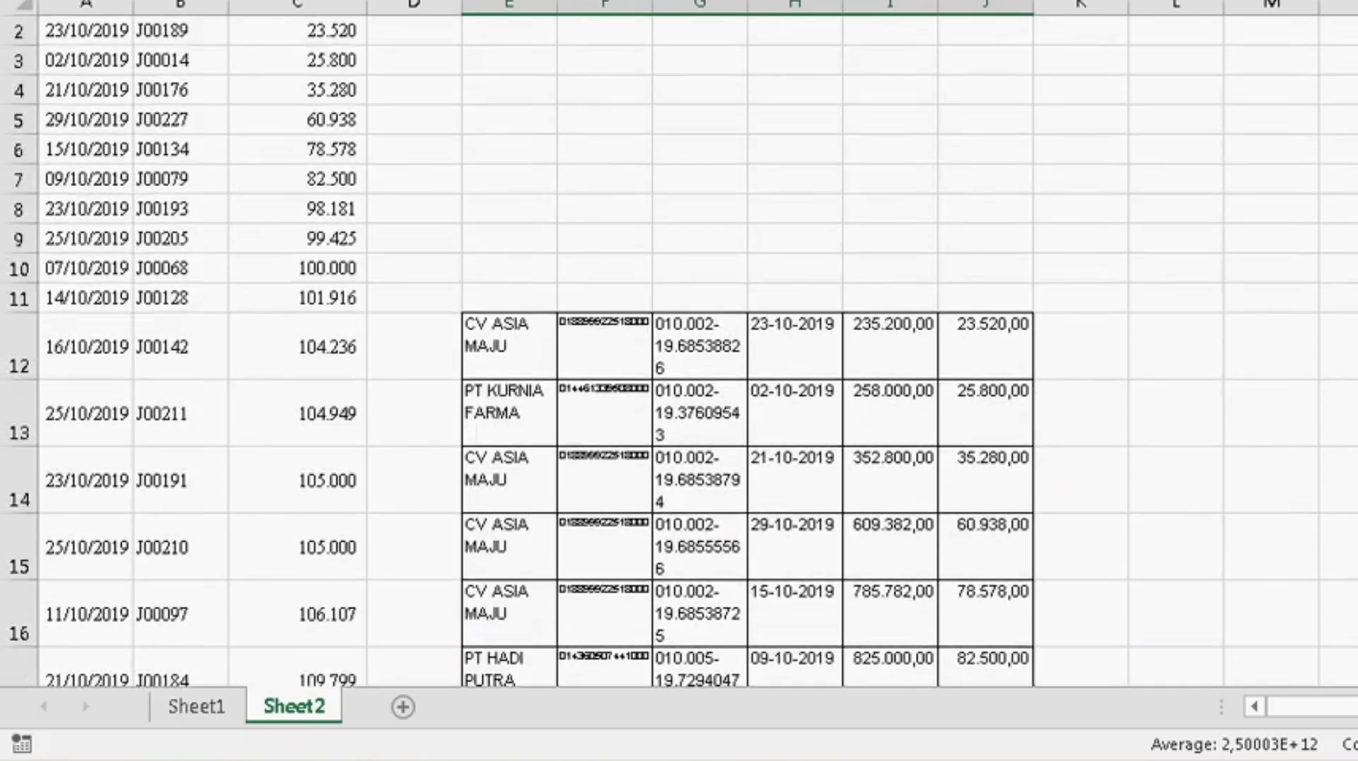
pyautogui.click(514, 58)
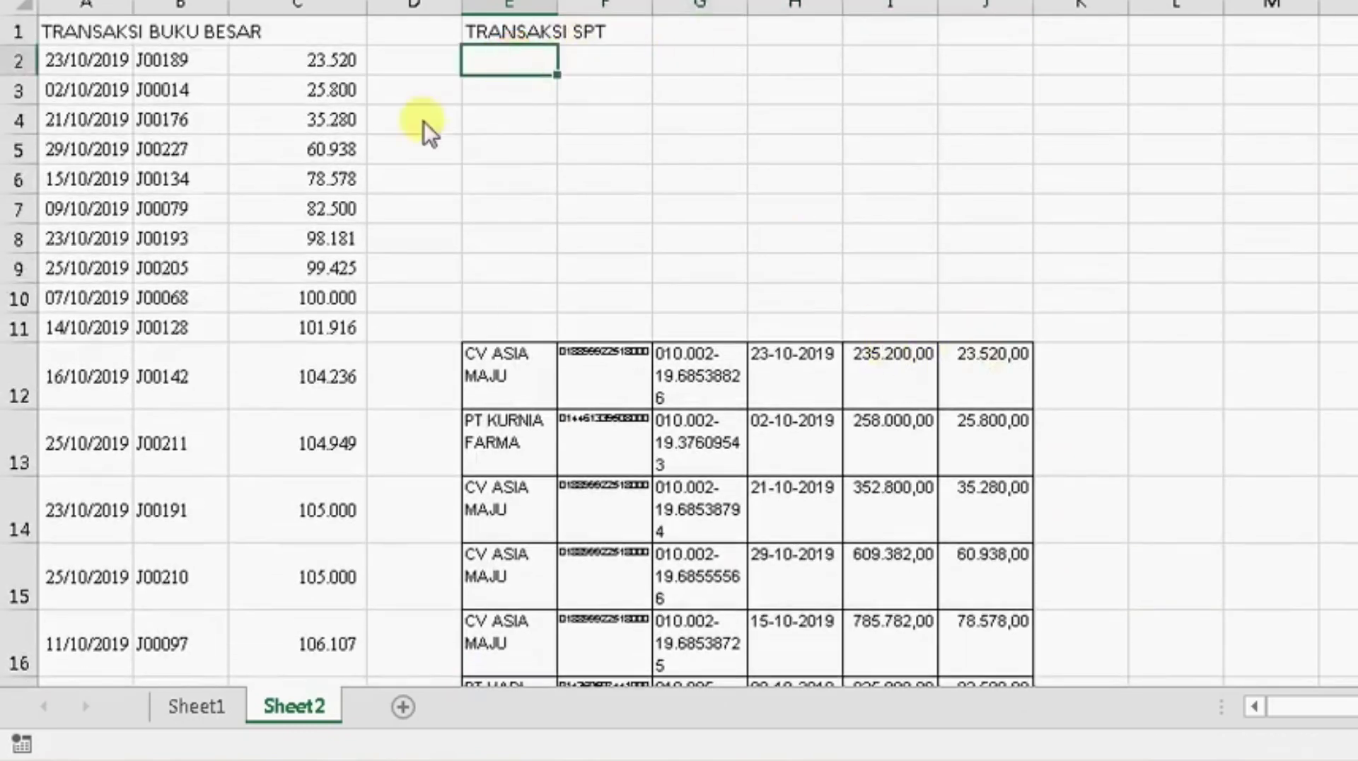
pyautogui.scroll(-20, 866, 358)
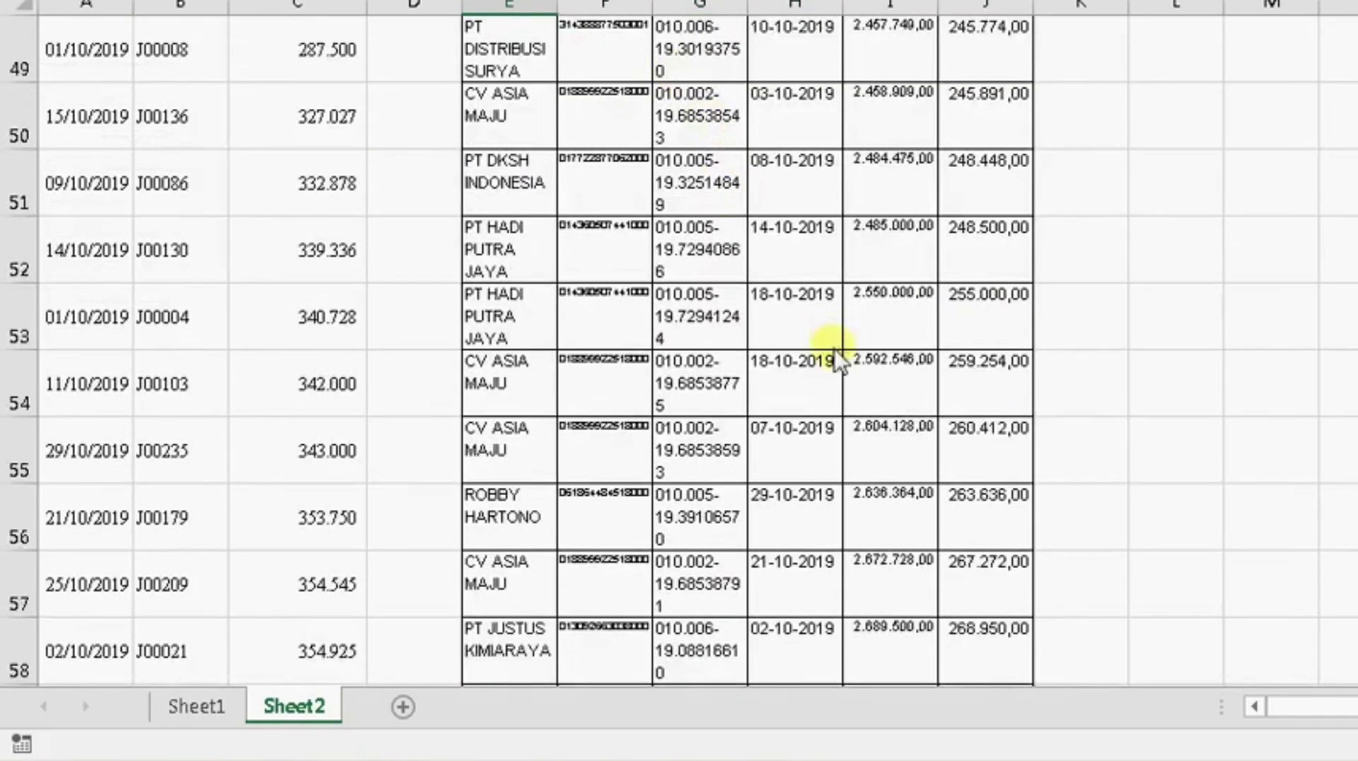
pyautogui.scroll(-20, 866, 358)
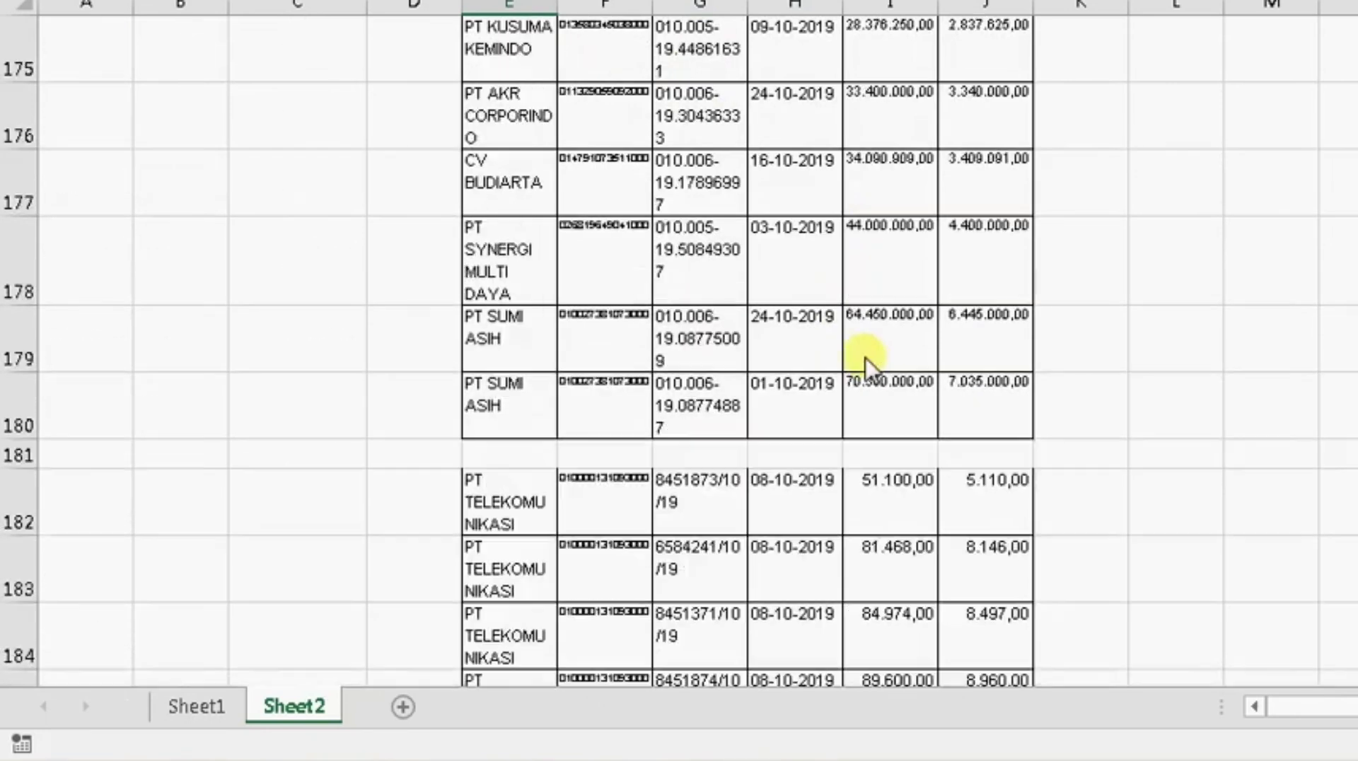
pyautogui.scroll(3, 866, 358)
pyautogui.scroll(-1, 875, 372)
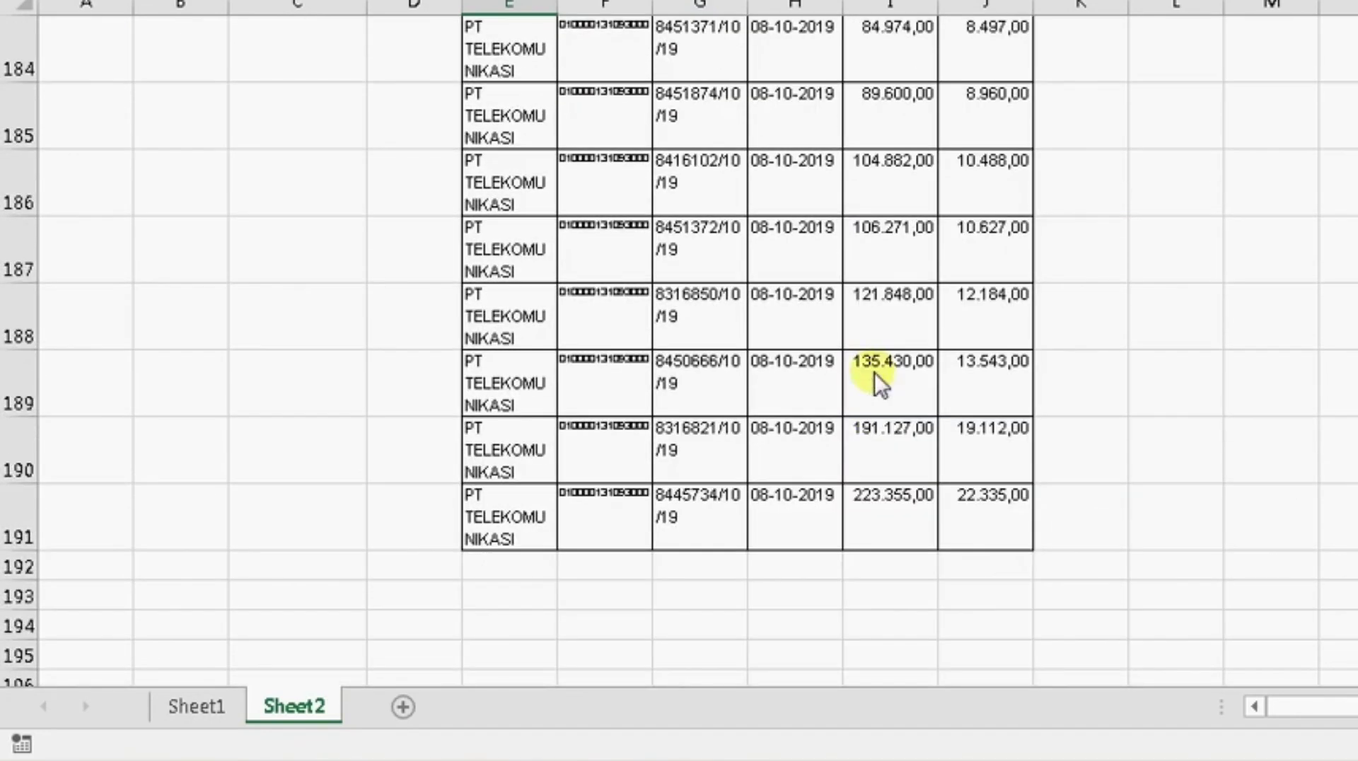
pyautogui.scroll(2, 875, 372)
pyautogui.keyDown('shift'); pyautogui.click(979, 218); pyautogui.keyUp('shift')
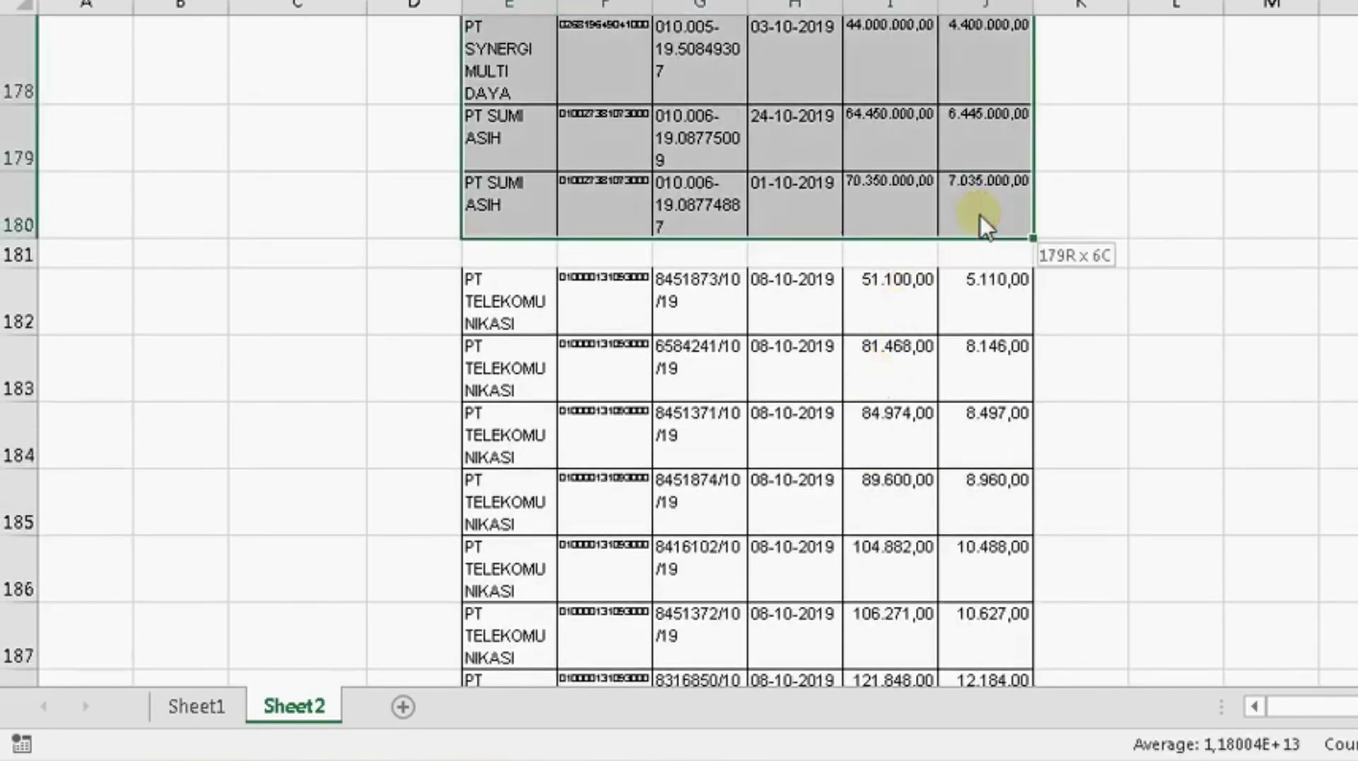
pyautogui.rightClick(725, 86)
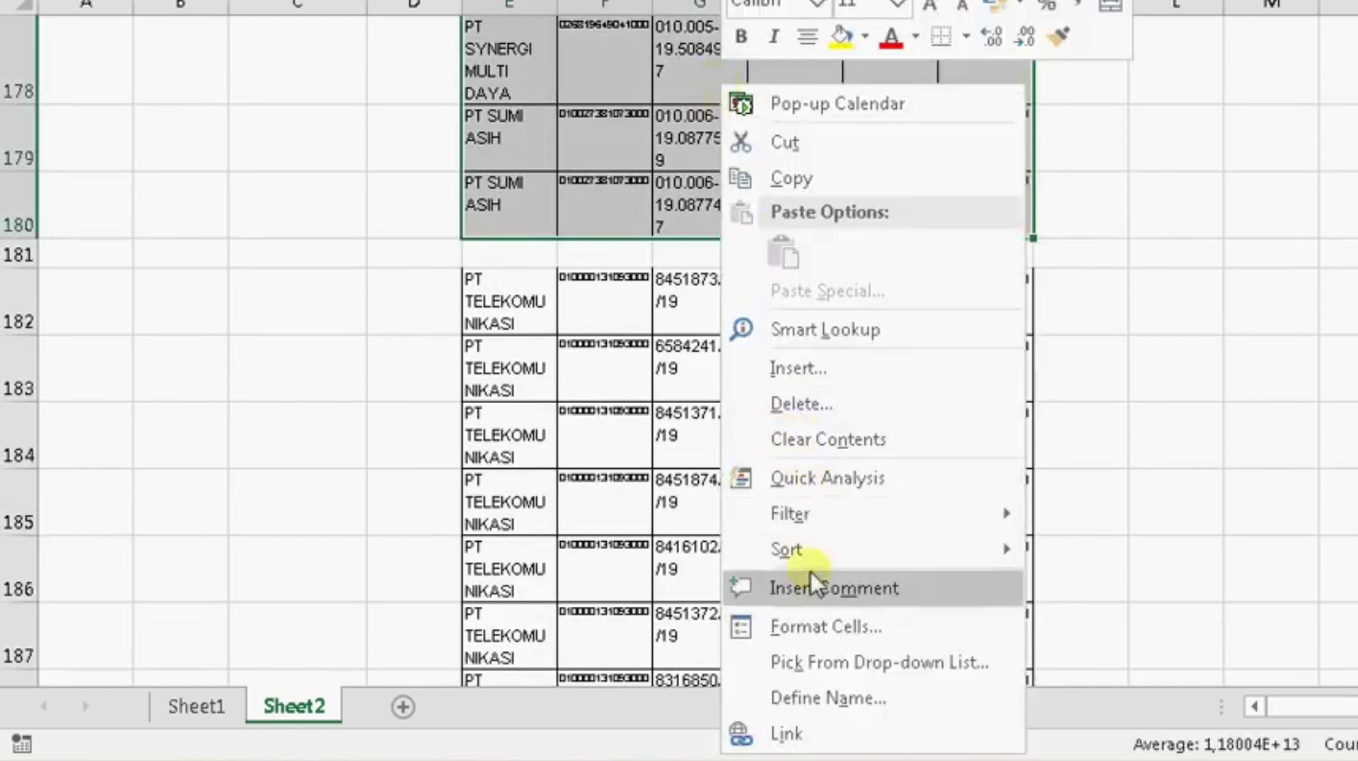
pyautogui.moveTo(1038, 553)
pyautogui.click(1125, 729)
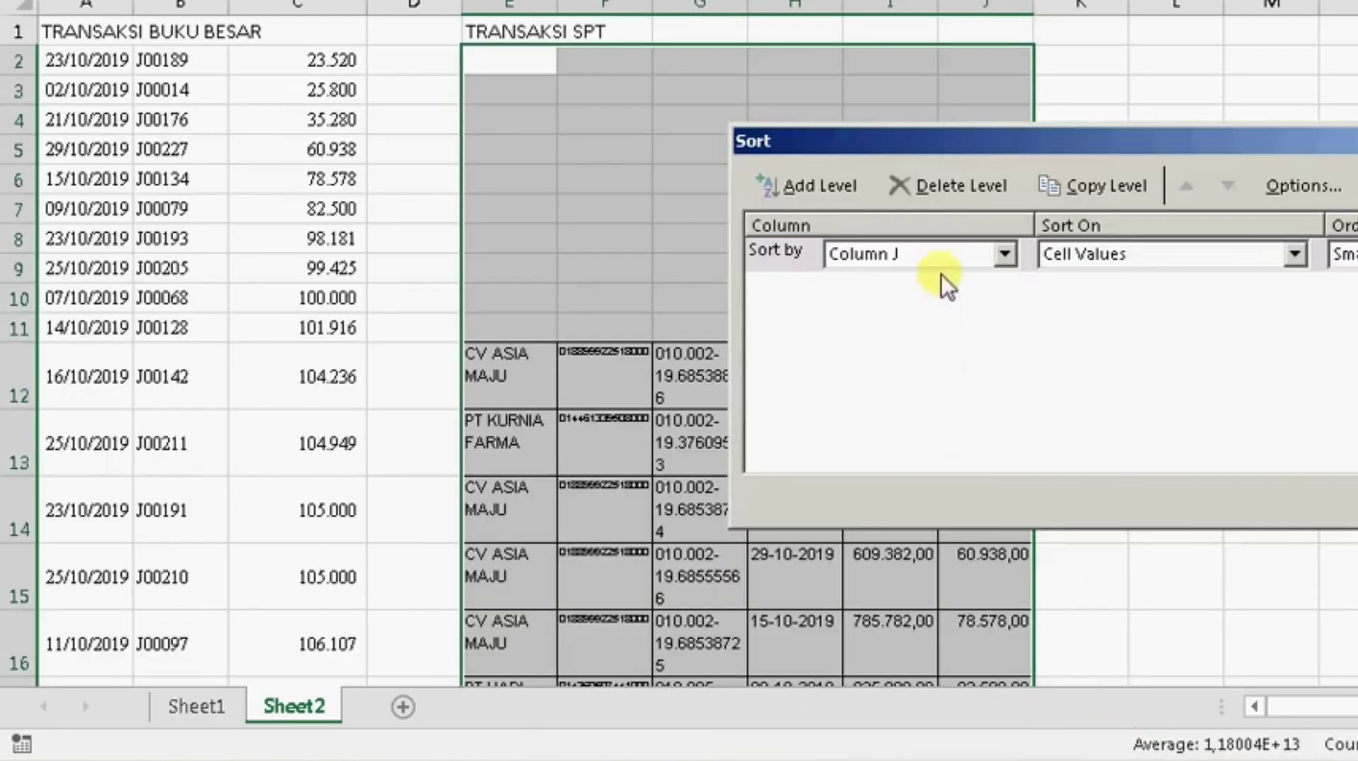
pyautogui.press('Return')
pyautogui.click(1116, 282)
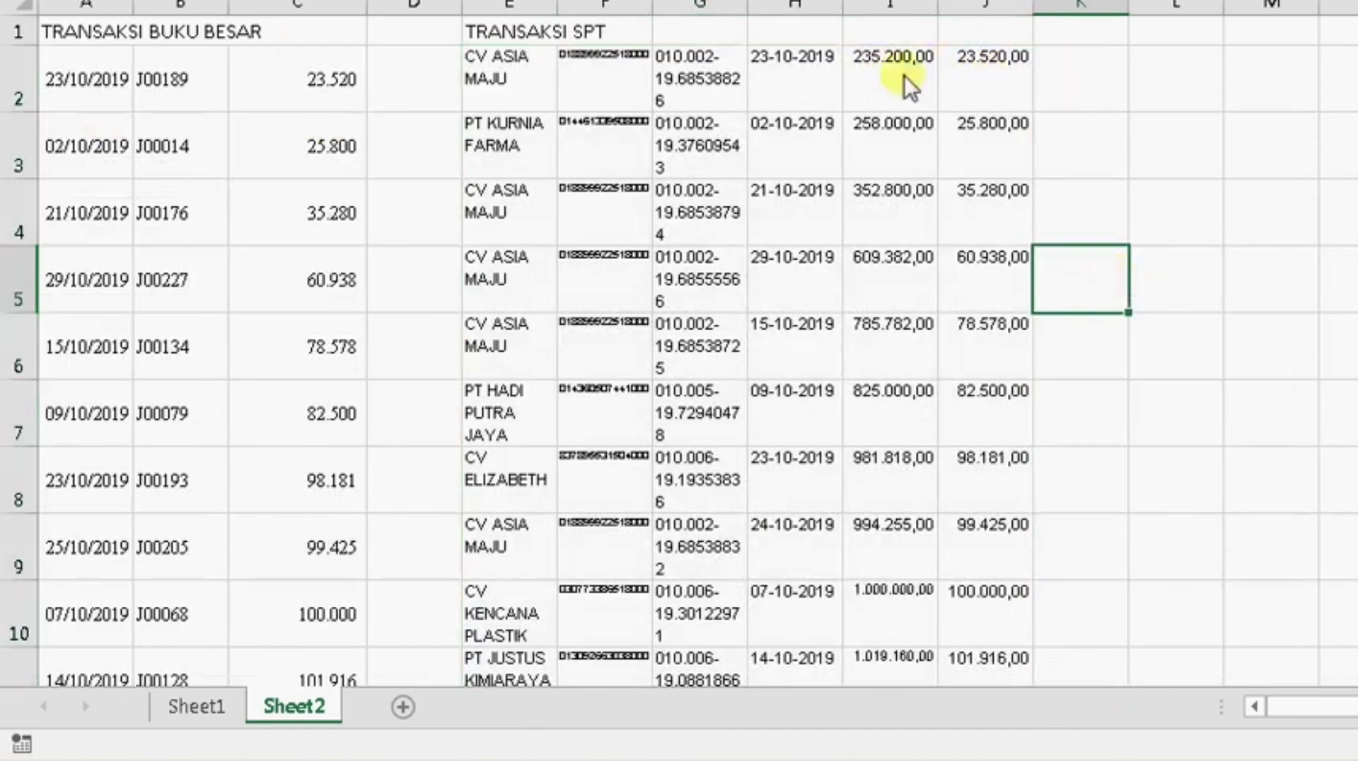
pyautogui.click(1055, 90)
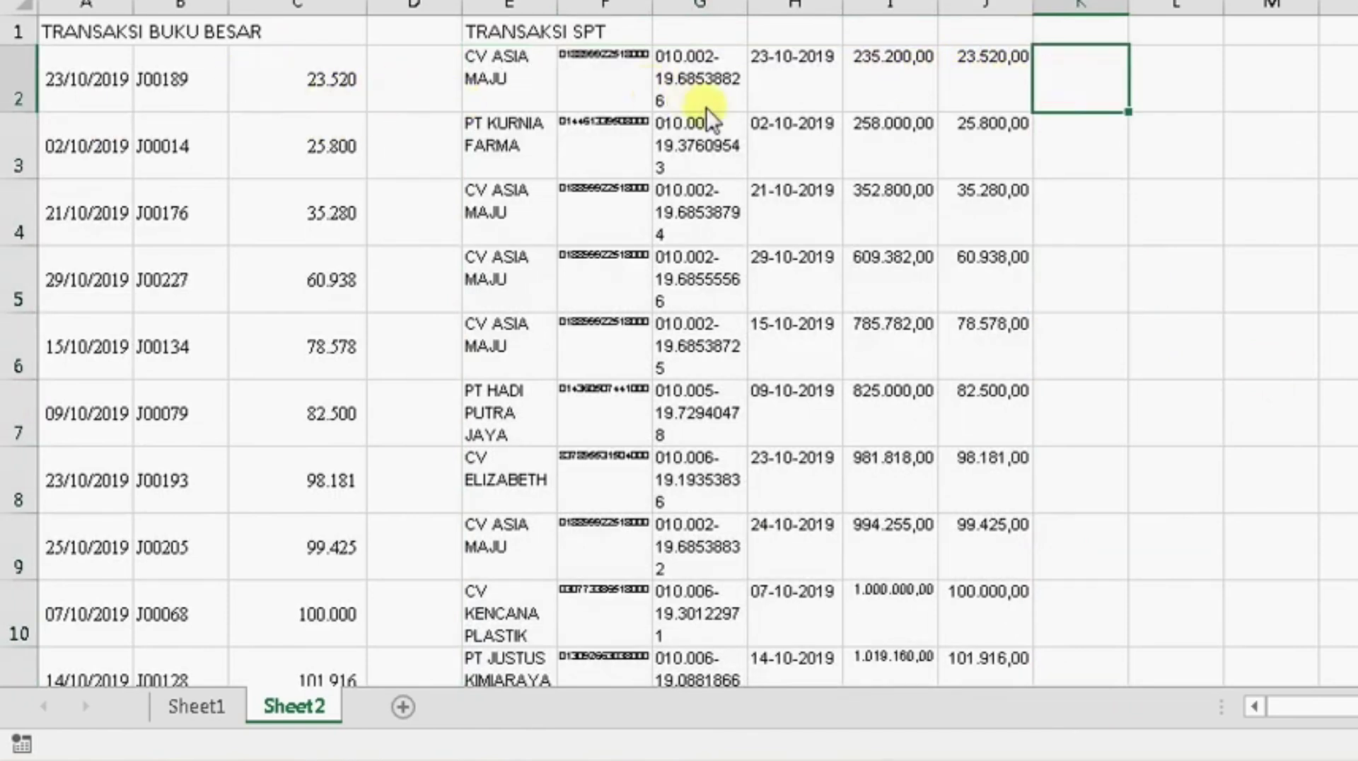
# Step: Calculate the difference between ledger and SPT tax in K2 with =C2-J2 and fill the formula down column K
pyautogui.write('=')
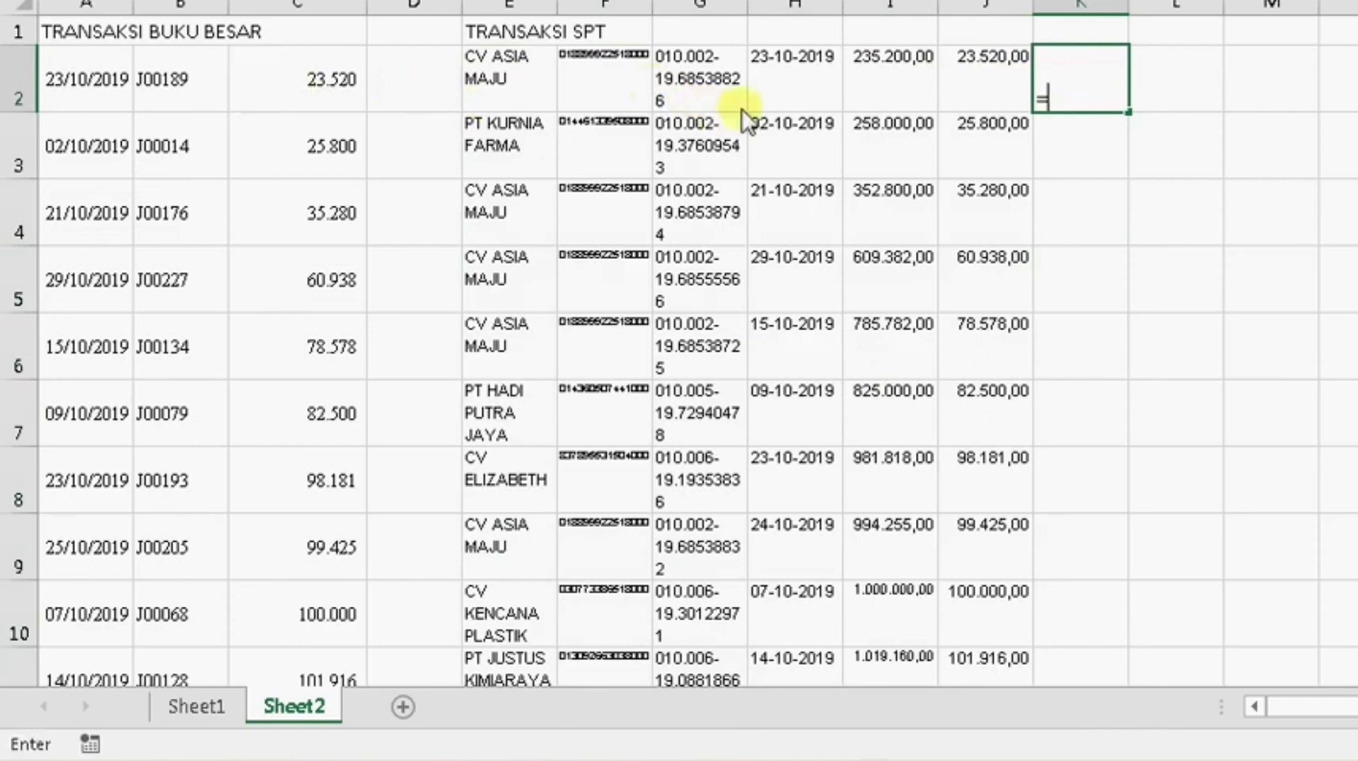
pyautogui.click(303, 90)
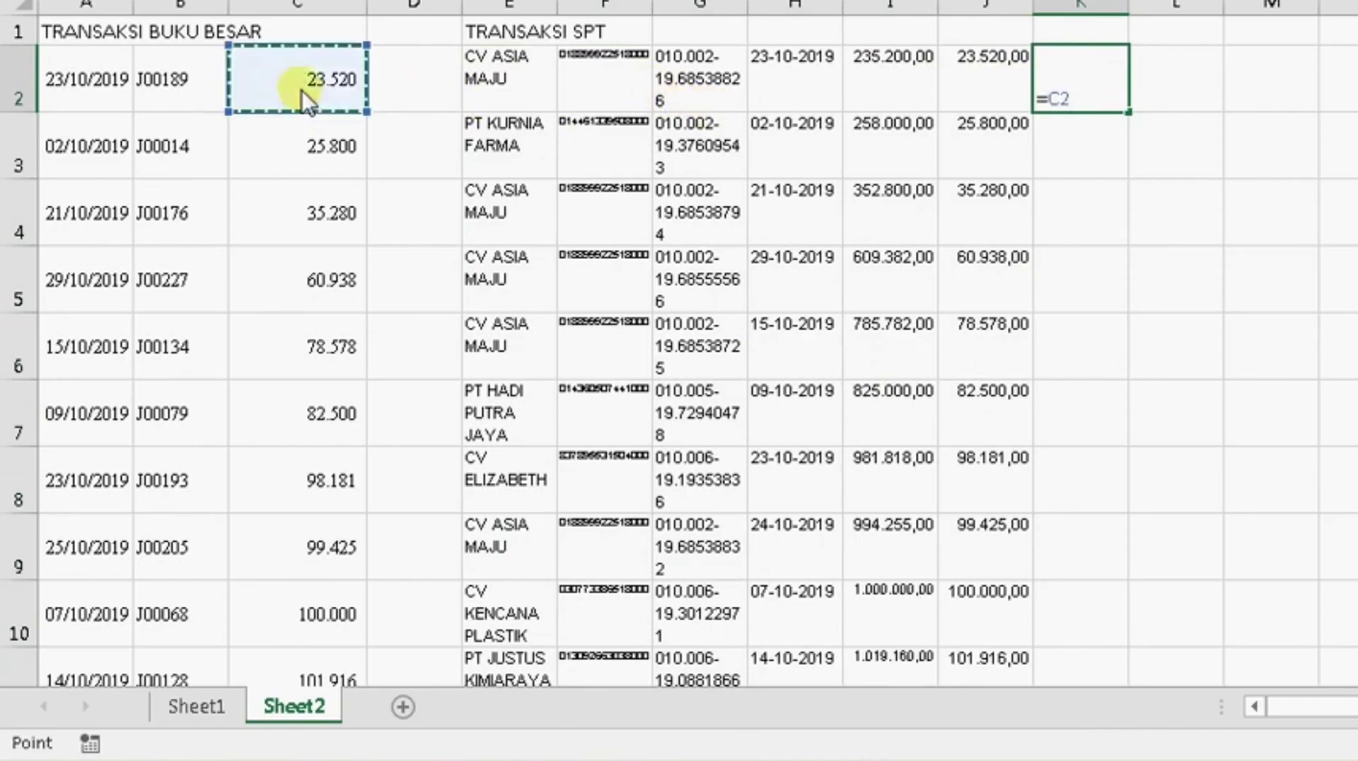
pyautogui.write('-')
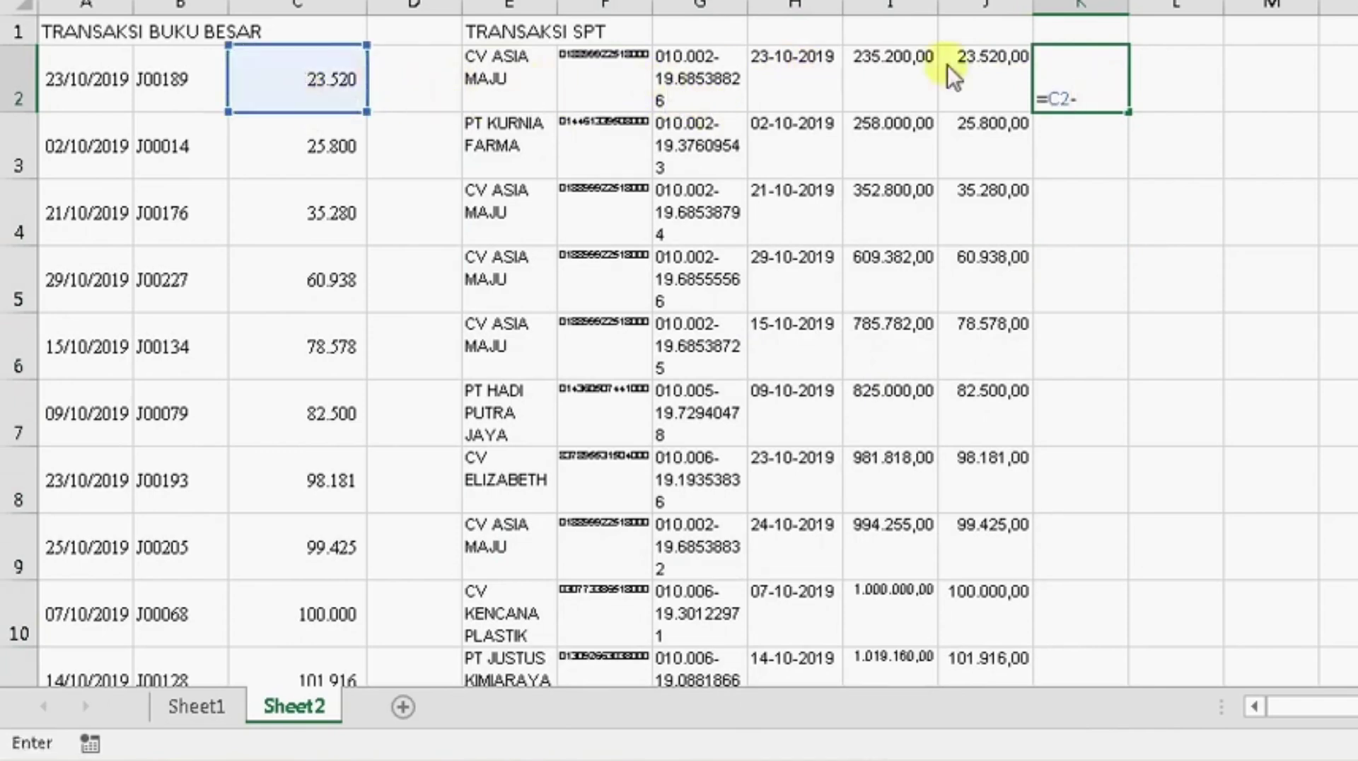
pyautogui.click(1019, 65)
pyautogui.press('Return')
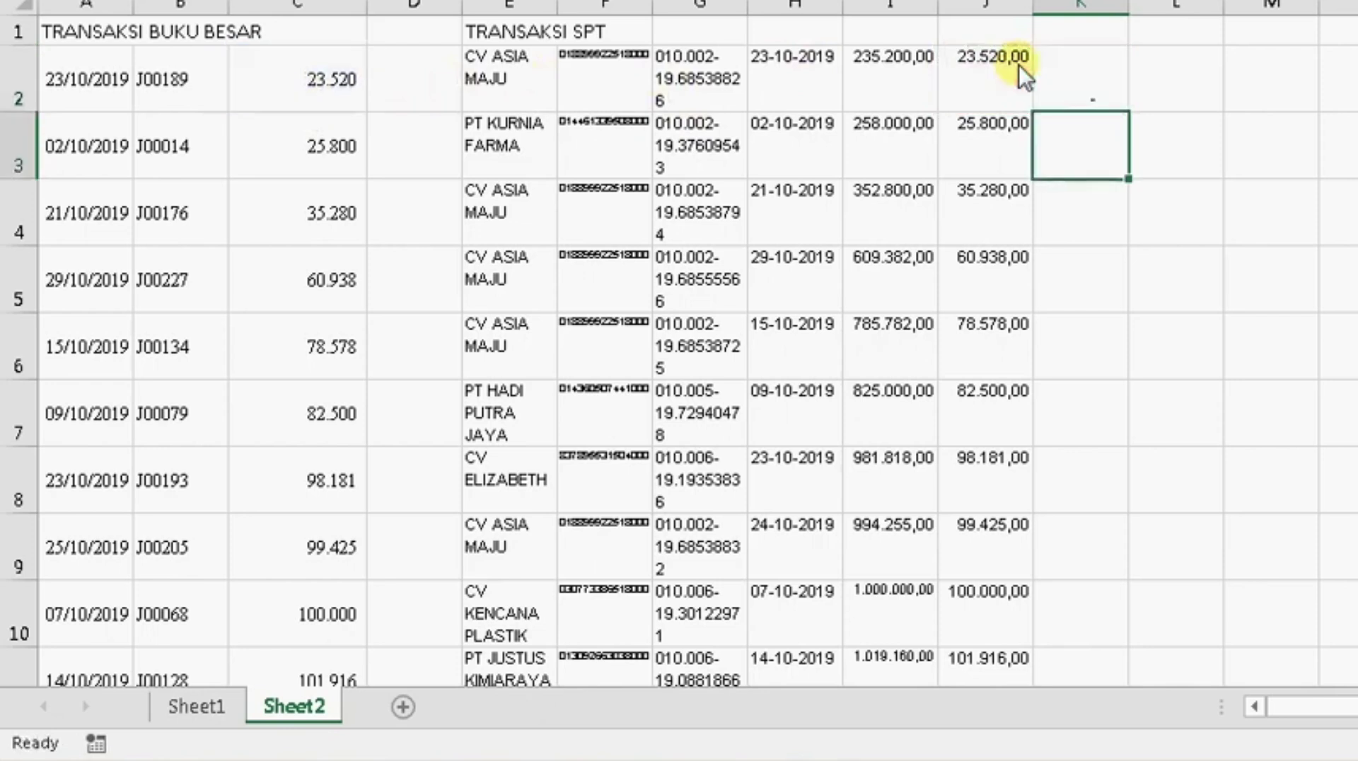
pyautogui.click(1035, 61)
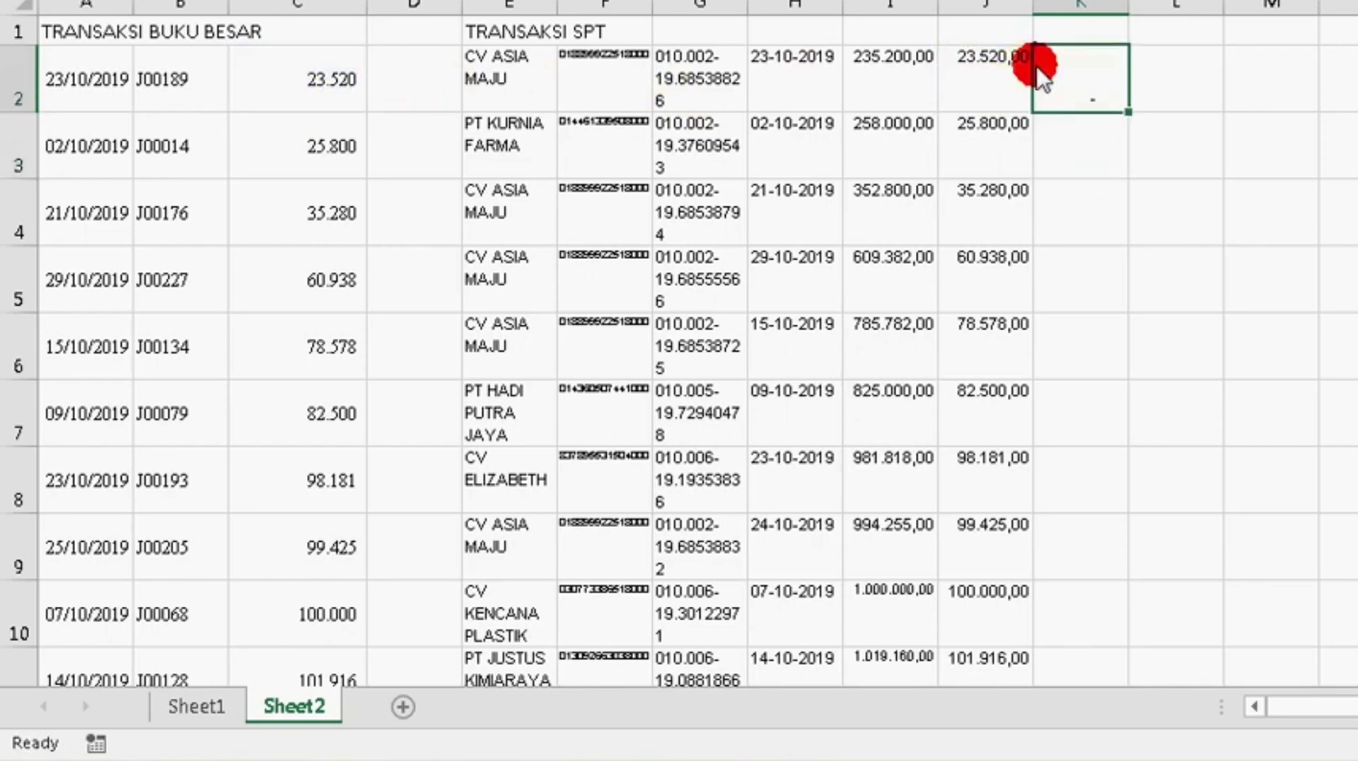
pyautogui.doubleClick(1135, 116)
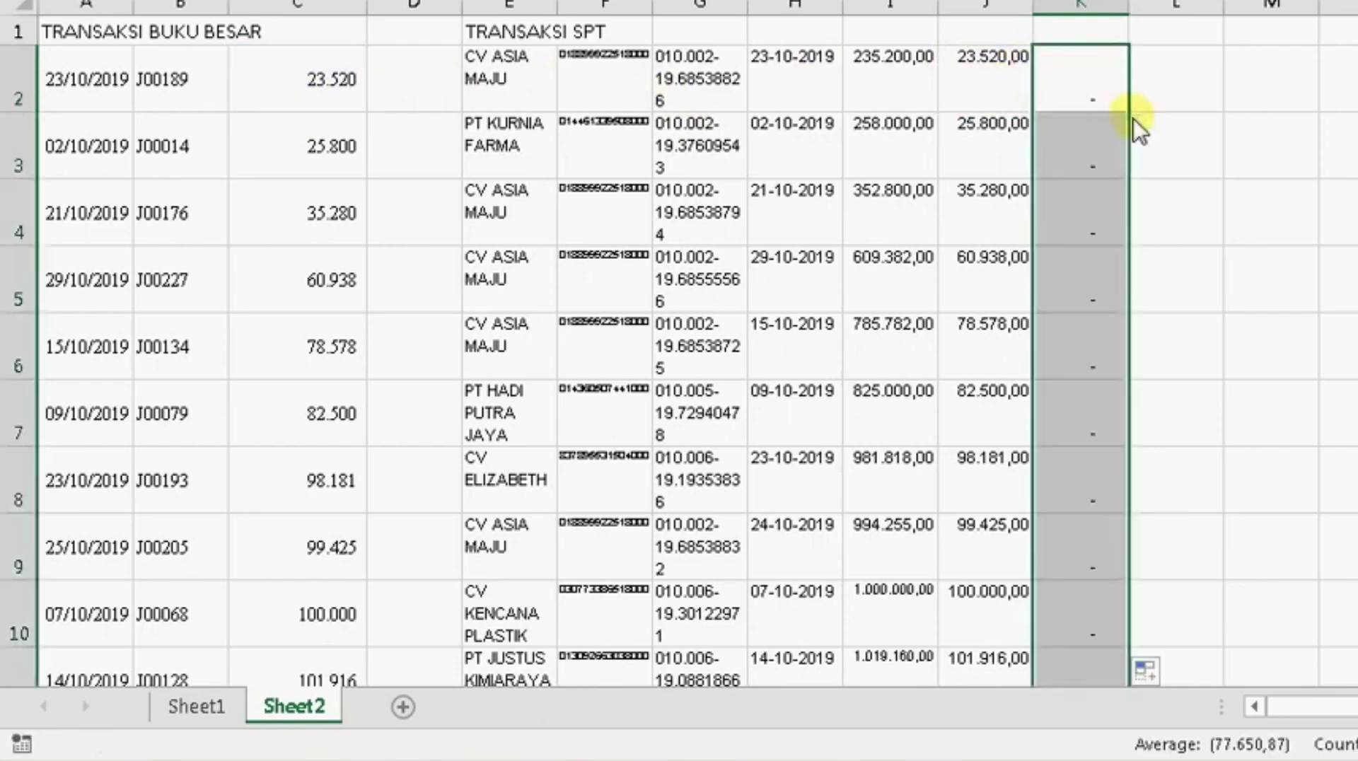
# Step: Delete the matched transactions in rows 2 to 21 and widen column K to fit its values
pyautogui.click(18, 74)
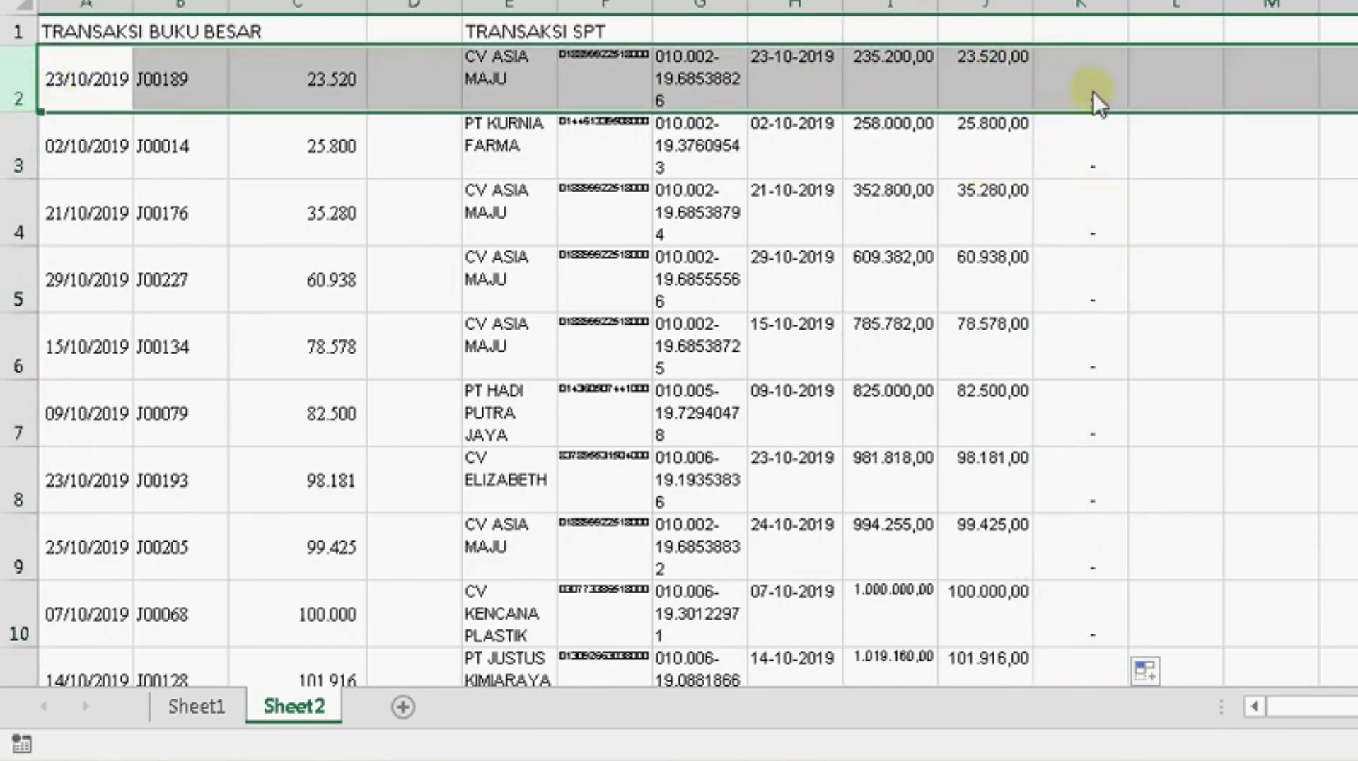
pyautogui.scroll(-5, 1094, 92)
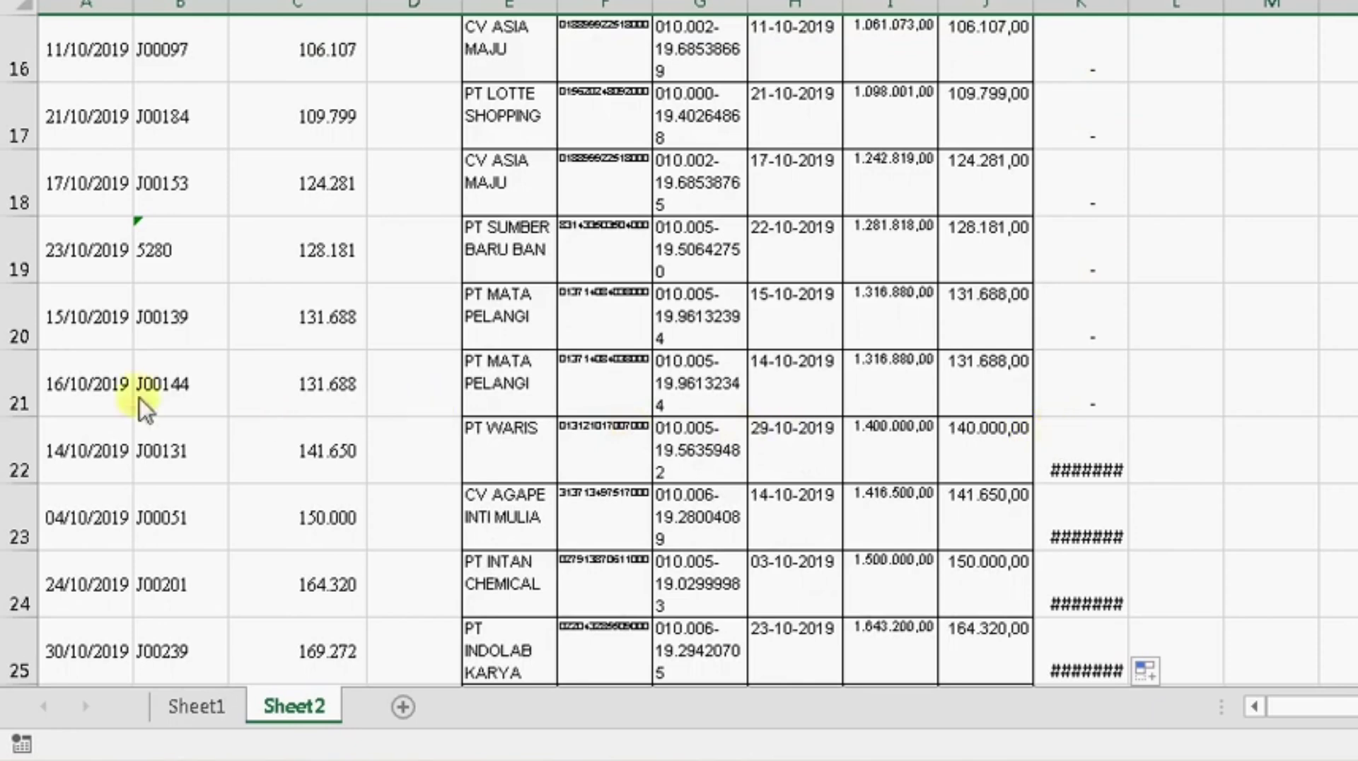
pyautogui.keyDown('shift'); pyautogui.click(31, 389); pyautogui.keyUp('shift')
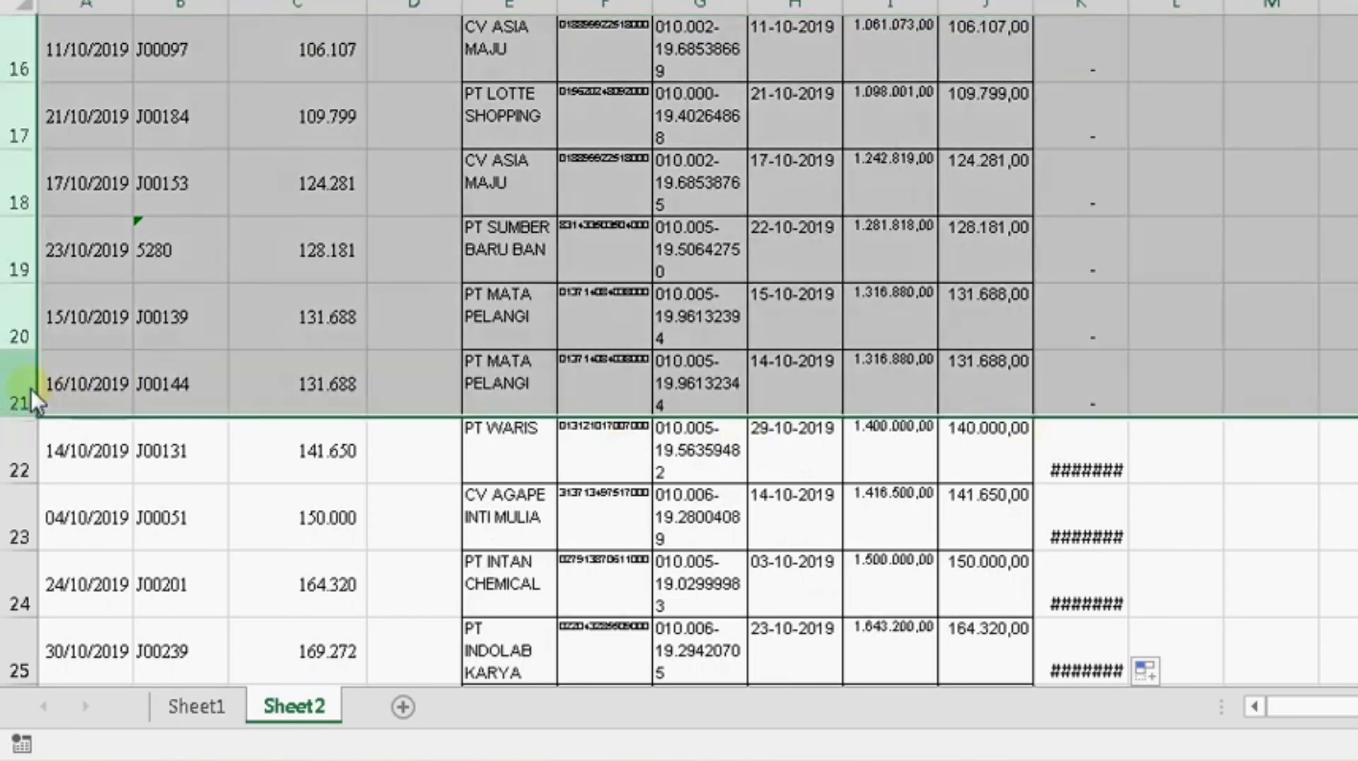
pyautogui.rightClick(36, 198)
pyautogui.click(79, 437)
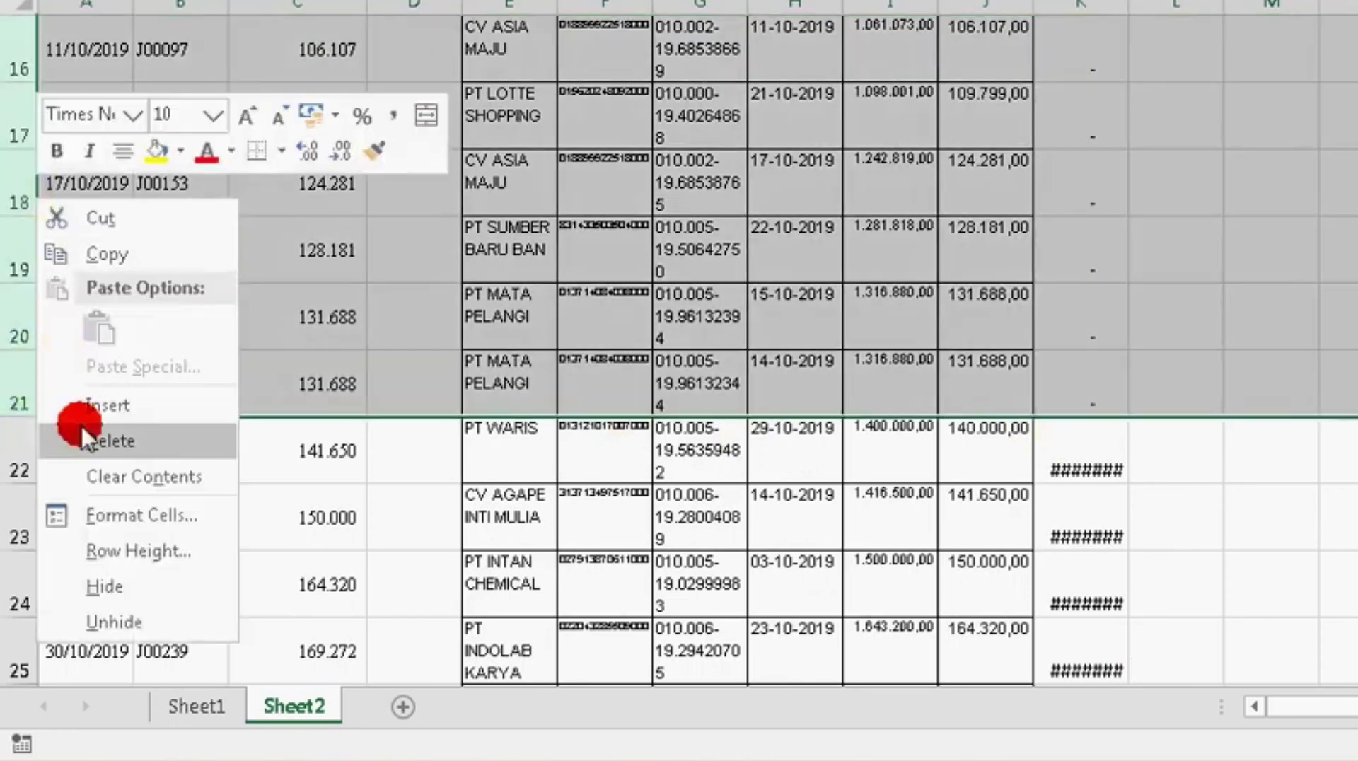
pyautogui.doubleClick(1128, 6)
pyautogui.click(1098, 114)
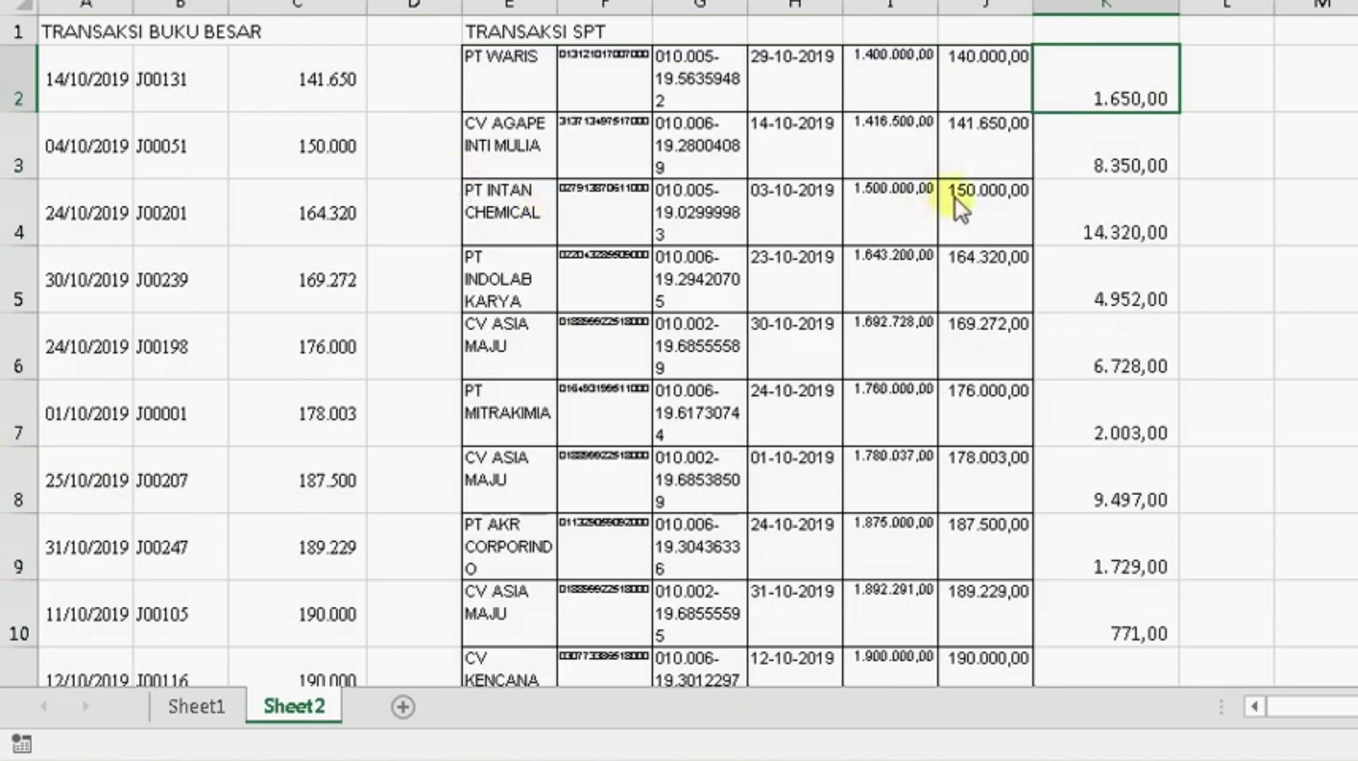
# Step: Clear the matching 141.650 transactions: ledger entry J00131 in A2:C2 and the CV AGAPE INTI MULIA invoice in E3:J3
pyautogui.click(1006, 158)
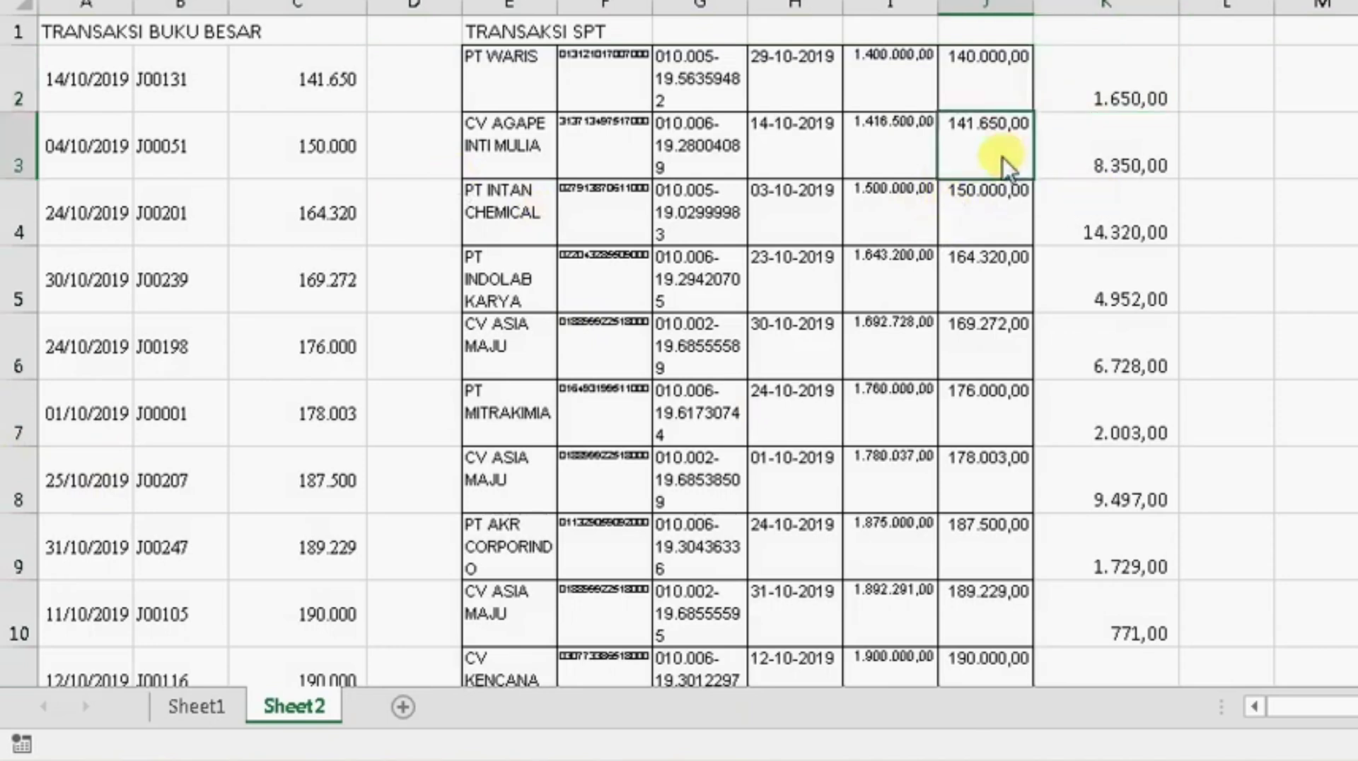
pyautogui.moveTo(504, 61); pyautogui.dragTo(961, 55)
pyautogui.moveTo(327, 77); pyautogui.dragTo(94, 67)
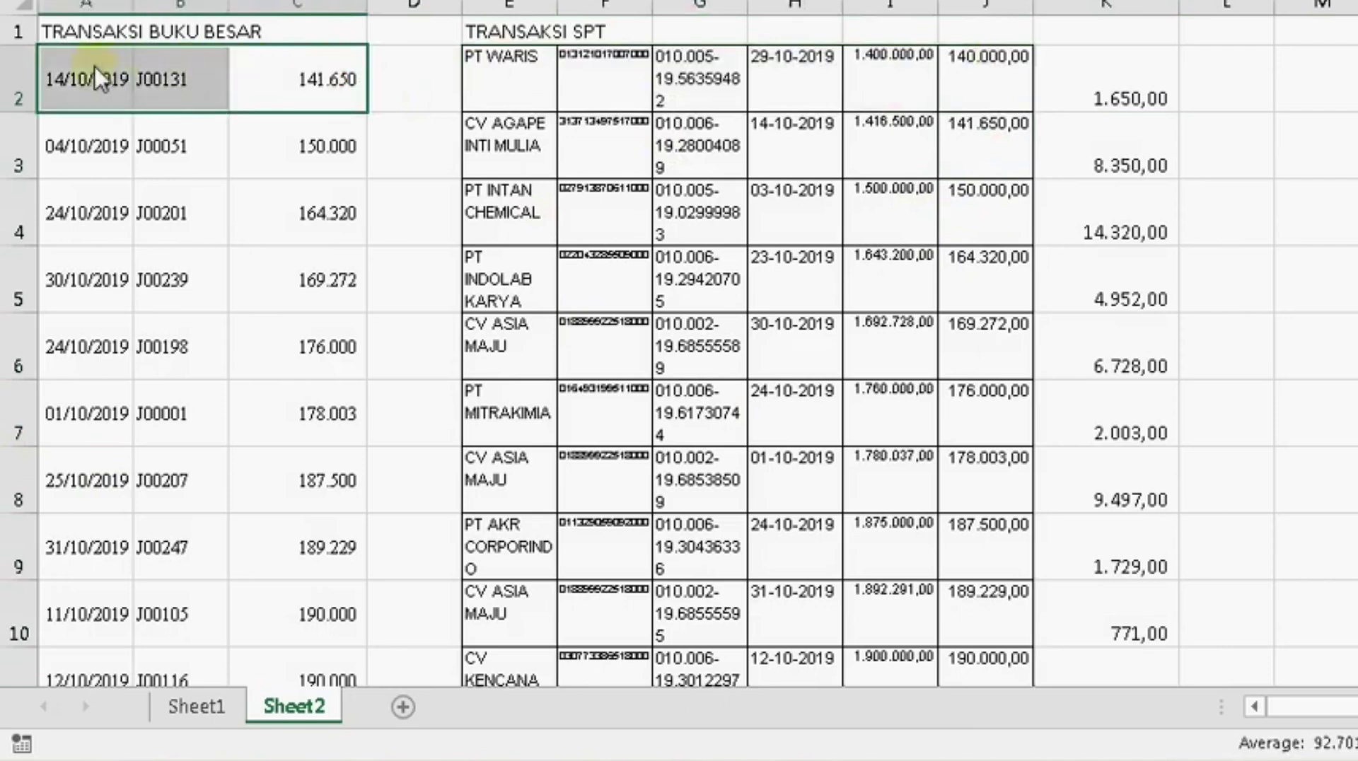
pyautogui.moveTo(999, 160); pyautogui.dragTo(468, 164)
pyautogui.moveTo(332, 99); pyautogui.dragTo(104, 98)
pyautogui.press('Delete')
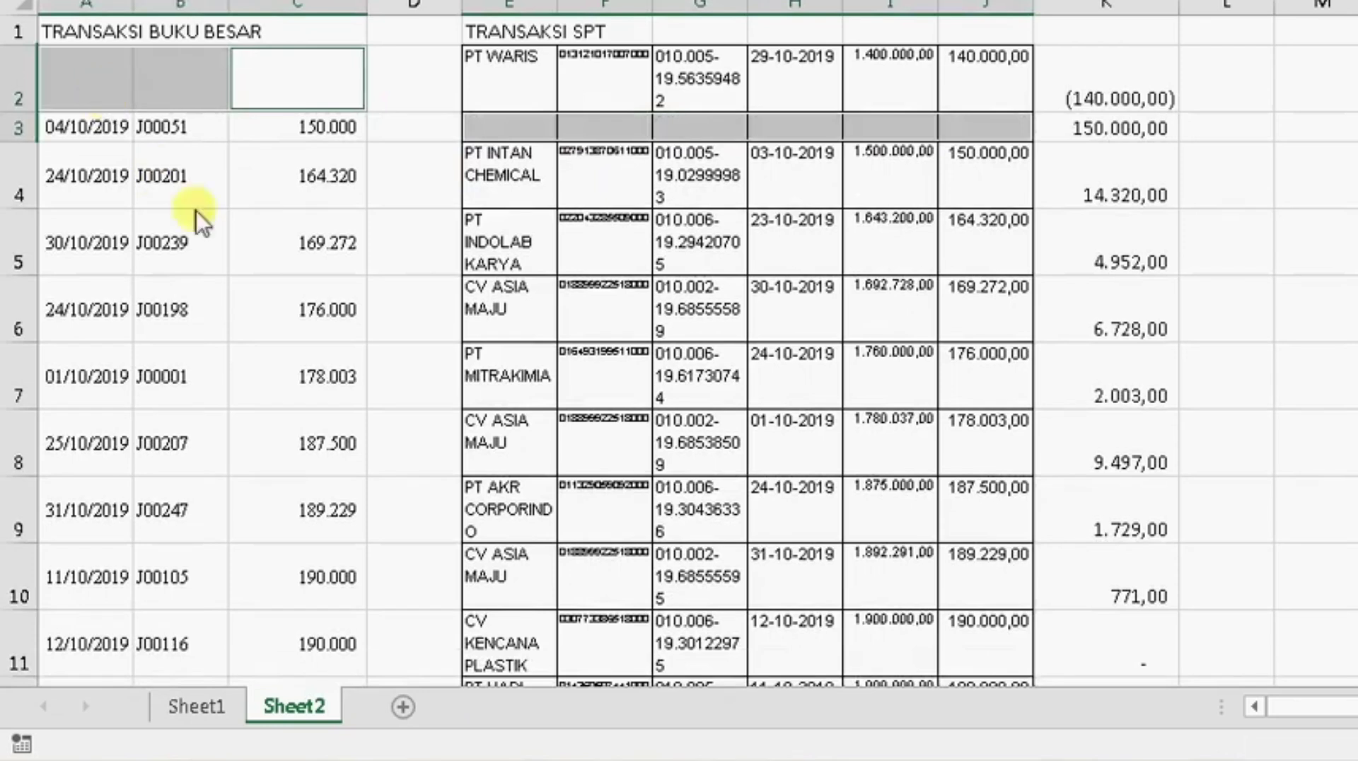
# Step: Sort the SPT invoices in E3:J150 by column J, smallest to largest, to close the blank row
pyautogui.click(349, 240)
pyautogui.click(501, 128)
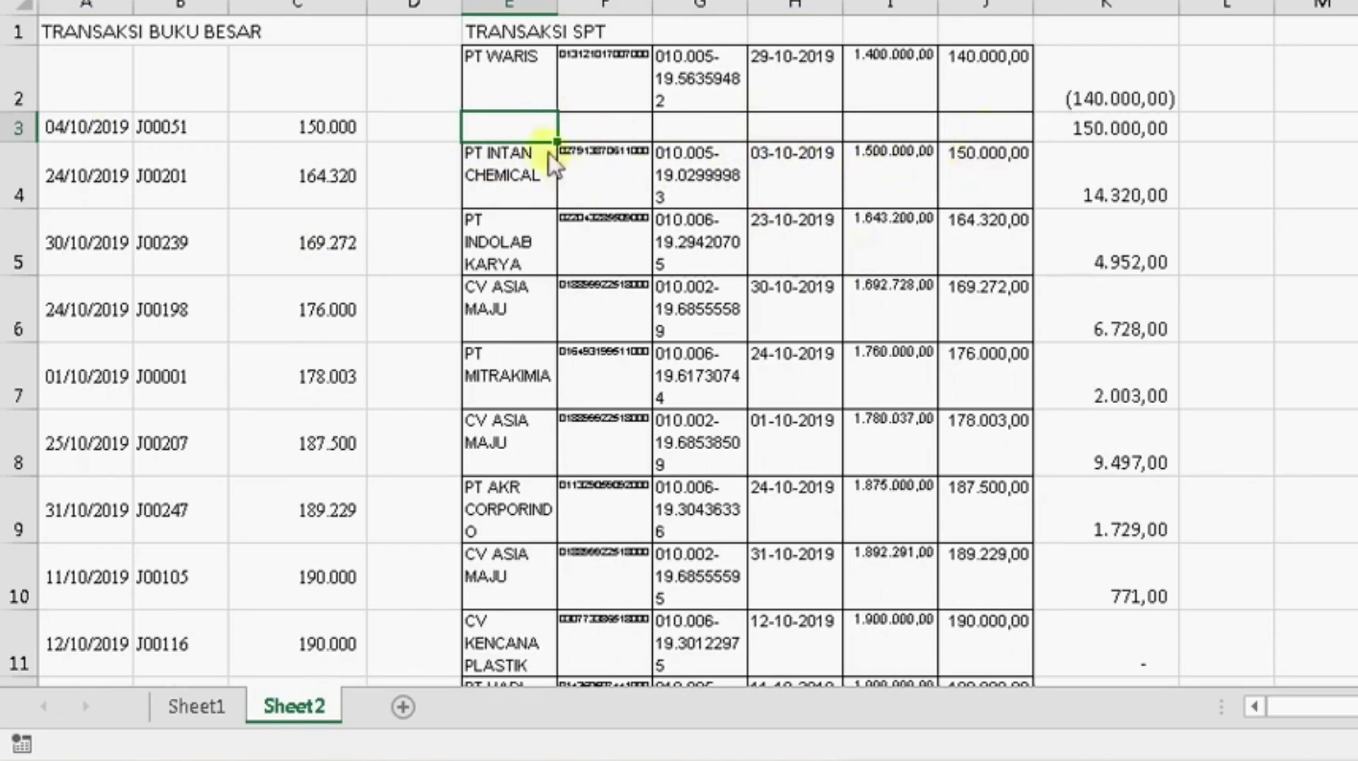
pyautogui.scroll(-20, 962, 440)
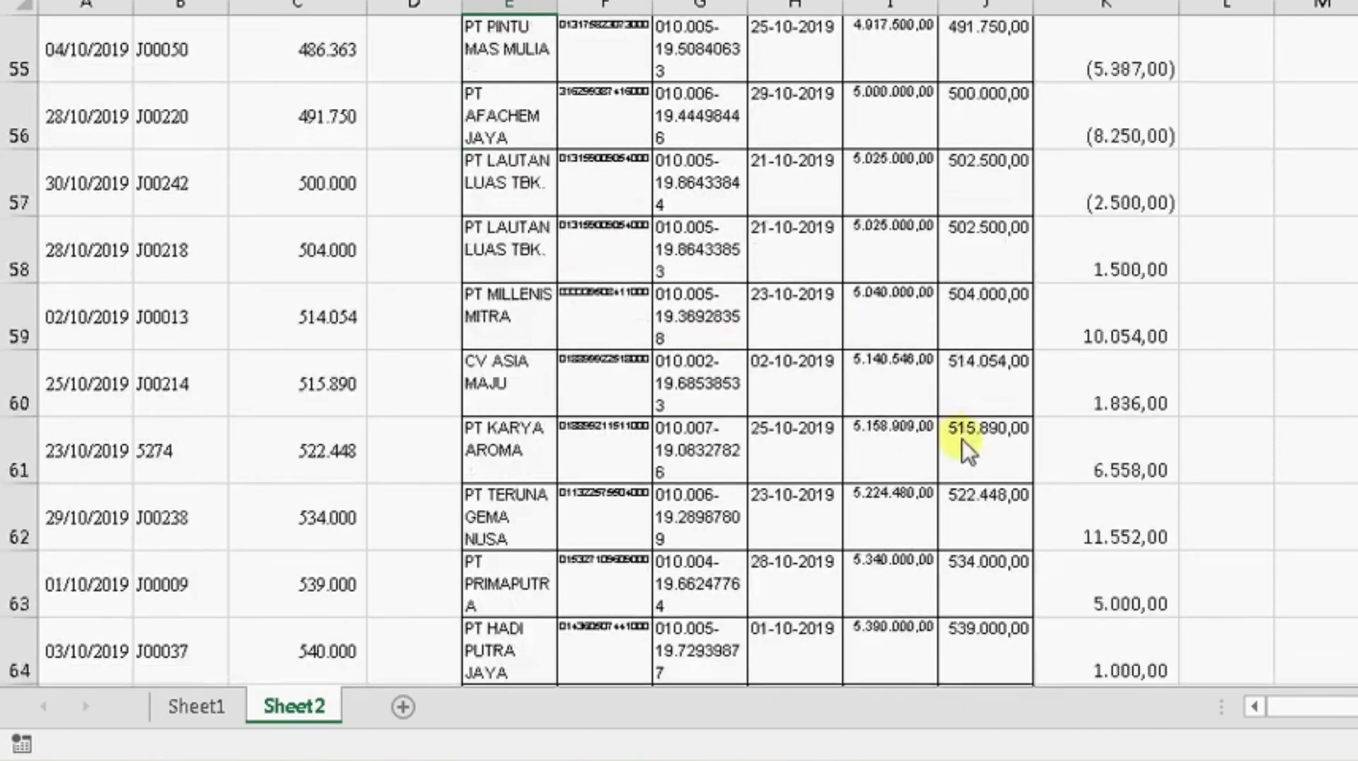
pyautogui.scroll(-18, 963, 440)
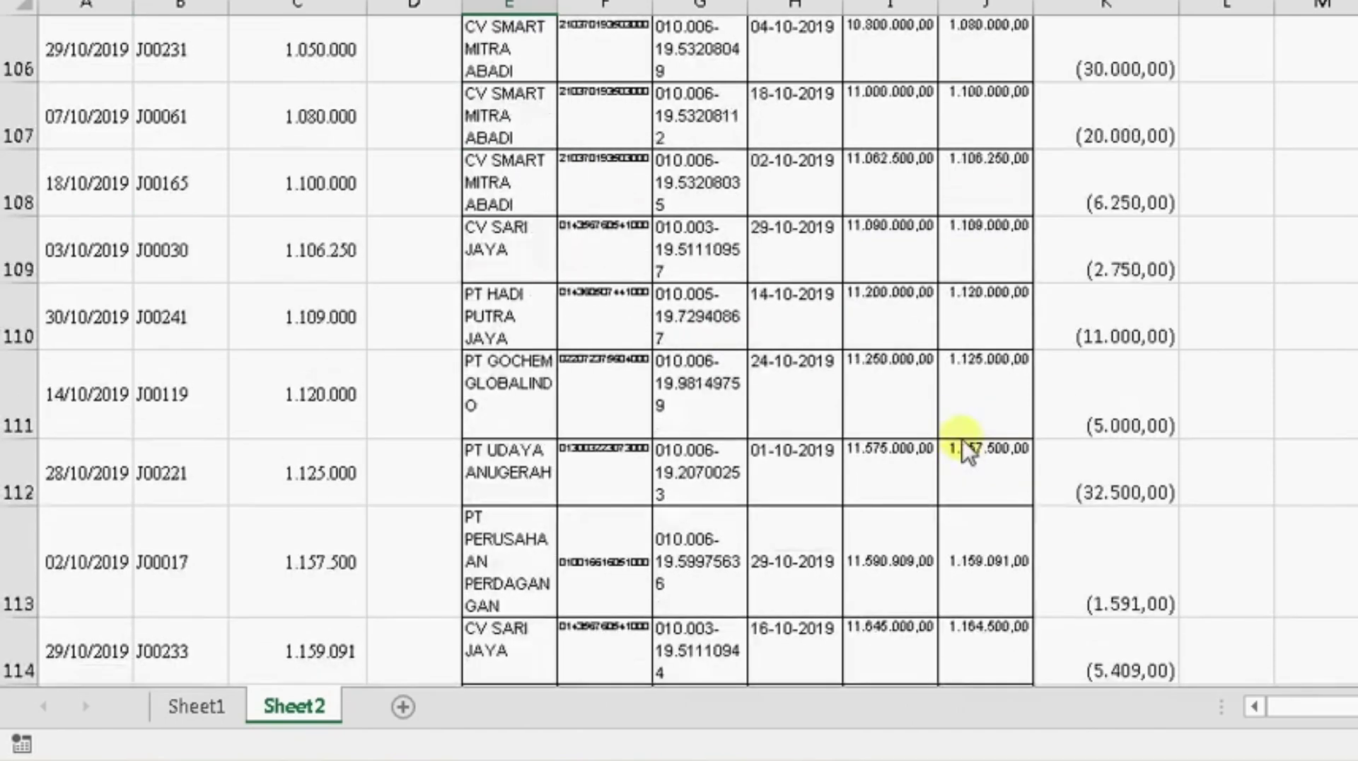
pyautogui.scroll(-4, 963, 440)
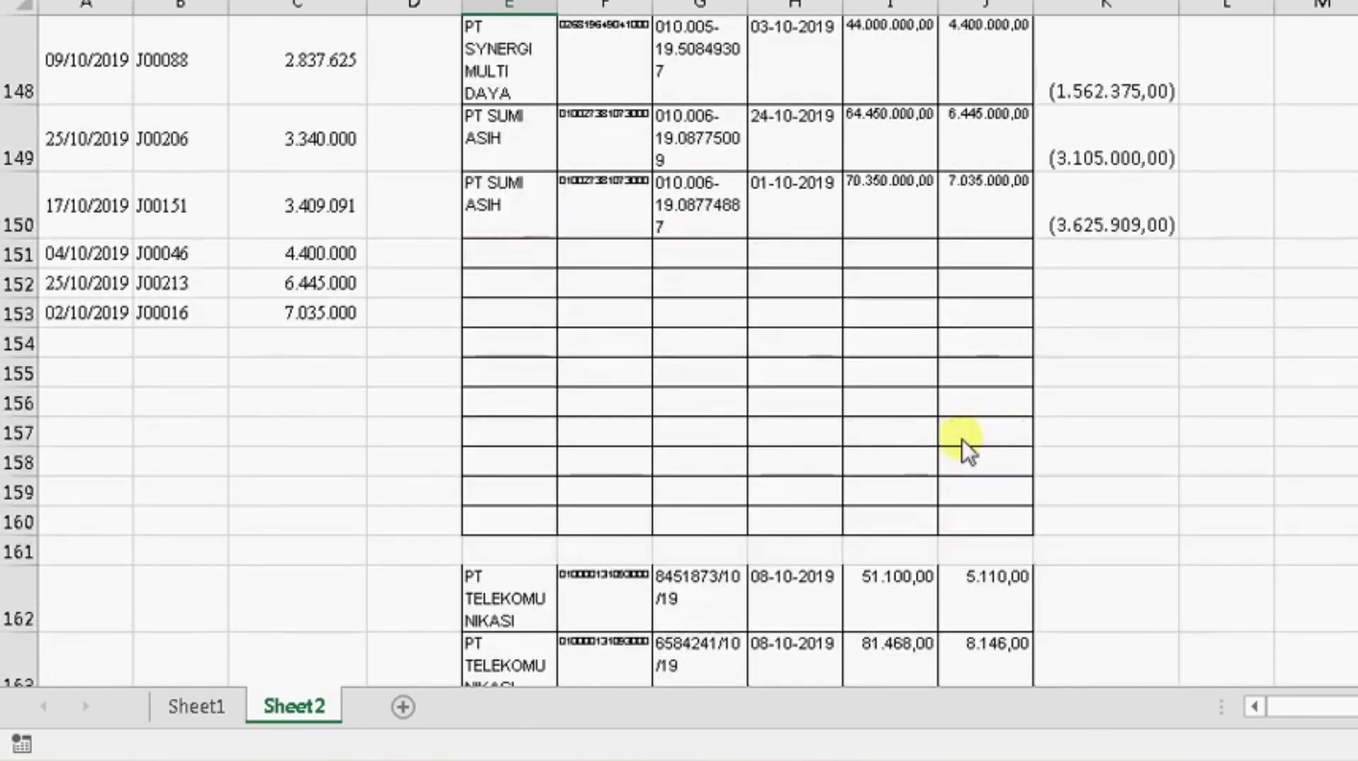
pyautogui.keyDown('shift'); pyautogui.click(970, 215); pyautogui.keyUp('shift')
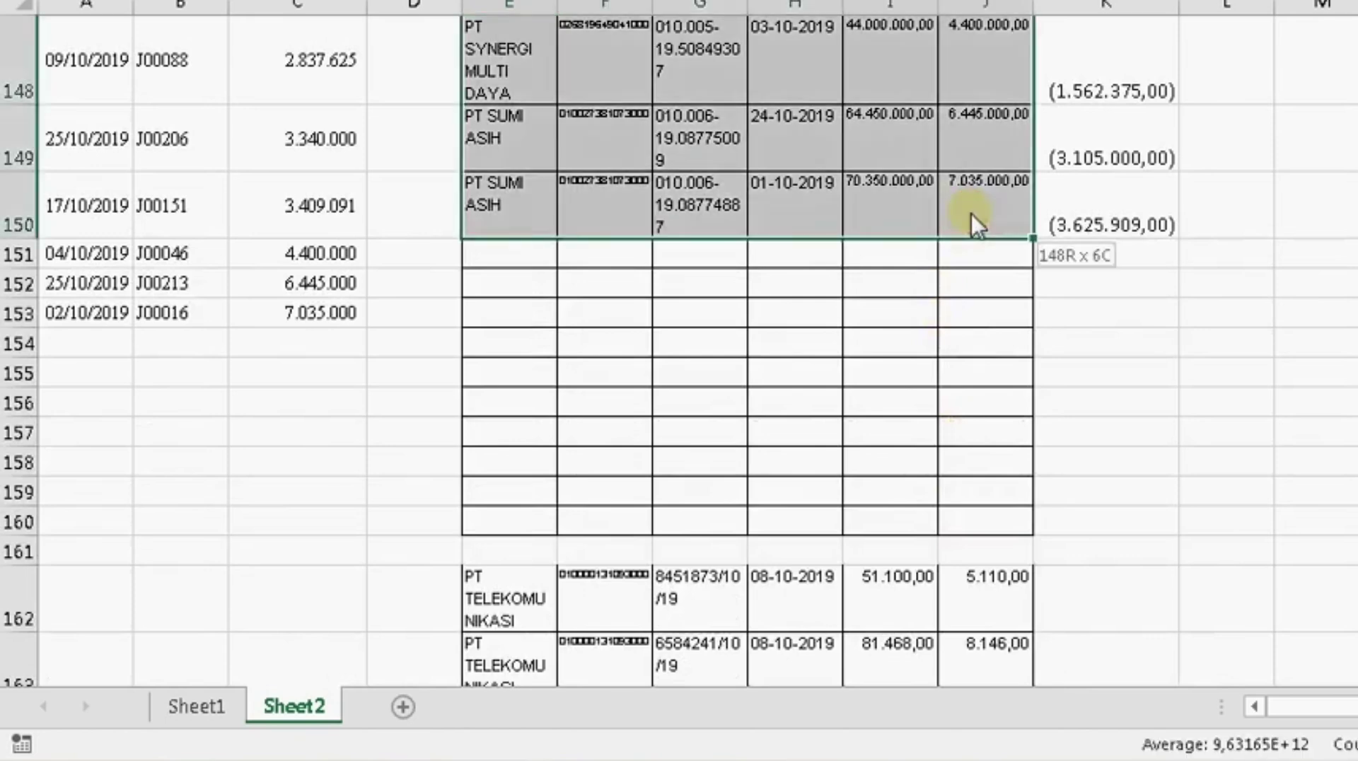
pyautogui.rightClick(607, 209)
pyautogui.moveTo(703, 554)
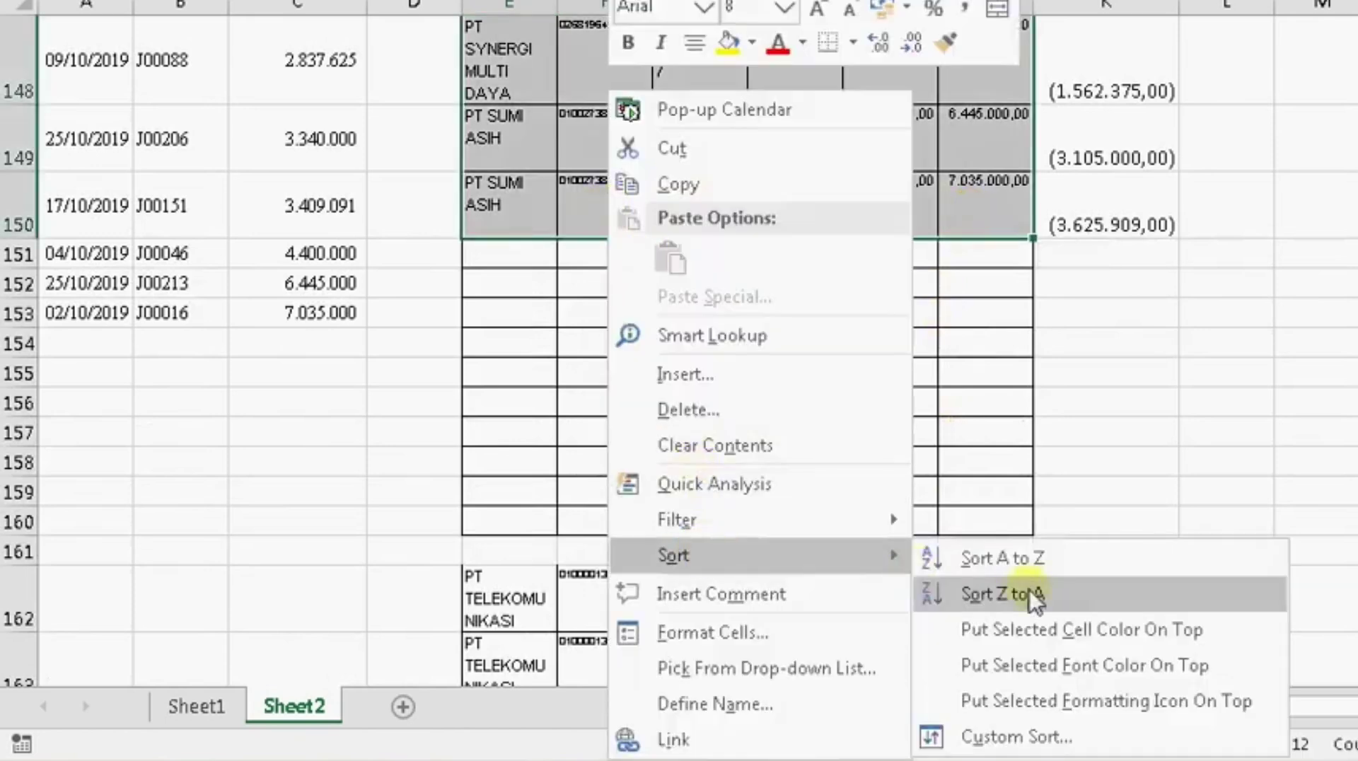
pyautogui.click(1005, 735)
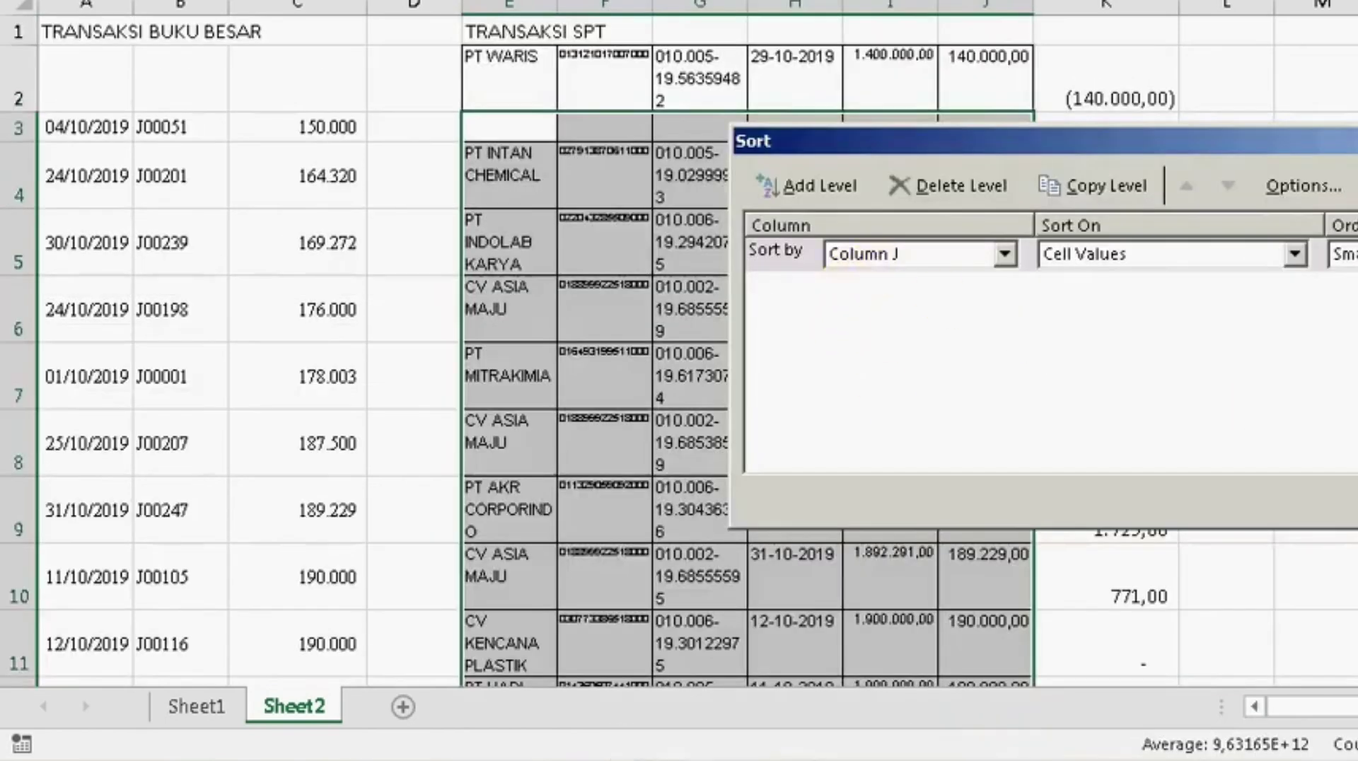
pyautogui.press('Return')
pyautogui.click(1309, 499)
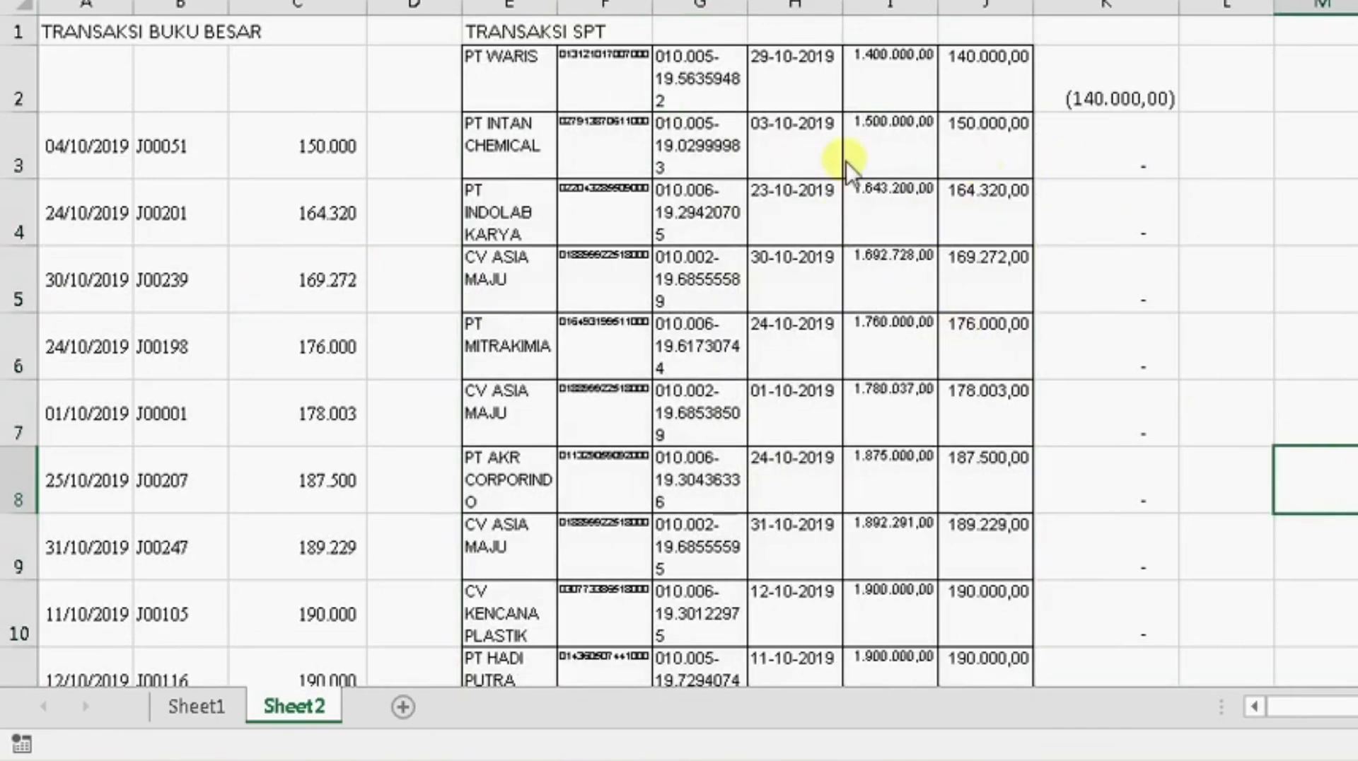
# Step: Delete the matched transactions from row 3 through row 37
pyautogui.click(31, 146)
pyautogui.scroll(-7, 33, 293)
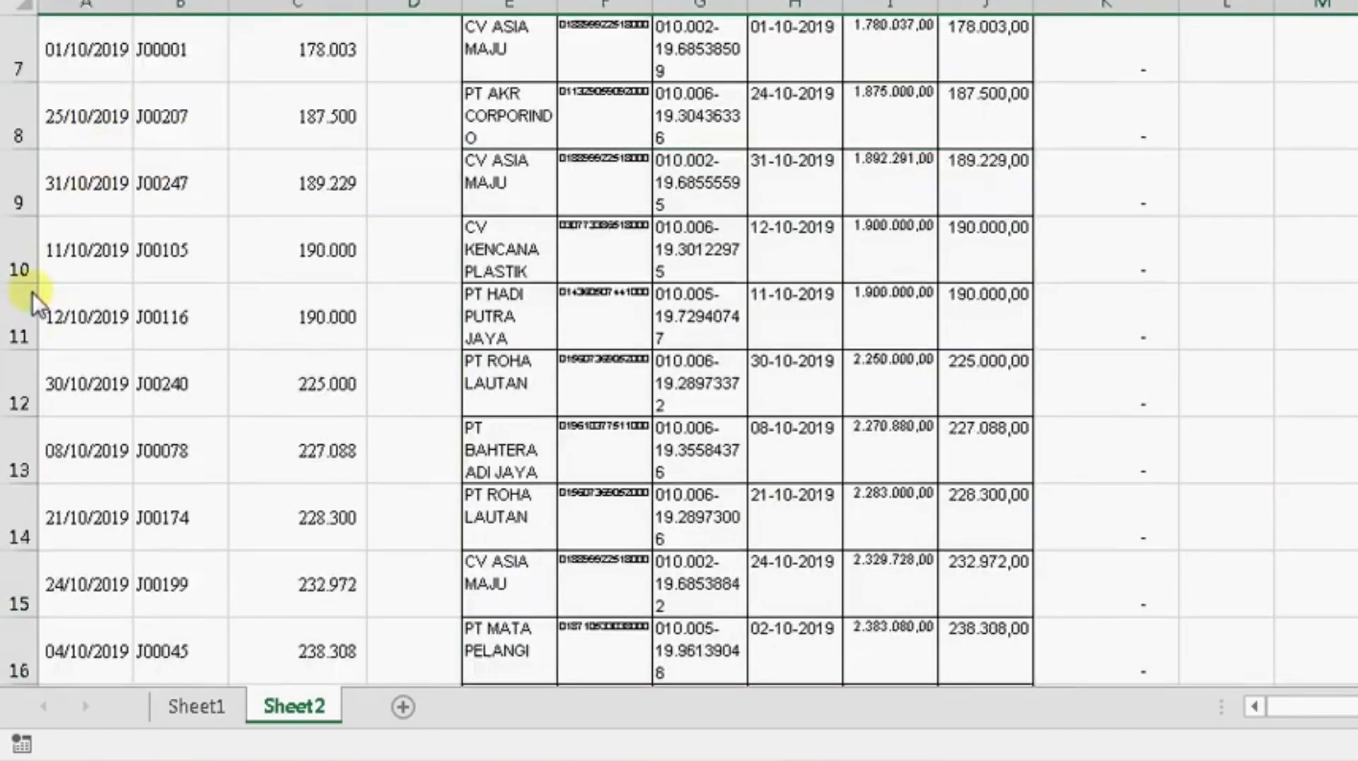
pyautogui.scroll(-5, 33, 293)
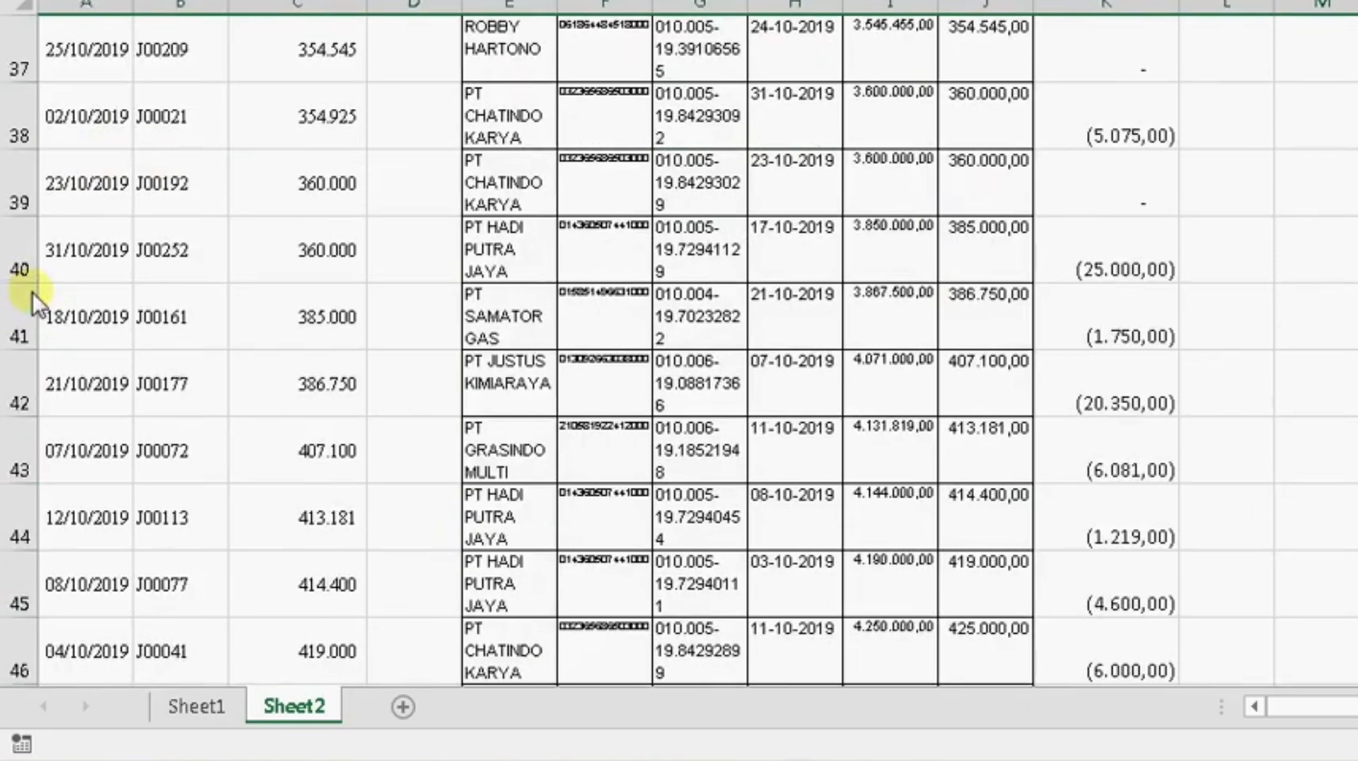
pyautogui.scroll(1, 33, 293)
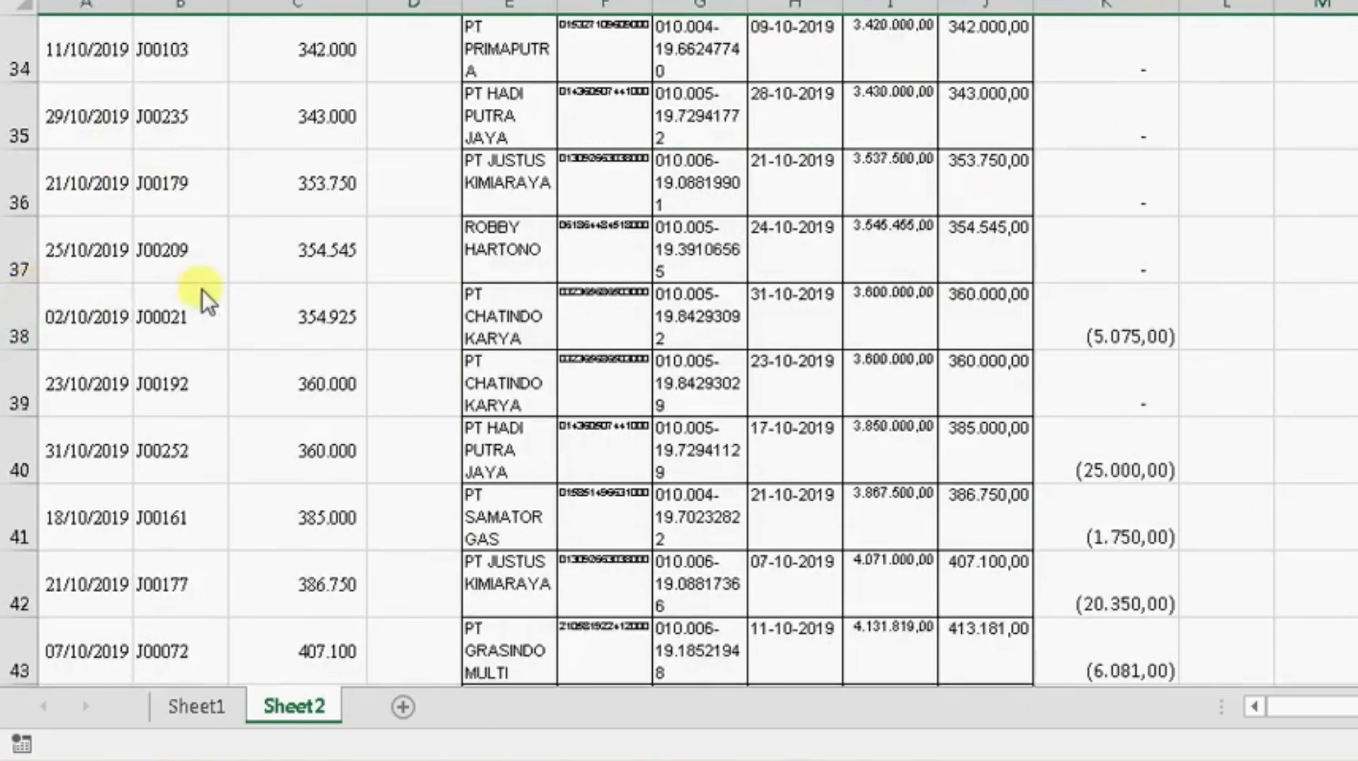
pyautogui.moveTo(28, 256); pyautogui.dragTo(28, 272)
pyautogui.rightClick(28, 272)
pyautogui.click(133, 502)
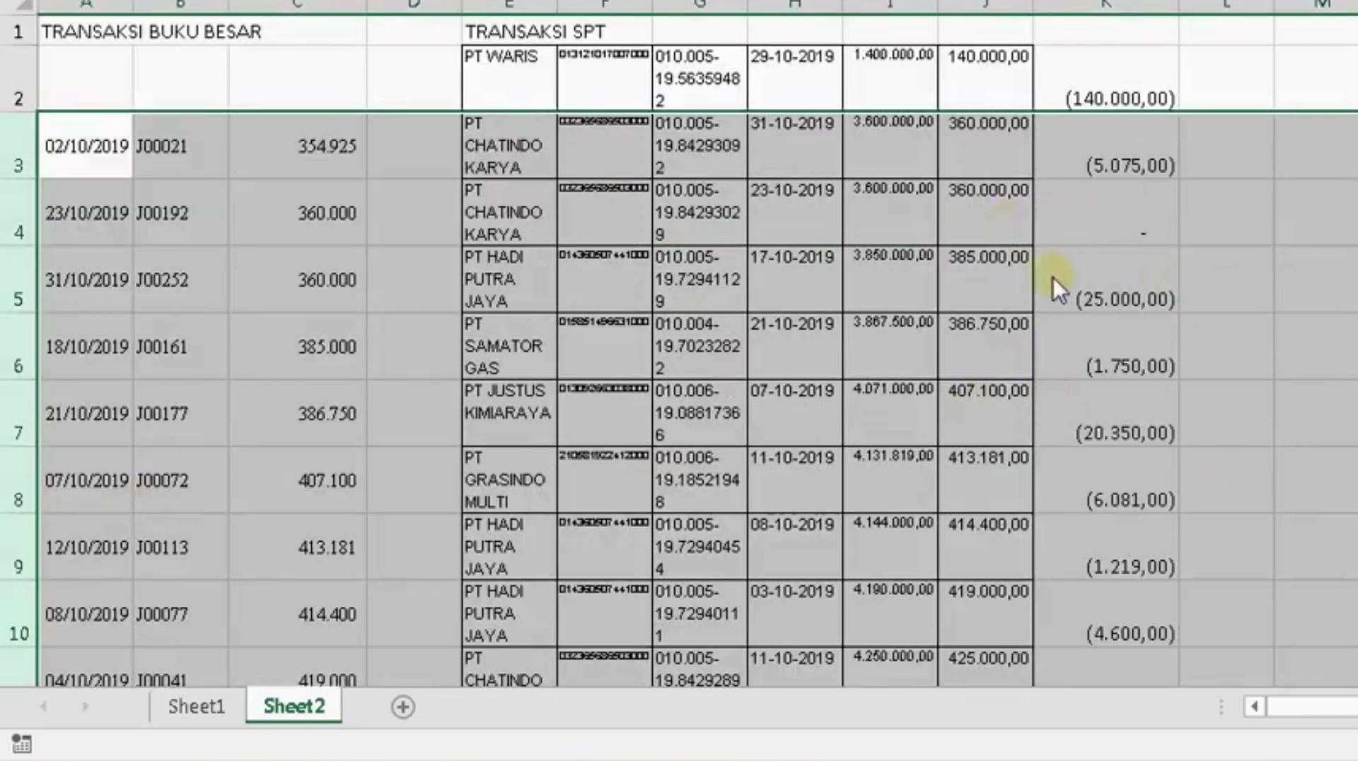
pyautogui.click(1055, 278)
# Step: Clear the matching 360.000 transactions in A4:C5 and E3:J4, and delete the emptied row 4
pyautogui.moveTo(508, 142); pyautogui.dragTo(984, 210)
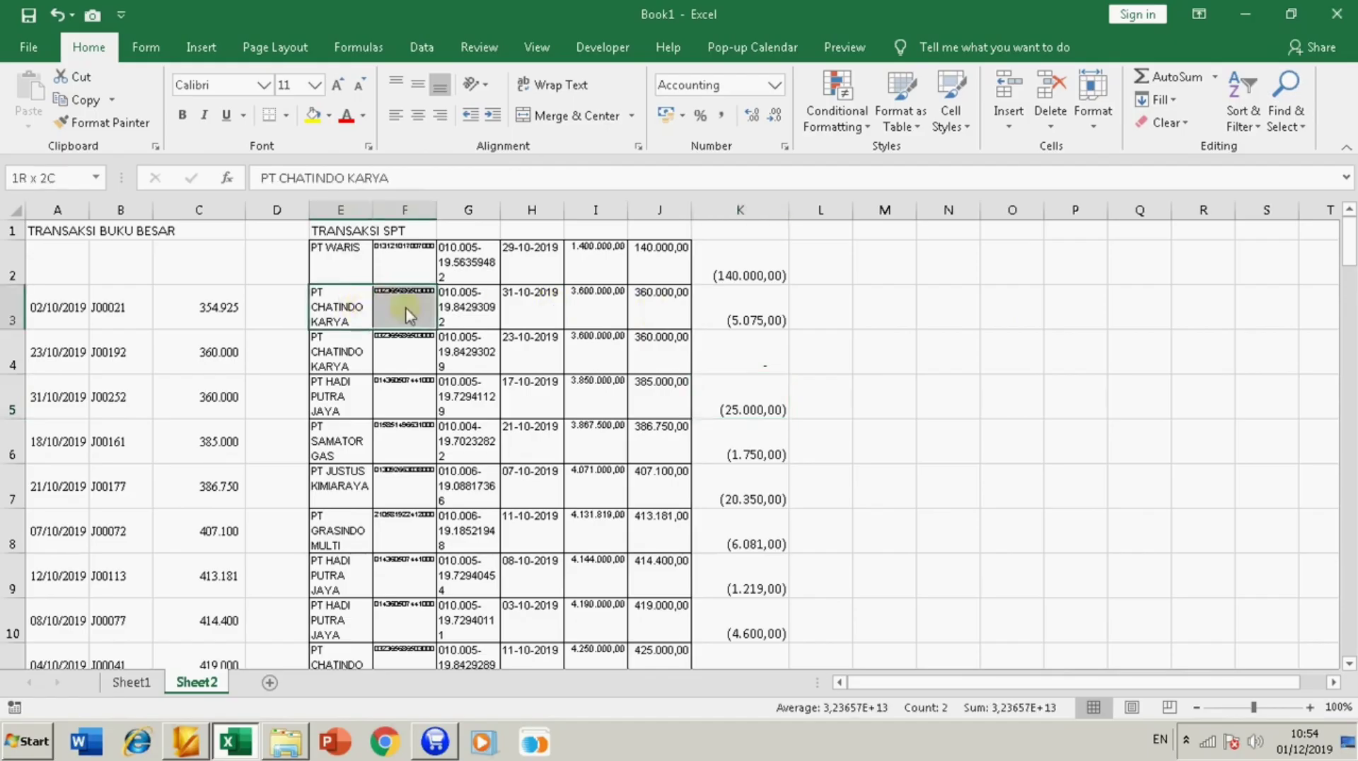
pyautogui.moveTo(60, 360); pyautogui.dragTo(212, 398)
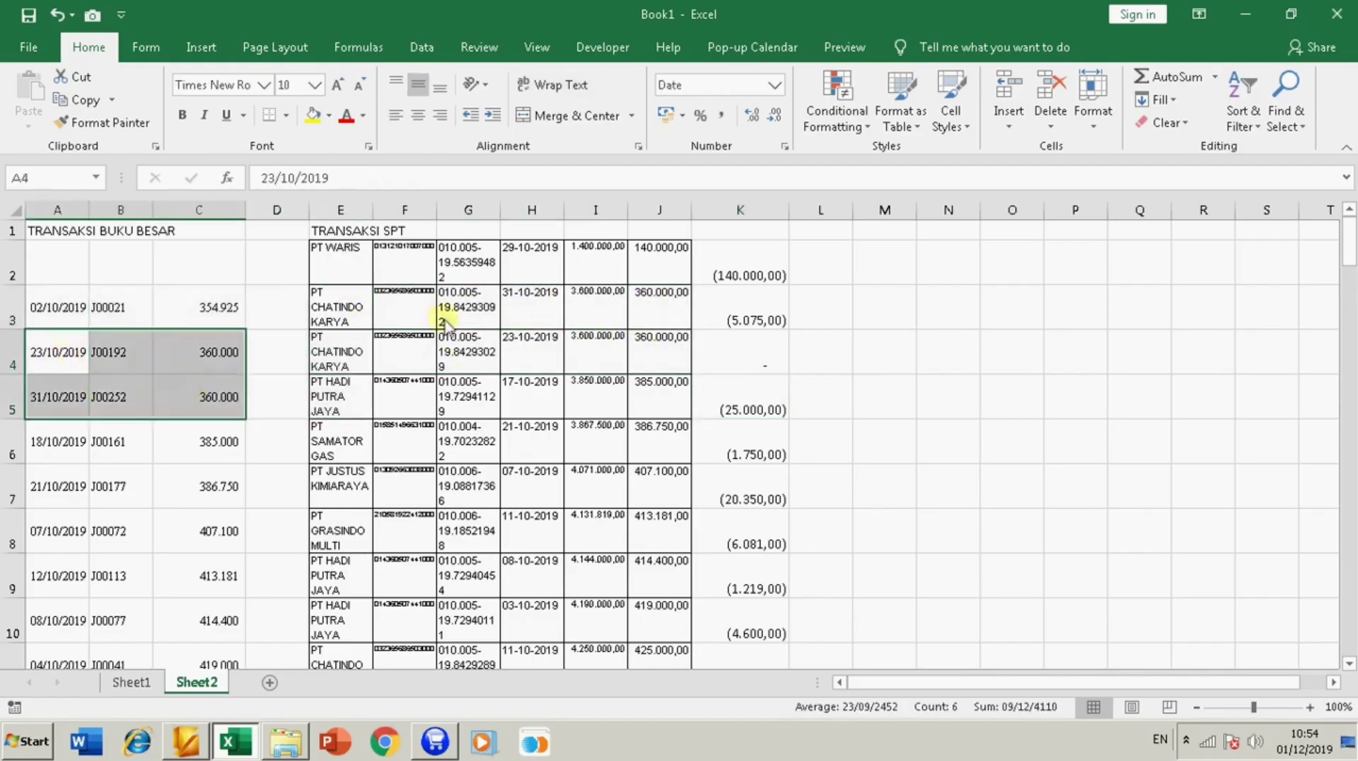
pyautogui.moveTo(340, 311); pyautogui.dragTo(651, 370)
pyautogui.press('Delete')
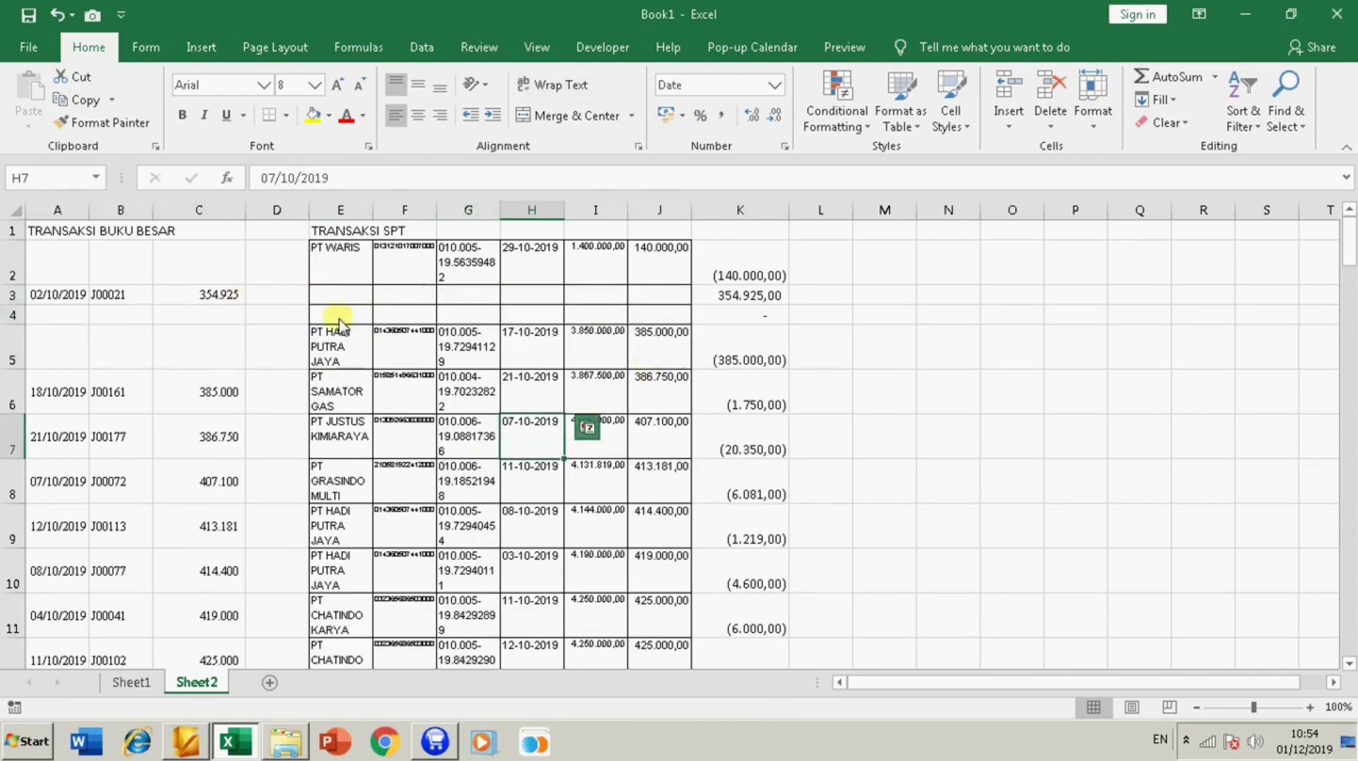
pyautogui.rightClick(12, 315)
pyautogui.click(61, 480)
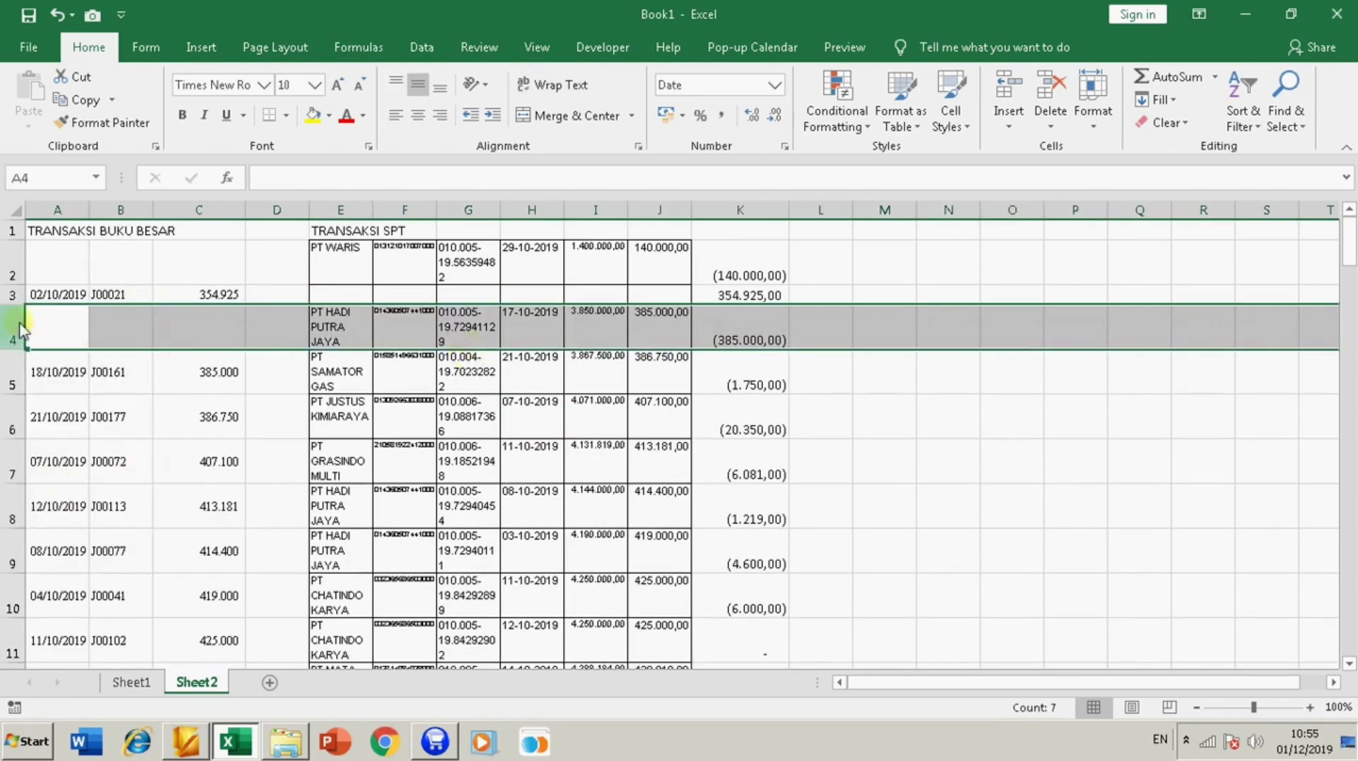
# Step: Sort the ledger entries in A4:C117 by column C, smallest to largest, to close the blank row
pyautogui.scroll(-20, 227, 498)
pyautogui.scroll(3, 237, 498)
pyautogui.keyDown('shift'); pyautogui.click(200, 385); pyautogui.keyUp('shift')
pyautogui.rightClick(200, 386)
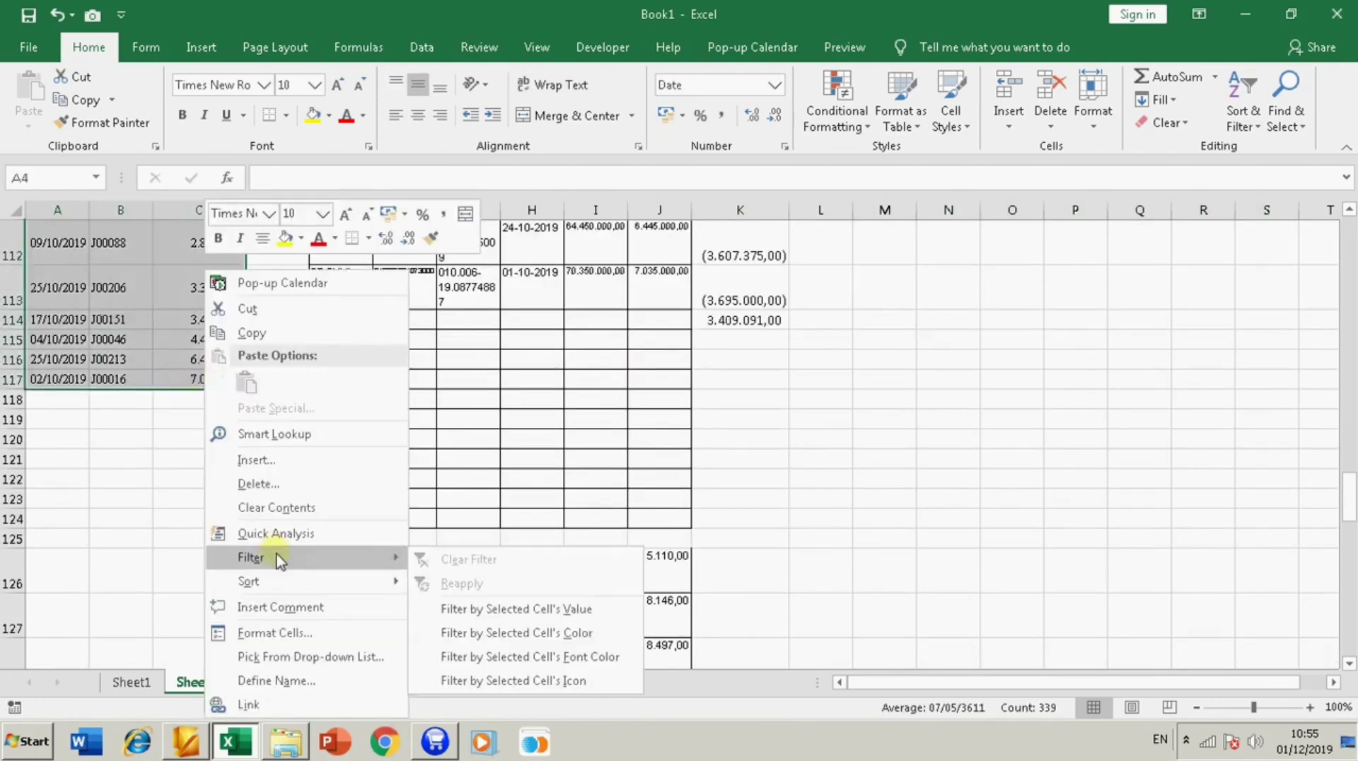
pyautogui.moveTo(252, 582)
pyautogui.click(467, 704)
pyautogui.click(645, 377)
pyautogui.click(587, 394)
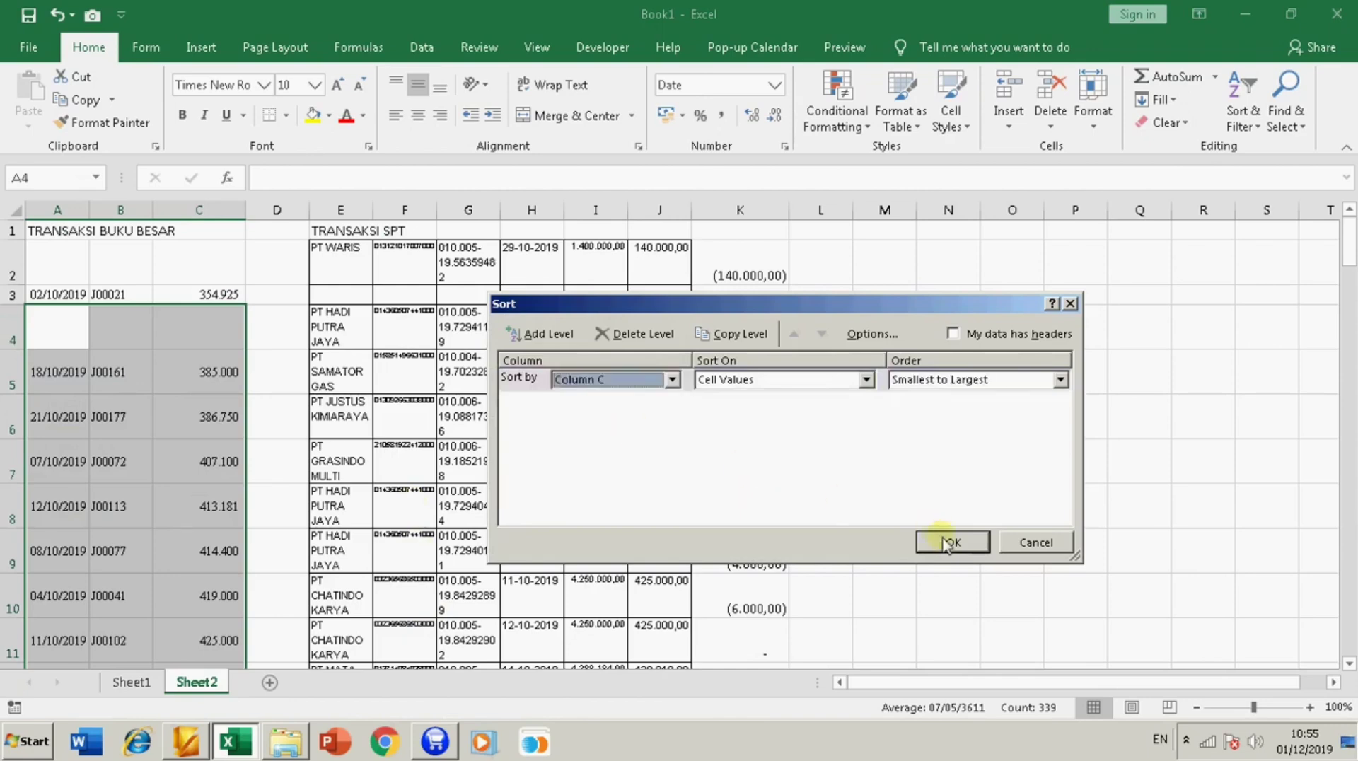
pyautogui.click(953, 542)
pyautogui.click(729, 336)
# Step: Delete the matched transactions from row 4 through row 14
pyautogui.click(12, 329)
pyautogui.scroll(-3, 697, 476)
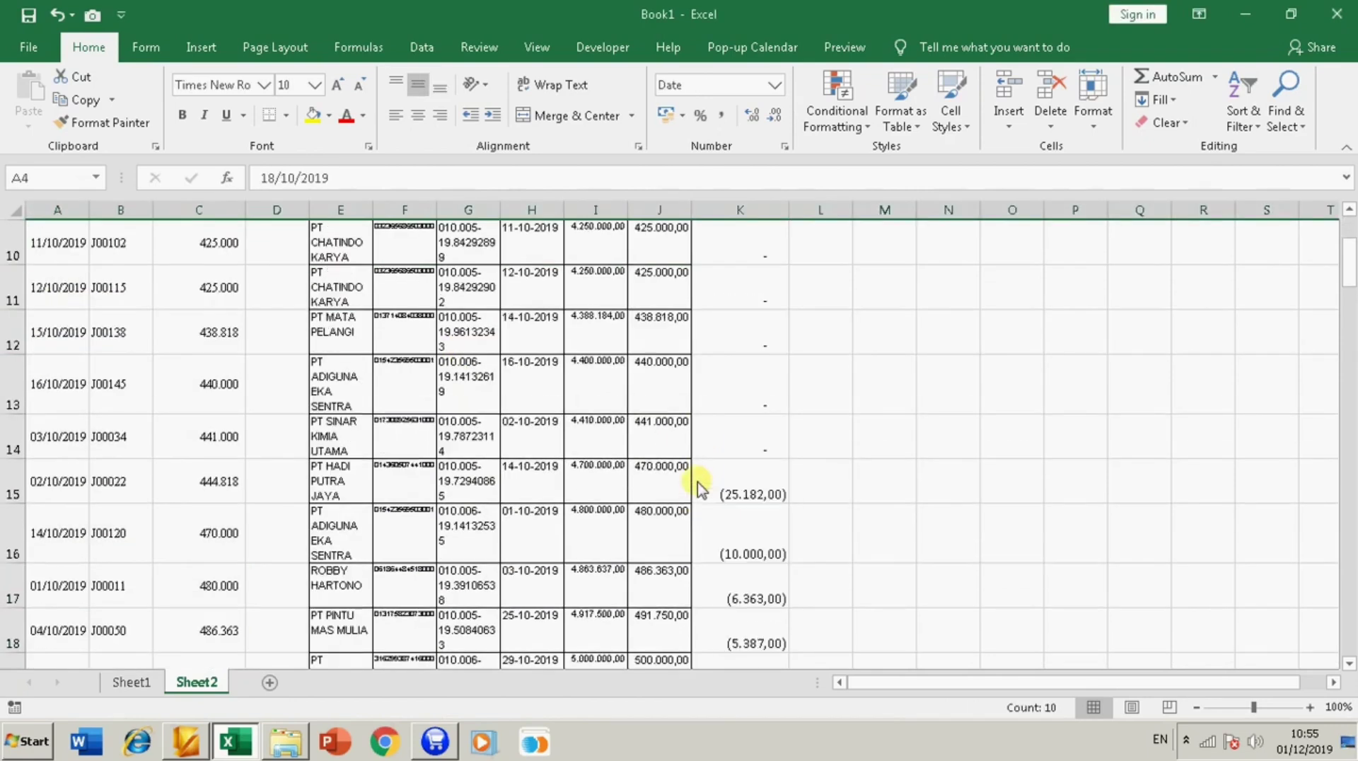
pyautogui.keyDown('shift'); pyautogui.click(13, 431); pyautogui.keyUp('shift')
pyautogui.rightClick(14, 336)
pyautogui.click(63, 504)
# Step: Clear the matching 470.000 transactions: the ledger entry in A5:C5 and the PT HADI PUTRA JAYA invoice in E4:J4
pyautogui.moveTo(78, 379); pyautogui.dragTo(226, 378)
pyautogui.moveTo(336, 325); pyautogui.dragTo(658, 325)
pyautogui.press('Delete')
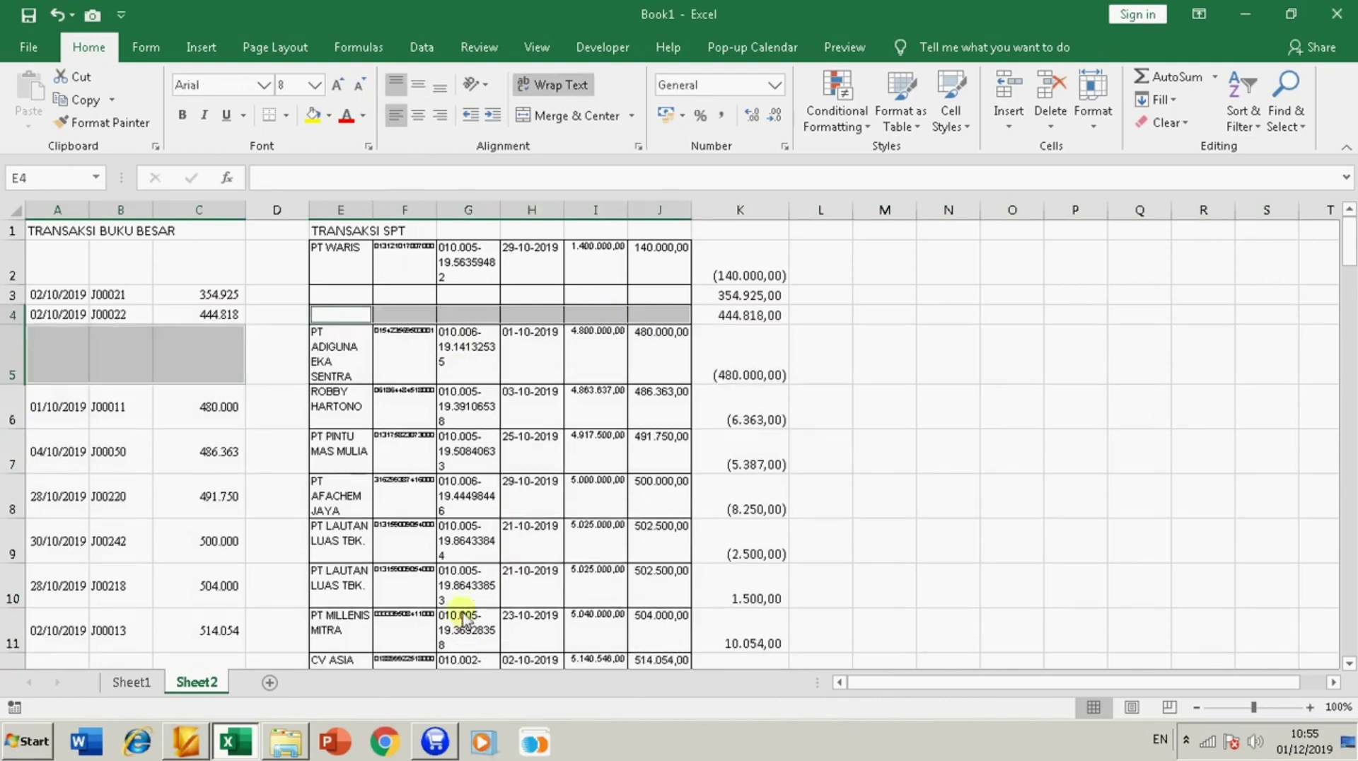
# Step: Sort the ledger entries in A5:C105 by column C, smallest to largest, to close the blank row
pyautogui.click(49, 386)
pyautogui.scroll(-20, 219, 566)
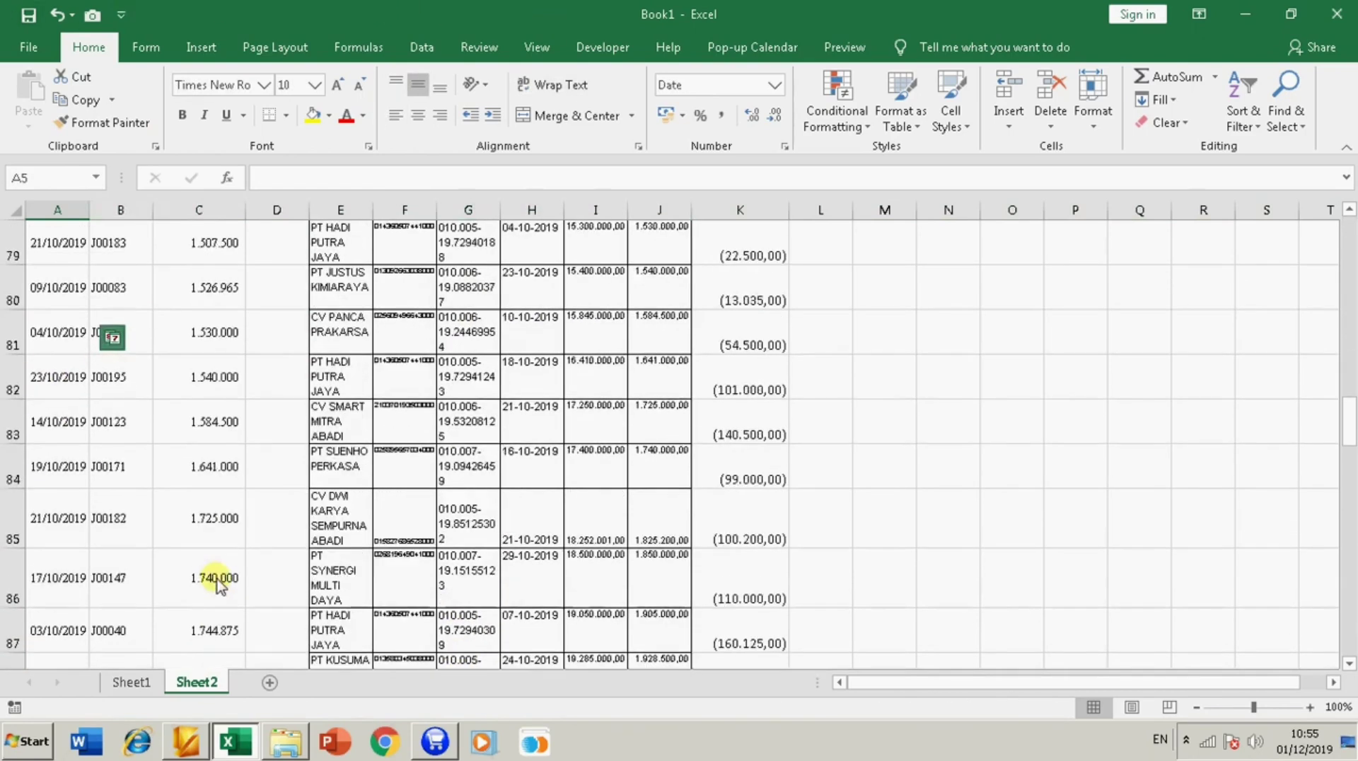
pyautogui.keyDown('shift'); pyautogui.click(220, 566); pyautogui.keyUp('shift')
pyautogui.rightClick(220, 566)
pyautogui.moveTo(283, 334)
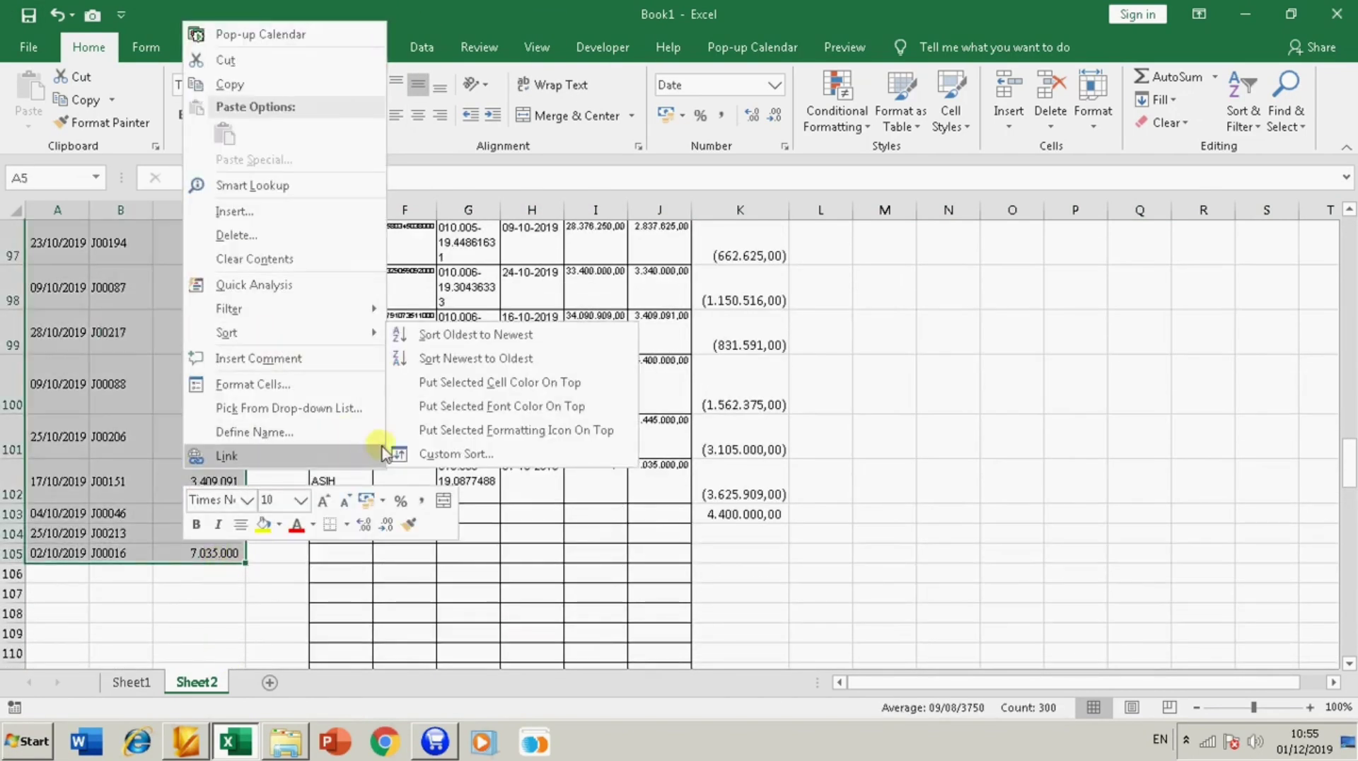
pyautogui.click(446, 454)
pyautogui.click(952, 539)
# Step: Delete the matched transactions in rows 5 through 8
pyautogui.moveTo(13, 353); pyautogui.dragTo(11, 488)
pyautogui.rightClick(11, 488)
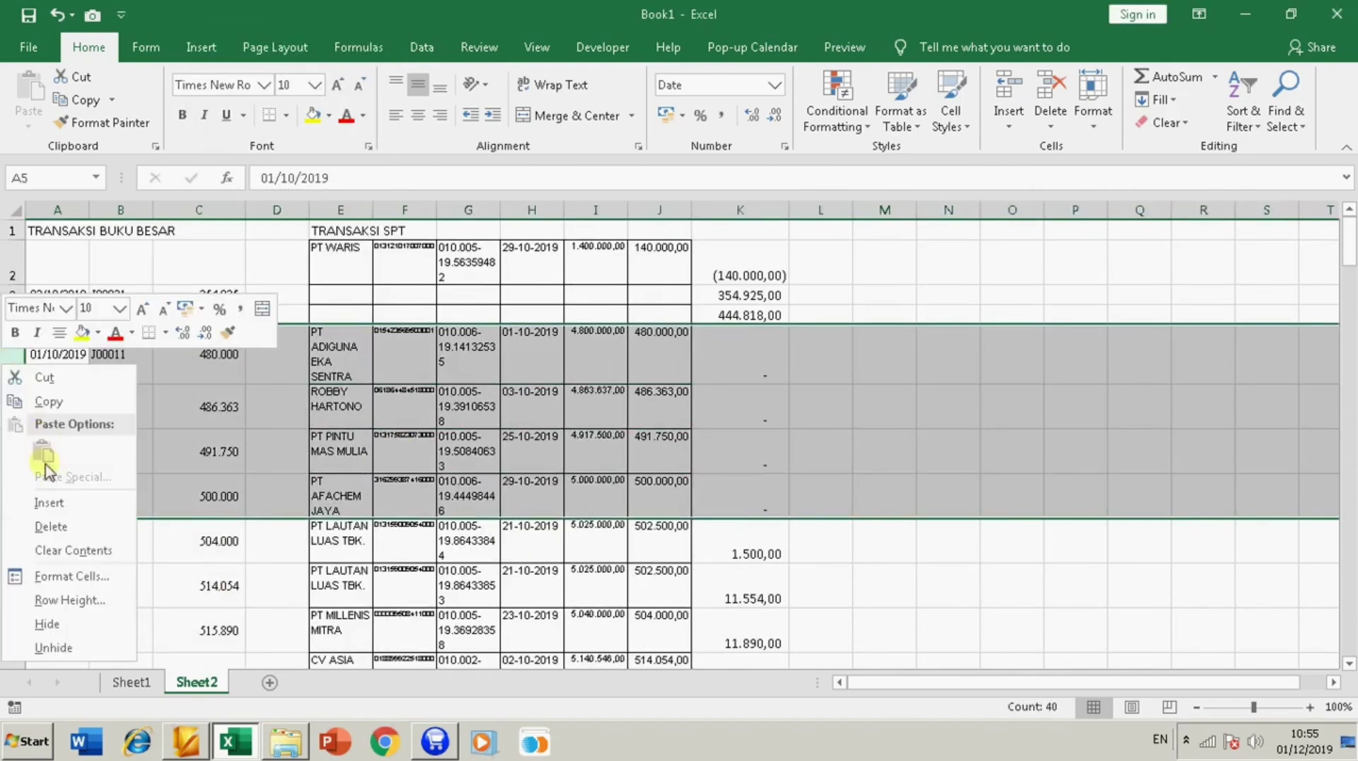
pyautogui.click(53, 525)
# Step: Clear the matching 504.000 and 514.054 transactions: ledger entries in A5:C6 and SPT invoices in E7:J8
pyautogui.moveTo(668, 442); pyautogui.dragTo(375, 443)
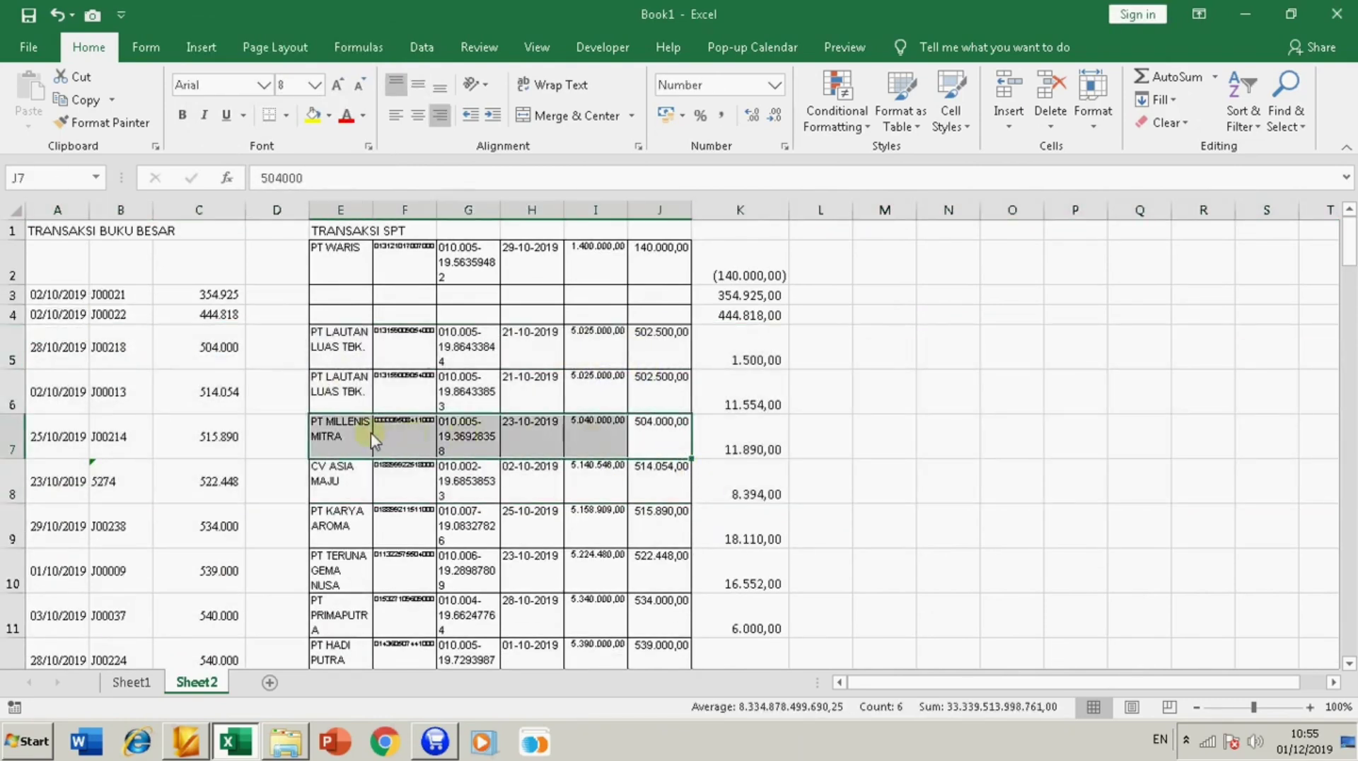
pyautogui.moveTo(228, 357); pyautogui.dragTo(43, 358)
pyautogui.press('Delete')
pyautogui.moveTo(679, 458); pyautogui.dragTo(336, 458)
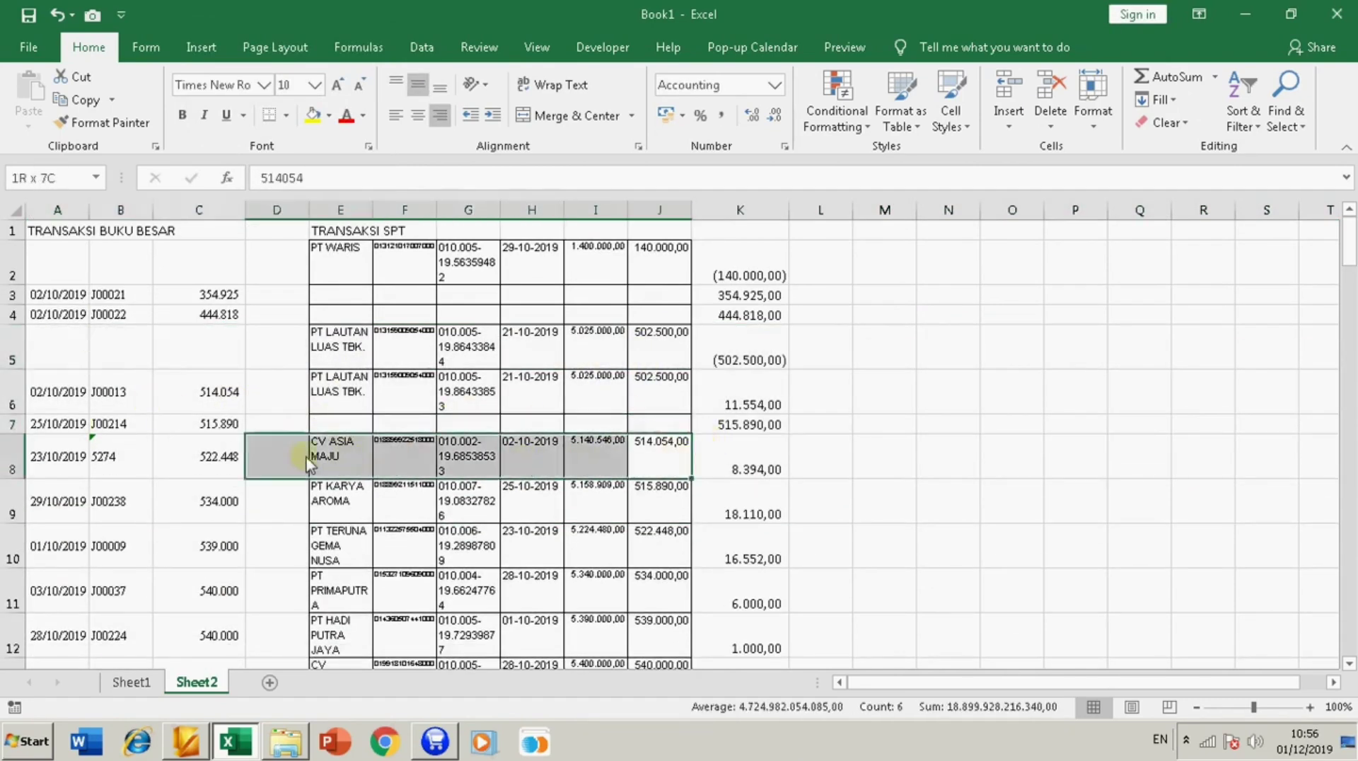
pyautogui.keyDown('ctrl'); pyautogui.click(157, 393); pyautogui.keyUp('ctrl')
pyautogui.moveTo(157, 393); pyautogui.dragTo(57, 393)
pyautogui.press('Delete')
# Step: Sort the SPT invoices from row 7 down in columns E to J by column J, smallest to largest
pyautogui.click(339, 424)
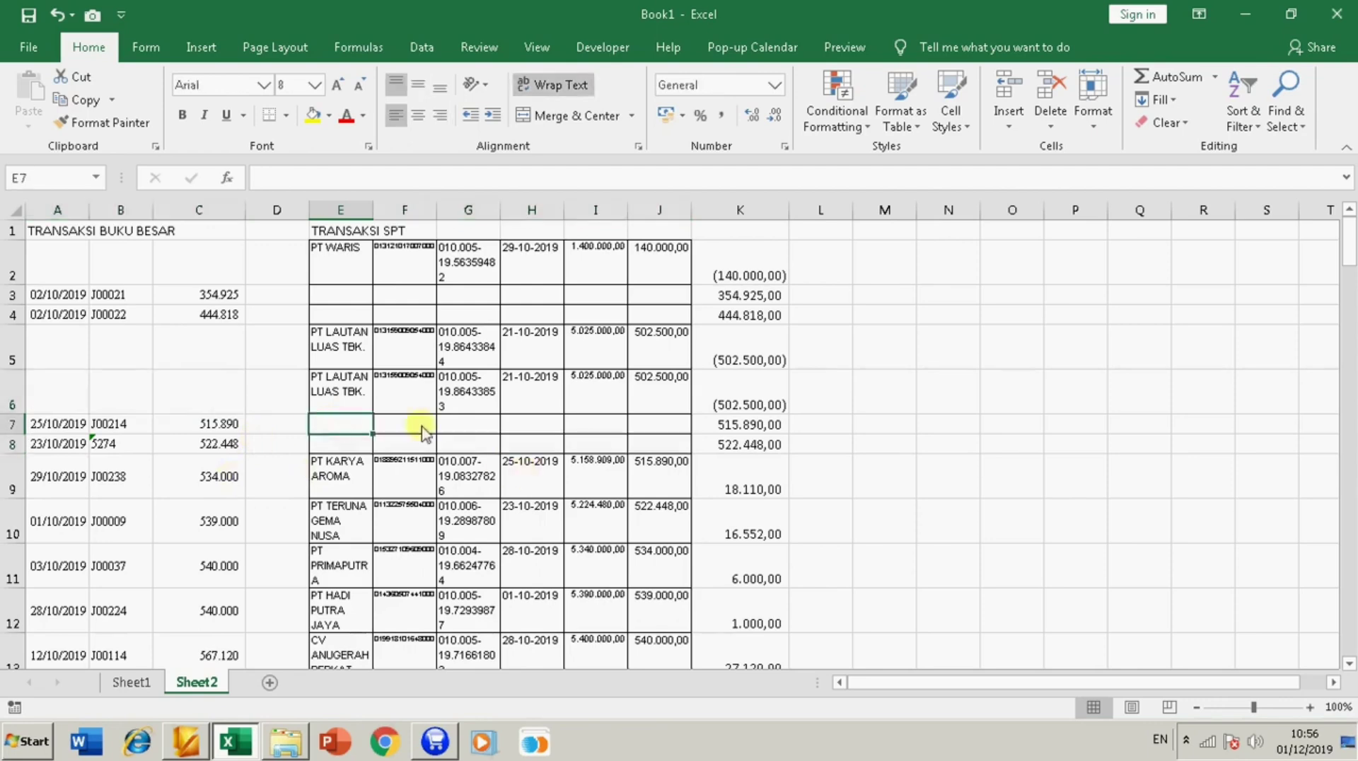
pyautogui.moveTo(349, 430); pyautogui.dragTo(647, 594)
pyautogui.rightClick(471, 587)
pyautogui.moveTo(536, 581)
pyautogui.click(729, 701)
pyautogui.click(672, 551)
pyautogui.click(618, 461)
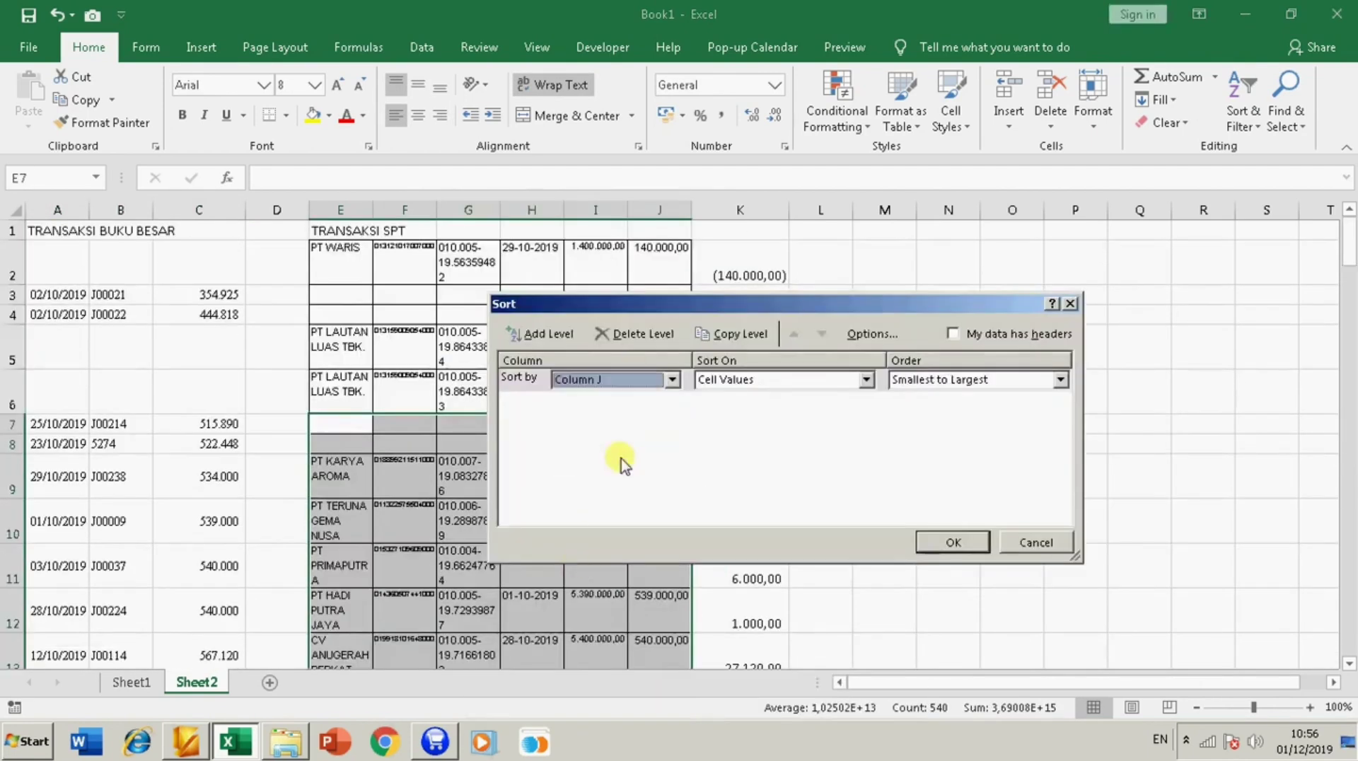
pyautogui.click(953, 543)
pyautogui.click(807, 577)
# Step: Delete the matched transactions in rows 7 through 46
pyautogui.click(14, 442)
pyautogui.scroll(-14, 15, 433)
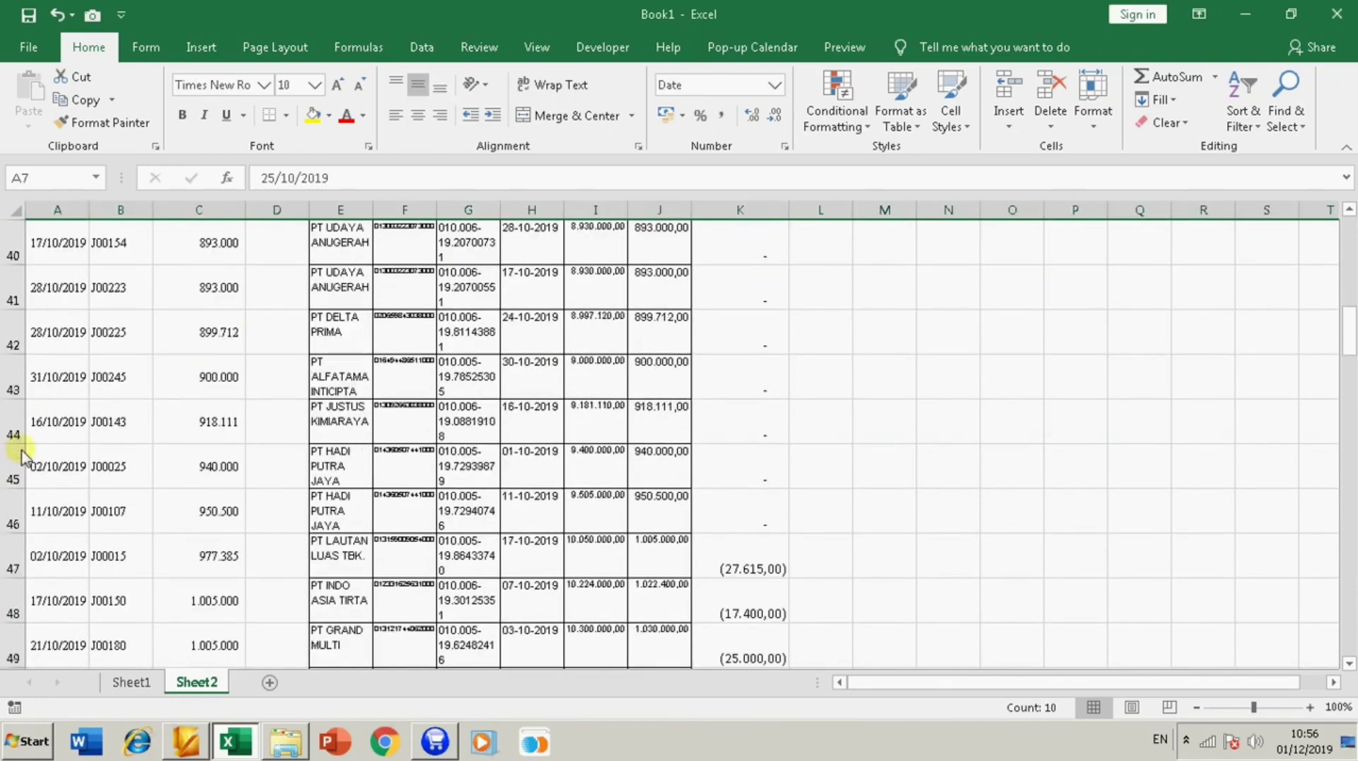
pyautogui.keyDown('shift'); pyautogui.rightClick(7, 385); pyautogui.keyUp('shift')
pyautogui.click(67, 568)
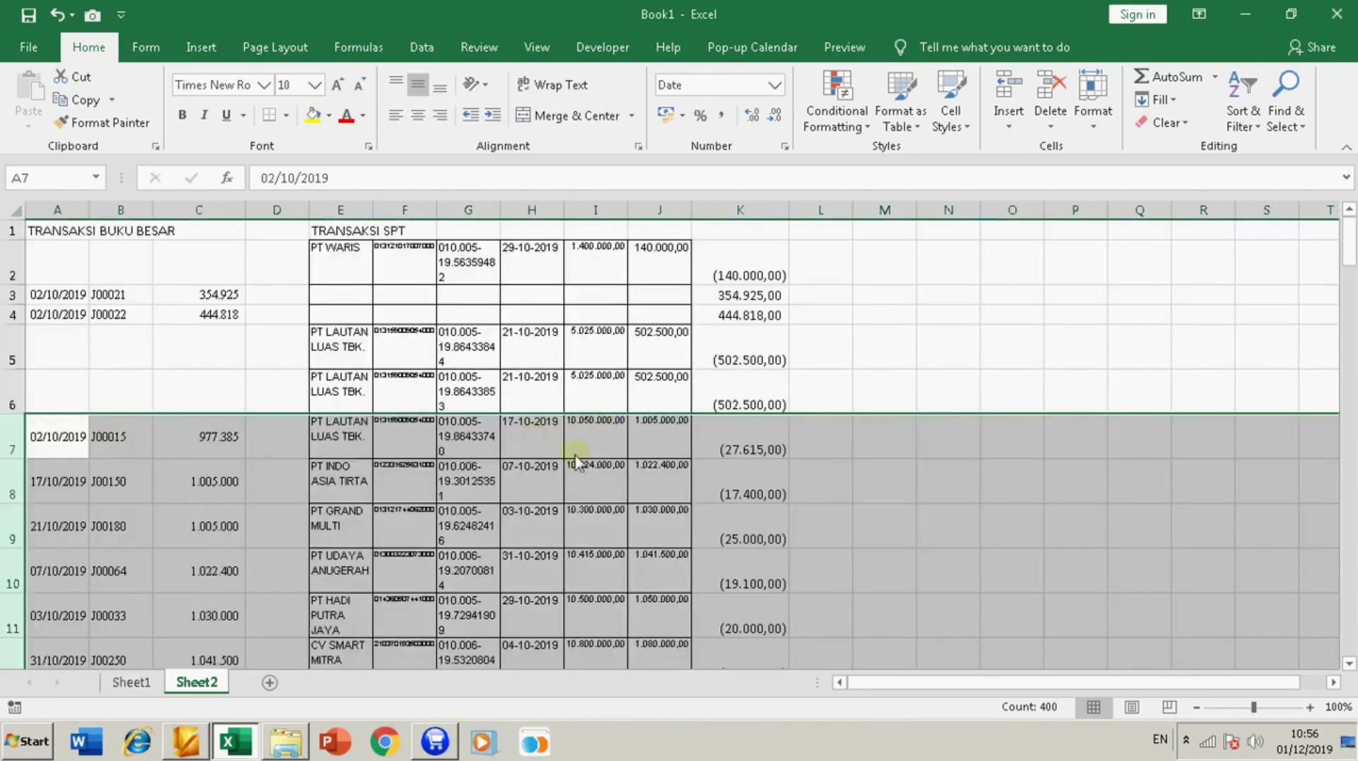
# Step: Clear both 1.005.000 ledger entries in A8:C9 and the matching three PT LAUTAN LUAS TBK. invoices in E5:J7
pyautogui.click(456, 444)
pyautogui.moveTo(647, 340); pyautogui.dragTo(647, 385)
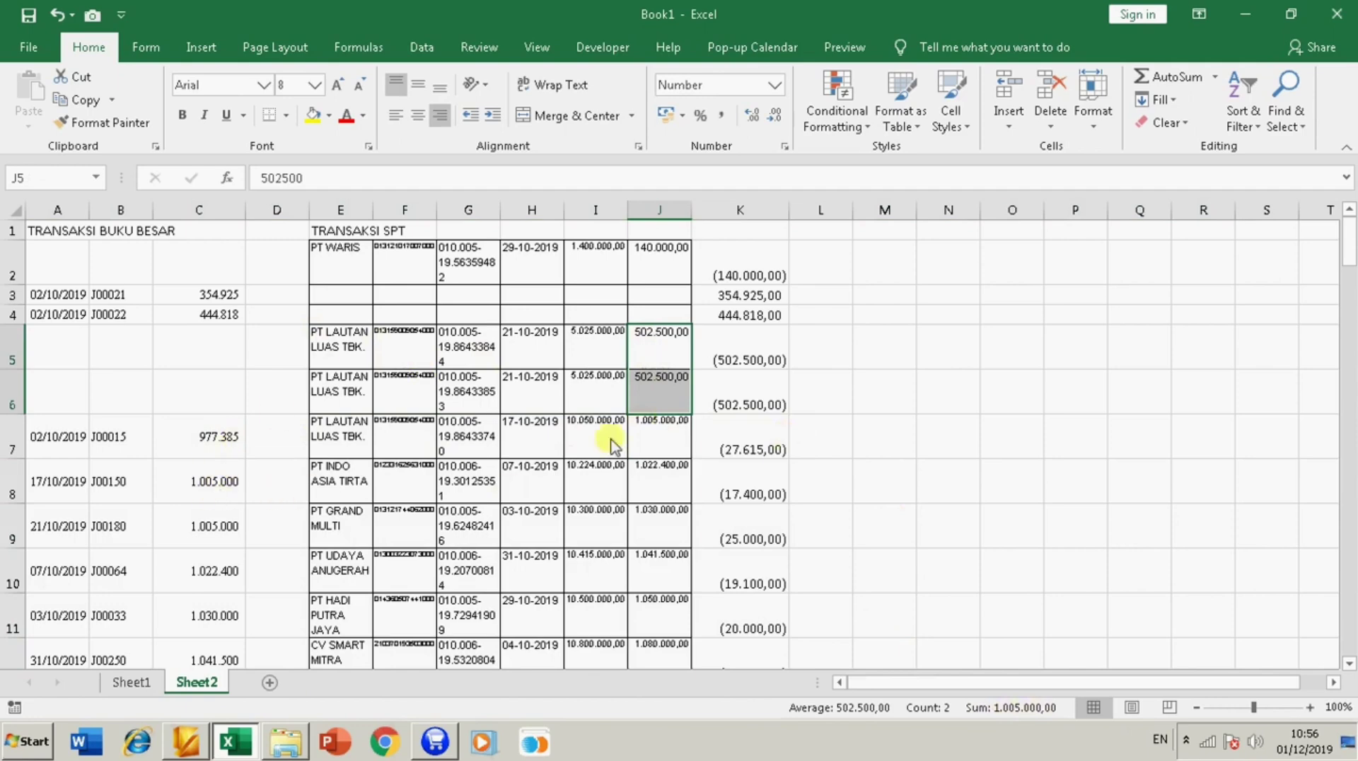
pyautogui.moveTo(240, 481); pyautogui.dragTo(56, 481)
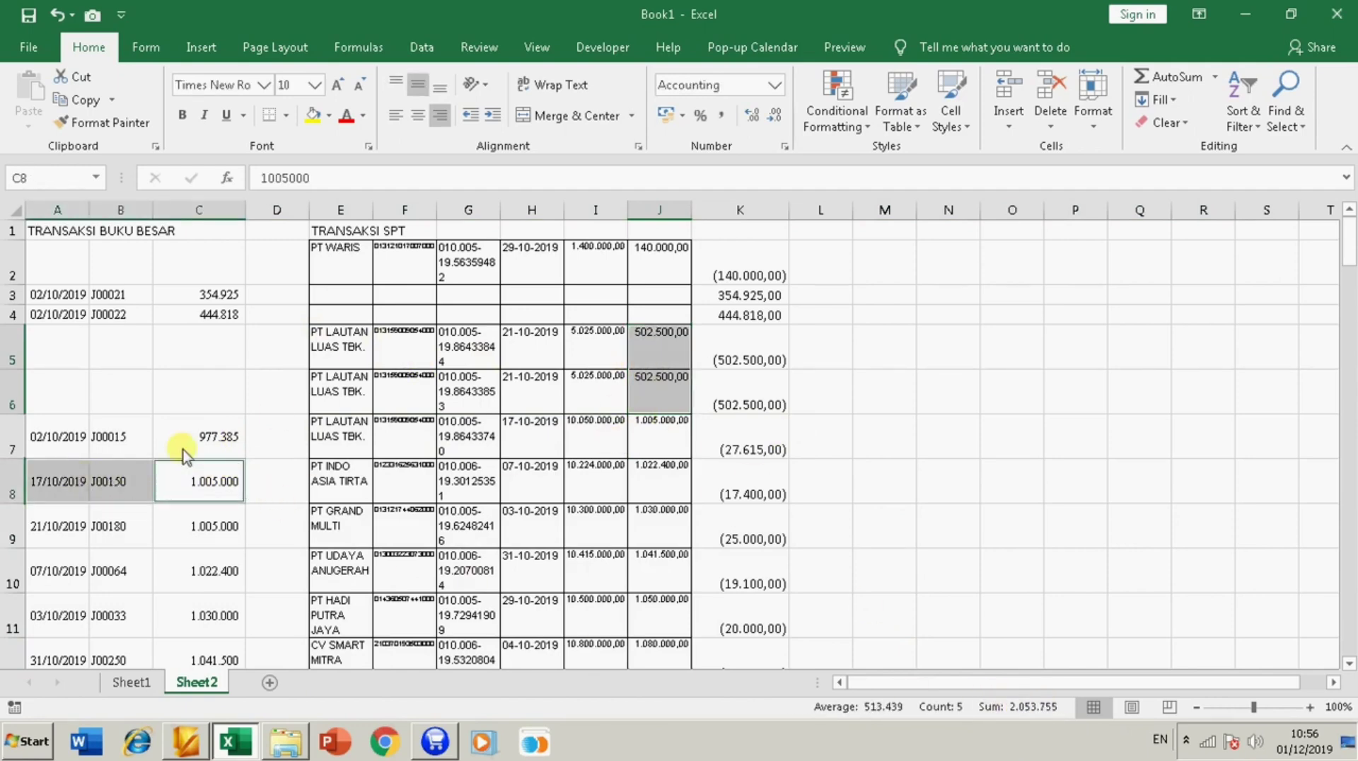
pyautogui.press('Delete')
pyautogui.moveTo(339, 346); pyautogui.dragTo(658, 392)
pyautogui.press('Delete')
pyautogui.moveTo(340, 386); pyautogui.dragTo(658, 386)
pyautogui.moveTo(240, 475); pyautogui.dragTo(56, 476)
pyautogui.press('Delete')
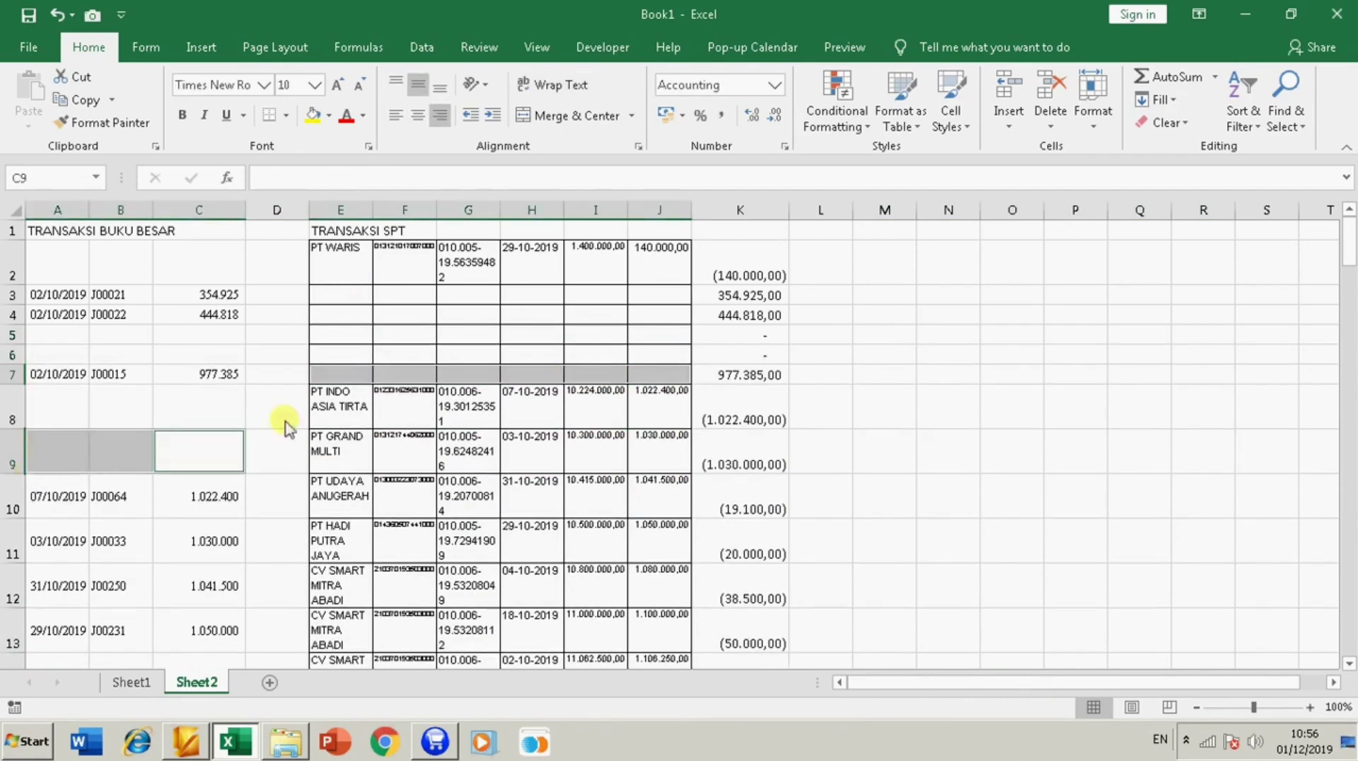
# Step: Delete the emptied rows 5 and 6, and sort the ledger entries from A6 down by column C, smallest to largest
pyautogui.moveTo(12, 336); pyautogui.dragTo(12, 355)
pyautogui.rightClick(10, 350)
pyautogui.moveTo(132, 396); pyautogui.dragTo(212, 283)
pyautogui.rightClick(212, 283)
pyautogui.click(481, 665)
pyautogui.click(950, 542)
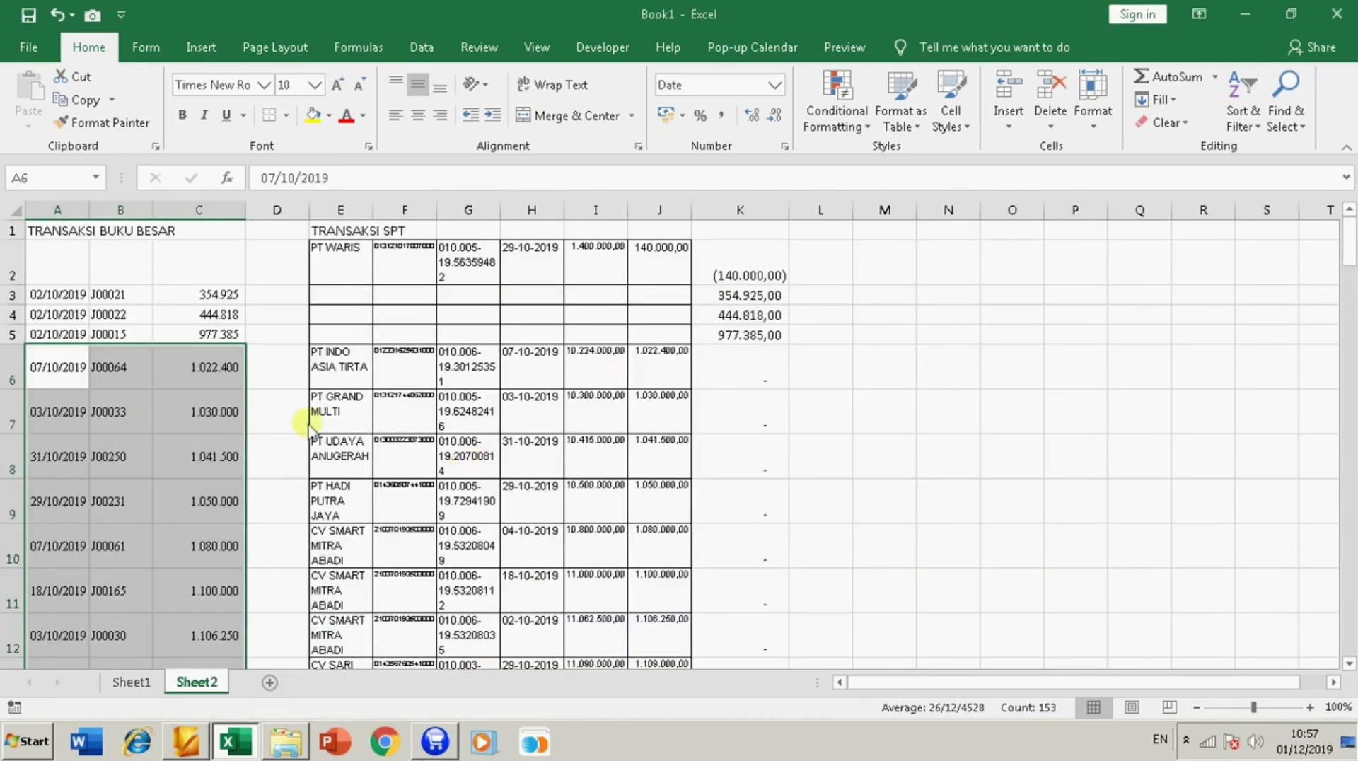
# Step: Delete the matched transactions in rows 6 through 24
pyautogui.click(57, 364)
pyautogui.moveTo(13, 364)
pyautogui.mouseDown()
pyautogui.moveTo(14, 637)
pyautogui.moveTo(18, 340)
pyautogui.mouseUp()
pyautogui.hotkey('ctrl', '-')
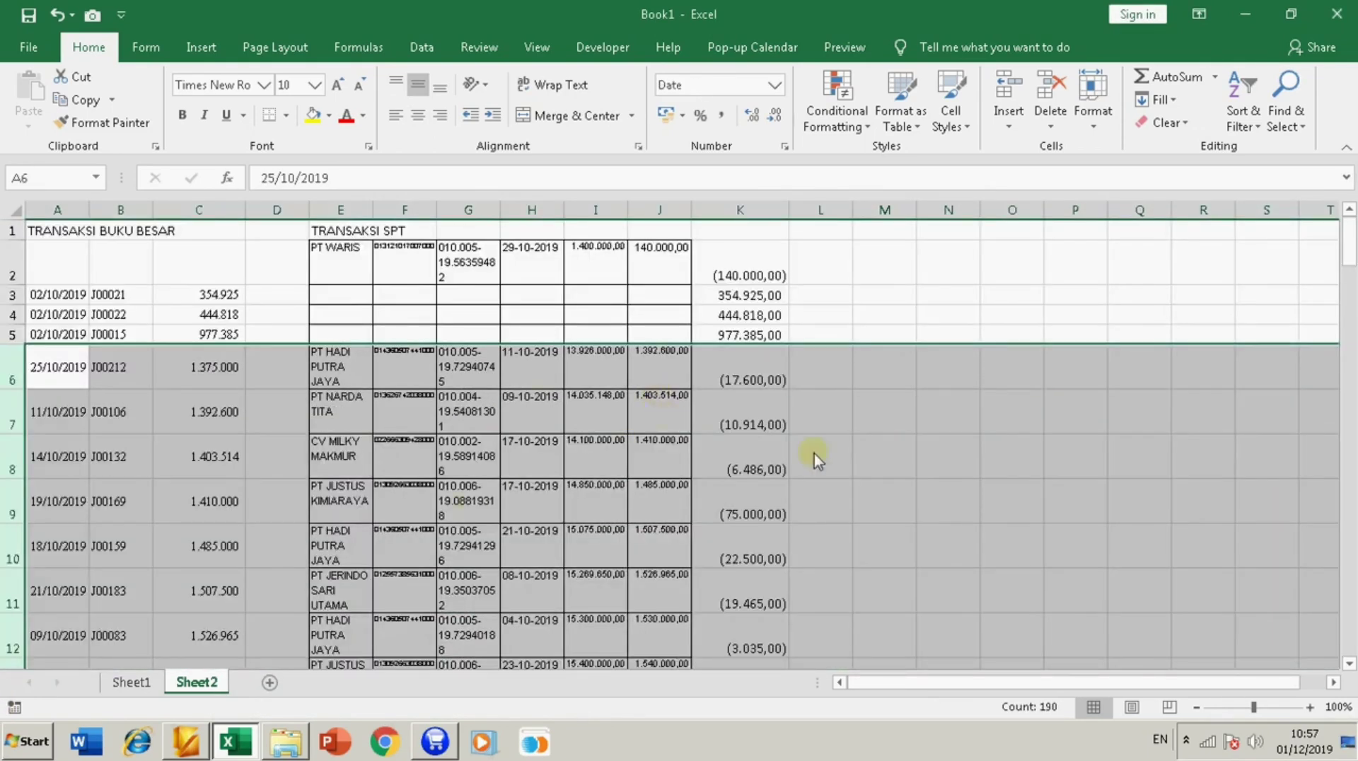
# Step: Clear the matching 1.392.600 transactions: the PT HADI PUTRA JAYA invoice in E6:J6 and the ledger entry in A7:C7
pyautogui.press('Right')
pyautogui.press('Right')
pyautogui.click(662, 368)
pyautogui.hotkey('ctrl', 'shift', 'Left')
pyautogui.moveTo(237, 421); pyautogui.dragTo(85, 419)
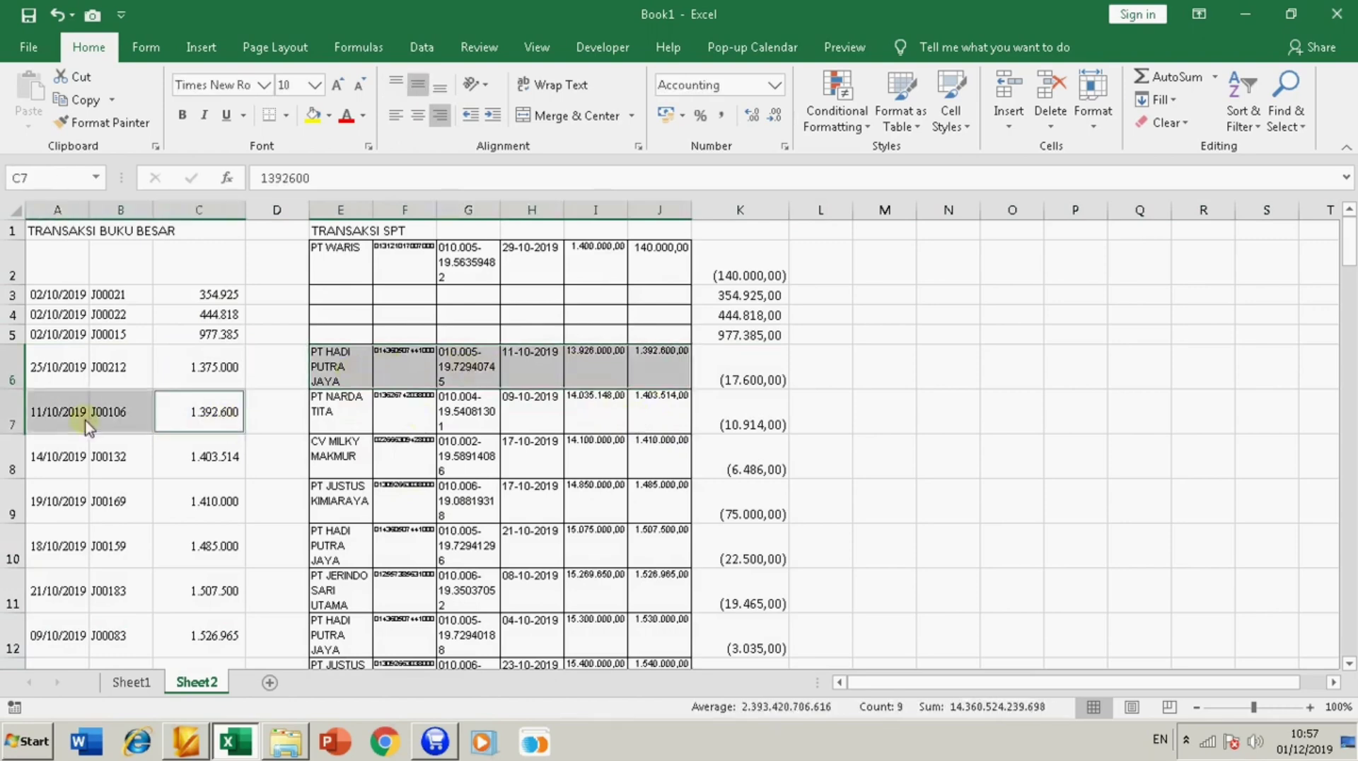
pyautogui.press('Delete')
# Step: Sort the ledger entries in A7:C37 by column C, smallest to largest, and delete the matched rows 7 through 17
pyautogui.click(59, 404)
pyautogui.scroll(-10, 234, 504)
pyautogui.keyDown('shift'); pyautogui.click(233, 502); pyautogui.keyUp('shift')
pyautogui.rightClick(184, 495)
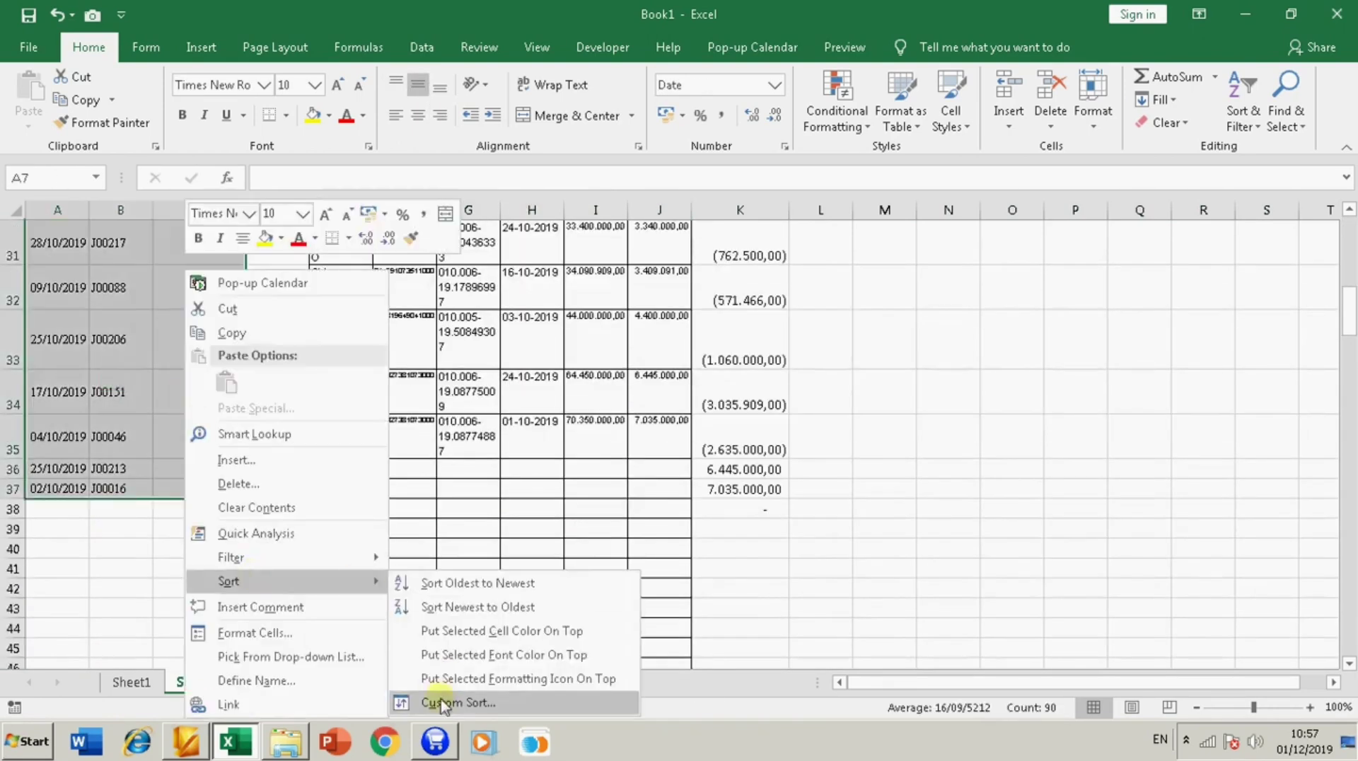
pyautogui.click(455, 700)
pyautogui.click(950, 542)
pyautogui.moveTo(12, 394); pyautogui.dragTo(158, 303)
pyautogui.scroll(5, 283, 425)
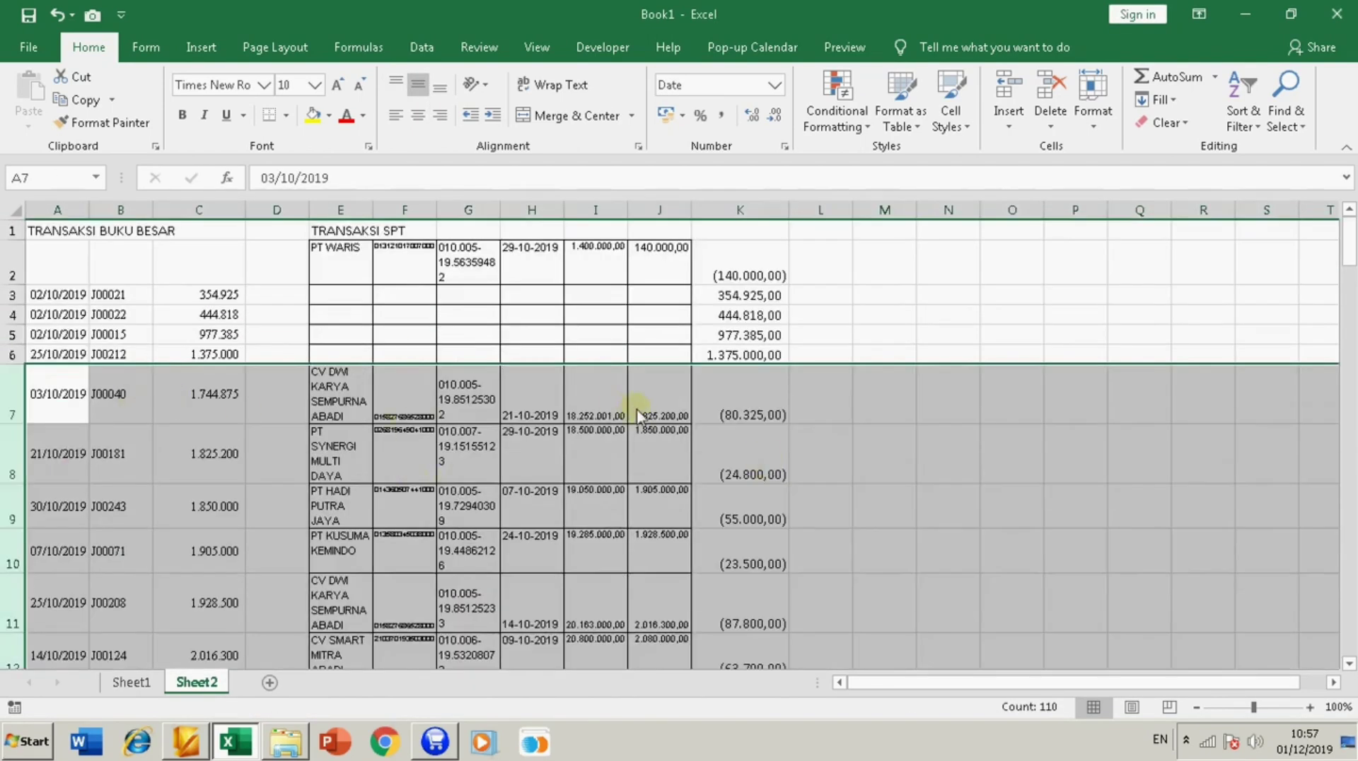
# Step: Clear the matching 1.825.200 transactions in A8:C8 and E7:J7, and sort the ledger entries in A8:C25 by column C
pyautogui.moveTo(57, 453); pyautogui.dragTo(164, 382)
pyautogui.rightClick(164, 382)
pyautogui.moveTo(268, 571)
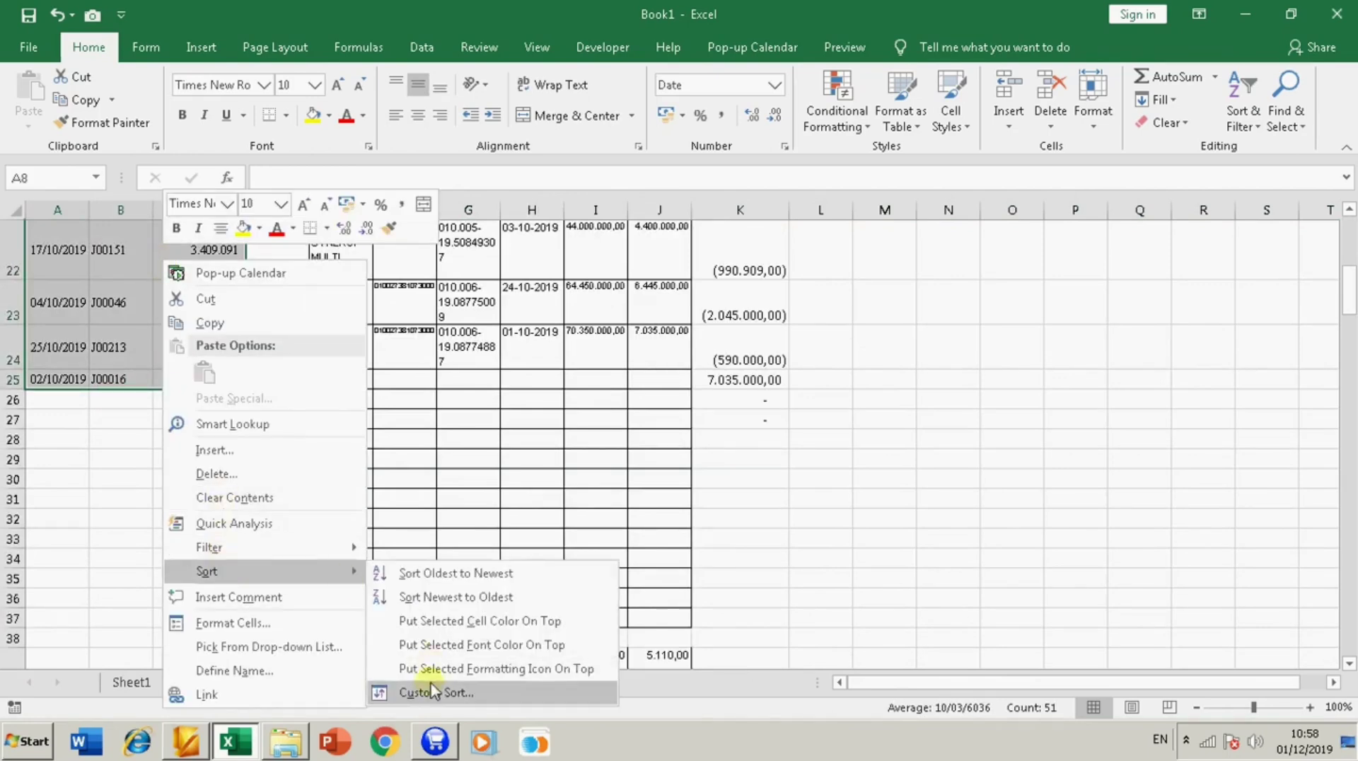
pyautogui.click(433, 689)
pyautogui.press('Return')
# Step: Delete the matched transactions and blank rows from row 8 through row 37
pyautogui.hotkey('shift', 'space')
pyautogui.scroll(-6, 61, 465)
pyautogui.scroll(6, 203, 455)
pyautogui.scroll(-8, 789, 520)
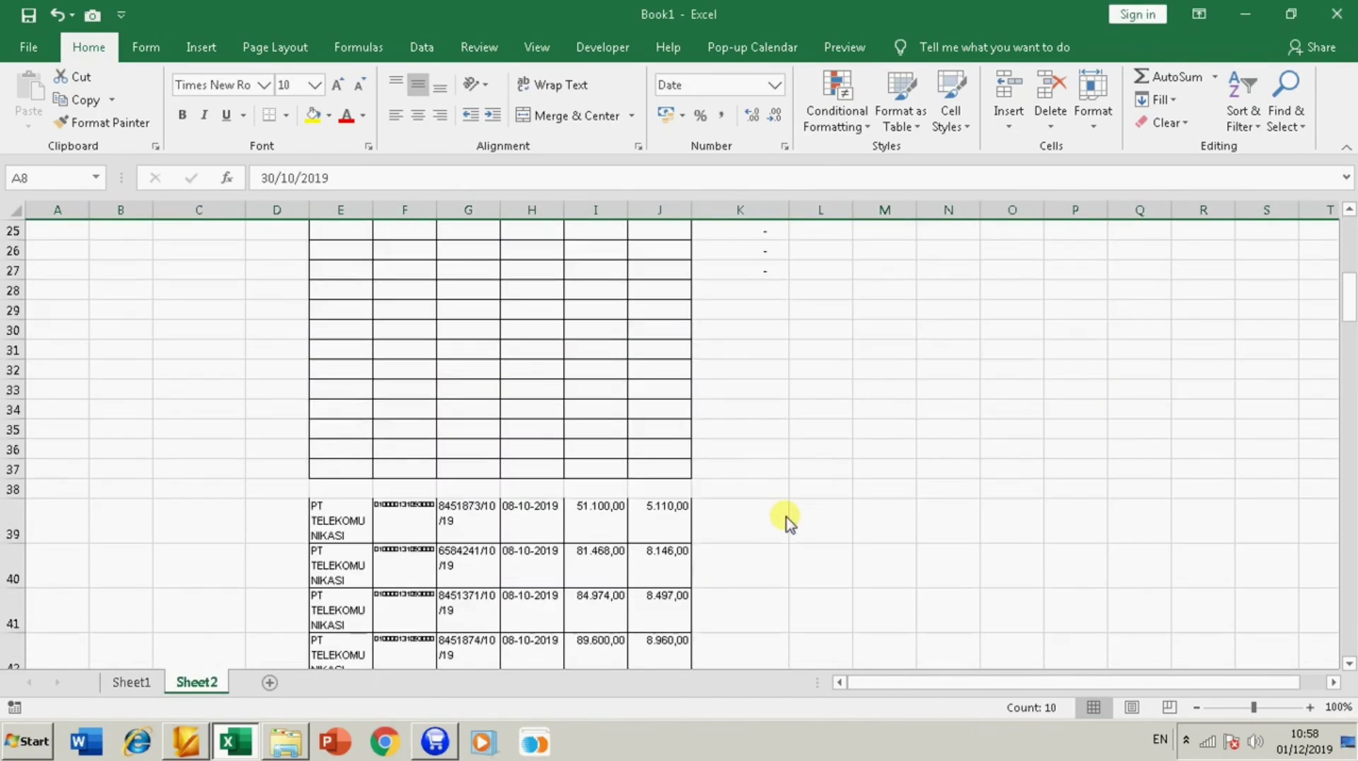
pyautogui.scroll(8, 188, 342)
pyautogui.click(884, 470)
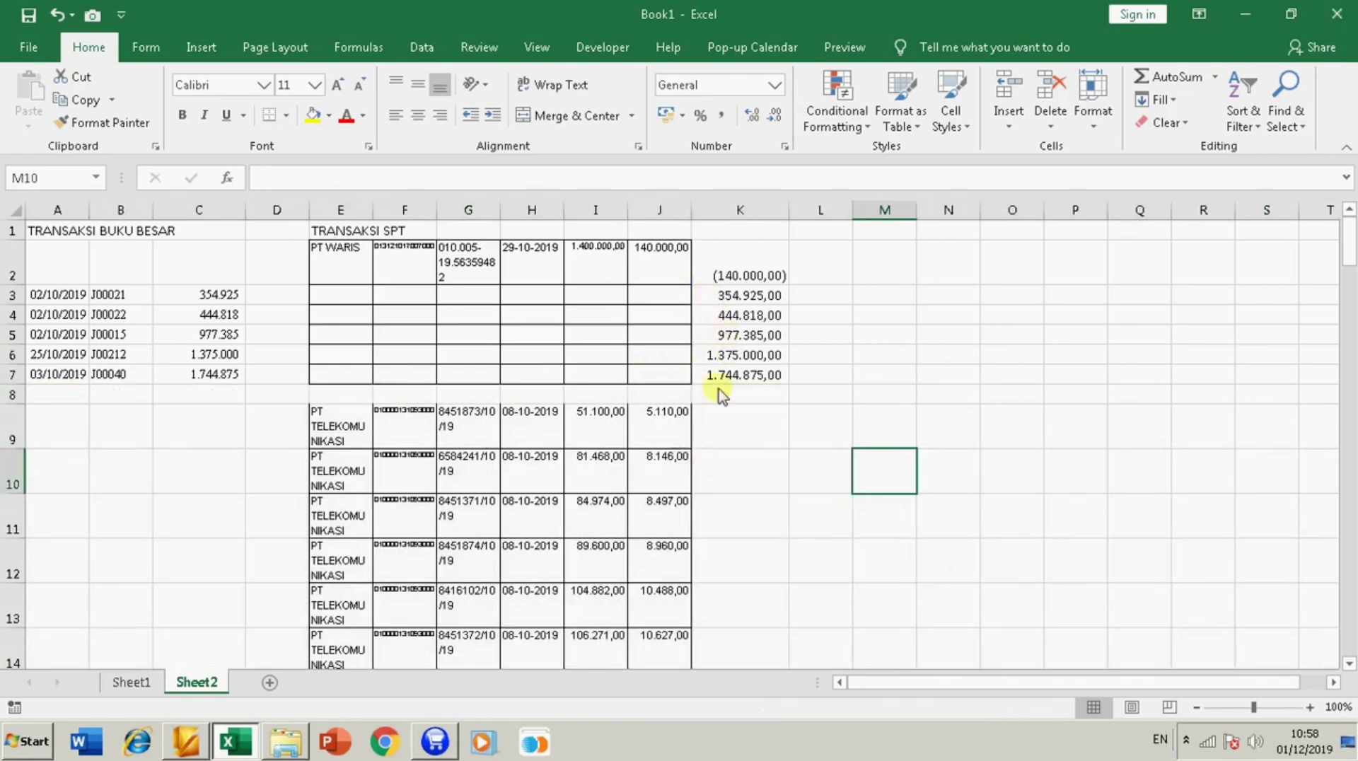
# Step: Total the PT TELEKOMUNIKASI VAT amounts in J9:J18 with AutoSum and widen column J to fit the sum
pyautogui.scroll(-2, 700, 424)
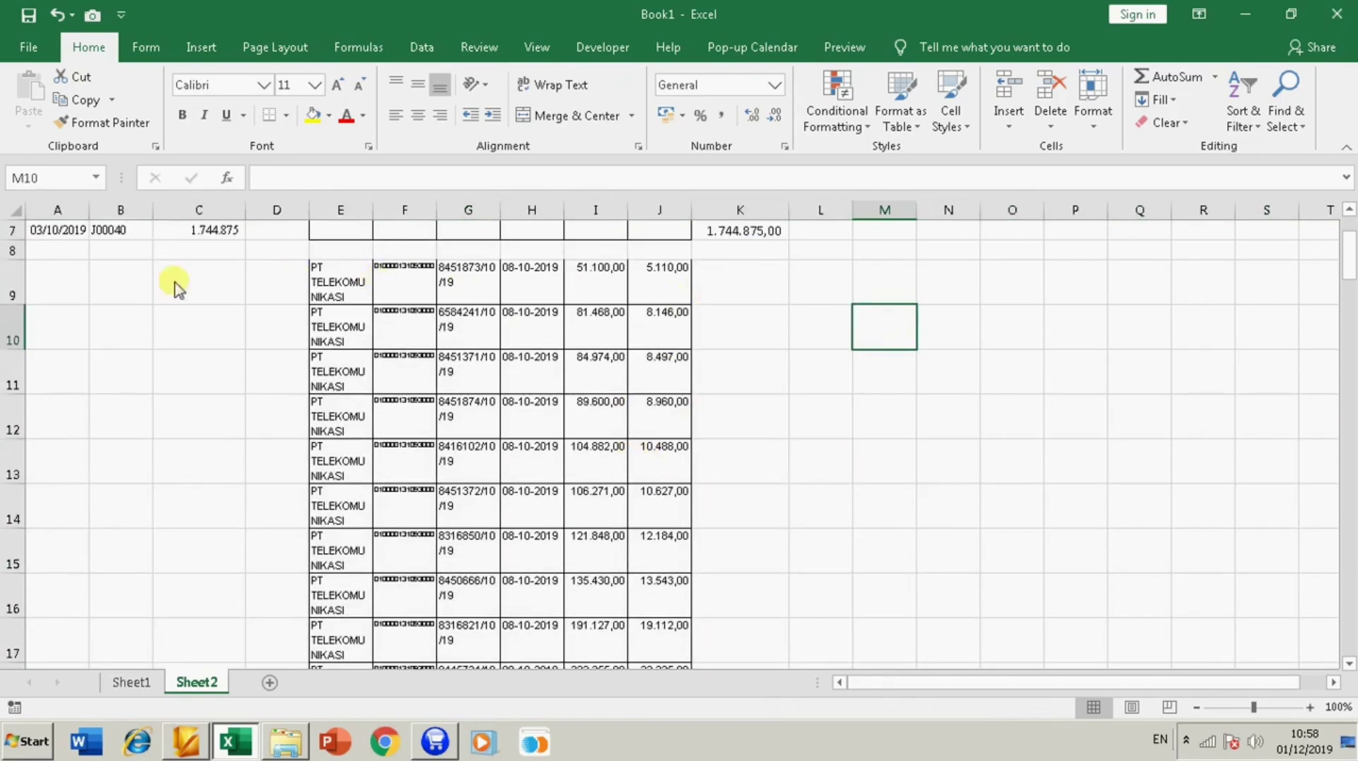
pyautogui.moveTo(663, 287); pyautogui.dragTo(651, 612)
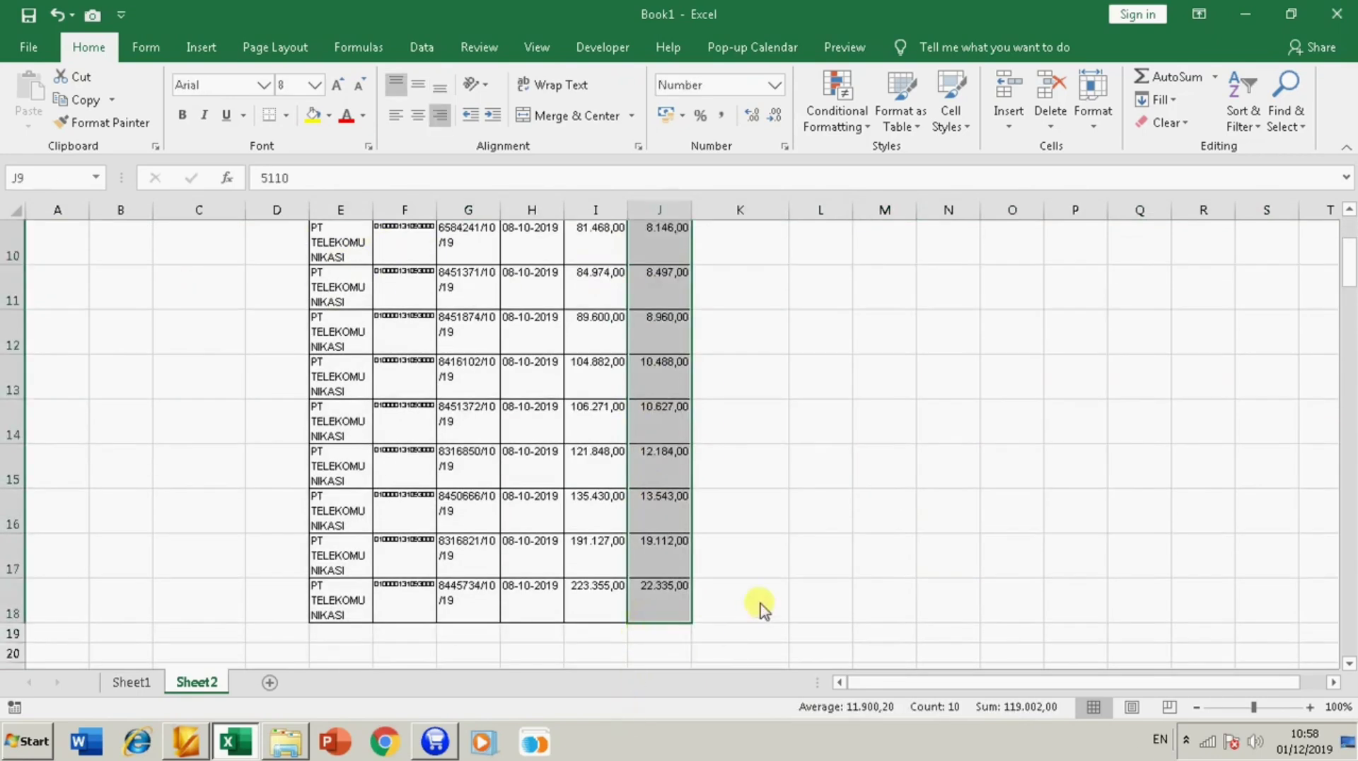
pyautogui.click(1147, 76)
pyautogui.scroll(-3, 932, 364)
pyautogui.click(685, 394)
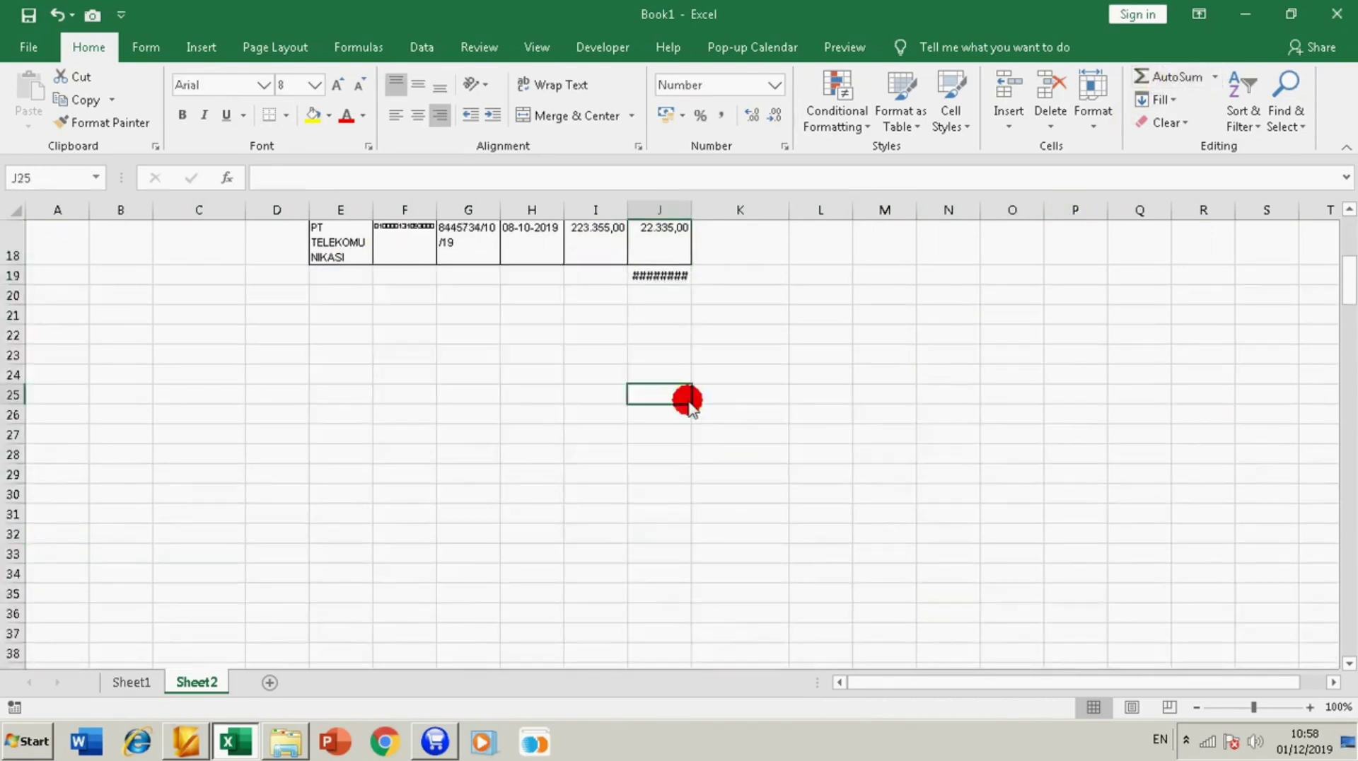
pyautogui.doubleClick(693, 210)
pyautogui.click(717, 394)
# Step: Set the VAT amount of the last PT TELEKOMUNIKASI invoice, in J18, to 119002
pyautogui.scroll(4, 707, 597)
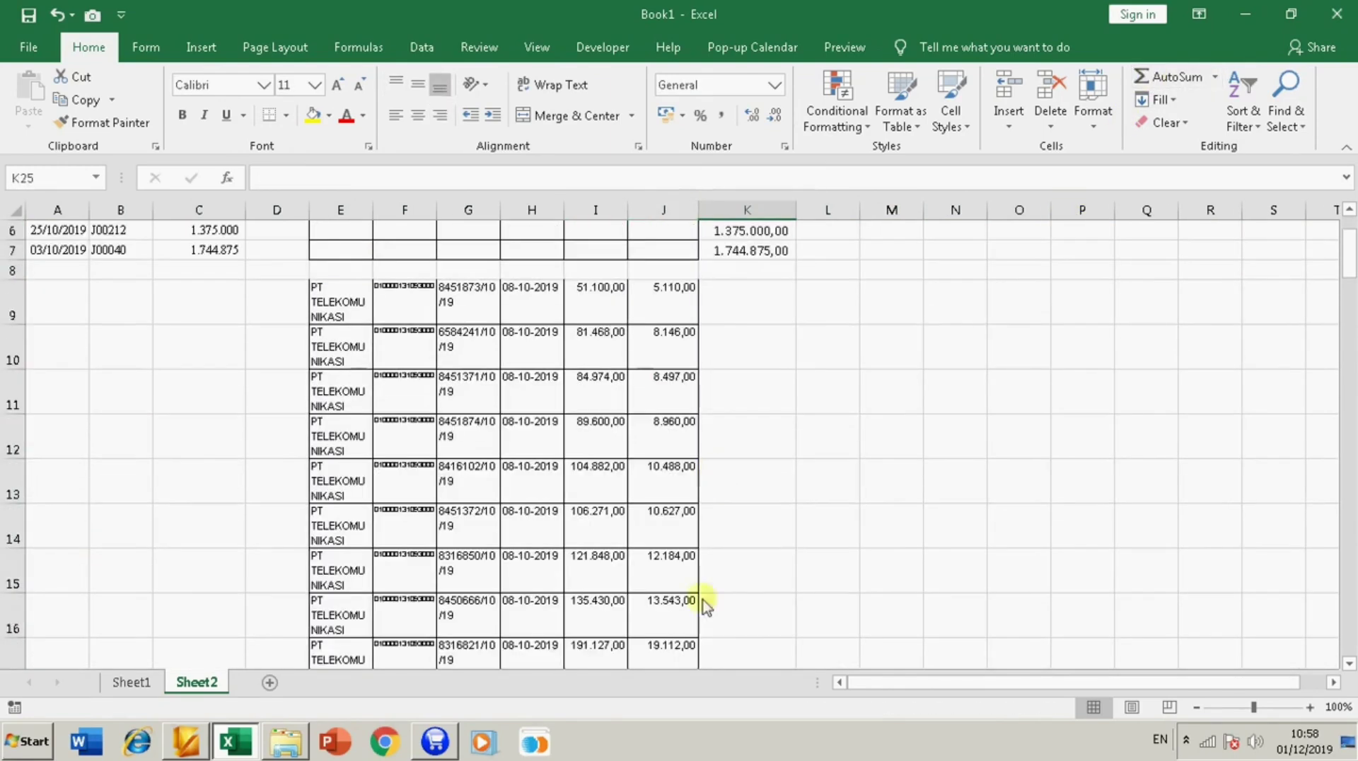
pyautogui.scroll(-1, 693, 651)
pyautogui.scroll(-2, 669, 659)
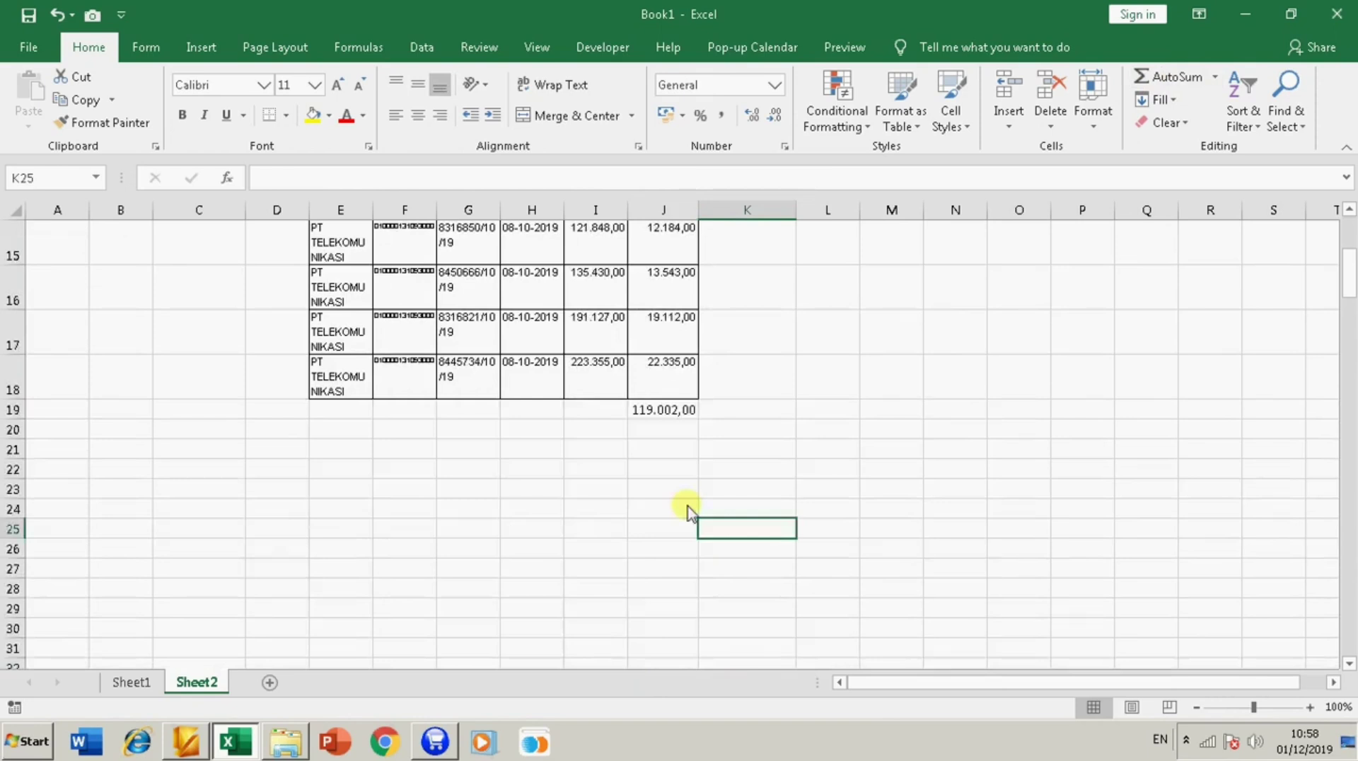
pyautogui.click(666, 414)
pyautogui.click(666, 393)
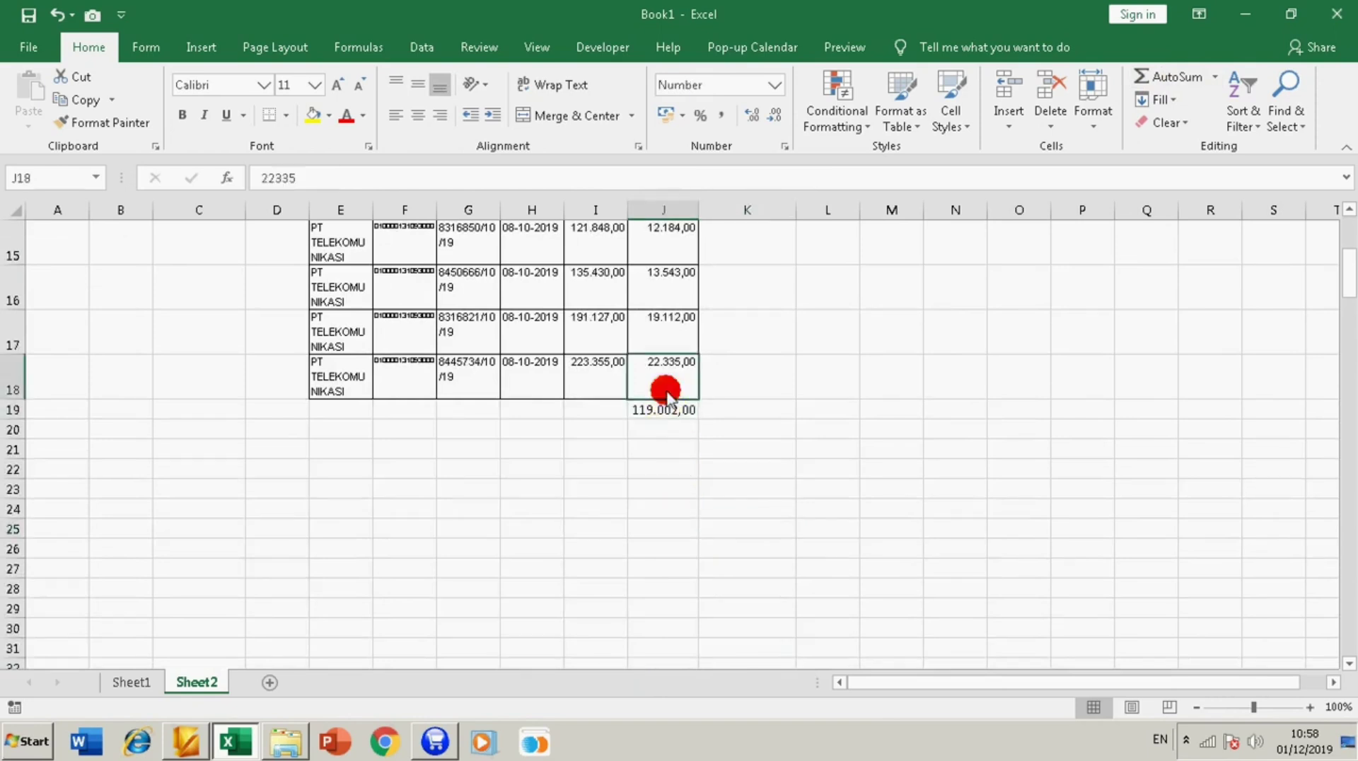
pyautogui.write('119002')
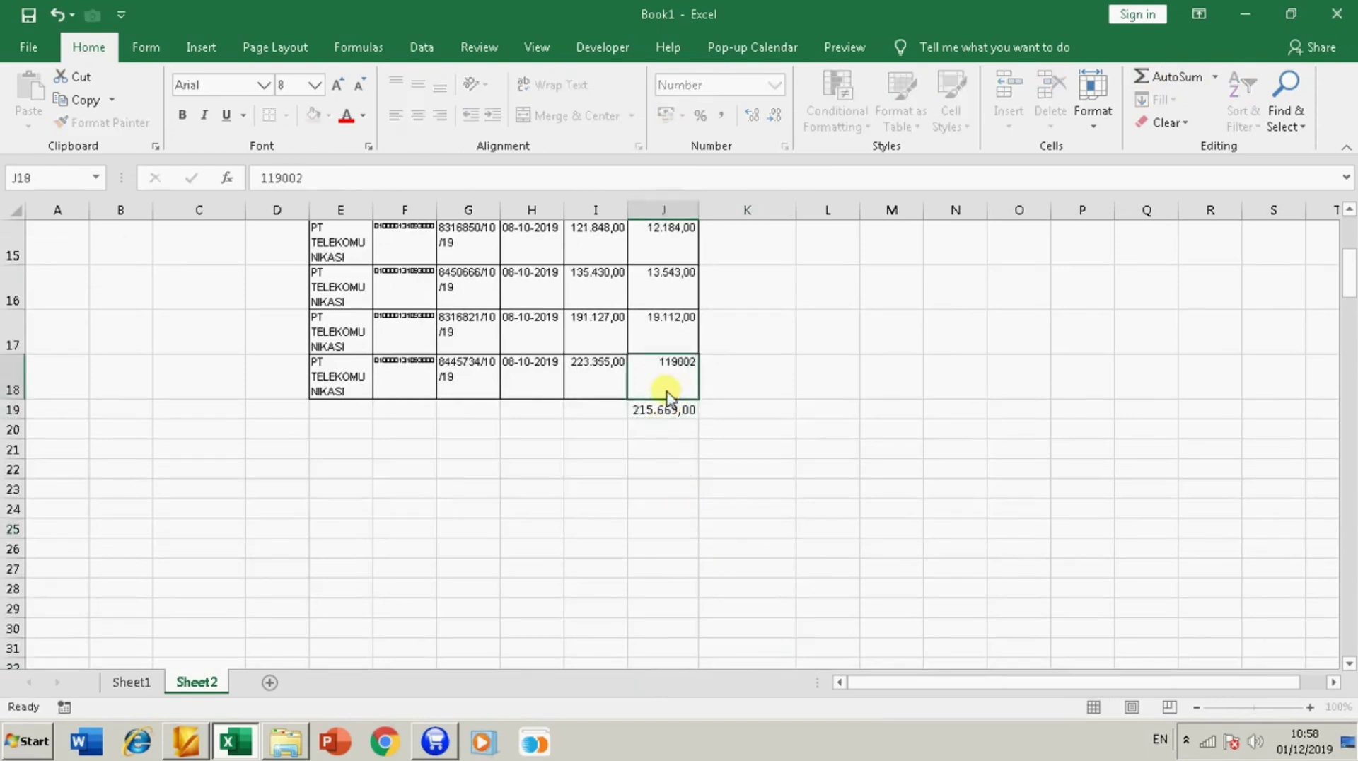
pyautogui.press('Return')
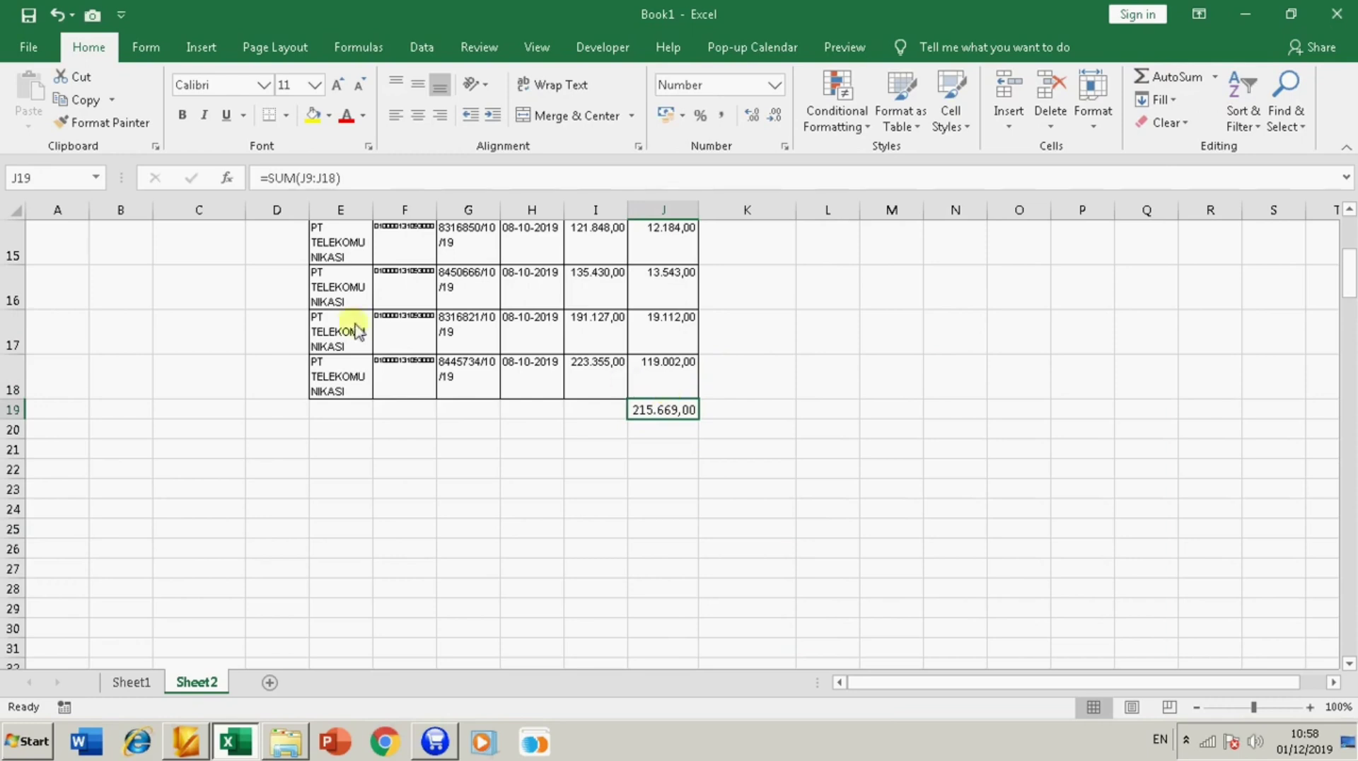
# Step: Delete the other PT TELEKOMUNIKASI invoices in rows 9 through 17 and clear the sum in J10
pyautogui.moveTo(14, 343); pyautogui.dragTo(4, 444)
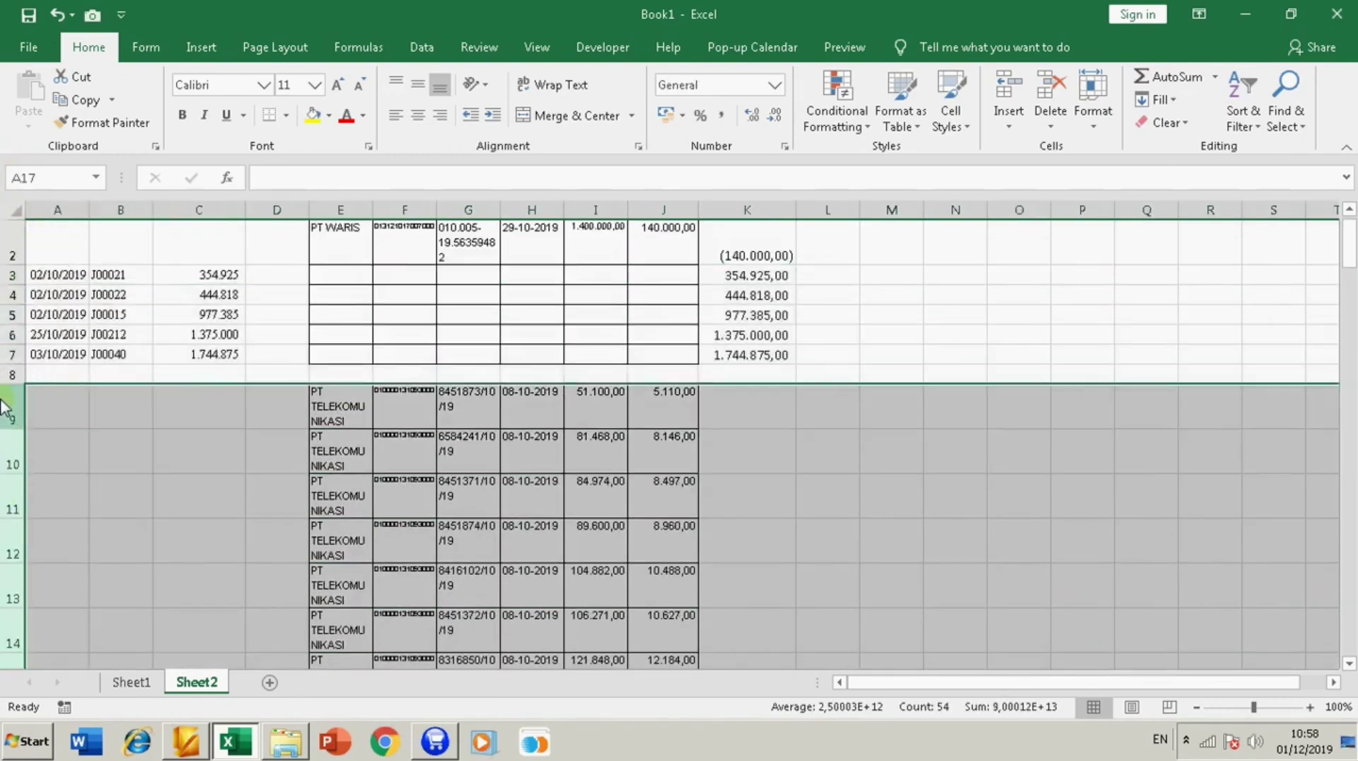
pyautogui.rightClick(6, 409)
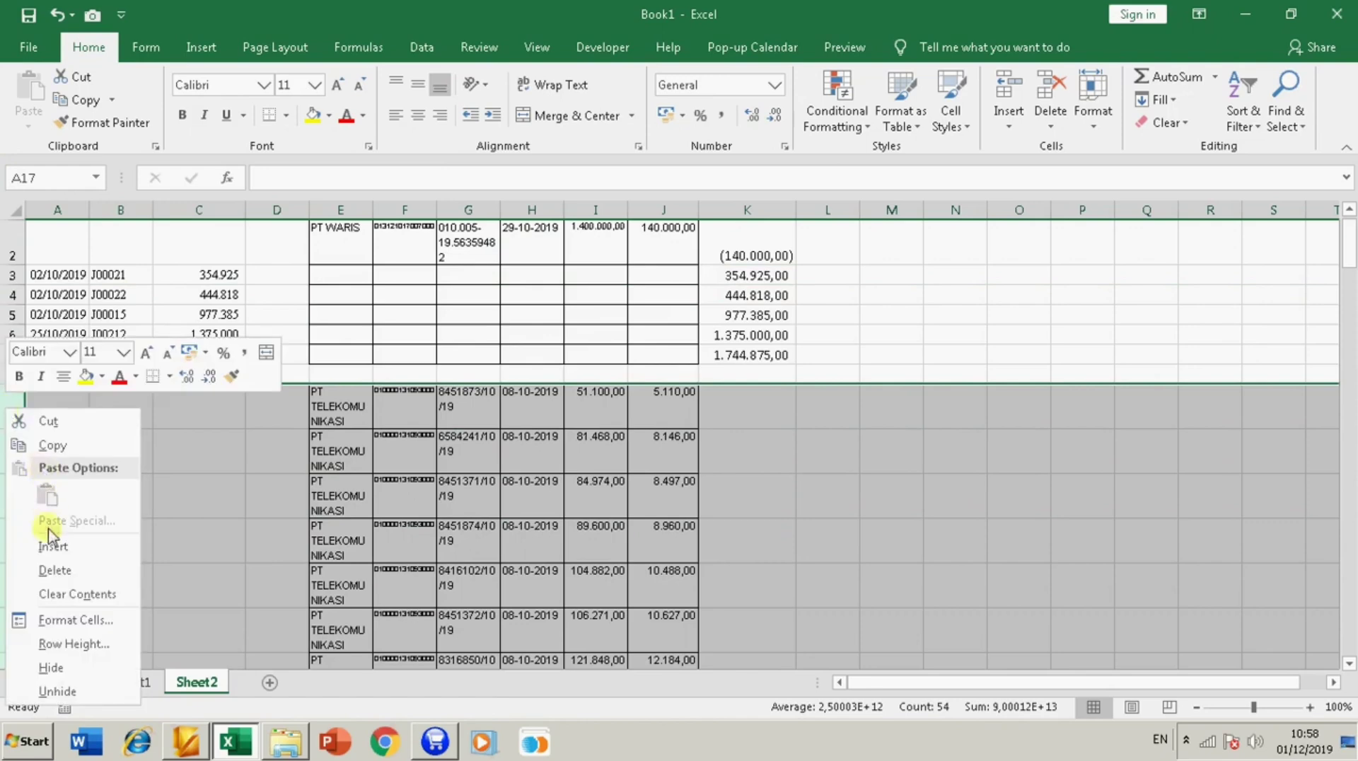
pyautogui.click(53, 570)
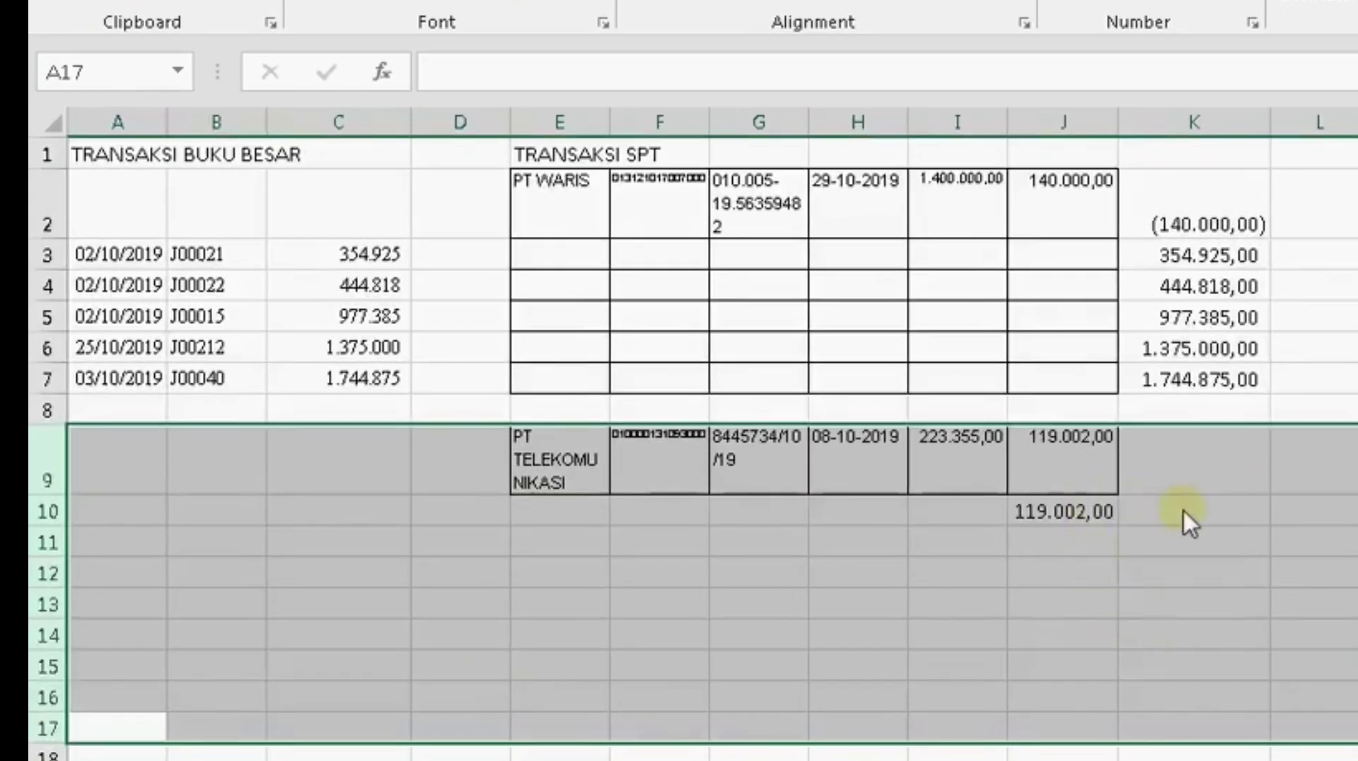
pyautogui.click(1084, 503)
pyautogui.press('Delete')
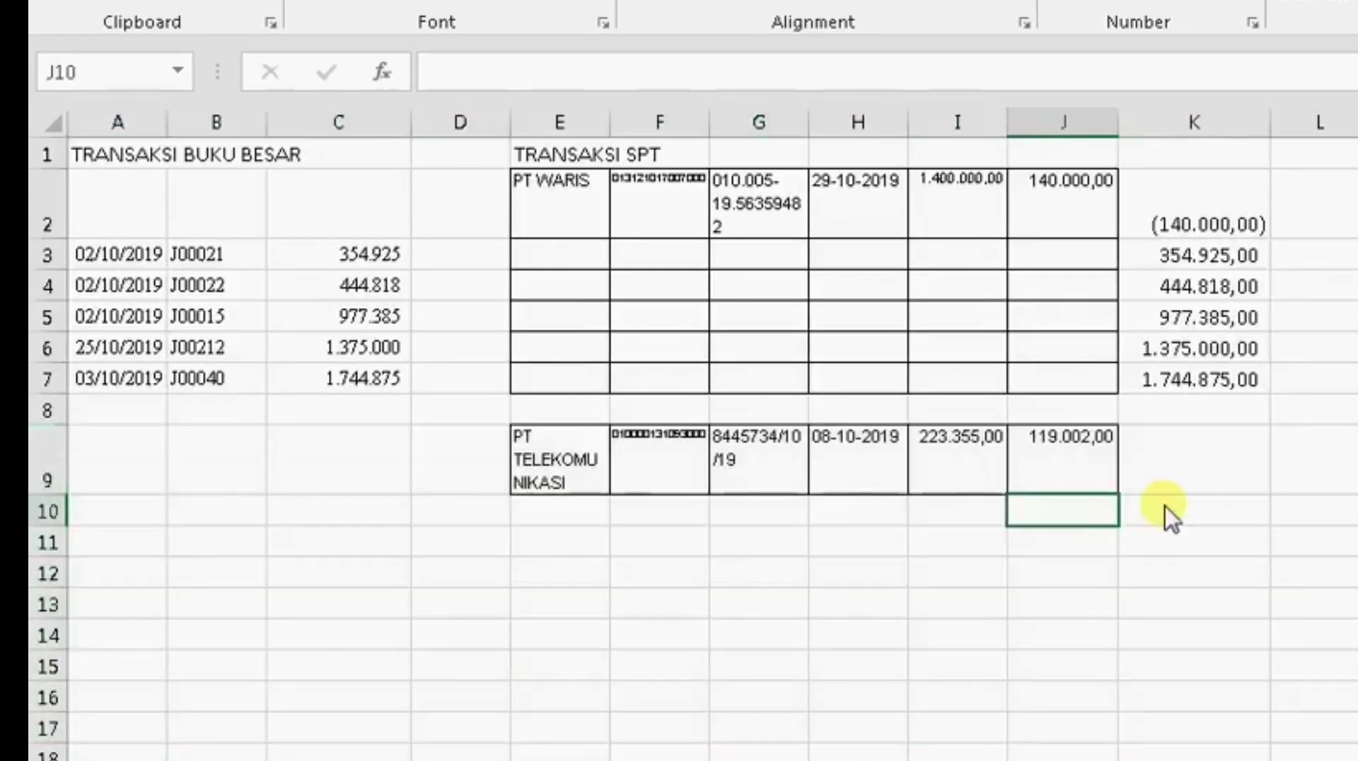
pyautogui.click(1228, 517)
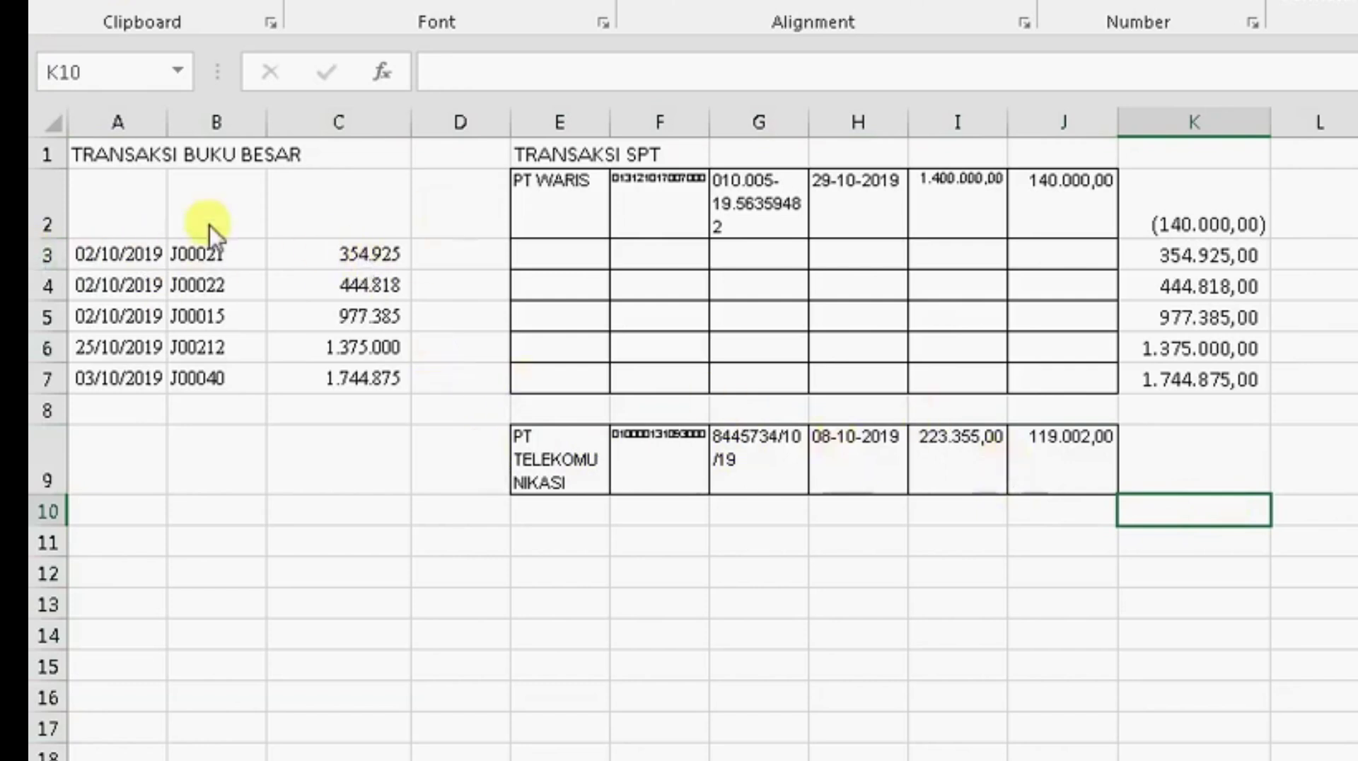
# Step: Review the unmatched ledger amounts in C3:C7 under TRANSAKSI BUKU BESAR
pyautogui.click(163, 161)
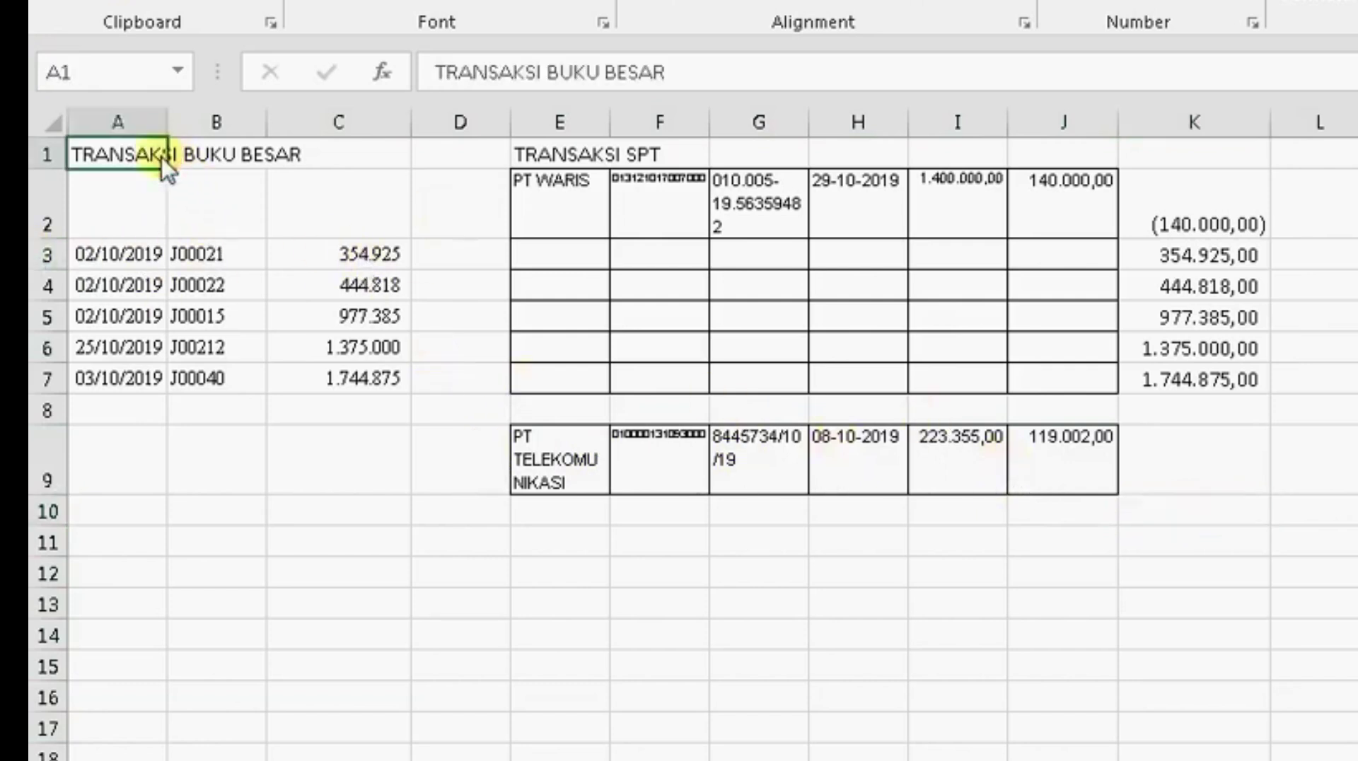
pyautogui.click(366, 256)
pyautogui.moveTo(366, 256); pyautogui.dragTo(354, 386)
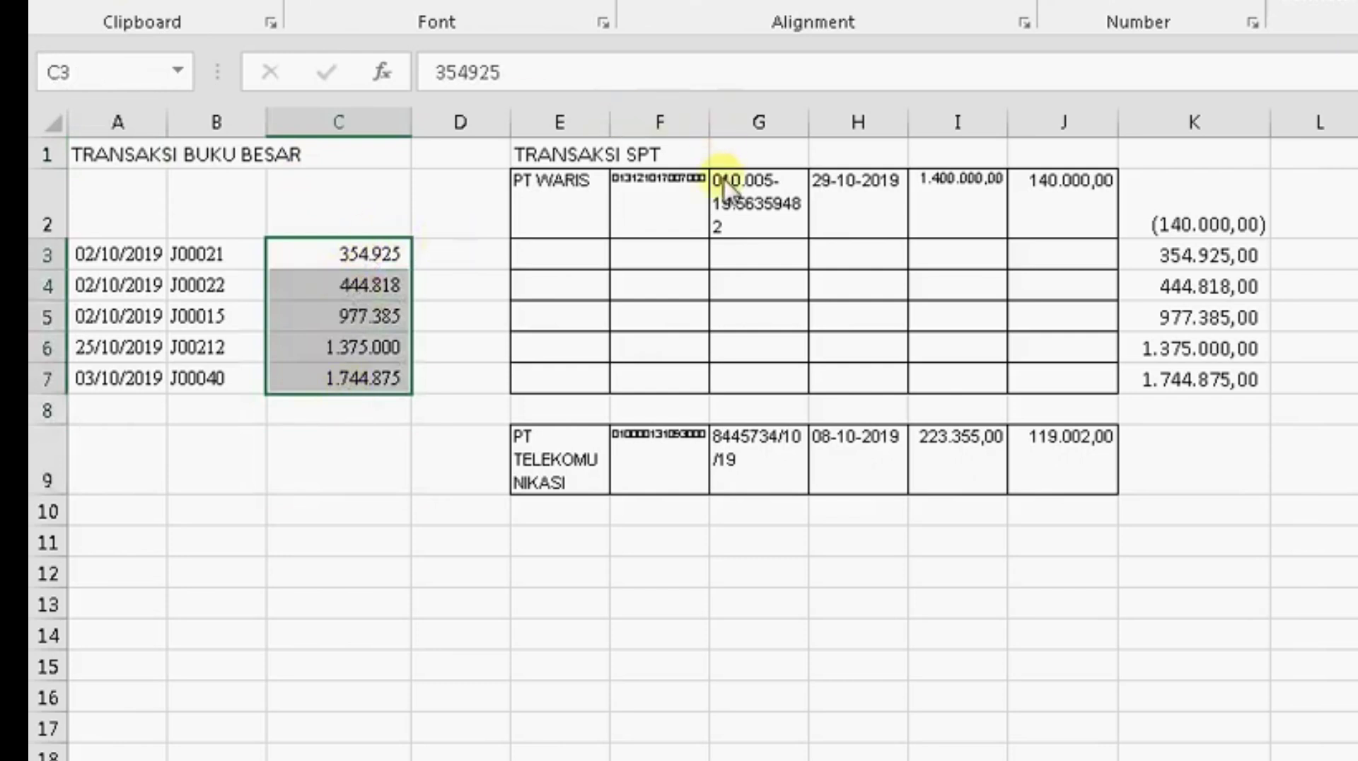
# Step: Copy the unmatched ledger amounts in C3:C7 into B14:B18 under the ledger-side DIKURANGI heading of the REKONSILIASI PPN MASUKAN form
pyautogui.hotkey('ctrl', 'c')
pyautogui.hotkey('ctrl', 'pagedown')
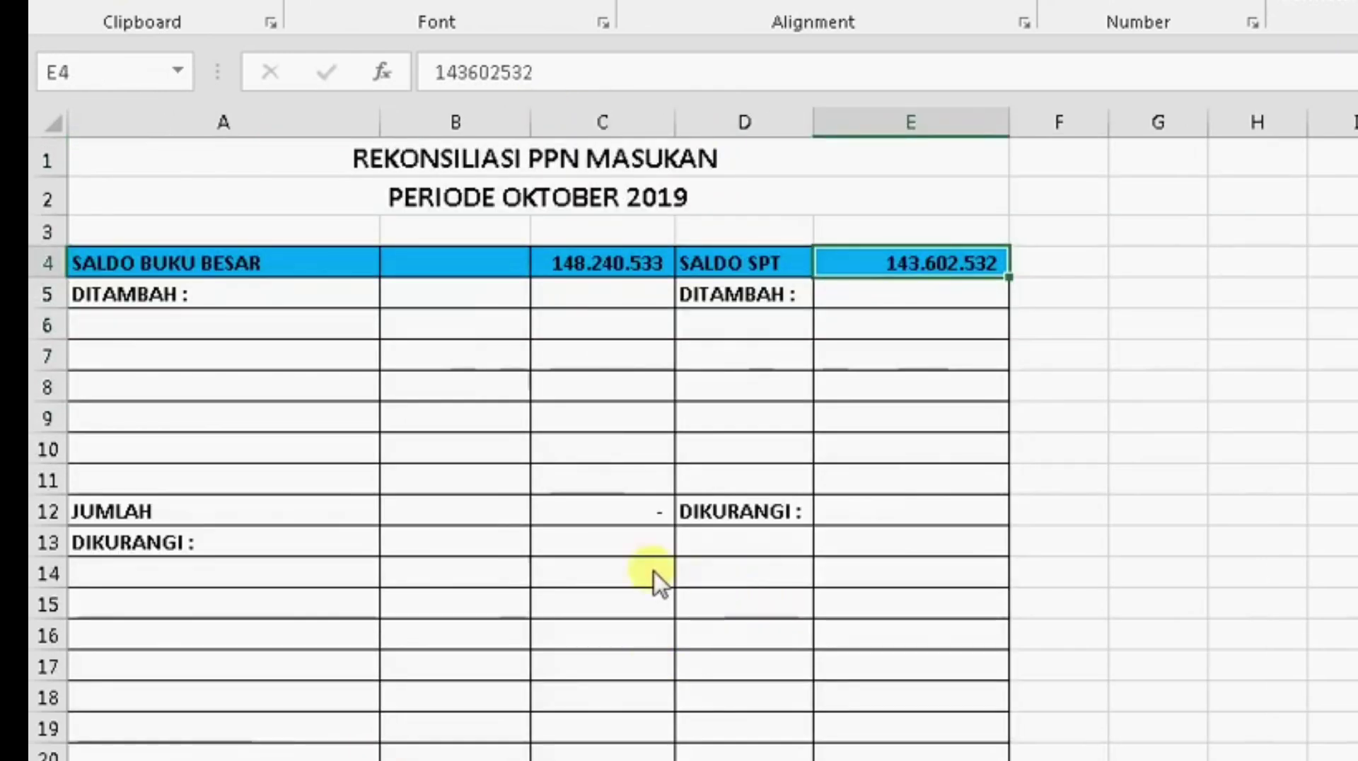
pyautogui.click(424, 583)
pyautogui.hotkey('ctrl', 'v')
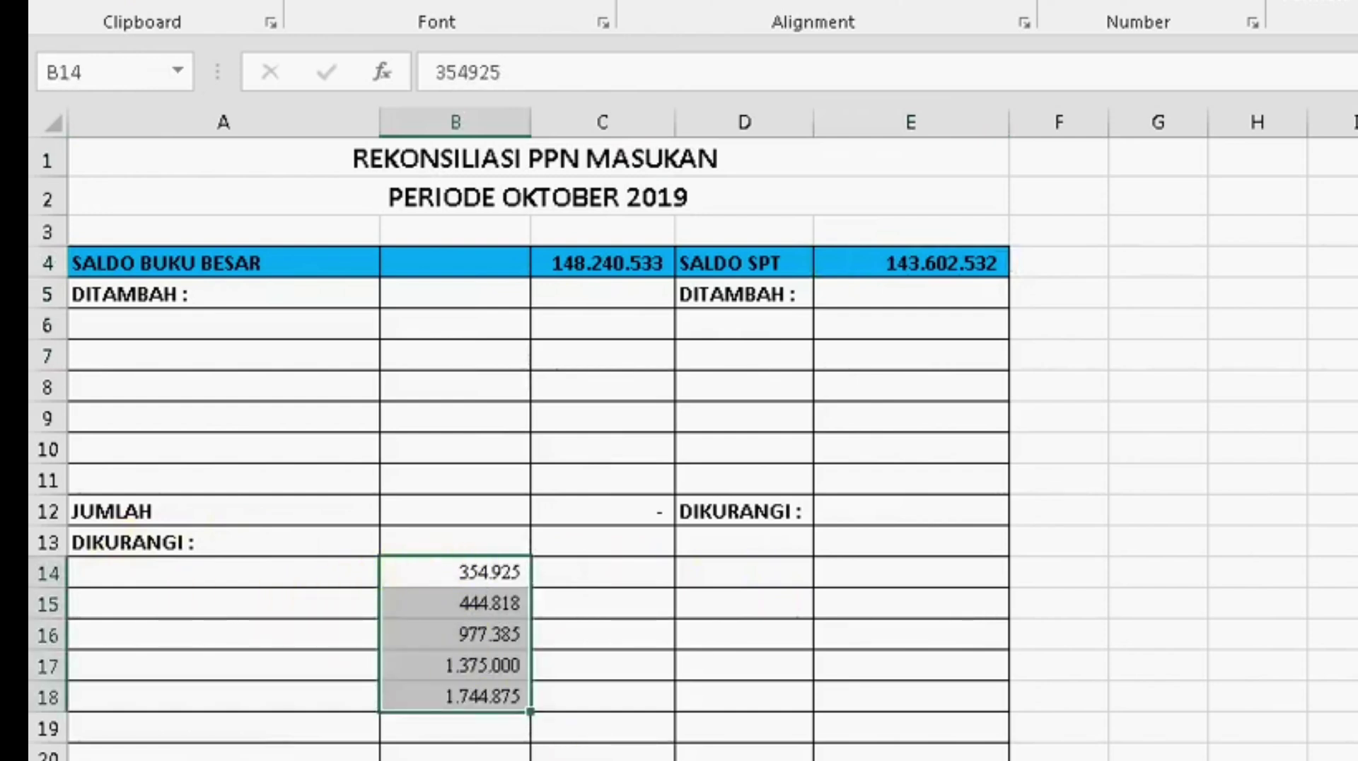
# Step: Copy the PT WARIS VAT amount from J2 of TRANSAKSI SPT into B6 under the ledger-side DITAMBAH heading
pyautogui.hotkey('ctrl', 'pageup')
pyautogui.click(1077, 233)
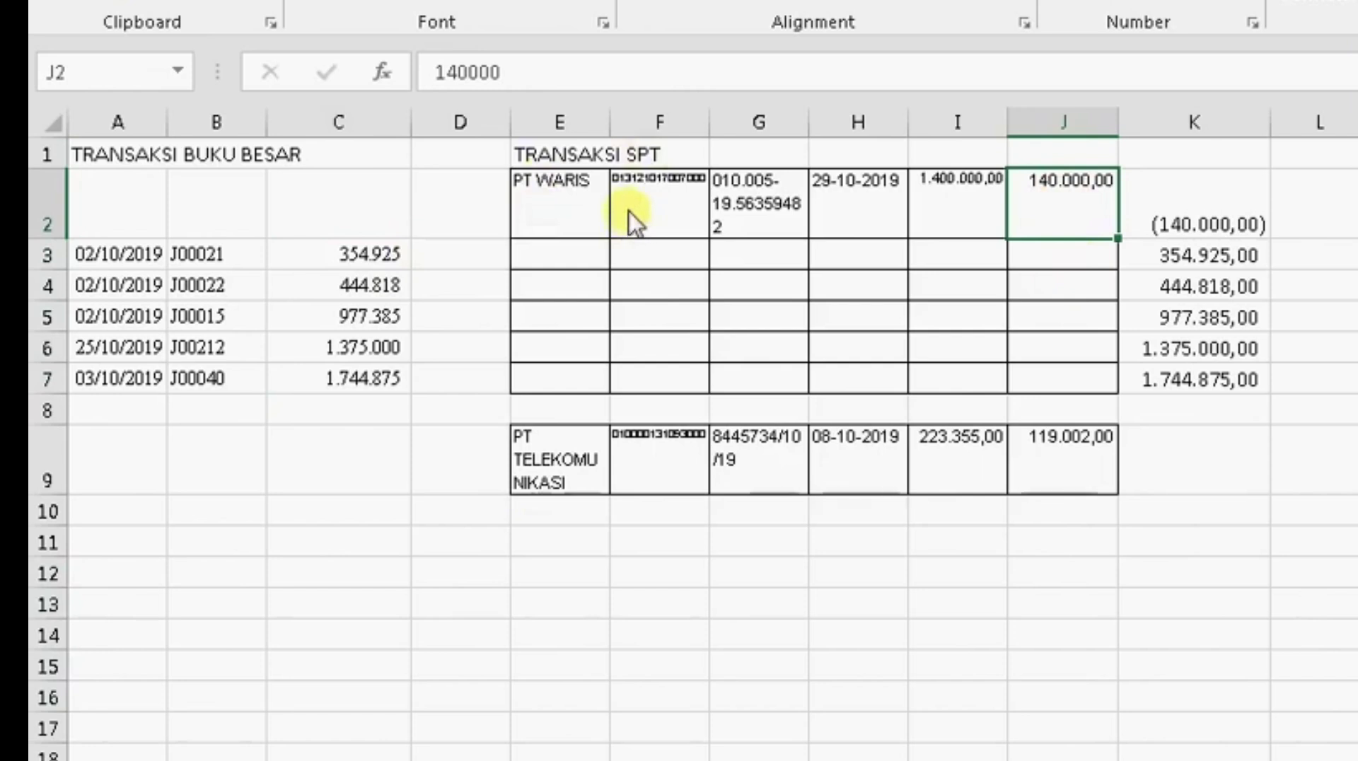
pyautogui.hotkey('ctrl', 'c')
pyautogui.hotkey('ctrl', 'pagedown')
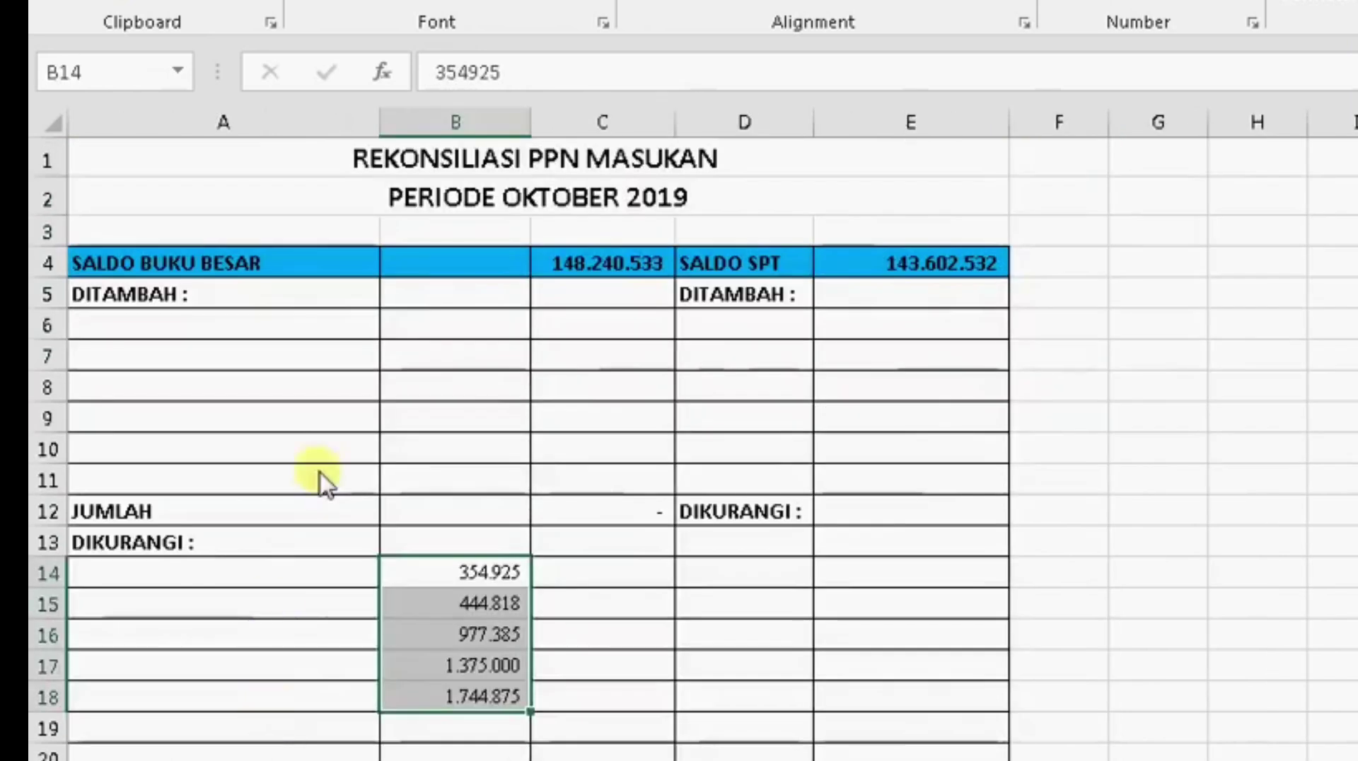
pyautogui.click(434, 321)
pyautogui.hotkey('ctrl', 'v')
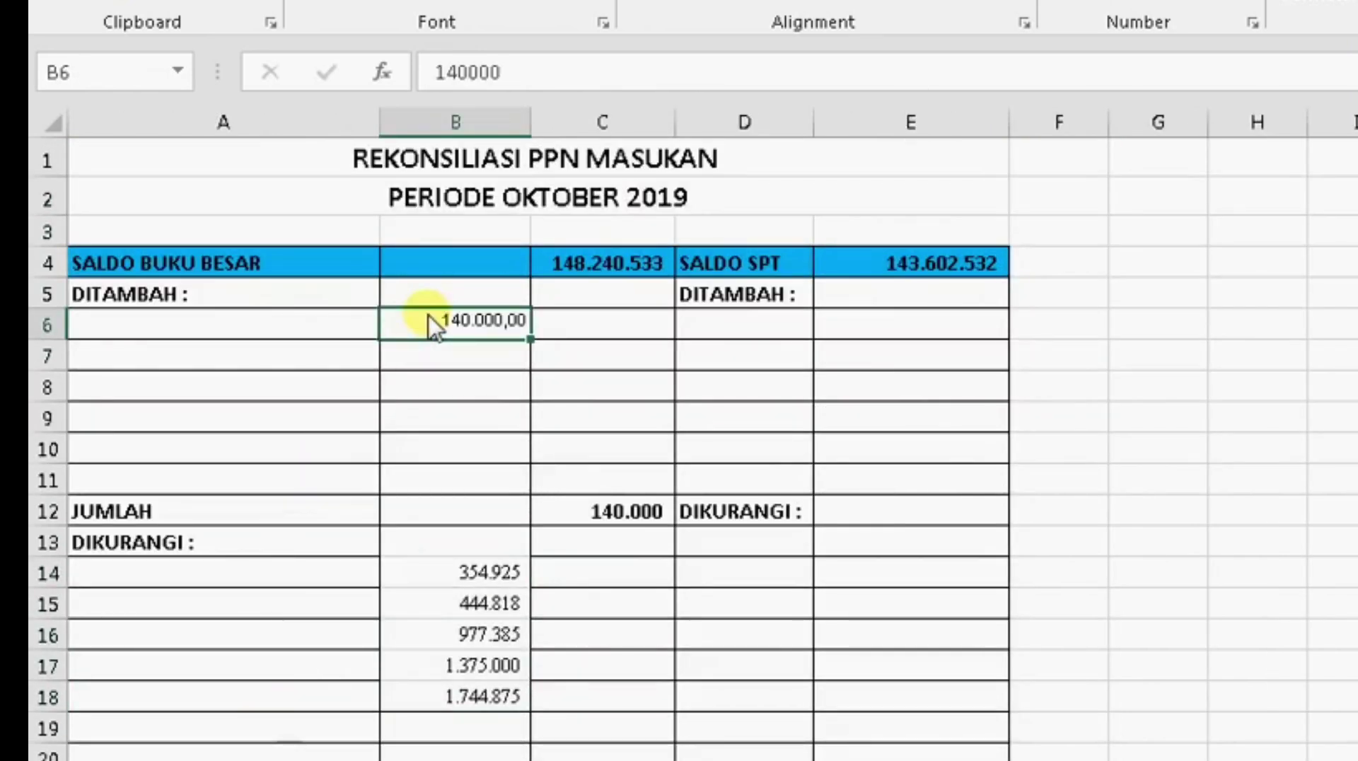
# Step: Copy the PT TELEKOMUNIKASI VAT amount from J9 of TRANSAKSI SPT into B7 of the reconciliation form
pyautogui.hotkey('ctrl', 'pageup')
pyautogui.click(1093, 453)
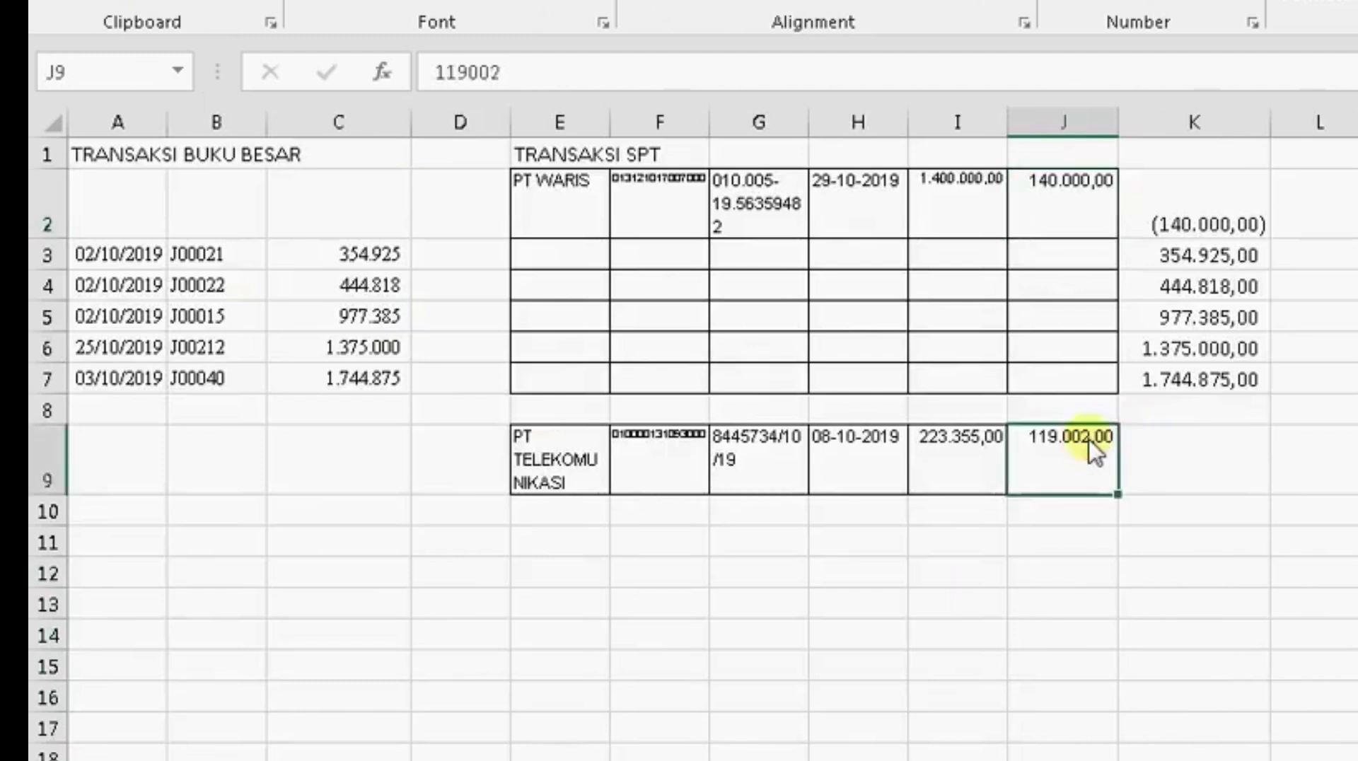
pyautogui.hotkey('ctrl', 'c')
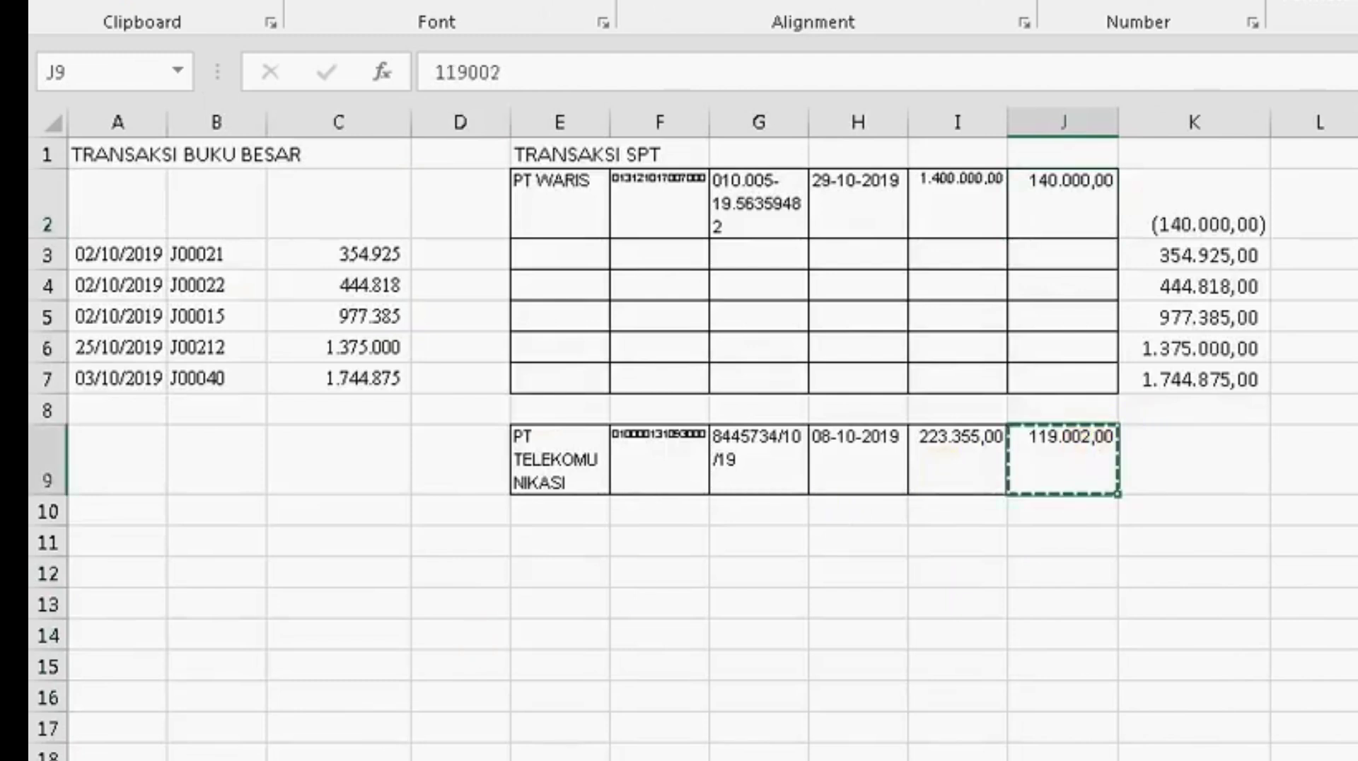
pyautogui.hotkey('ctrl', 'pagedown')
pyautogui.click(448, 363)
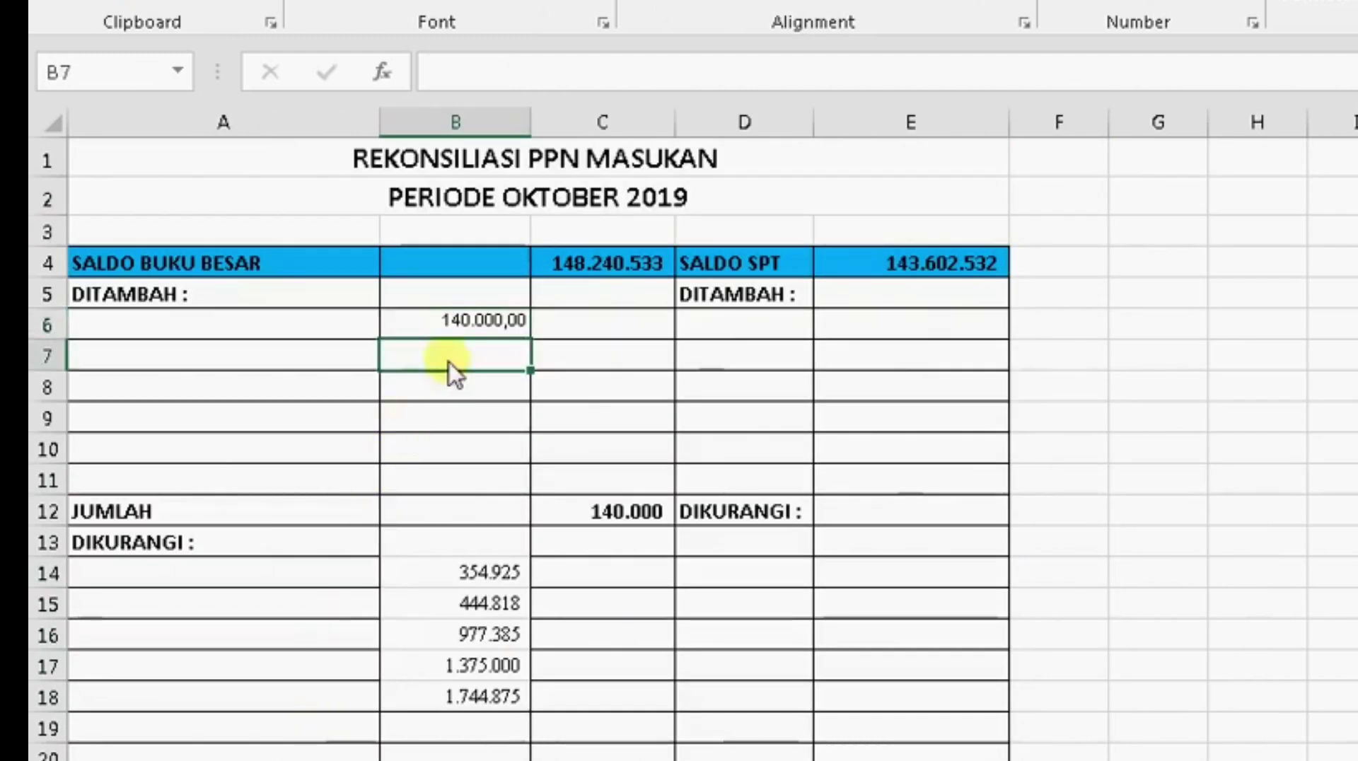
pyautogui.hotkey('ctrl', 'v')
pyautogui.click(1080, 392)
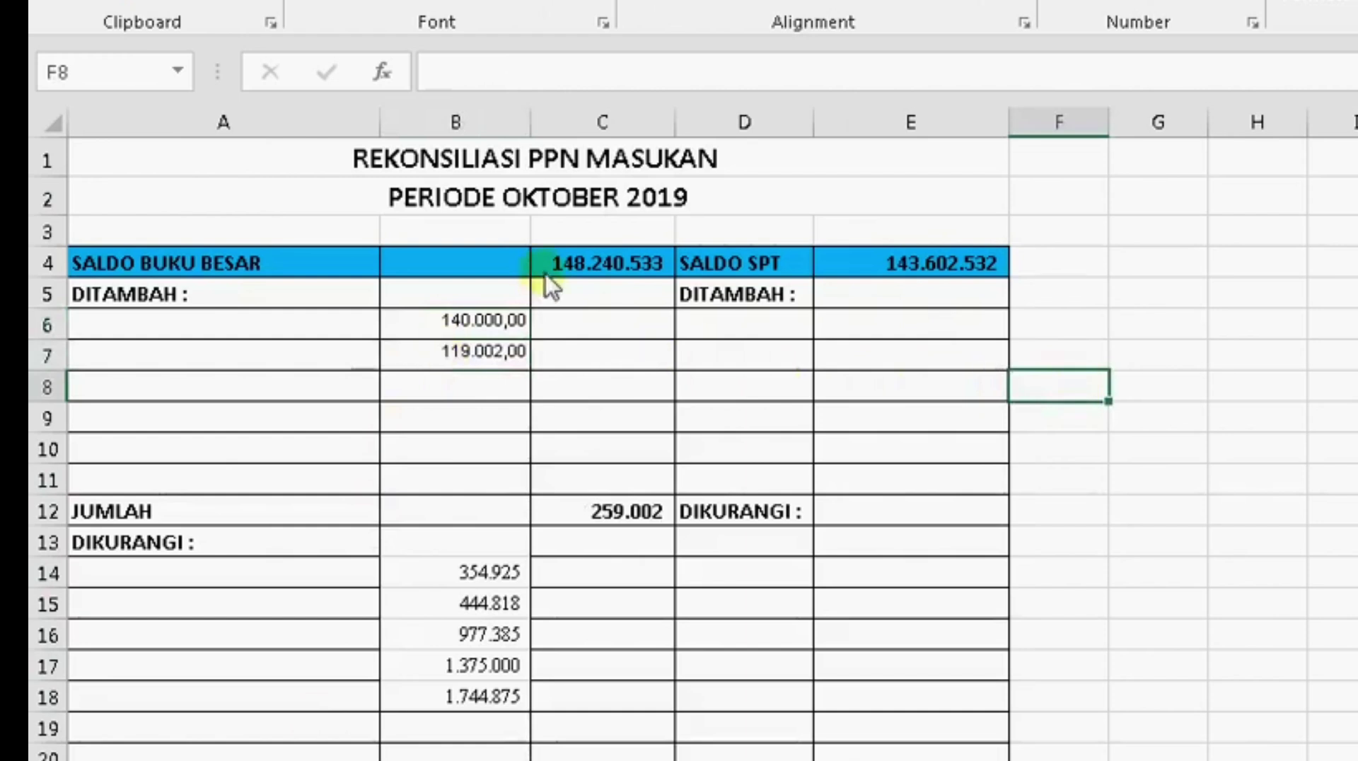
# Step: Check the formulas behind the JUMLAH total in C12 and the SELISIH difference in C25
pyautogui.click(617, 509)
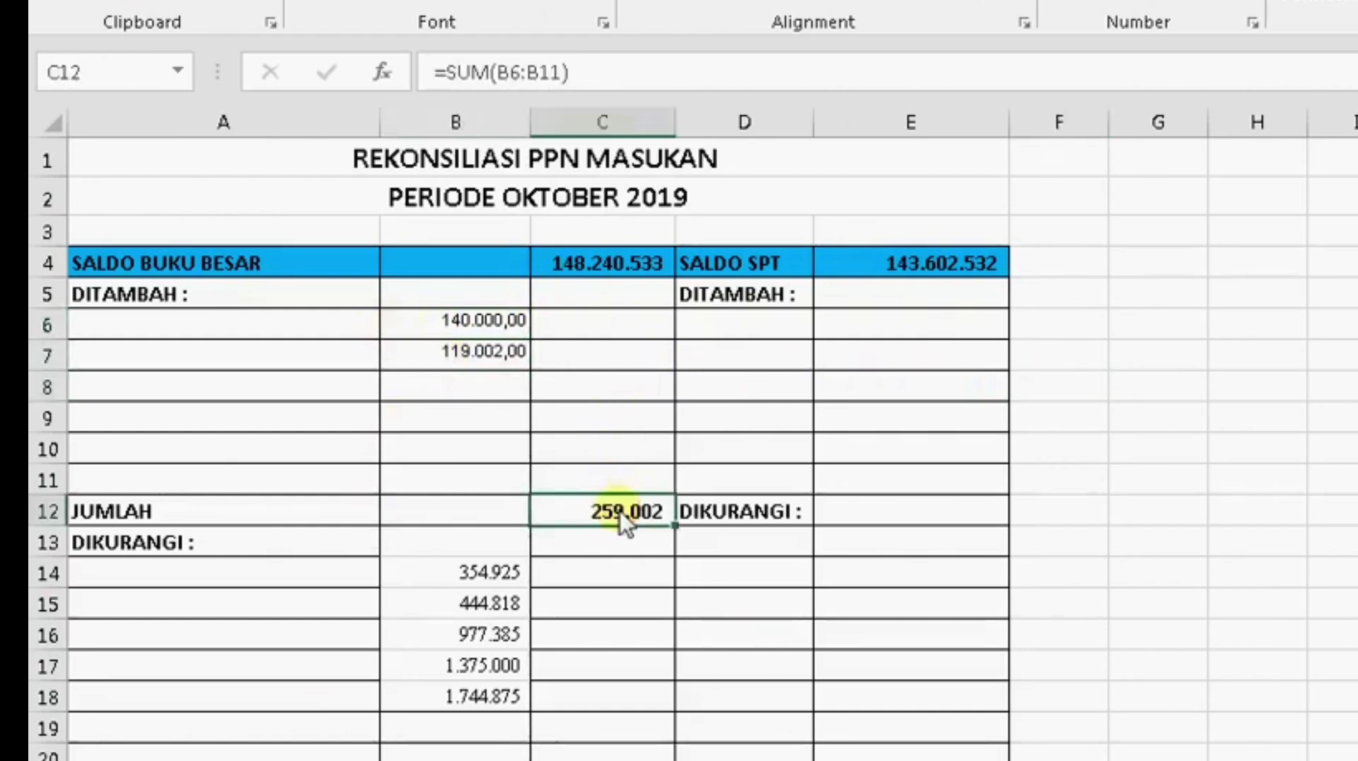
pyautogui.scroll(-2, 621, 512)
pyautogui.click(619, 715)
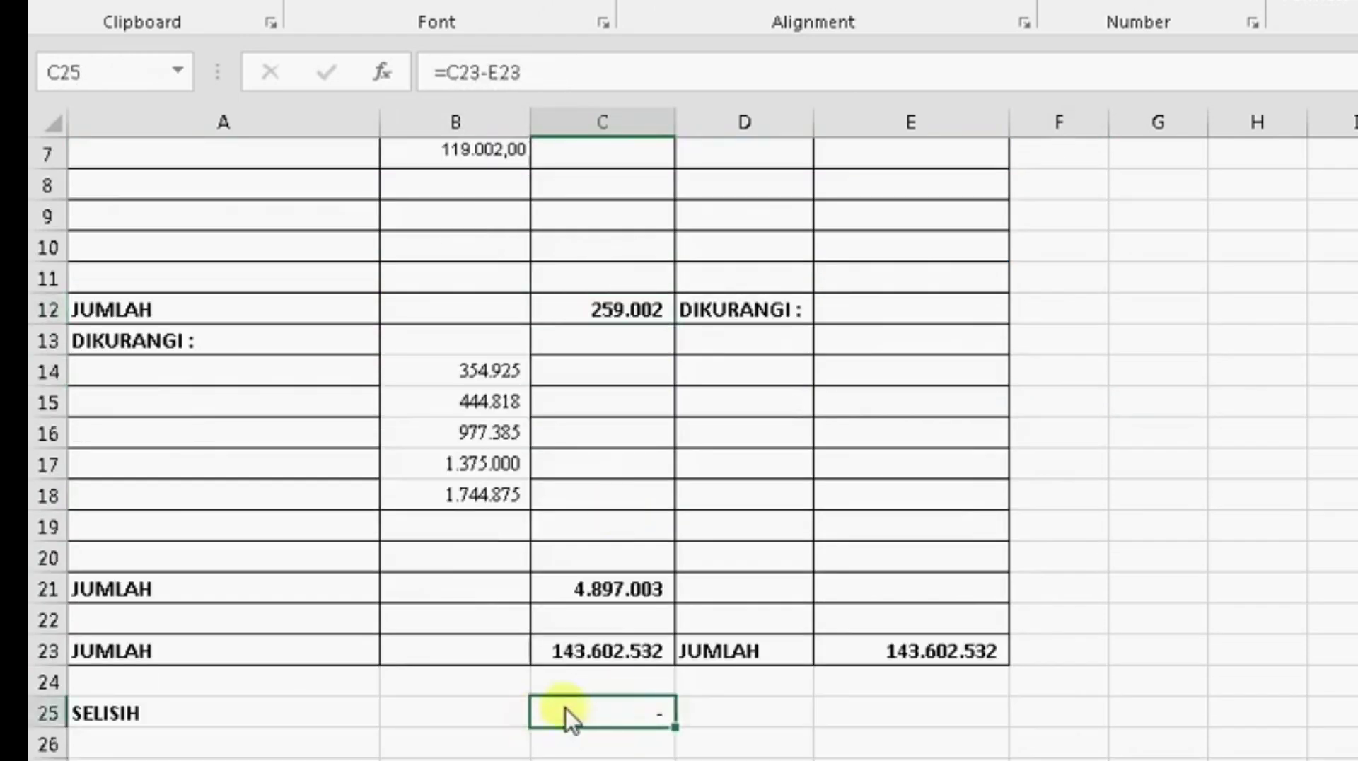
pyautogui.click(568, 80)
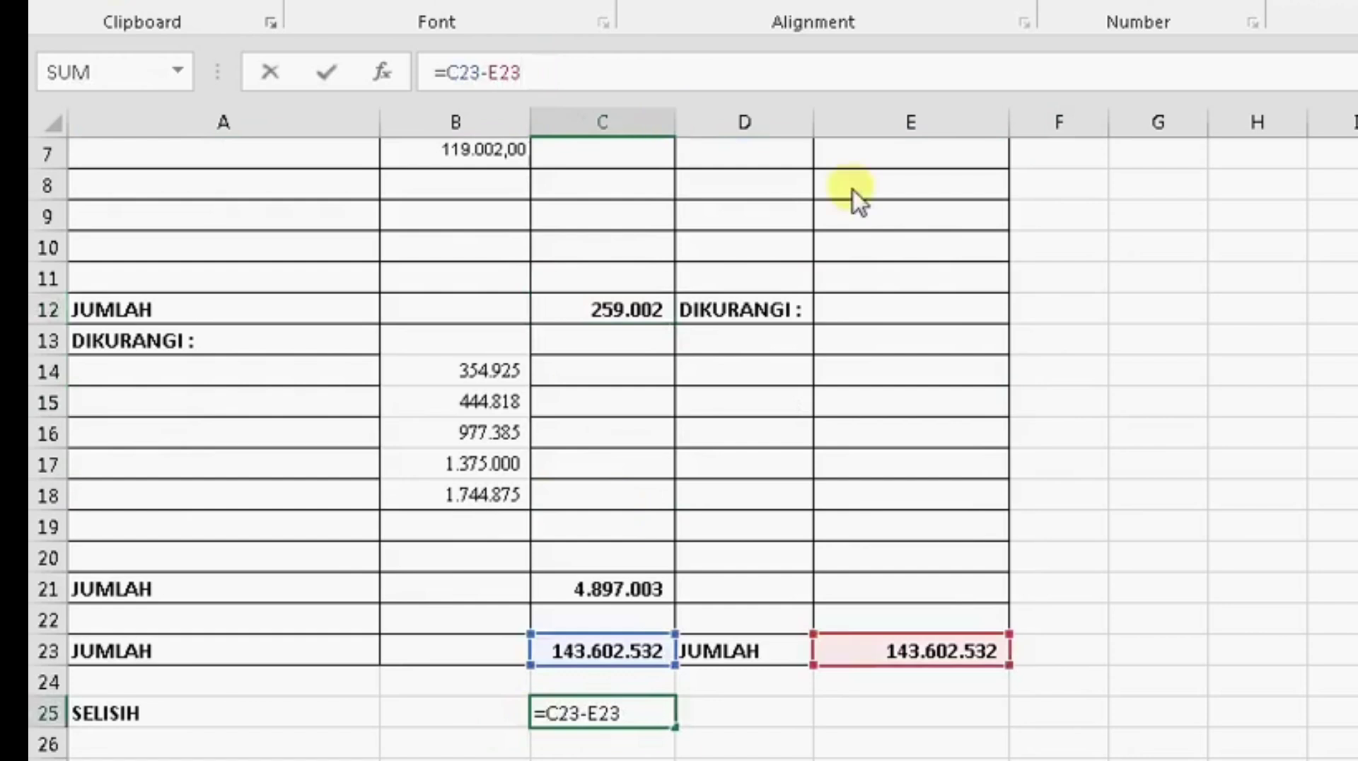
pyautogui.press('Return')
pyautogui.scroll(2, 894, 554)
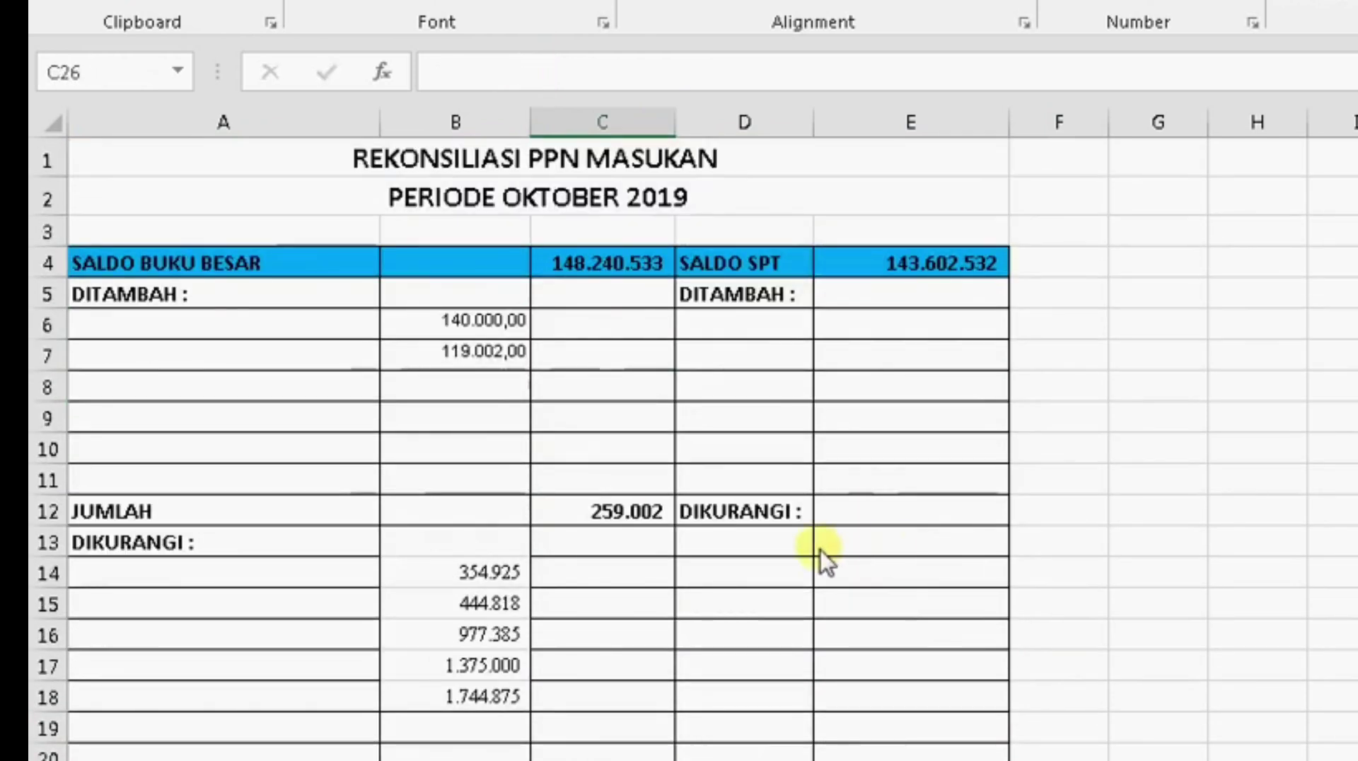
# Step: Apply All Borders to the deducted amounts in B14:B18
pyautogui.moveTo(495, 570); pyautogui.dragTo(485, 700)
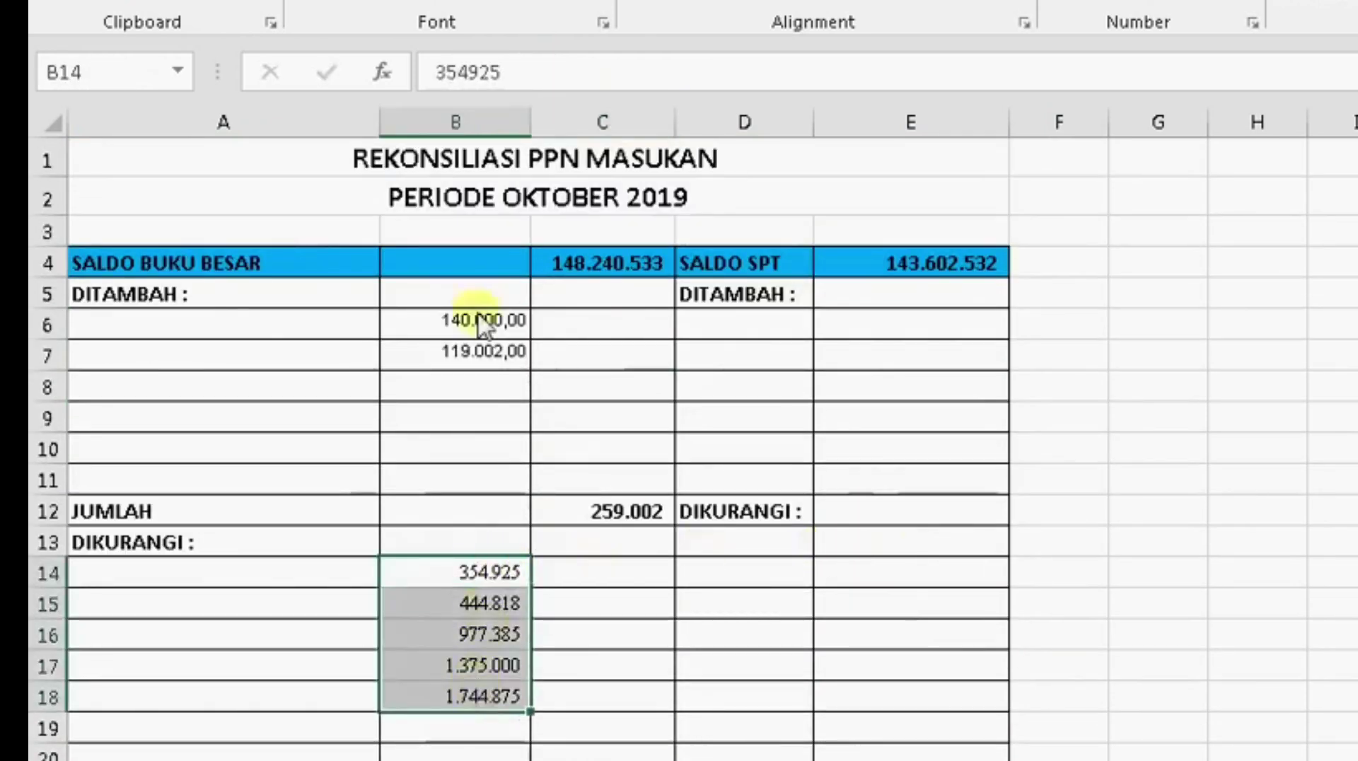
pyautogui.click(463, 2)
pyautogui.click(480, 244)
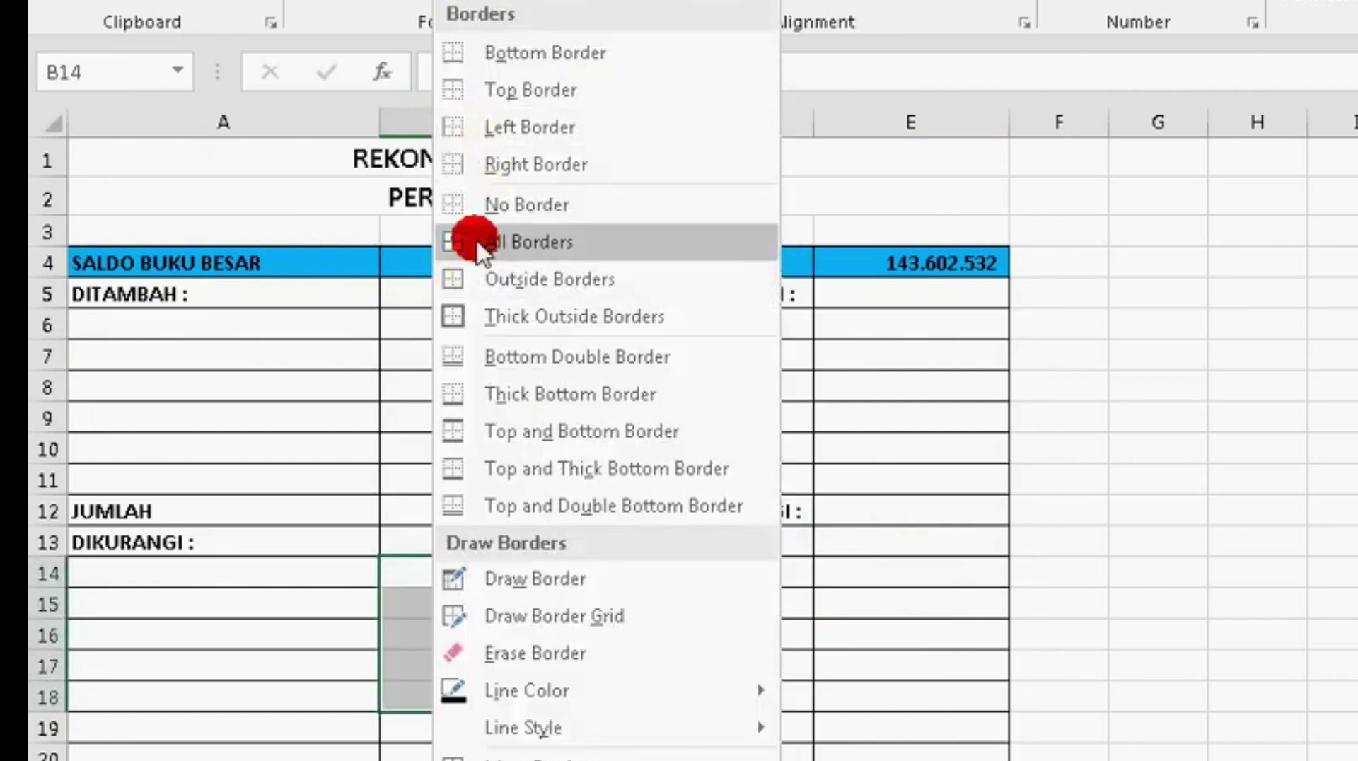
pyautogui.click(925, 446)
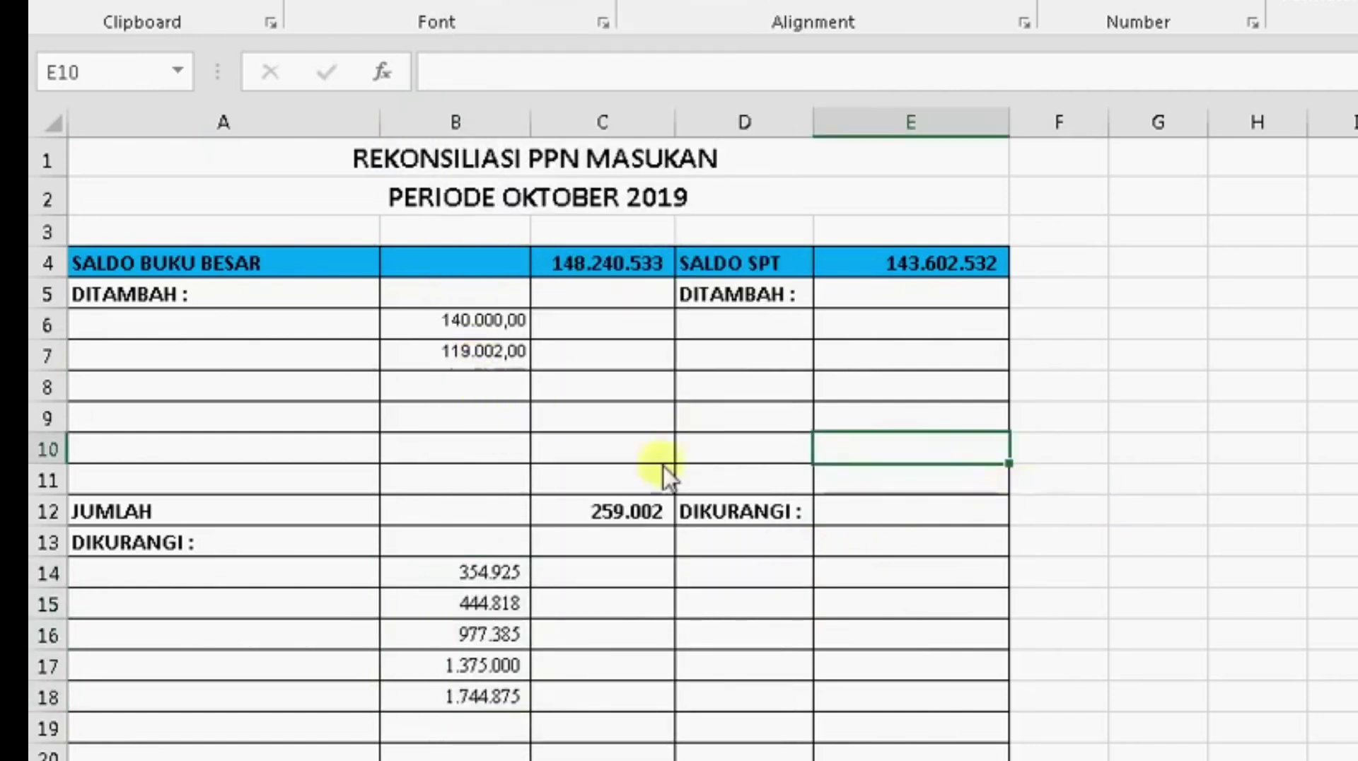
# Step: Label the 119.002 addition TELEKOM in A7
pyautogui.click(268, 331)
pyautogui.click(310, 365)
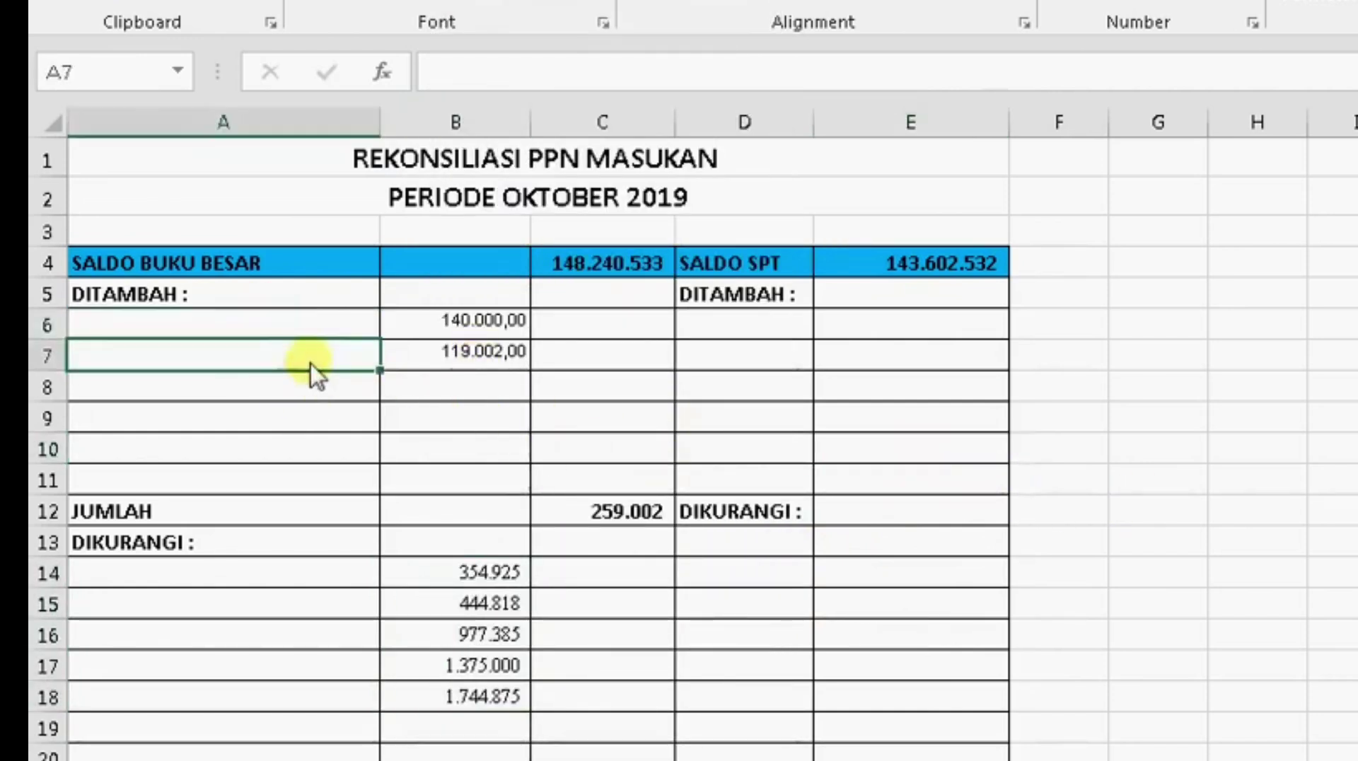
pyautogui.write('TE')
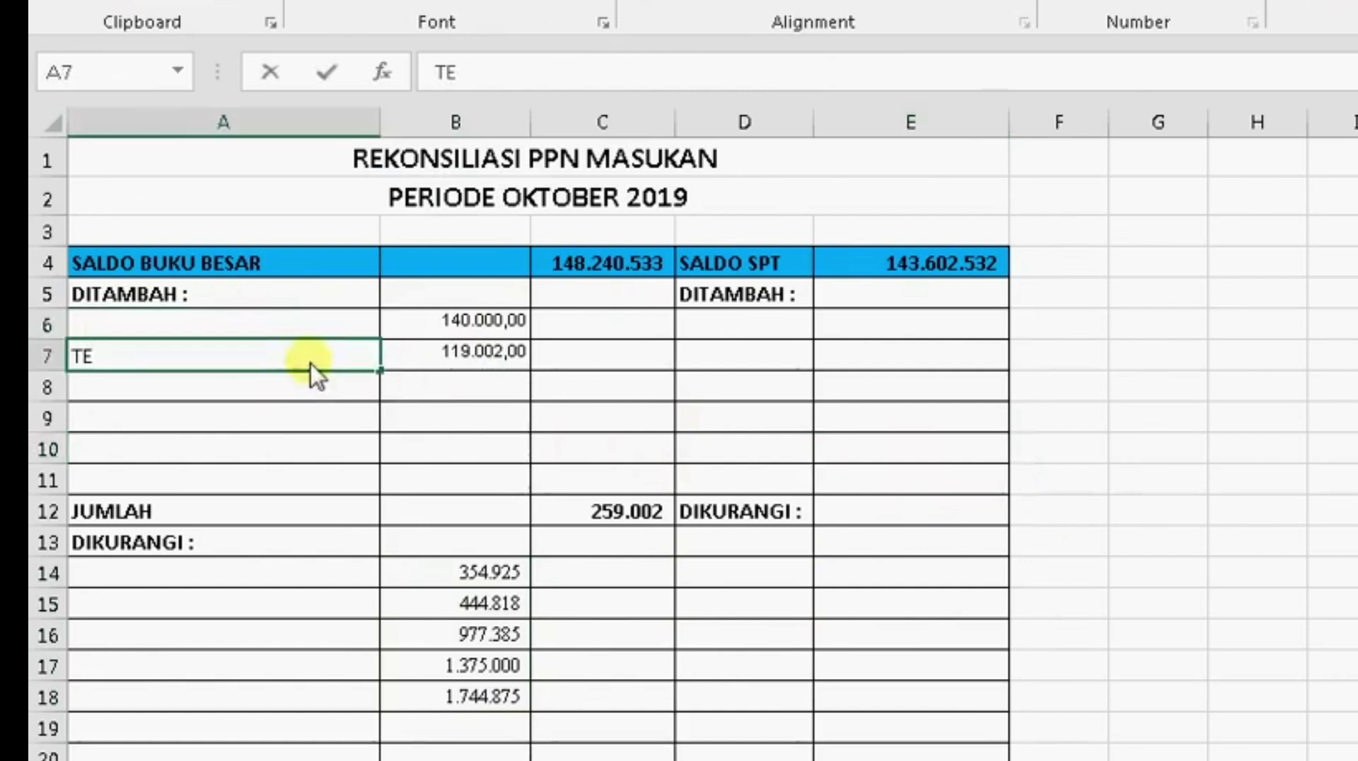
pyautogui.write('LEKO')
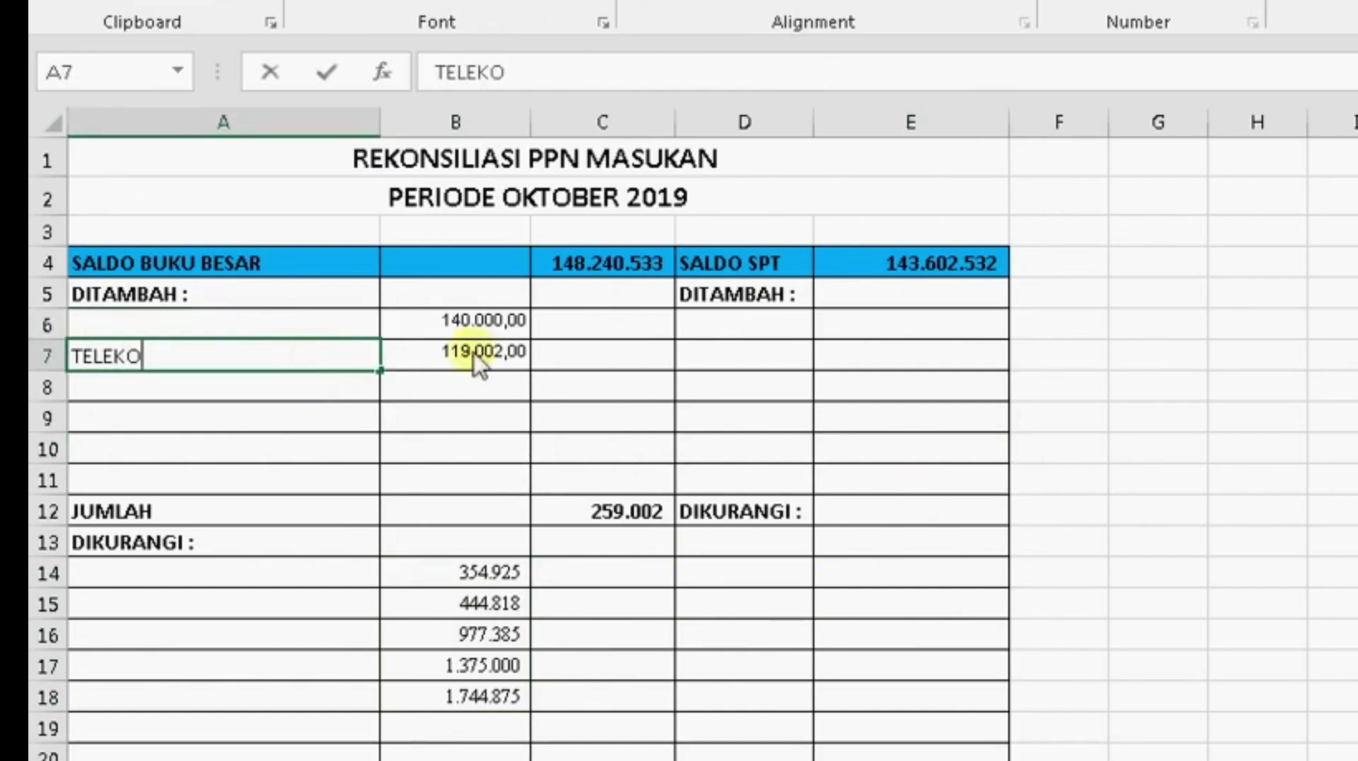
pyautogui.press('Return')
# Step: Look up the company behind the 140.000 SPT amount and label that addition PT WARIS in A6
pyautogui.press('Up')
pyautogui.press('Up')
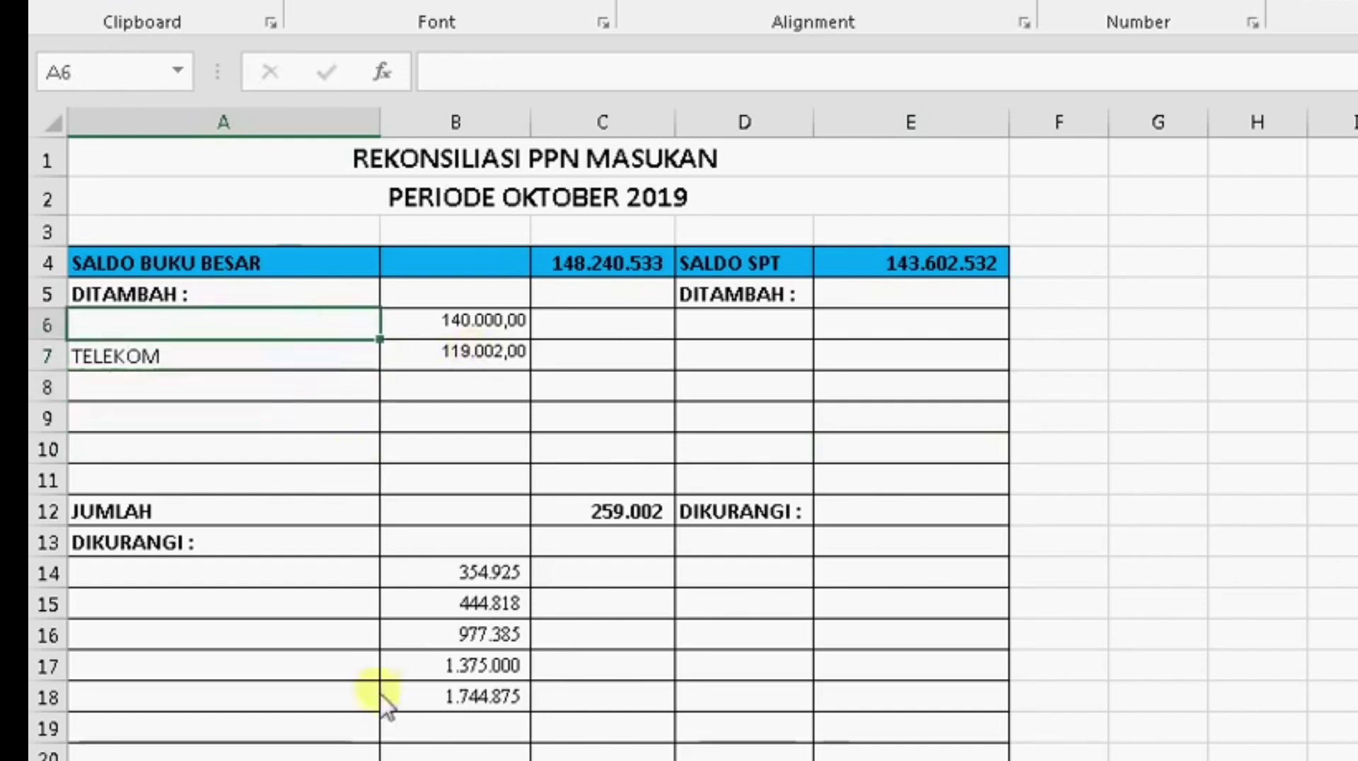
pyautogui.hotkey('ctrl', 'pageup')
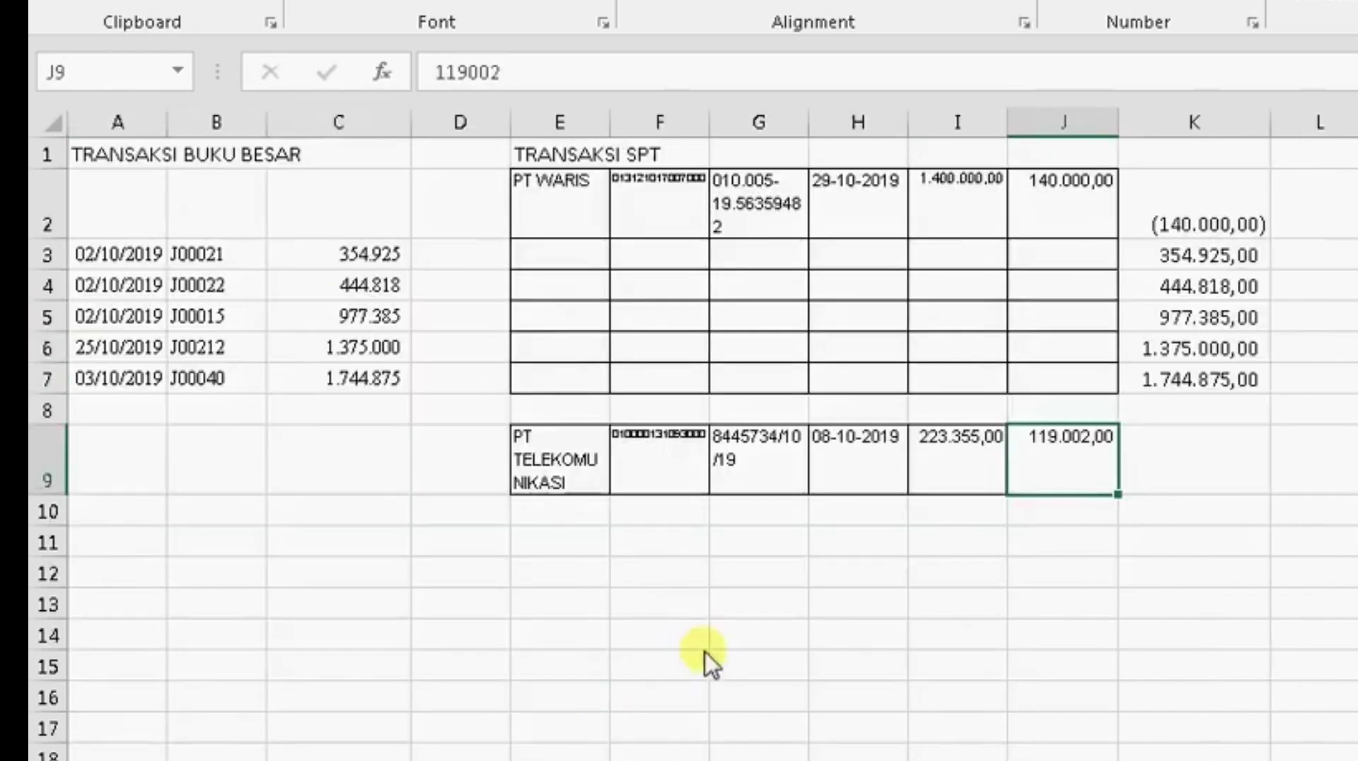
pyautogui.hotkey('ctrl', 'pagedown')
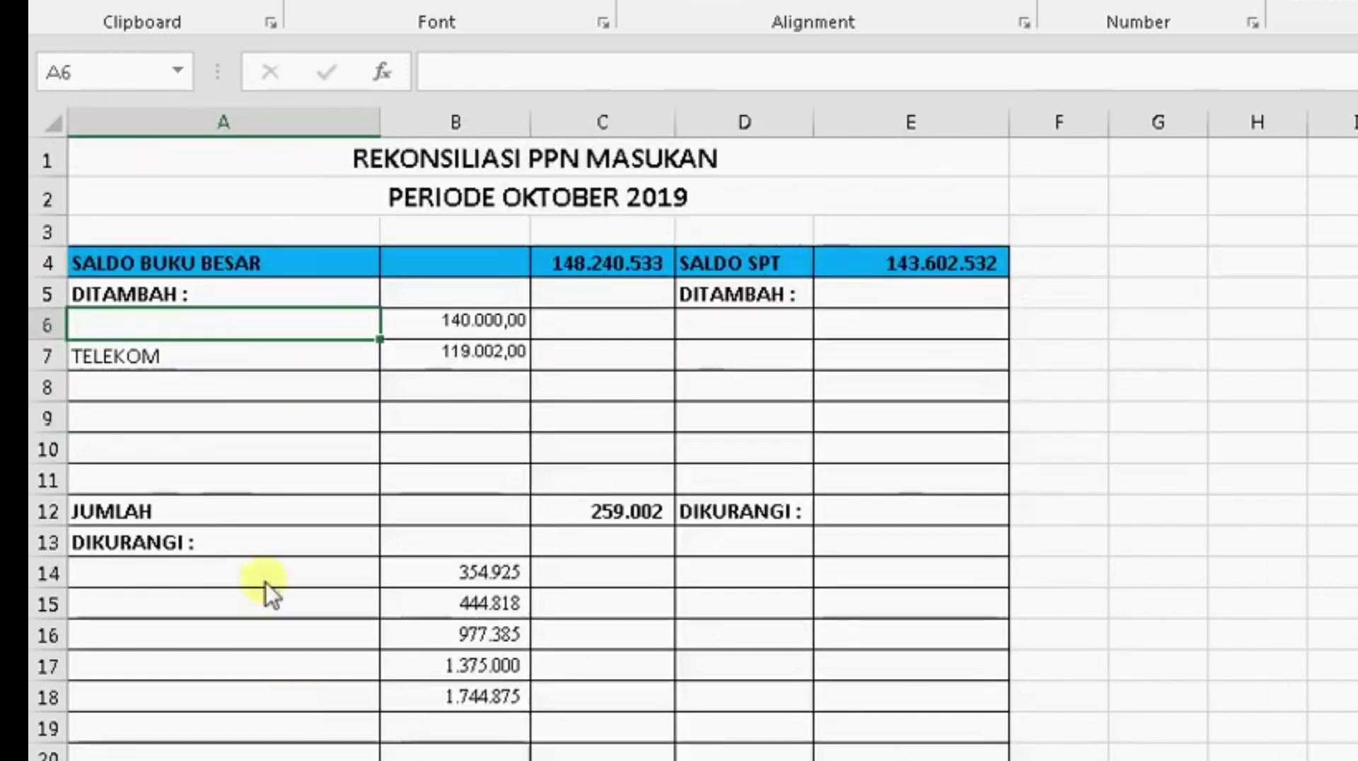
pyautogui.write('PT WARIS')
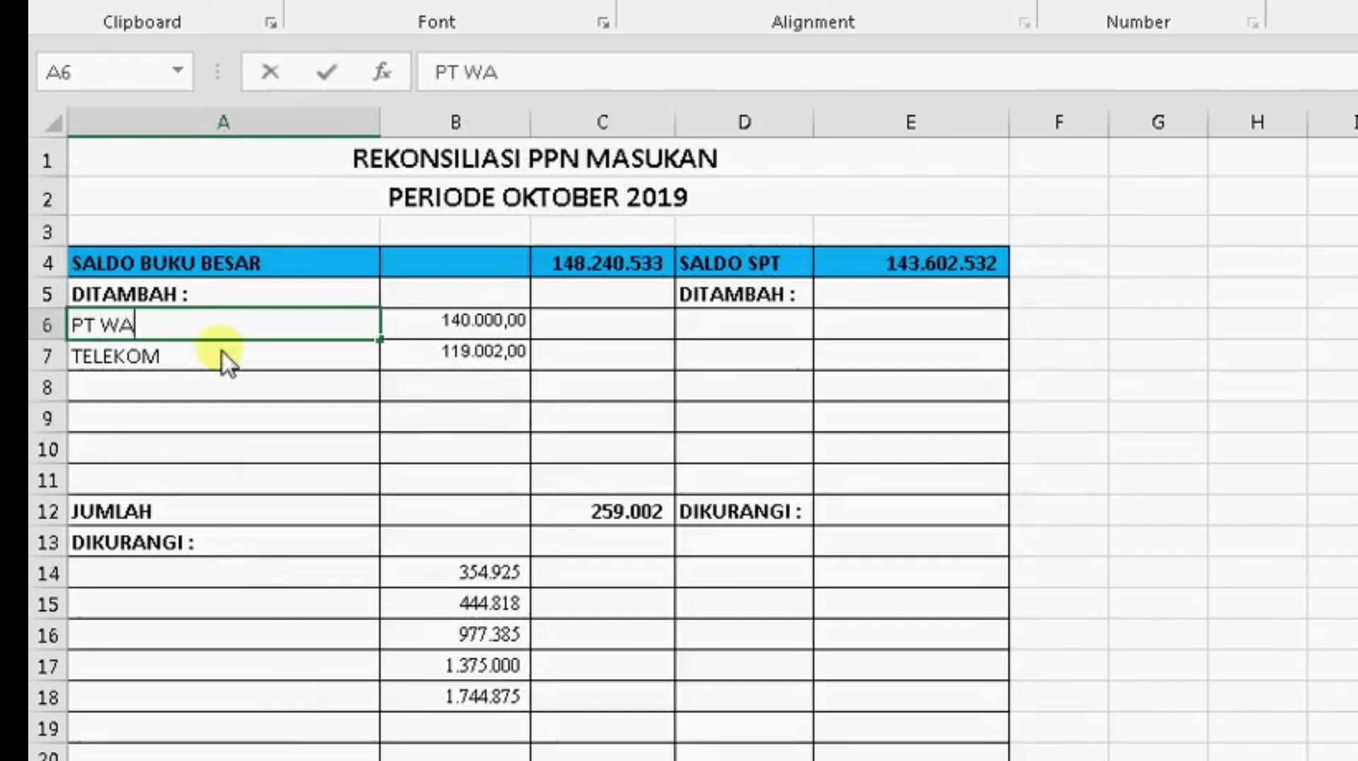
pyautogui.press('Return')
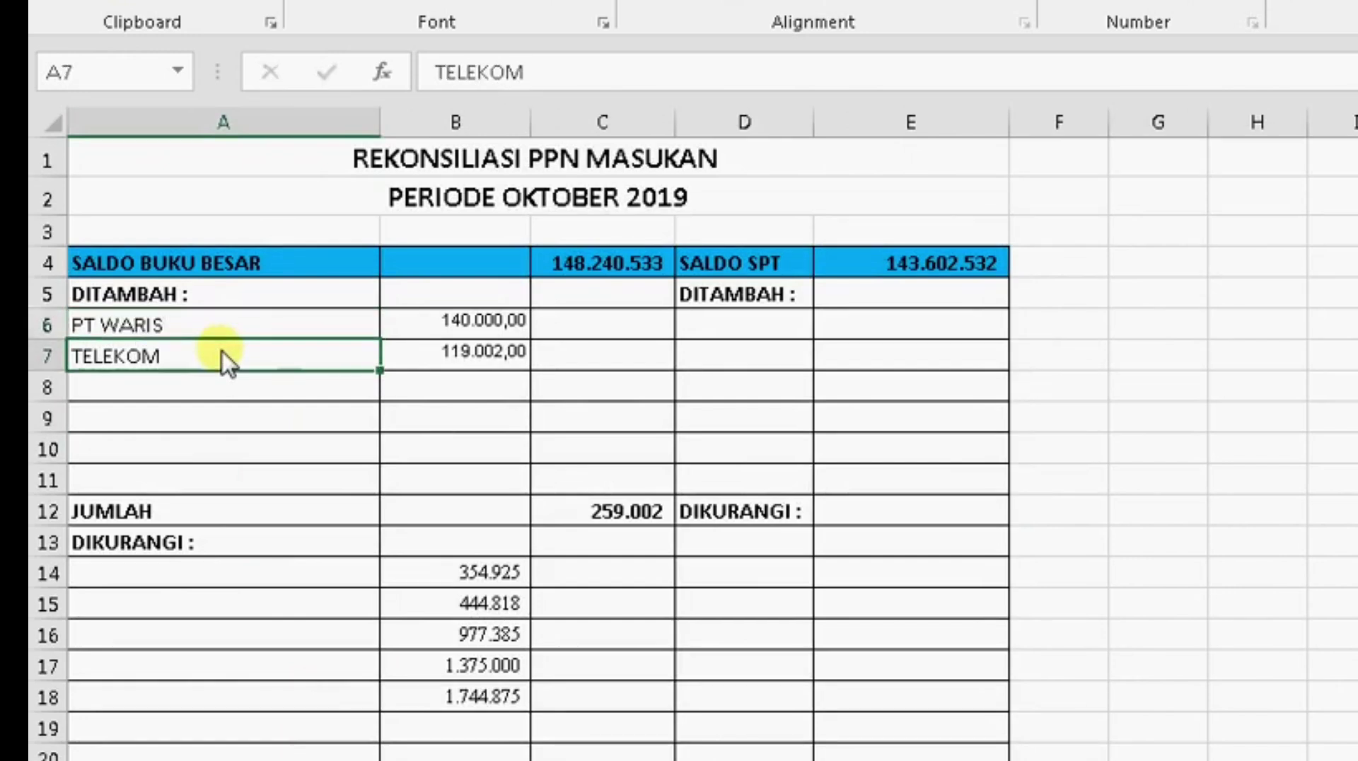
# Step: Copy the journal numbers in B3:B7 of TRANSAKSI BUKU BESAR into A14:A18 as labels for the deducted amounts
pyautogui.click(290, 577)
pyautogui.hotkey('ctrl', 'pageup')
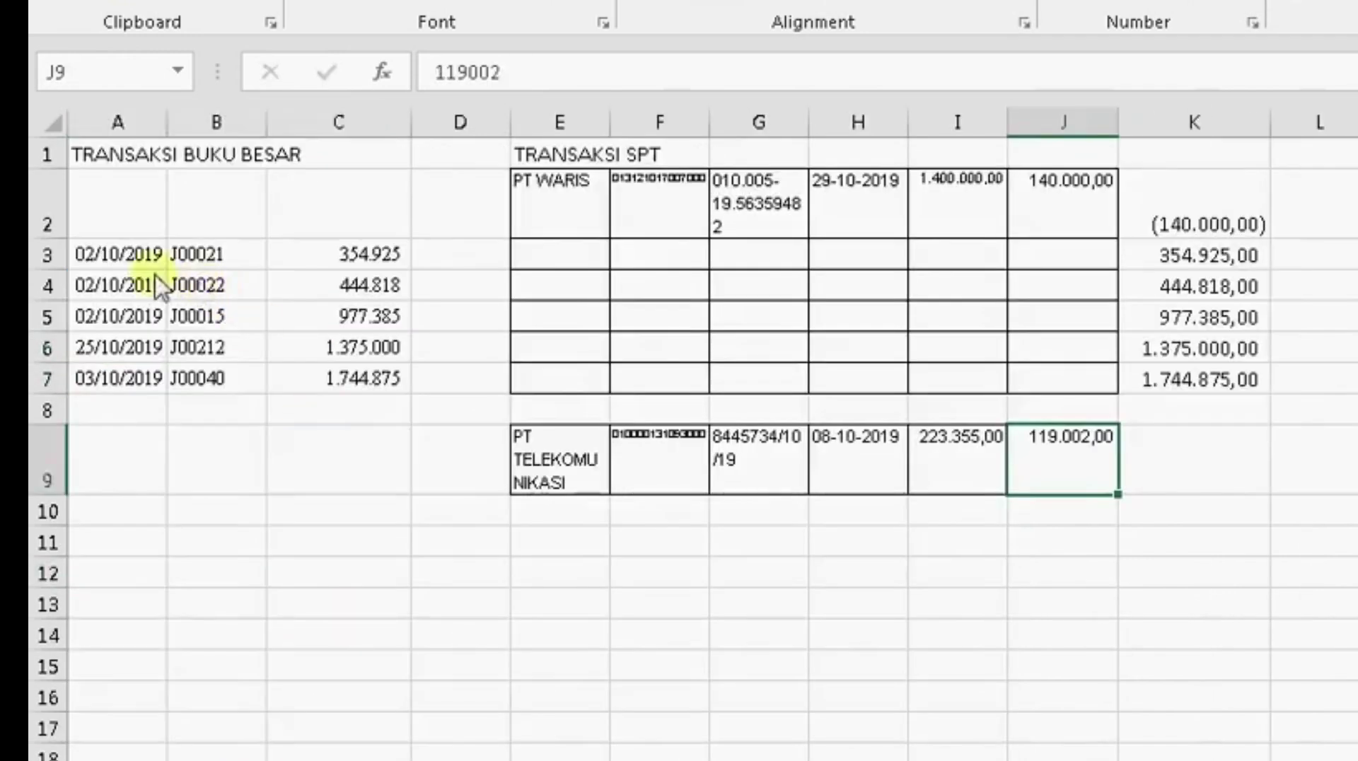
pyautogui.moveTo(194, 256); pyautogui.dragTo(216, 385)
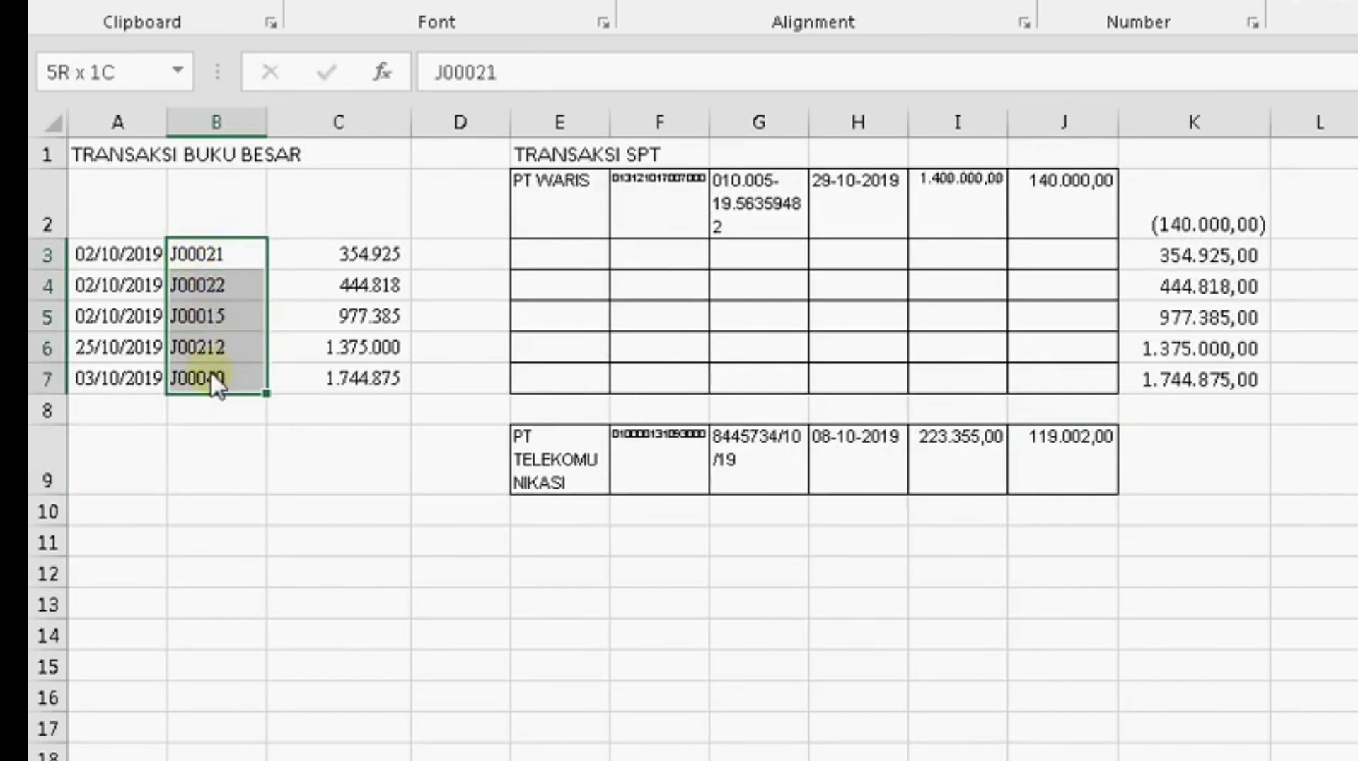
pyautogui.hotkey('ctrl', 'c')
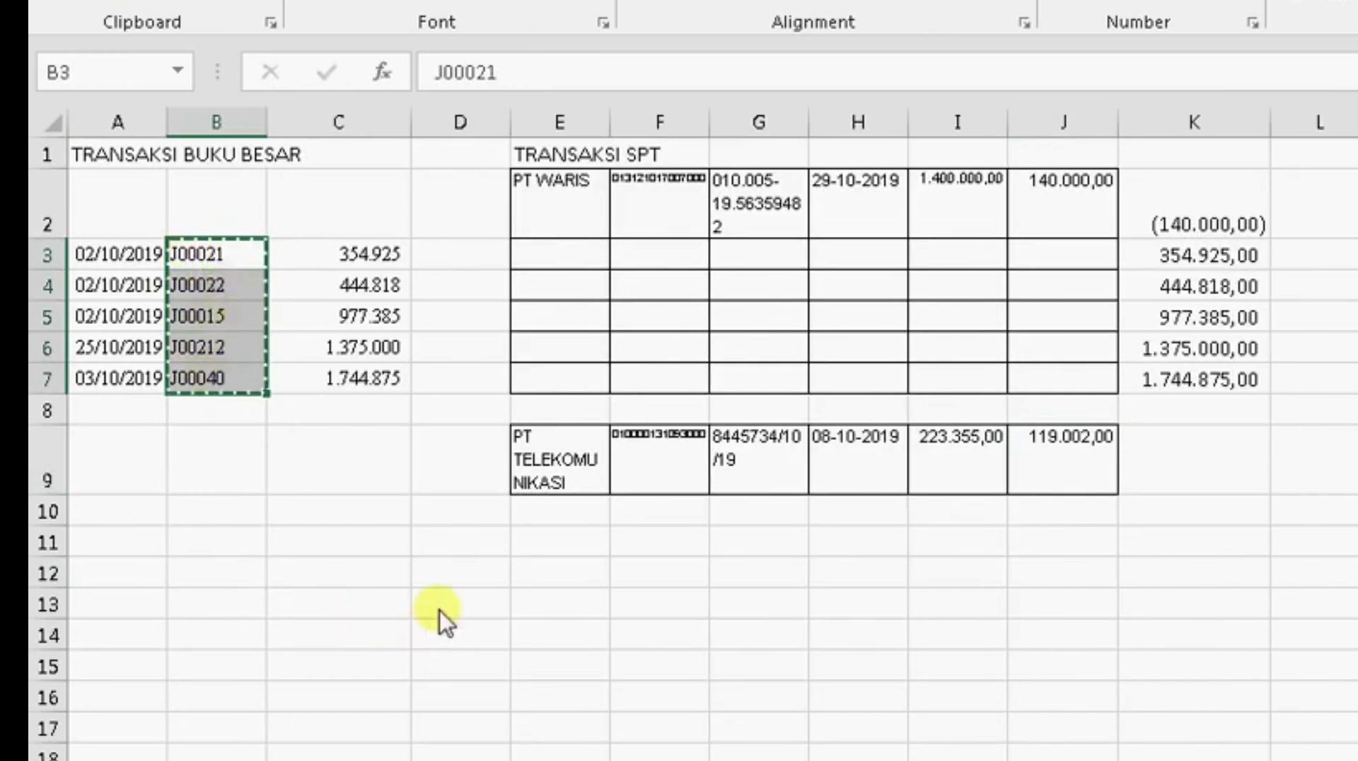
pyautogui.hotkey('ctrl', 'pagedown')
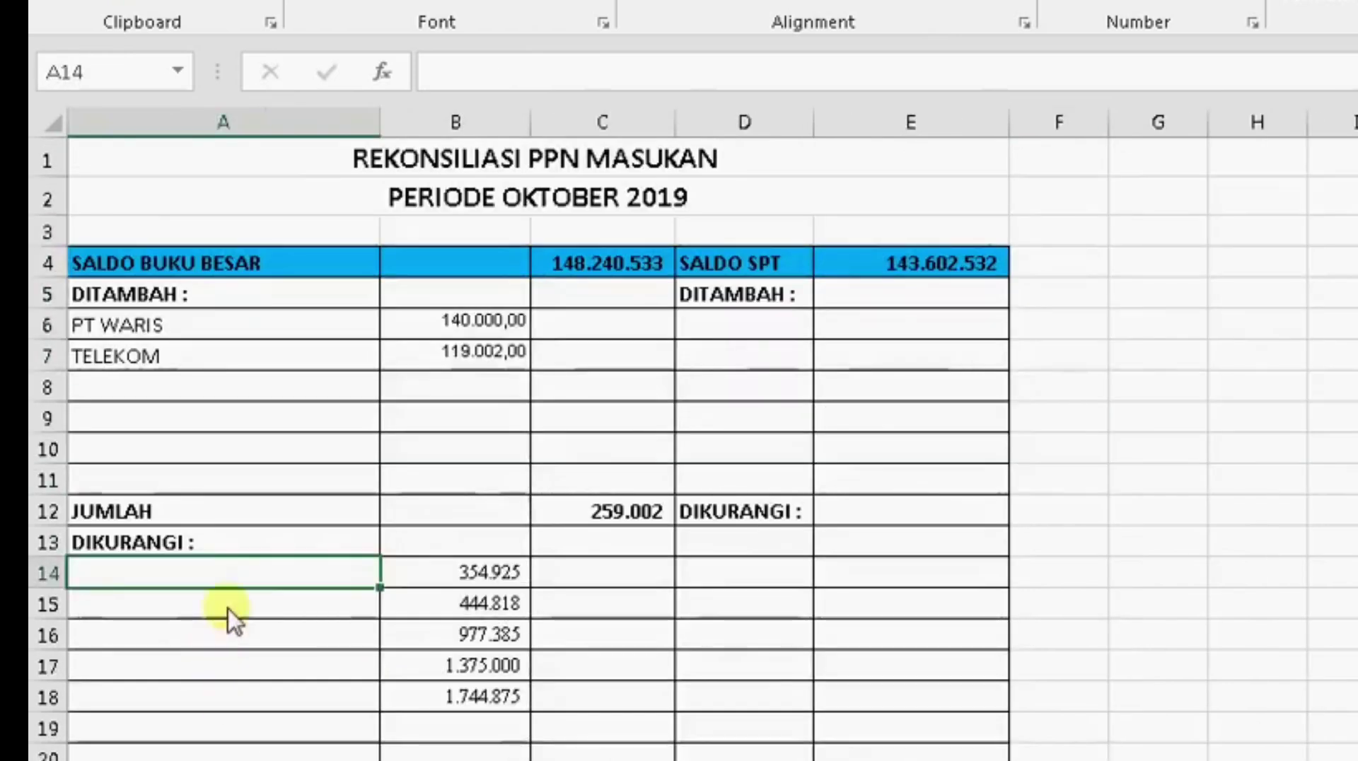
pyautogui.hotkey('ctrl', 'v')
pyautogui.click(340, 665)
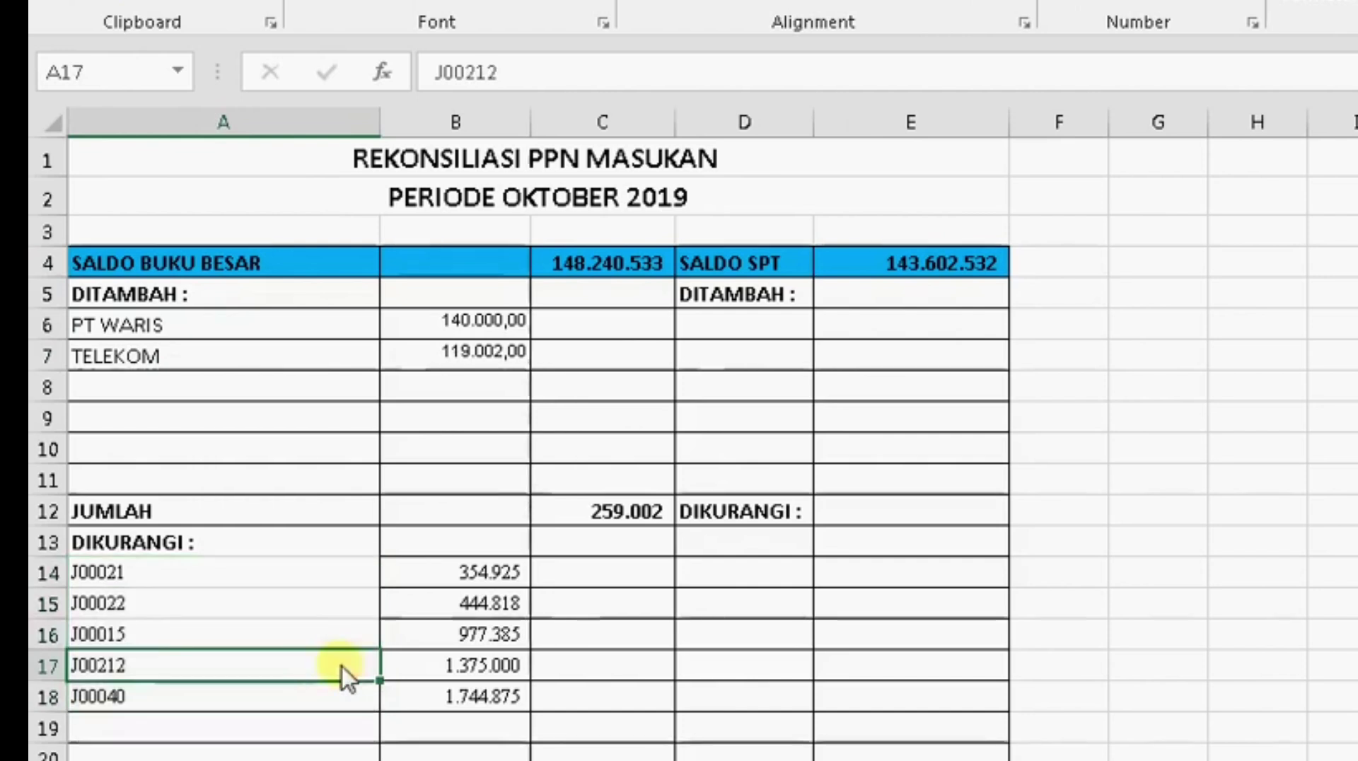
# Step: Review the completed reconciliation form, from the journal labels in A14:A18 to the ledger and SPT totals in row 23
pyautogui.click(120, 577)
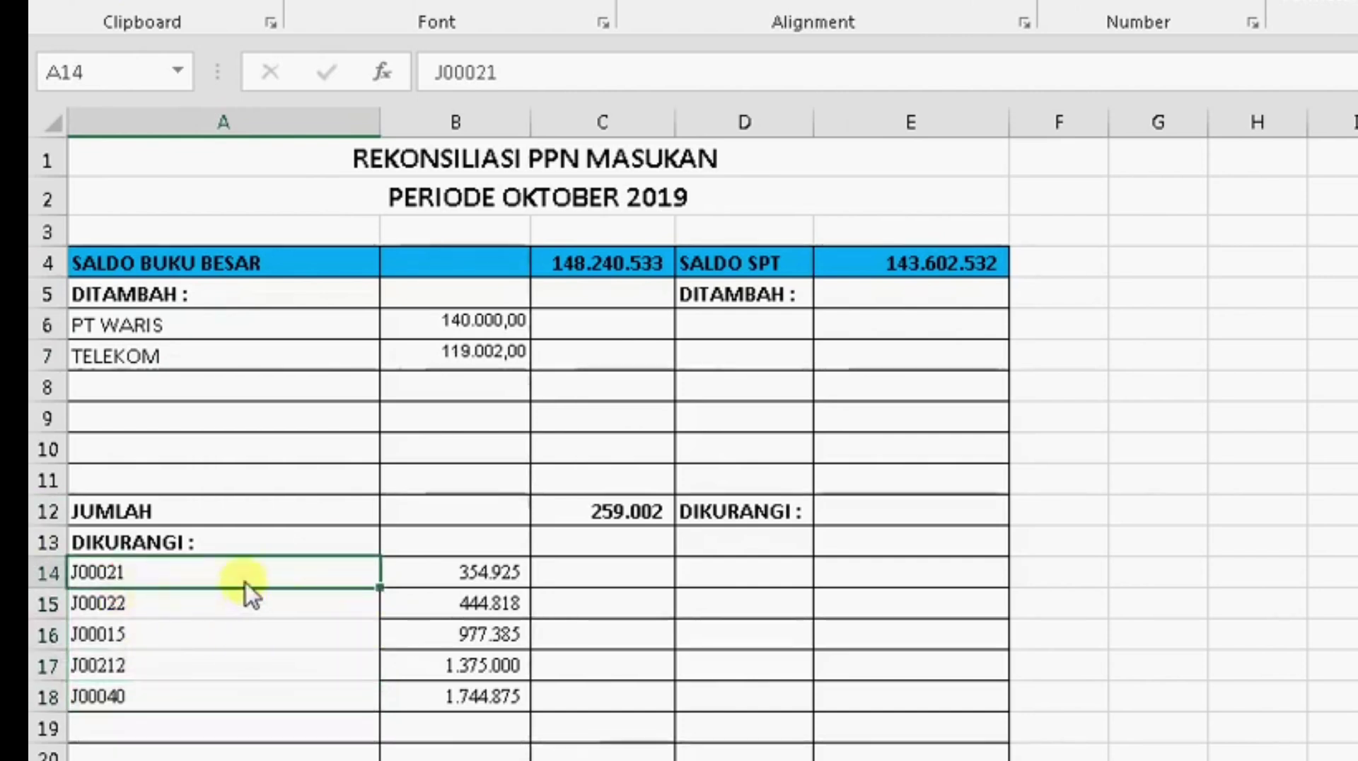
pyautogui.moveTo(244, 586); pyautogui.dragTo(254, 702)
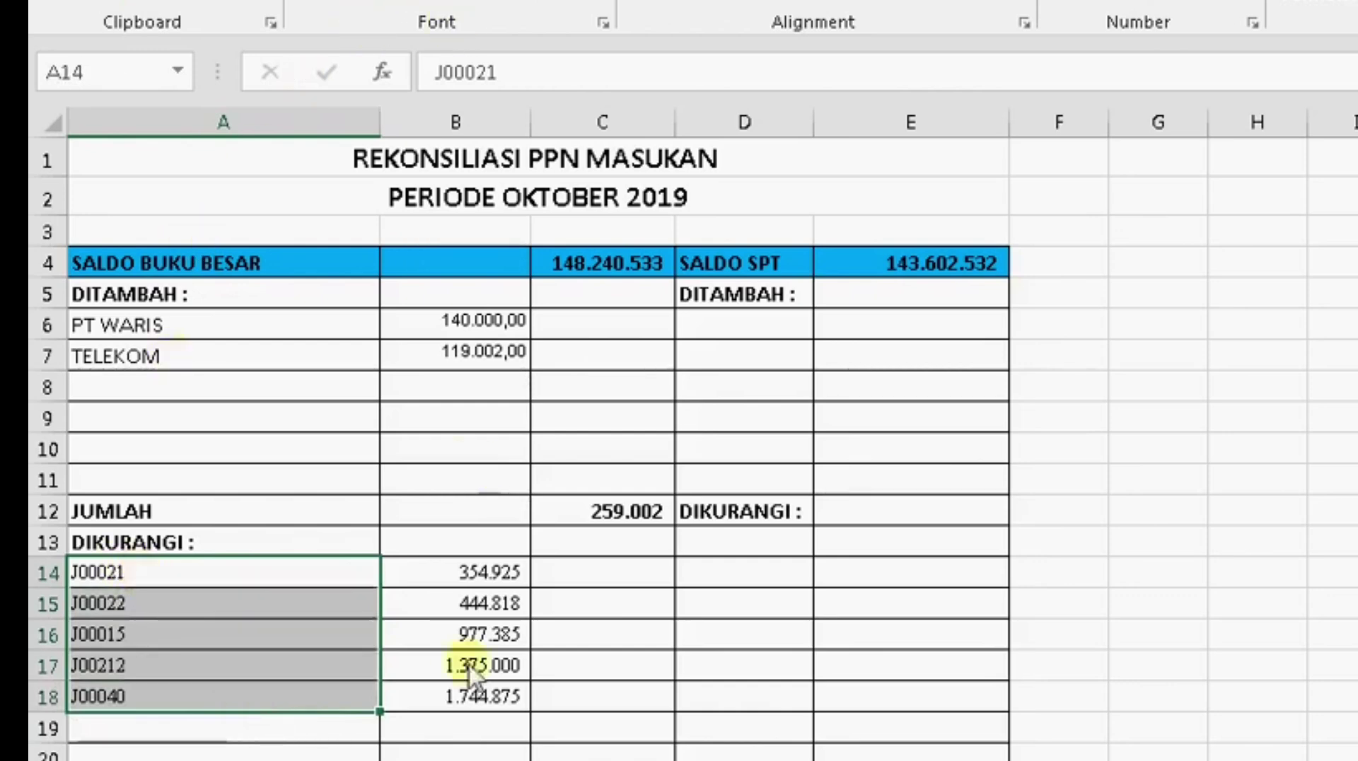
pyautogui.click(987, 638)
pyautogui.scroll(-3, 1183, 587)
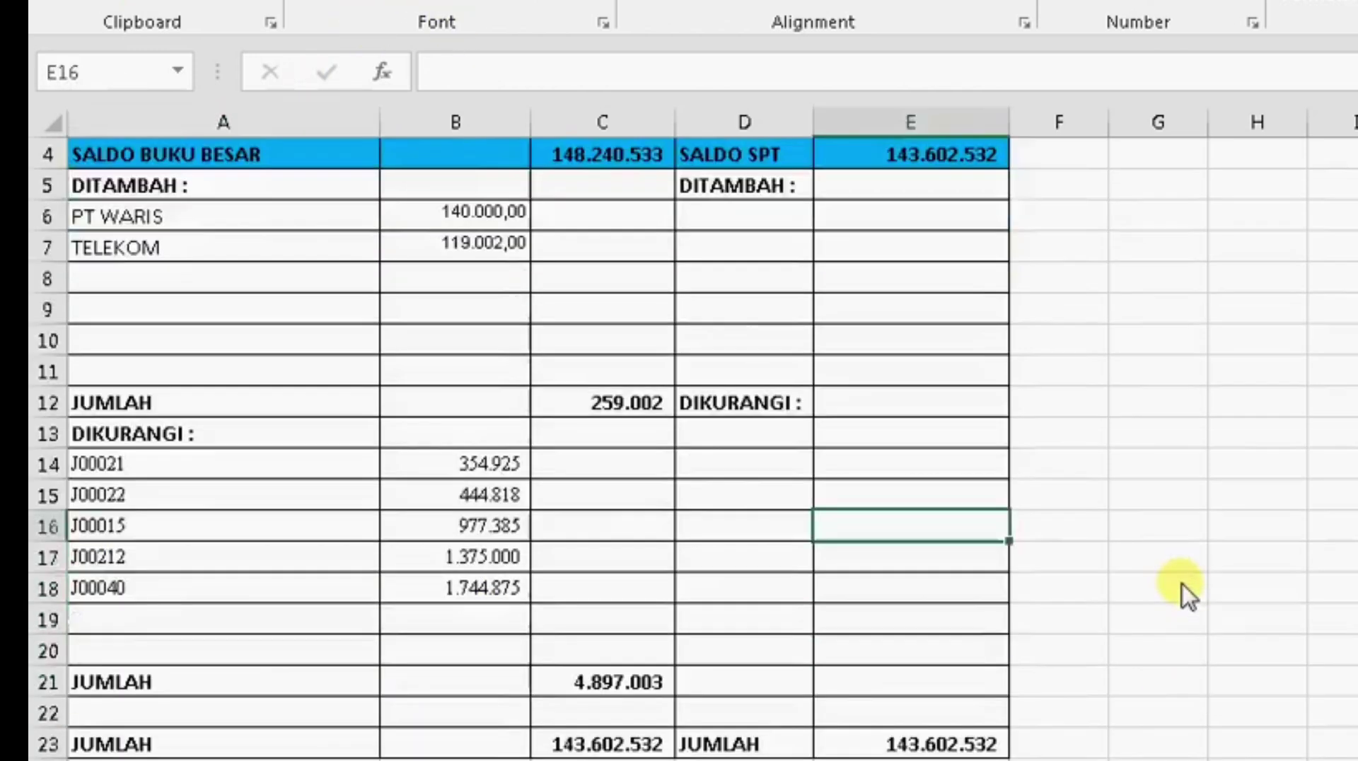
pyautogui.scroll(3, 1182, 588)
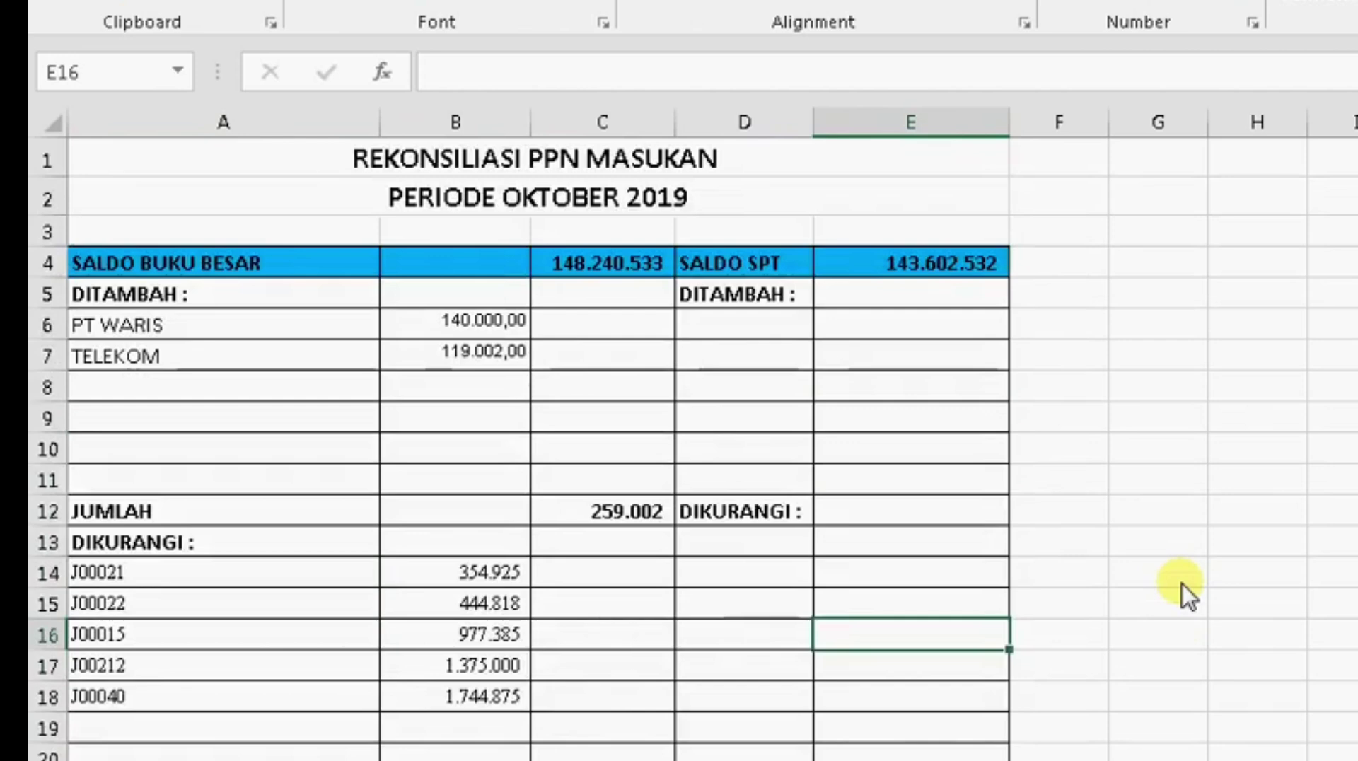
pyautogui.scroll(-2, 1183, 587)
pyautogui.scroll(1, 1183, 587)
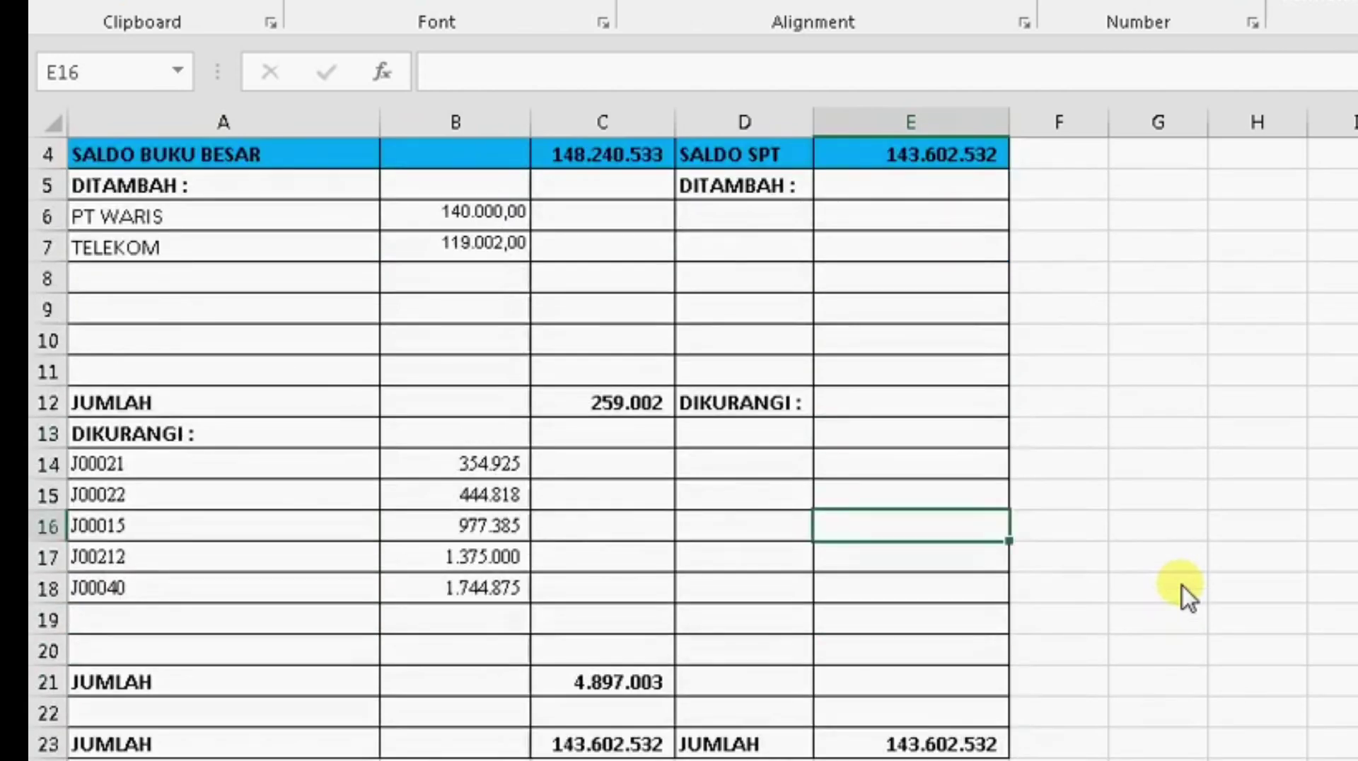
pyautogui.scroll(1, 956, 410)
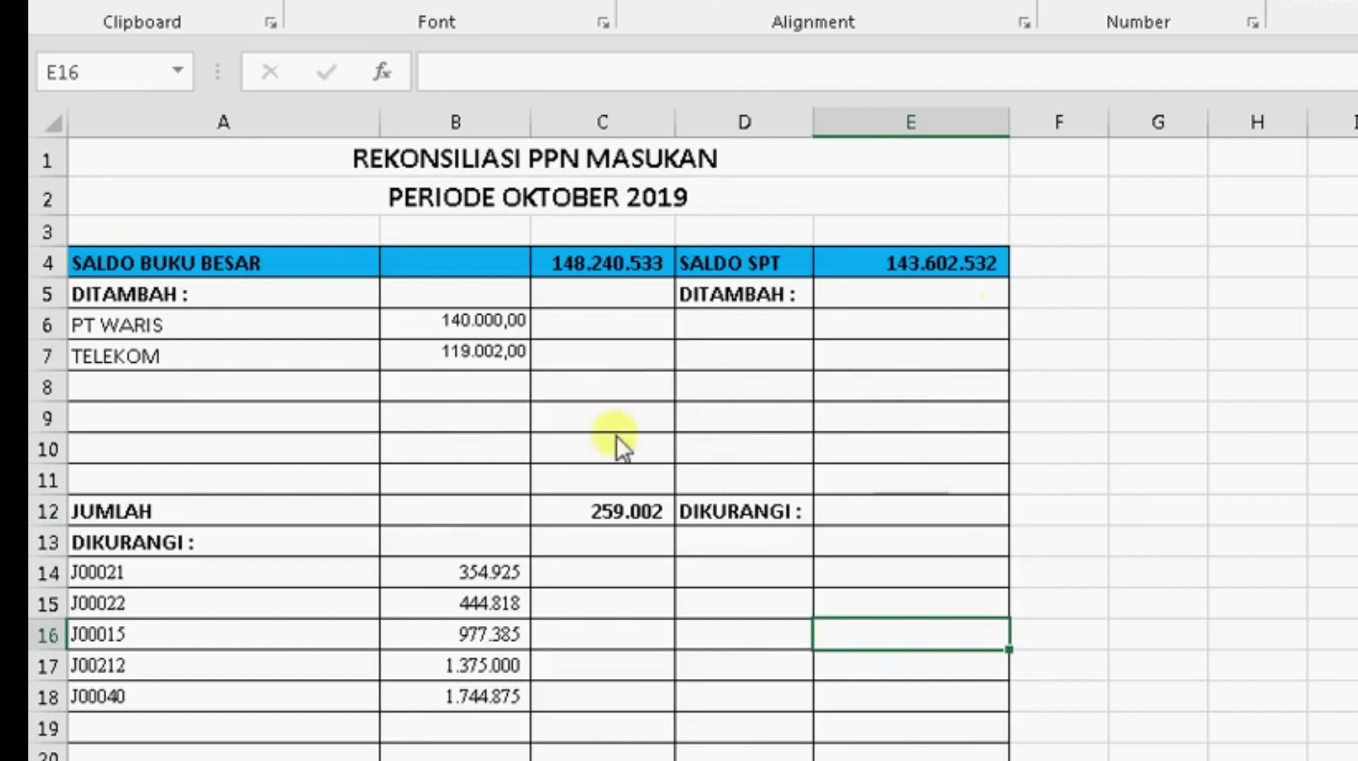
pyautogui.scroll(-1, 617, 439)
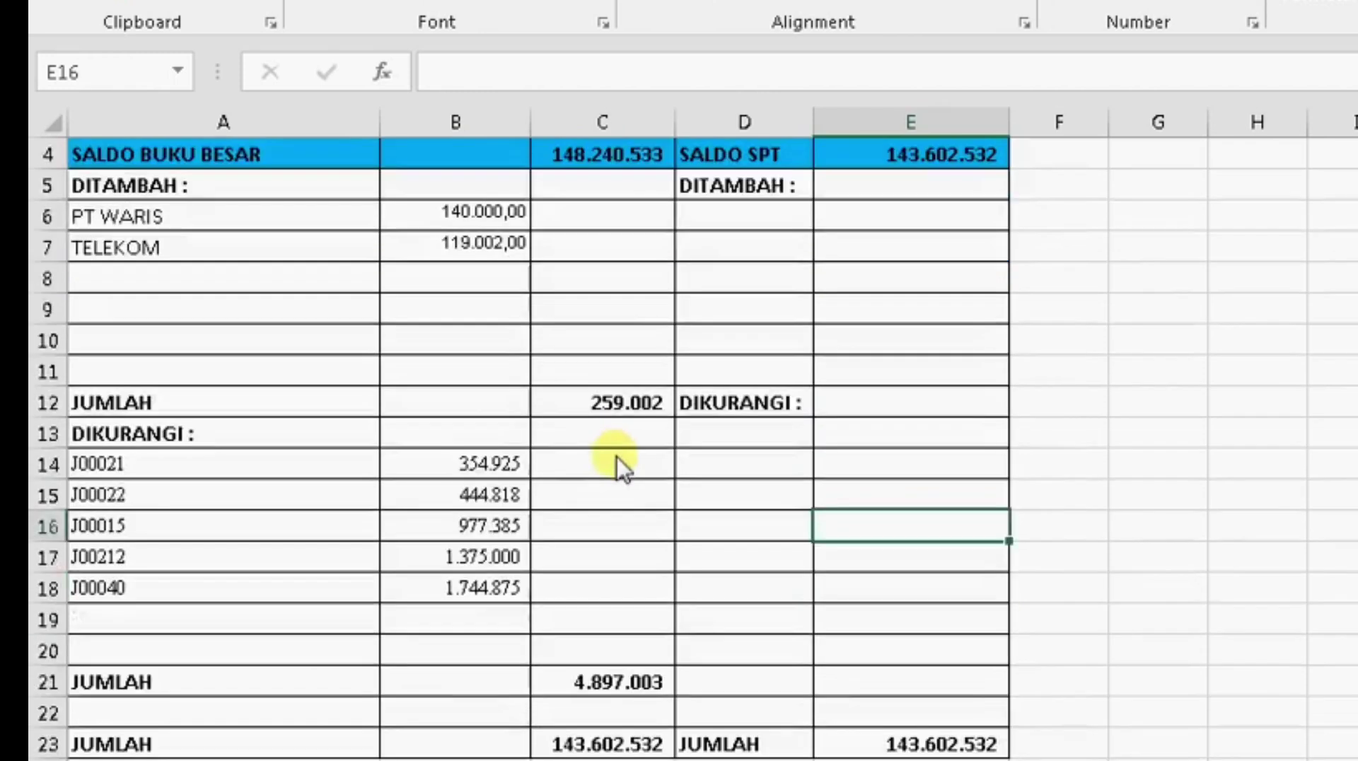
pyautogui.scroll(1, 617, 457)
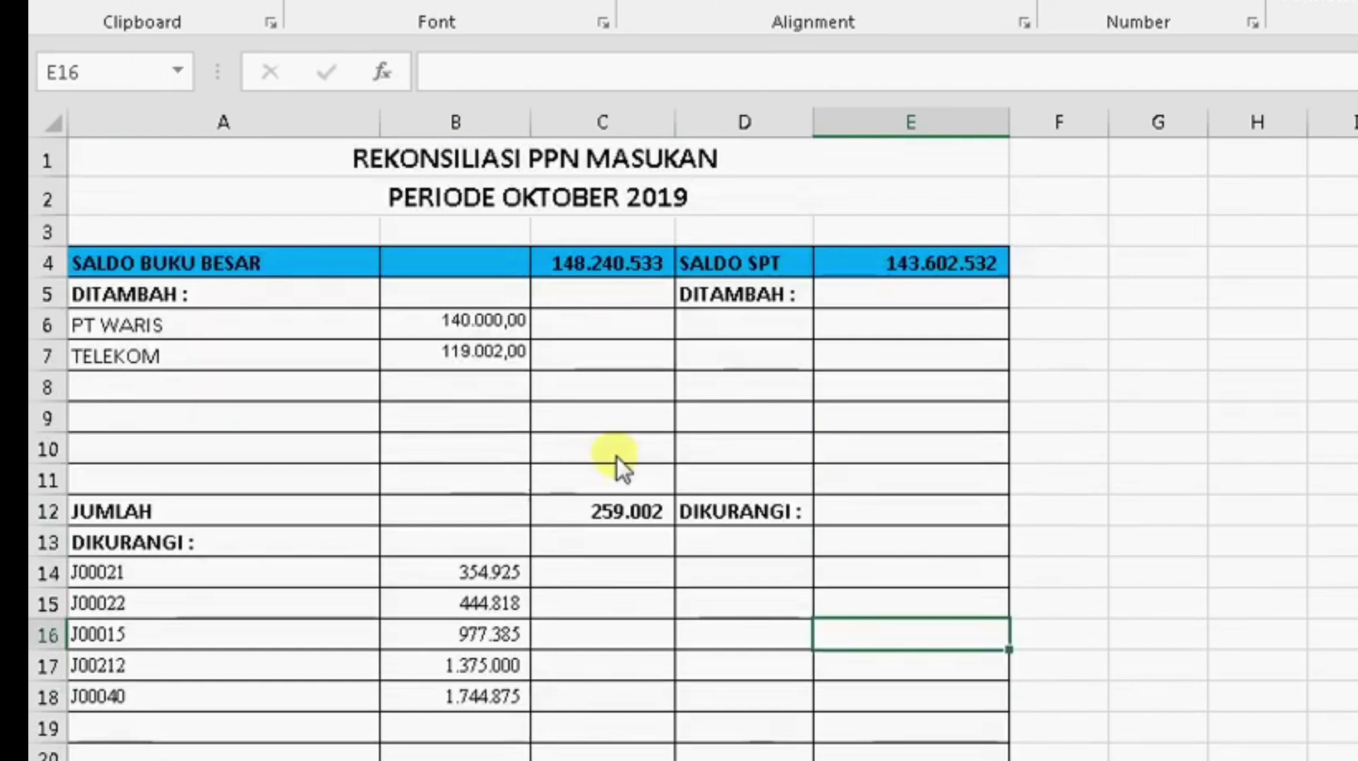